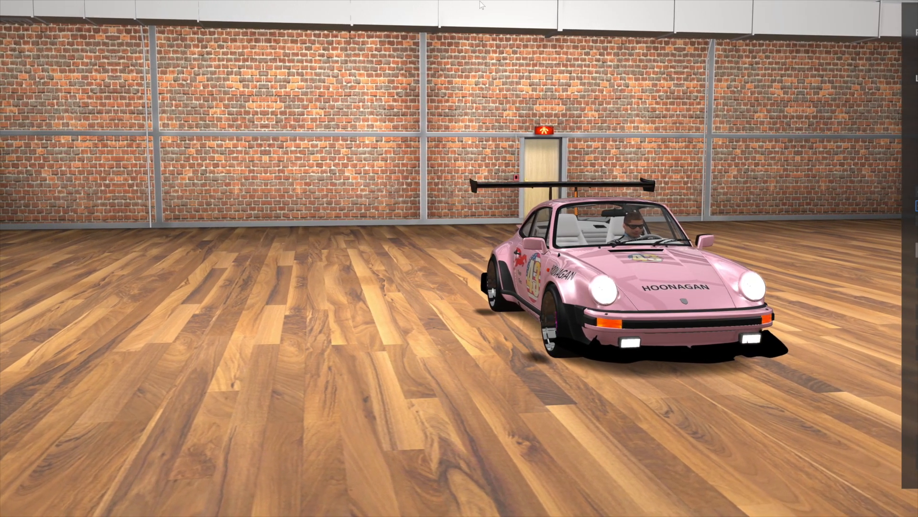
Turn off the showroom camera's auto-rotation and open the car display options
{"action": "left_click_drag", "start_coordinate": [907, 12], "coordinate": [764, 61]}
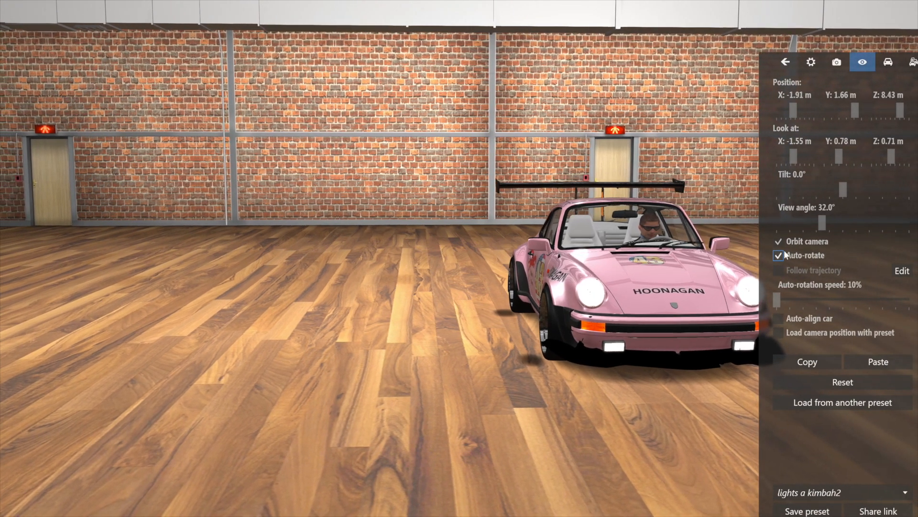
{"action": "left_click", "coordinate": [778, 256]}
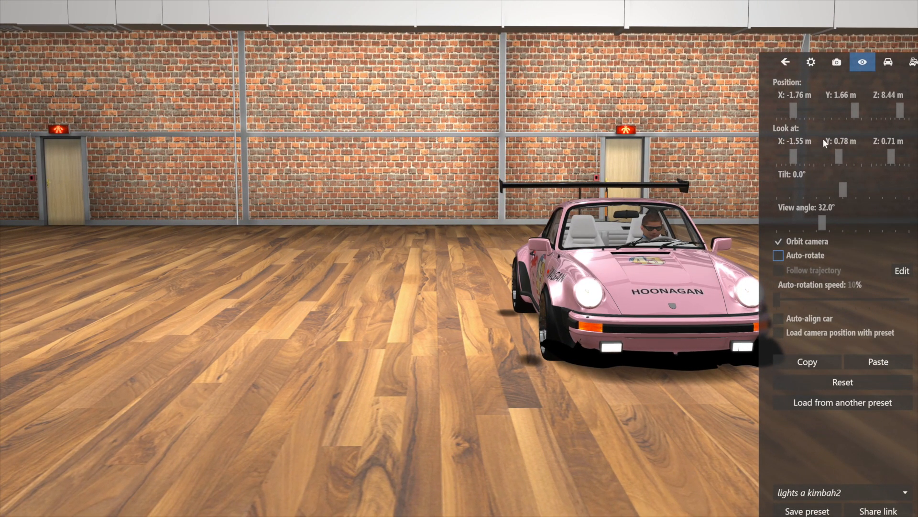
{"action": "left_click", "coordinate": [883, 62]}
{"action": "left_click_drag", "start_coordinate": [767, 61], "coordinate": [884, 44]}
Examine the pink Porsche's front, side, wheels and rear from several angles and distances
{"action": "left_click_drag", "start_coordinate": [634, 421], "coordinate": [405, 438]}
{"action": "scroll", "coordinate": [398, 421], "scroll_direction": "up", "scroll_amount": 5}
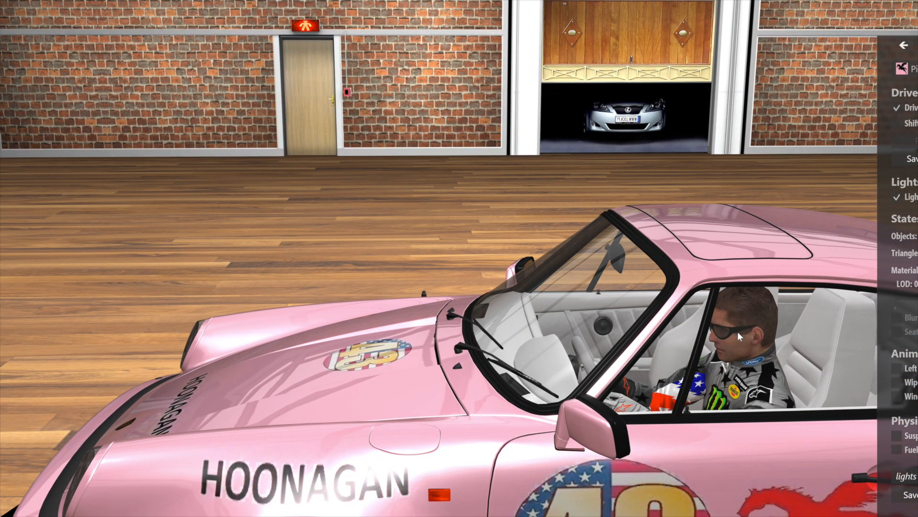
{"action": "left_click_drag", "start_coordinate": [372, 289], "coordinate": [710, 286]}
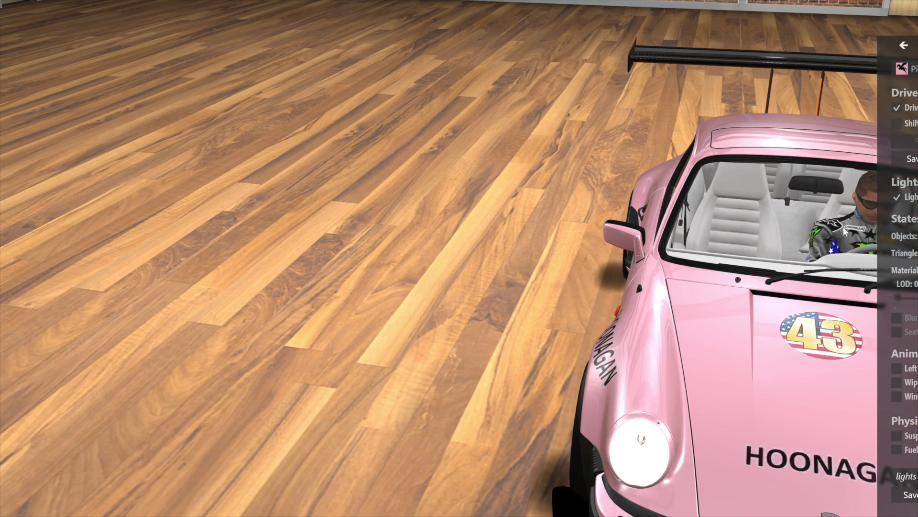
{"action": "left_click_drag", "start_coordinate": [813, 287], "coordinate": [480, 308]}
{"action": "scroll", "coordinate": [480, 310], "scroll_direction": "down", "scroll_amount": 5}
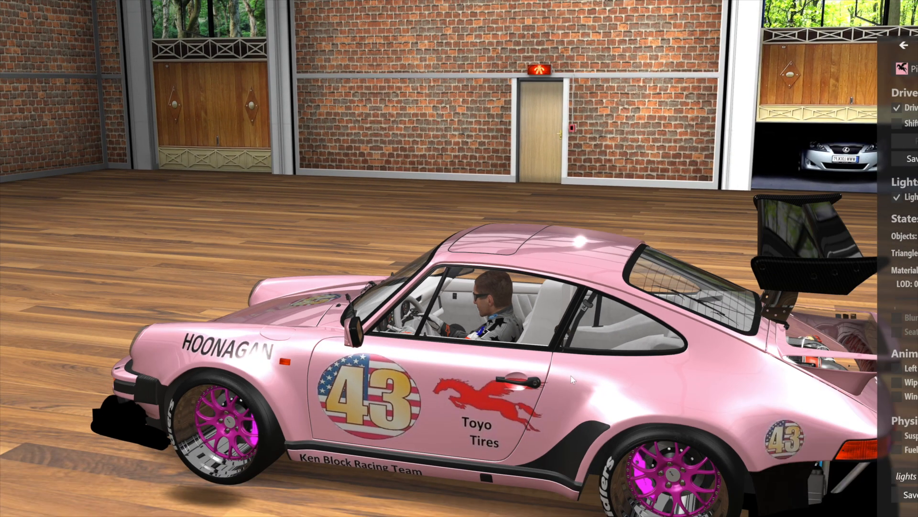
{"action": "left_click_drag", "start_coordinate": [570, 375], "coordinate": [601, 349]}
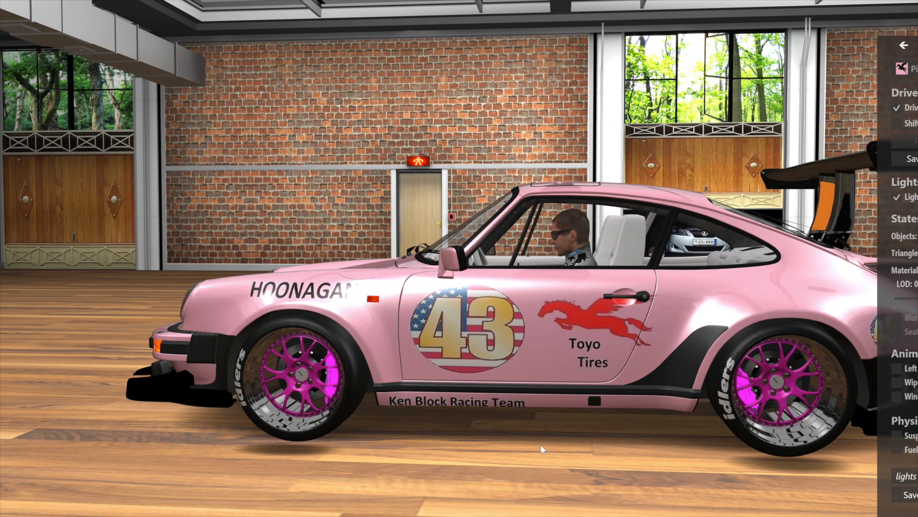
{"action": "left_click_drag", "start_coordinate": [540, 449], "coordinate": [273, 457]}
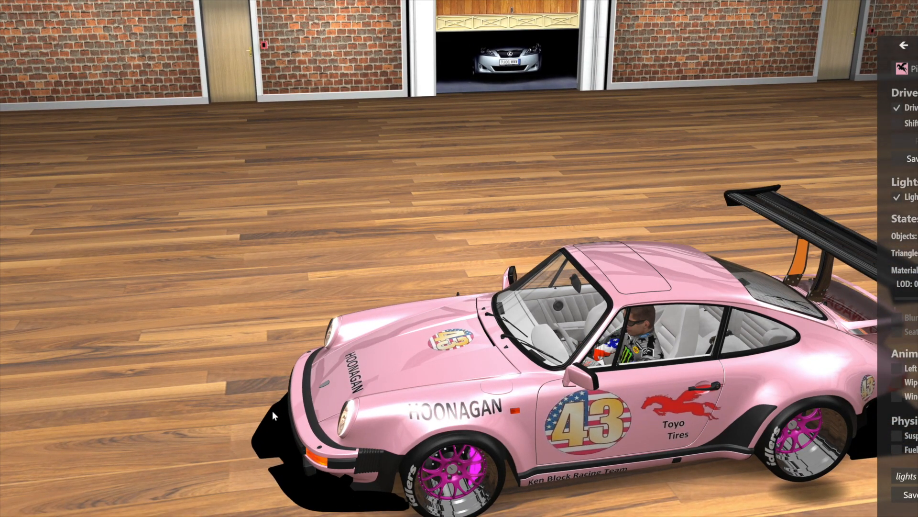
{"action": "left_click_drag", "start_coordinate": [273, 412], "coordinate": [334, 452]}
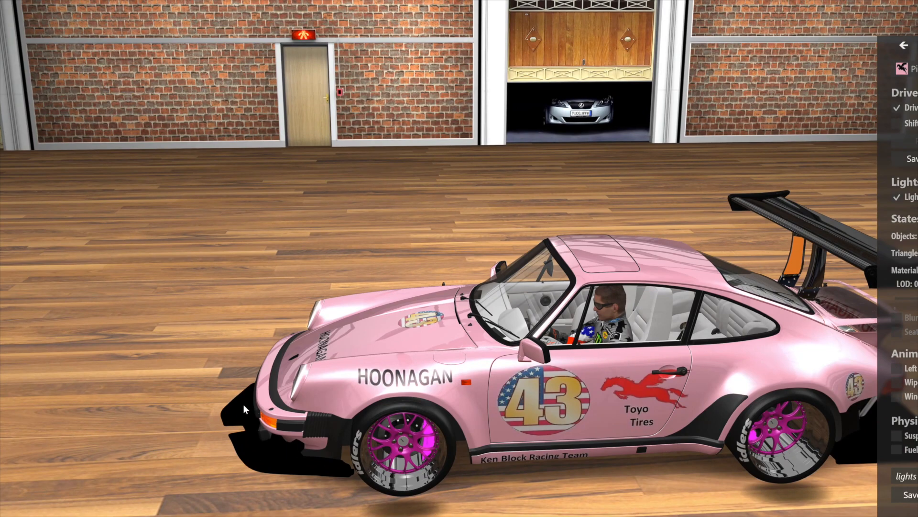
{"action": "left_click_drag", "start_coordinate": [484, 463], "coordinate": [471, 421]}
{"action": "scroll", "coordinate": [472, 422], "scroll_direction": "up", "scroll_amount": 2}
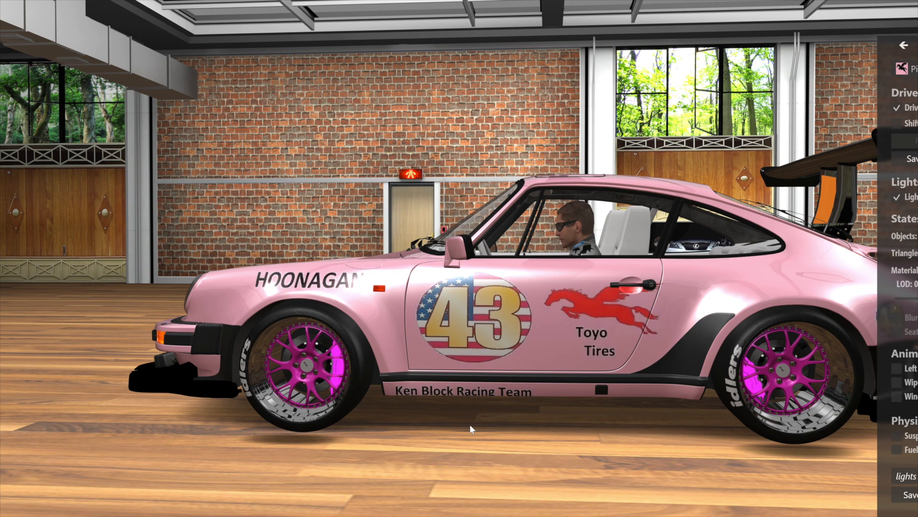
{"action": "left_click_drag", "start_coordinate": [585, 451], "coordinate": [462, 429]}
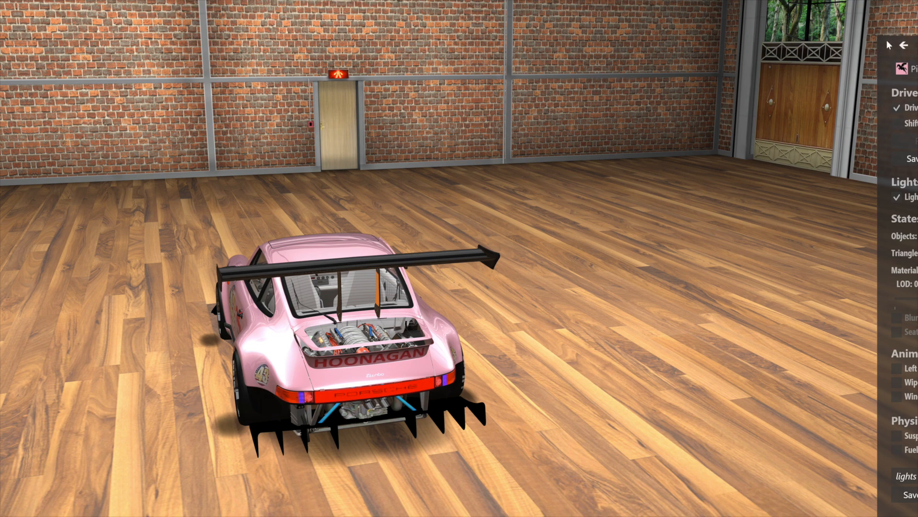
Hide the driver and switch off the car's lights
{"action": "mouse_move", "coordinate": [886, 40]}
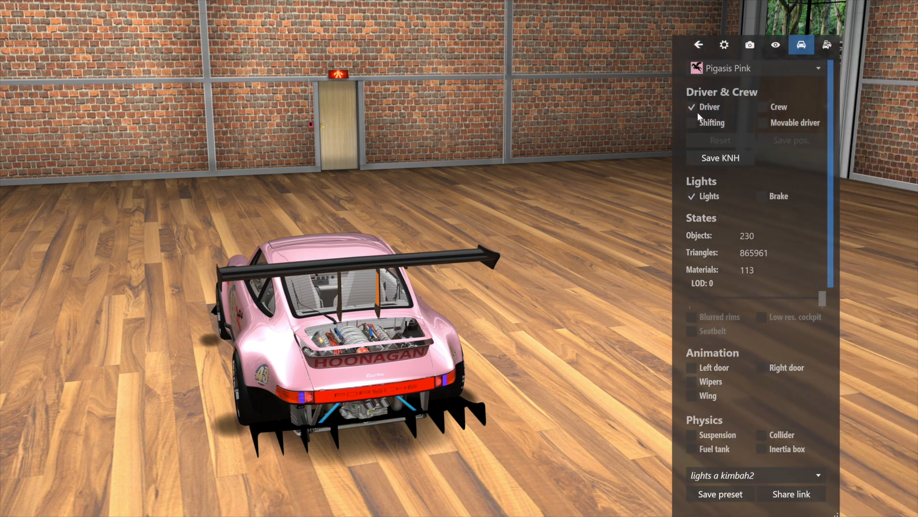
{"action": "left_click", "coordinate": [692, 107]}
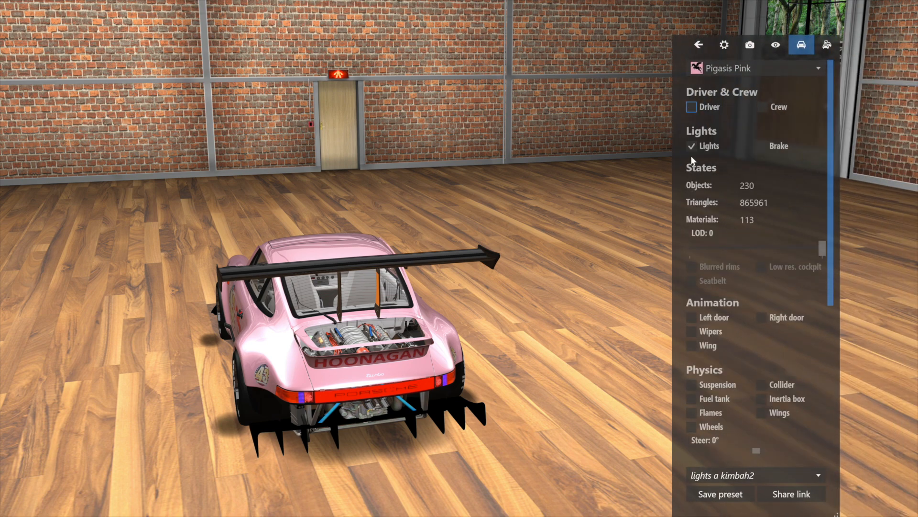
{"action": "left_click", "coordinate": [691, 146]}
{"action": "left_click_drag", "start_coordinate": [673, 38], "coordinate": [784, 22]}
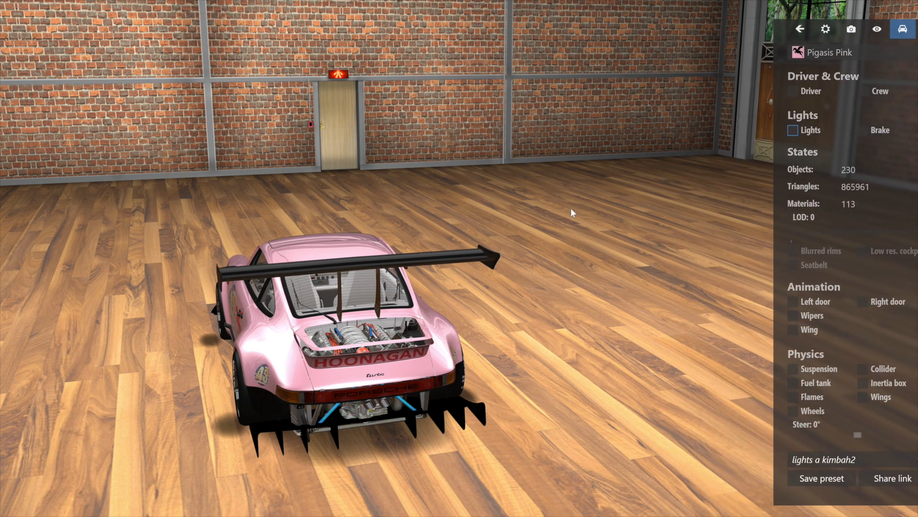
{"action": "left_click_drag", "start_coordinate": [529, 309], "coordinate": [558, 283]}
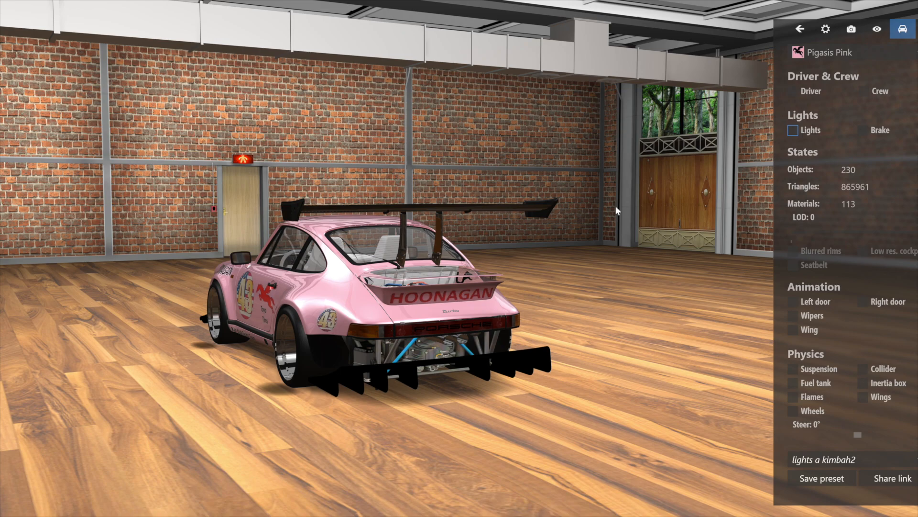
Close the showroom and reset all Custom Showroom quality options in Content Manager's settings
{"action": "key", "text": "Escape"}
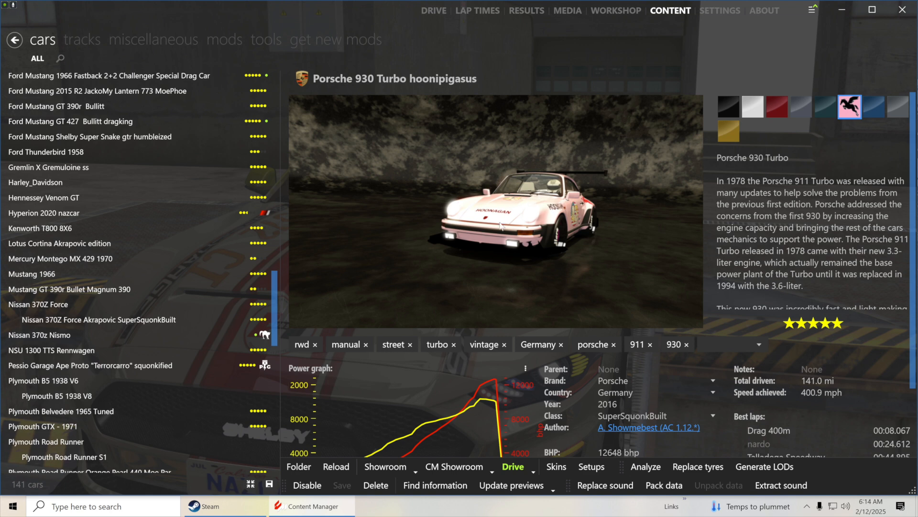
{"action": "left_click", "coordinate": [715, 11]}
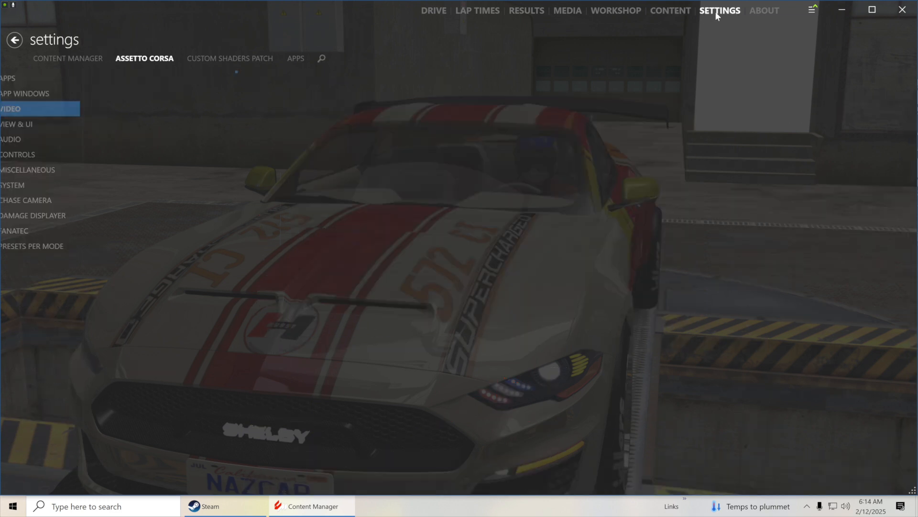
{"action": "left_click", "coordinate": [93, 56]}
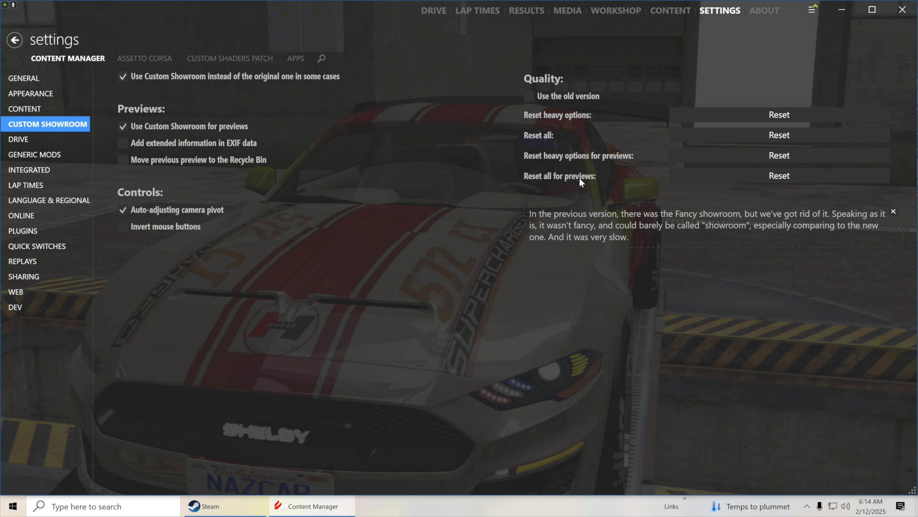
{"action": "left_click", "coordinate": [775, 135]}
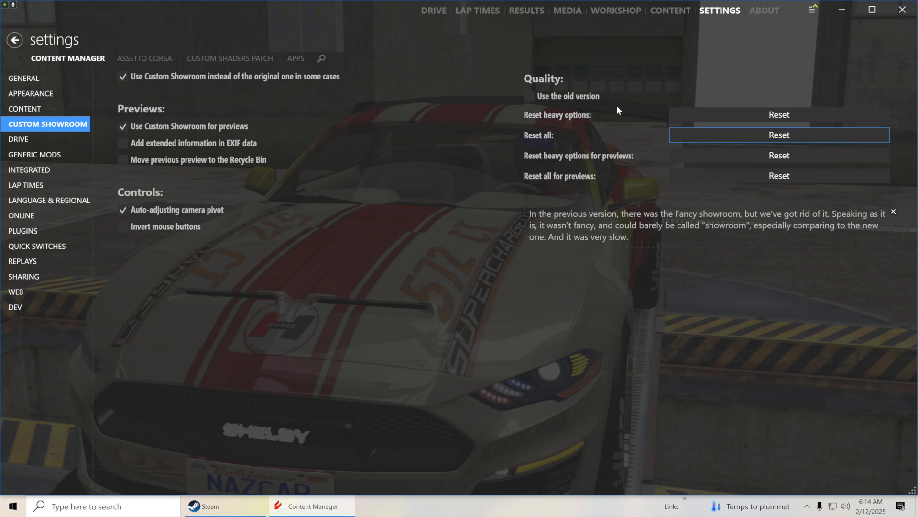
Open the Porsche 930 Turbo hoonipigasus for management from the quick drive setup and launch it in CM Showroom
{"action": "left_click", "coordinate": [434, 11]}
{"action": "mouse_move", "coordinate": [127, 149]}
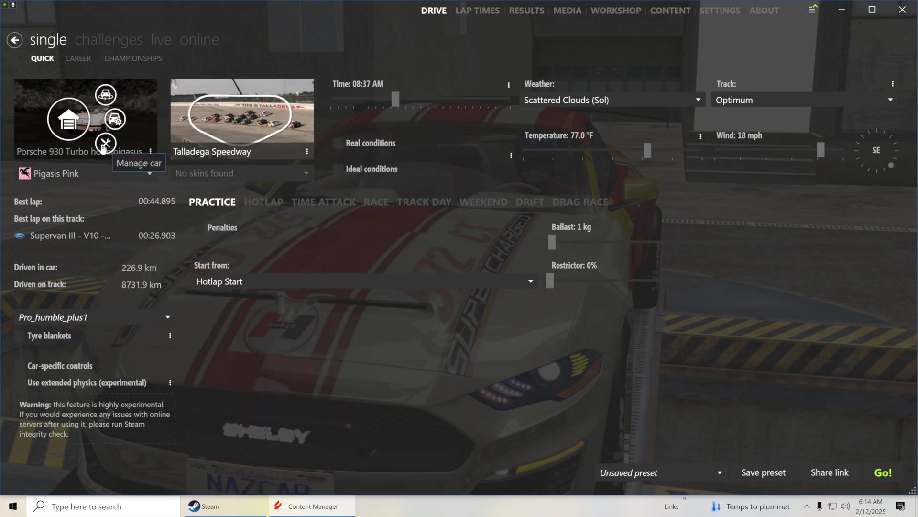
{"action": "left_click", "coordinate": [107, 144]}
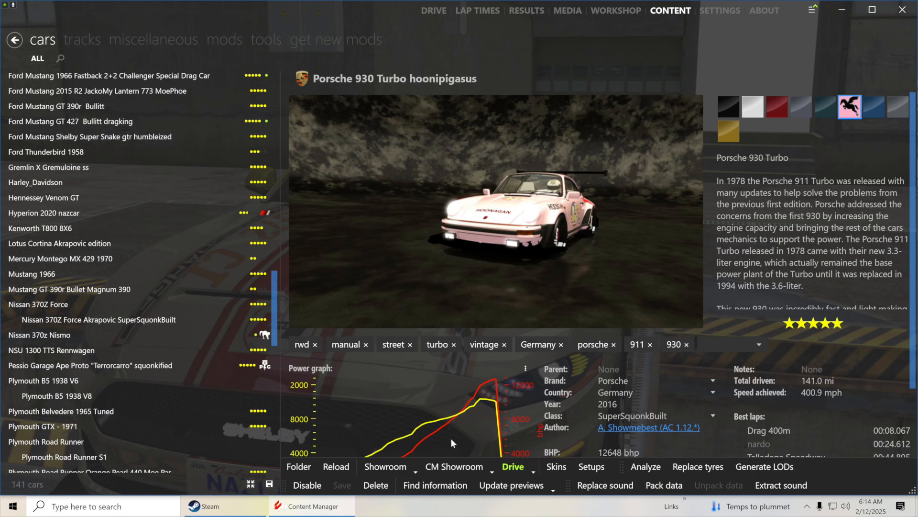
{"action": "left_click", "coordinate": [467, 471]}
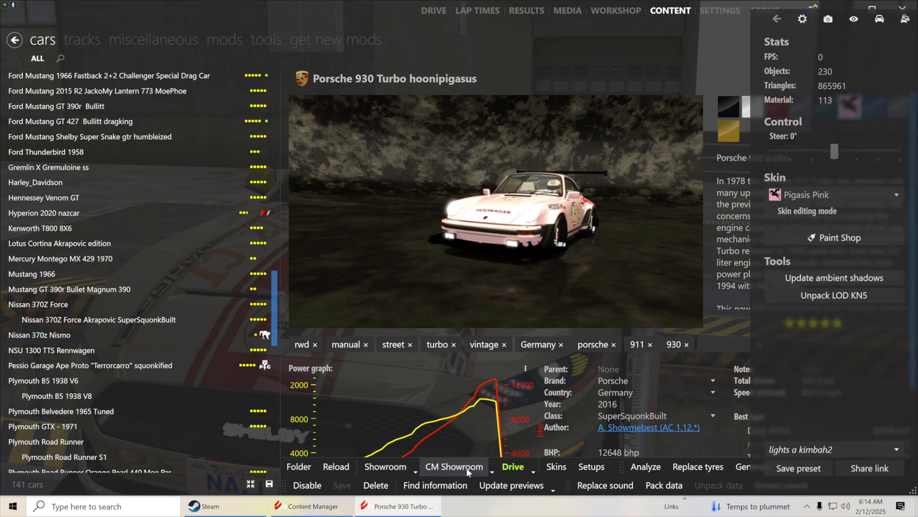
Examine the Porsche in the reset showroom from the side, rear, front and above
{"action": "left_click_drag", "start_coordinate": [486, 438], "coordinate": [575, 438]}
{"action": "left_click_drag", "start_coordinate": [323, 366], "coordinate": [533, 385]}
{"action": "left_click_drag", "start_coordinate": [348, 374], "coordinate": [483, 355]}
{"action": "left_click_drag", "start_coordinate": [376, 373], "coordinate": [429, 370]}
{"action": "left_click_drag", "start_coordinate": [326, 374], "coordinate": [437, 379]}
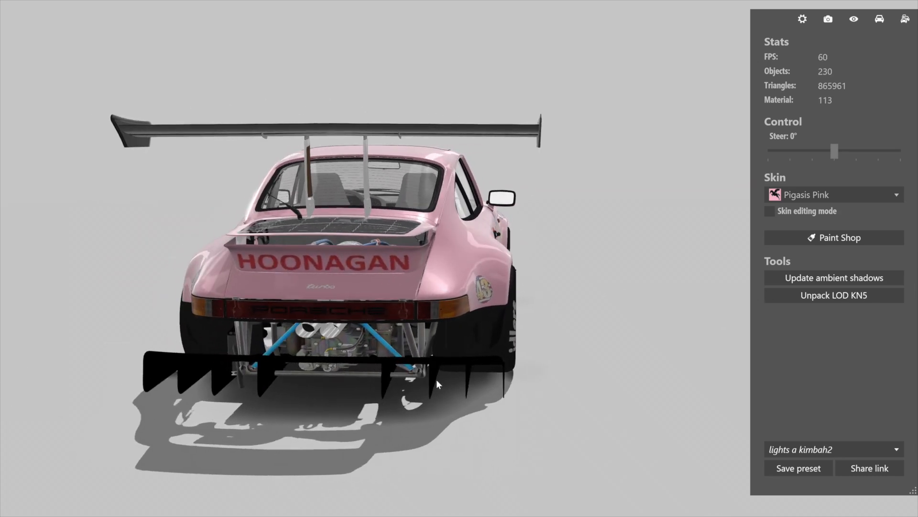
{"action": "left_click_drag", "start_coordinate": [295, 395], "coordinate": [420, 391]}
{"action": "left_click_drag", "start_coordinate": [305, 390], "coordinate": [418, 401]}
{"action": "left_click_drag", "start_coordinate": [346, 414], "coordinate": [671, 386]}
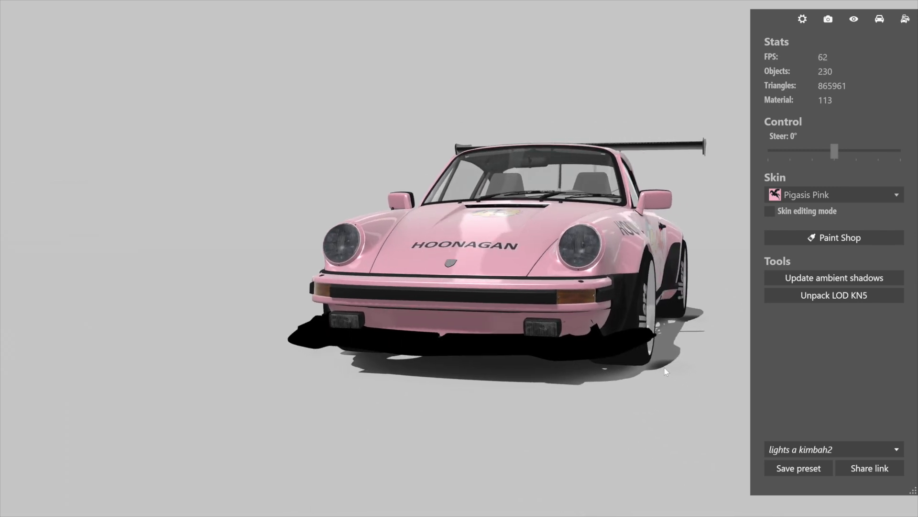
{"action": "left_click_drag", "start_coordinate": [571, 390], "coordinate": [519, 418]}
{"action": "scroll", "coordinate": [656, 402], "scroll_direction": "down", "scroll_amount": 3}
{"action": "left_click_drag", "start_coordinate": [602, 390], "coordinate": [627, 403]}
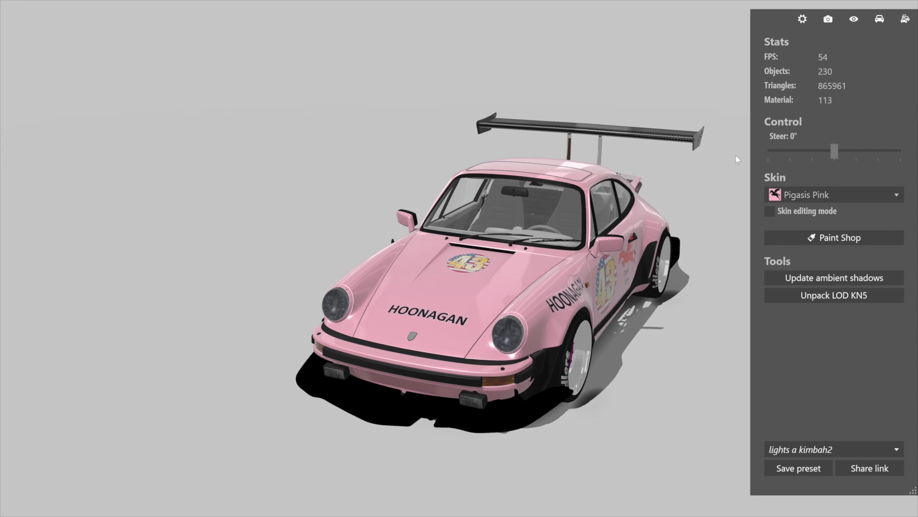
Show the car's physics collider, inspect it against the bodywork from the side, and hide it
{"action": "left_click", "coordinate": [876, 22]}
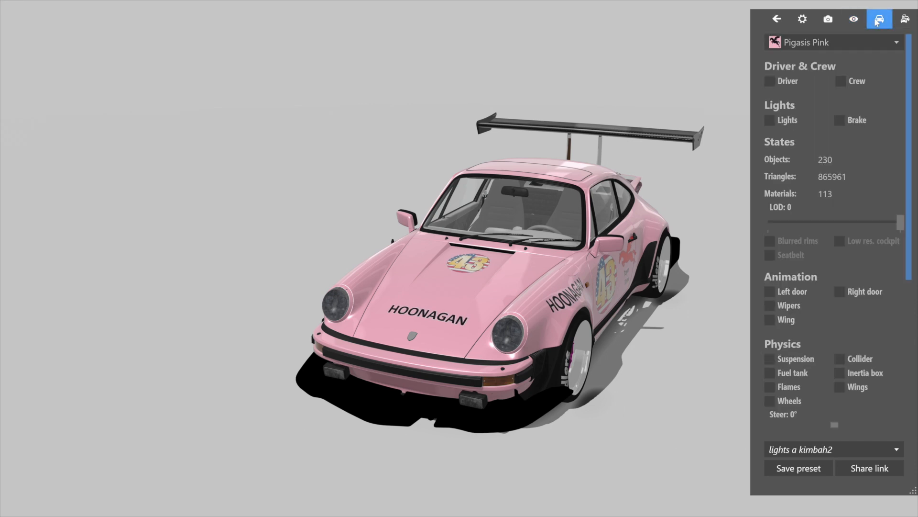
{"action": "left_click", "coordinate": [840, 359]}
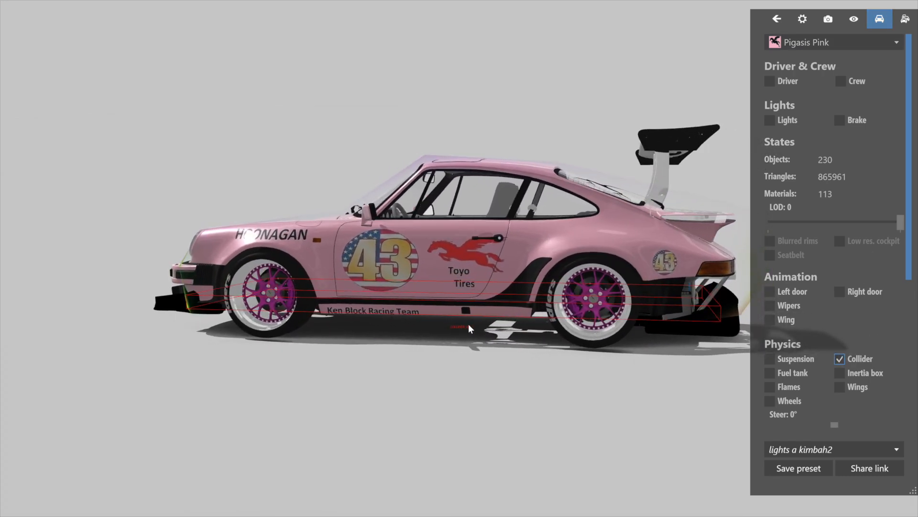
{"action": "left_click_drag", "start_coordinate": [544, 331], "coordinate": [484, 335]}
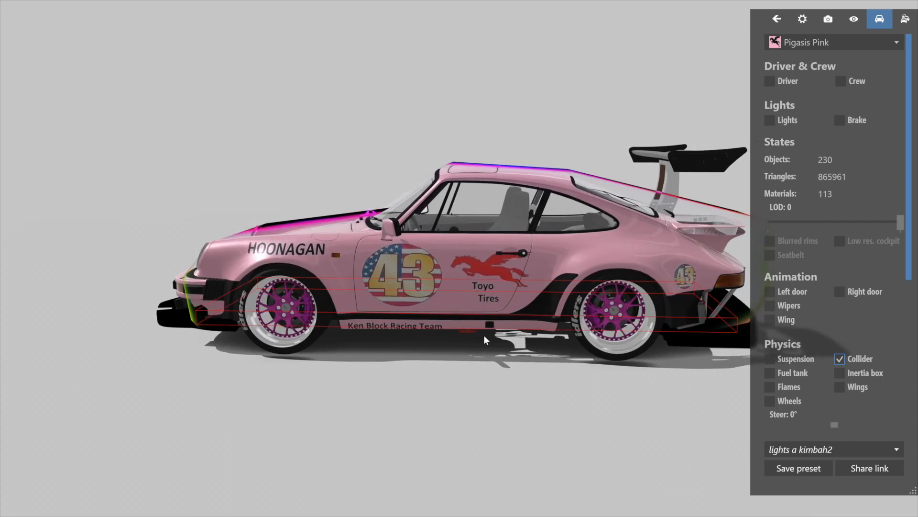
{"action": "left_click", "coordinate": [839, 358]}
{"action": "left_click_drag", "start_coordinate": [593, 366], "coordinate": [599, 368]}
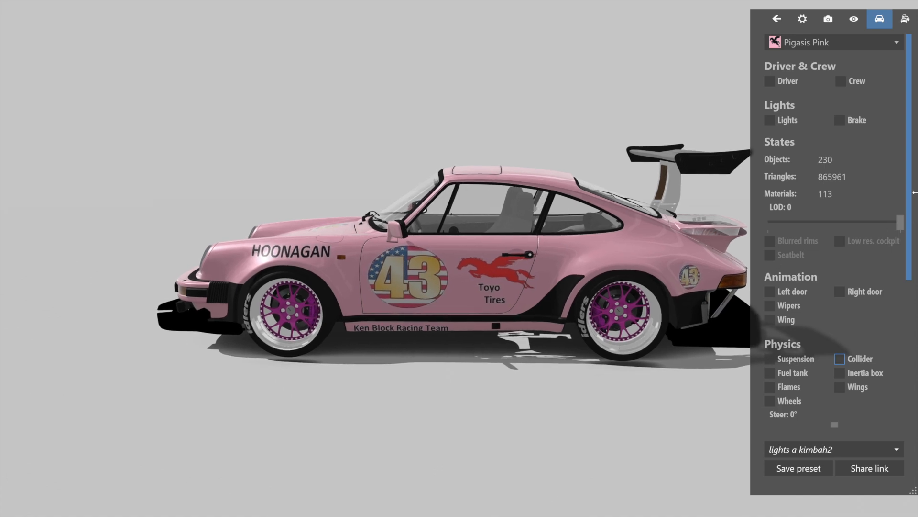
Display the physics wheel outlines and compare them with the visible tyres from the side, rear and front
{"action": "scroll", "coordinate": [910, 225], "scroll_direction": "down", "scroll_amount": 3}
{"action": "left_click_drag", "start_coordinate": [909, 221], "coordinate": [911, 290]}
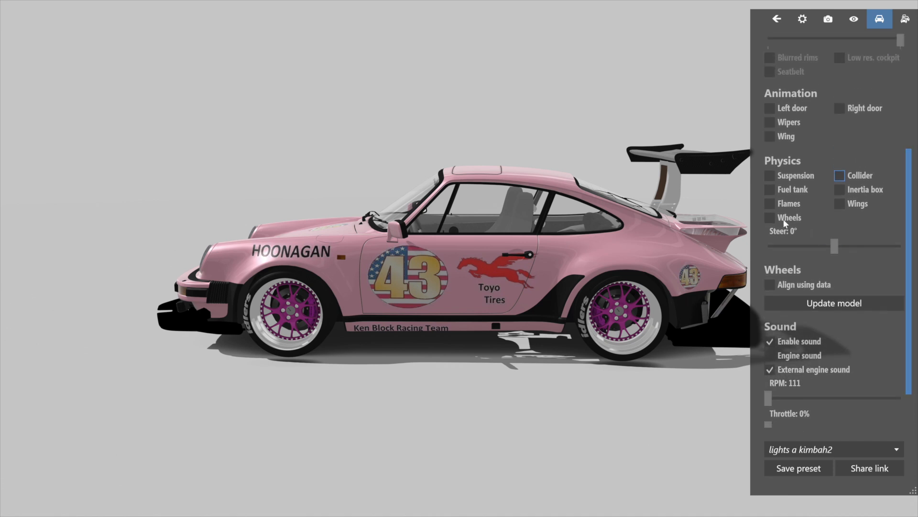
{"action": "left_click", "coordinate": [770, 217]}
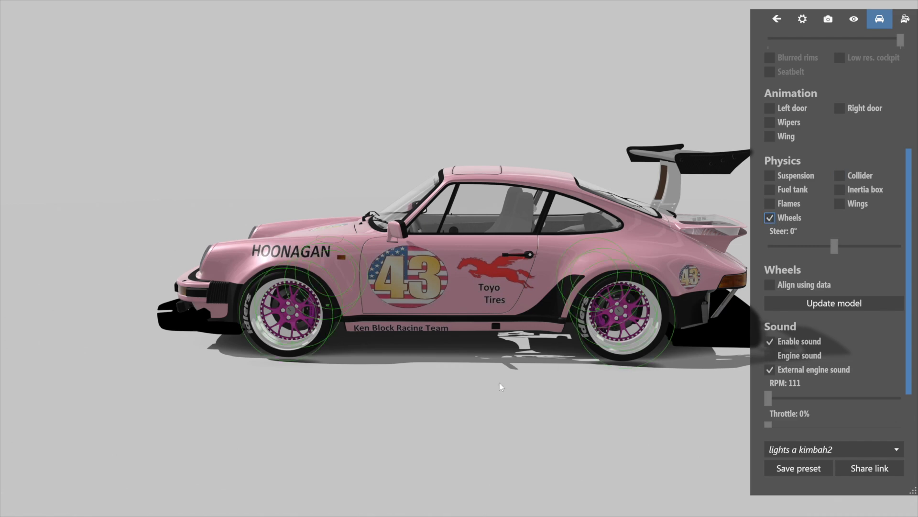
{"action": "left_click_drag", "start_coordinate": [500, 383], "coordinate": [554, 360]}
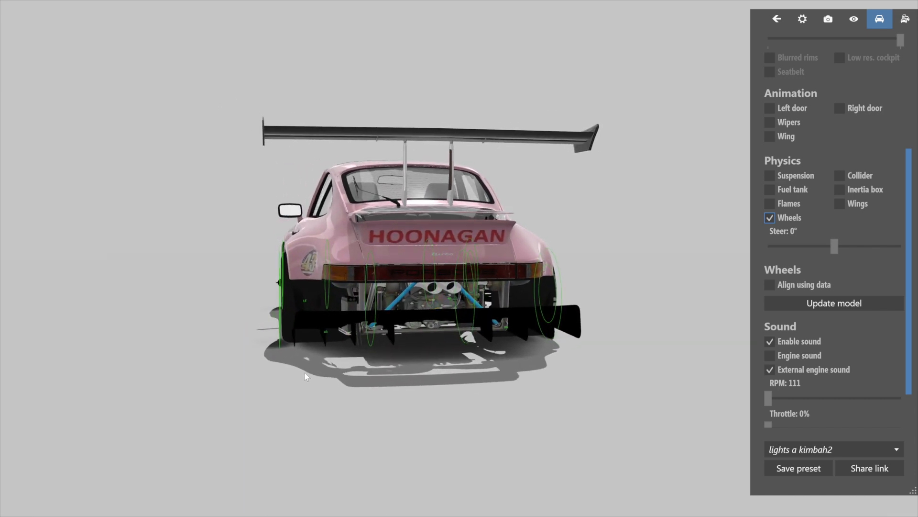
{"action": "left_click_drag", "start_coordinate": [288, 378], "coordinate": [421, 375]}
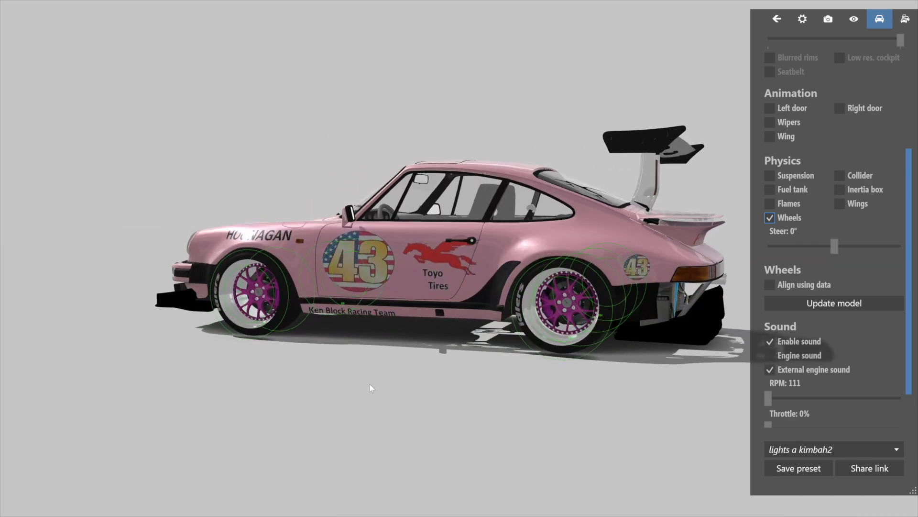
{"action": "left_click_drag", "start_coordinate": [496, 383], "coordinate": [585, 374]}
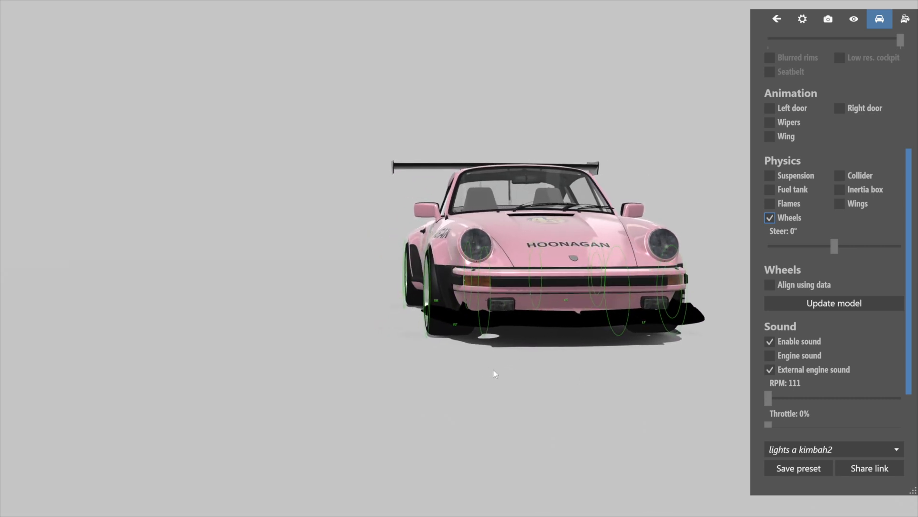
{"action": "scroll", "coordinate": [482, 365], "scroll_direction": "up", "scroll_amount": 5}
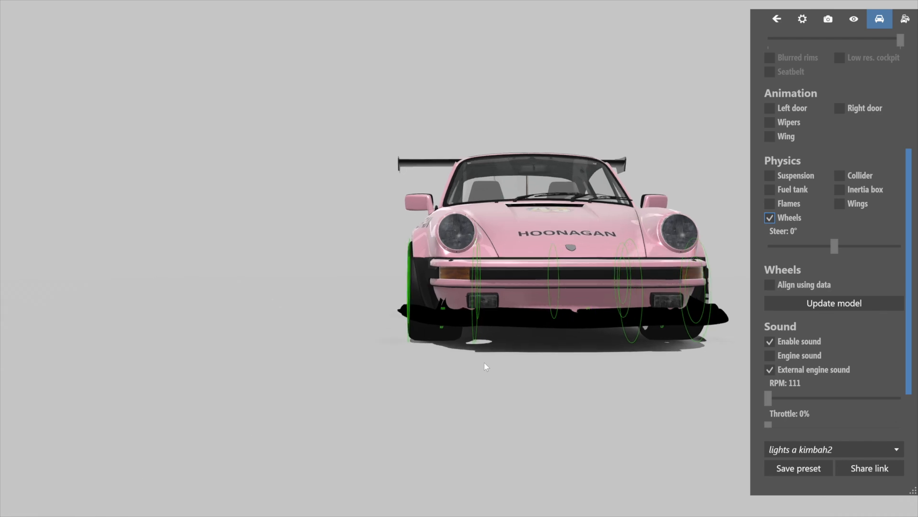
{"action": "mouse_move", "coordinate": [500, 398]}
{"action": "left_mouse_down"}
{"action": "mouse_move", "coordinate": [488, 383]}
{"action": "mouse_move", "coordinate": [494, 387]}
{"action": "left_mouse_up"}
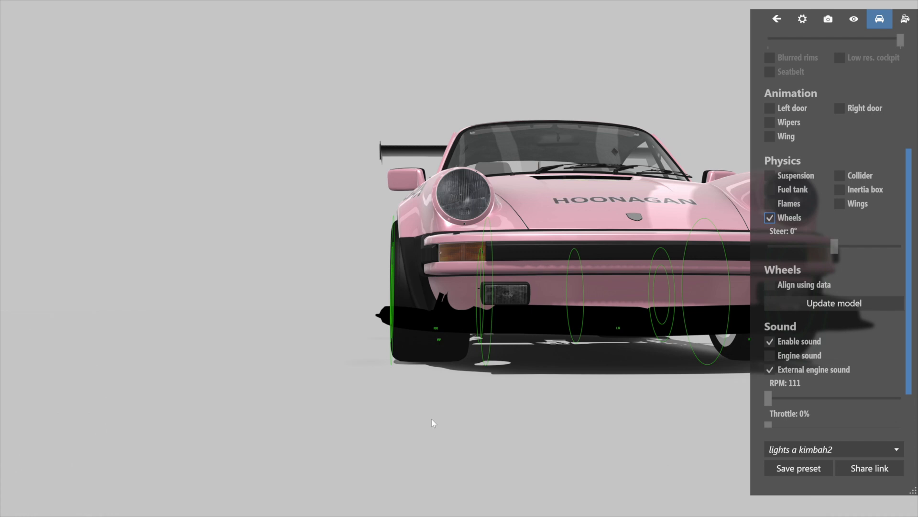
Compare the physics wheel outlines with the tyres up close from the front and side, and hide the outlines
{"action": "mouse_move", "coordinate": [434, 421]}
{"action": "left_mouse_down"}
{"action": "mouse_move", "coordinate": [500, 445]}
{"action": "mouse_move", "coordinate": [480, 452]}
{"action": "mouse_move", "coordinate": [492, 441]}
{"action": "mouse_move", "coordinate": [416, 437]}
{"action": "mouse_move", "coordinate": [499, 422]}
{"action": "mouse_move", "coordinate": [393, 421]}
{"action": "mouse_move", "coordinate": [429, 420]}
{"action": "left_mouse_up"}
{"action": "scroll", "coordinate": [478, 452], "scroll_direction": "up", "scroll_amount": 3}
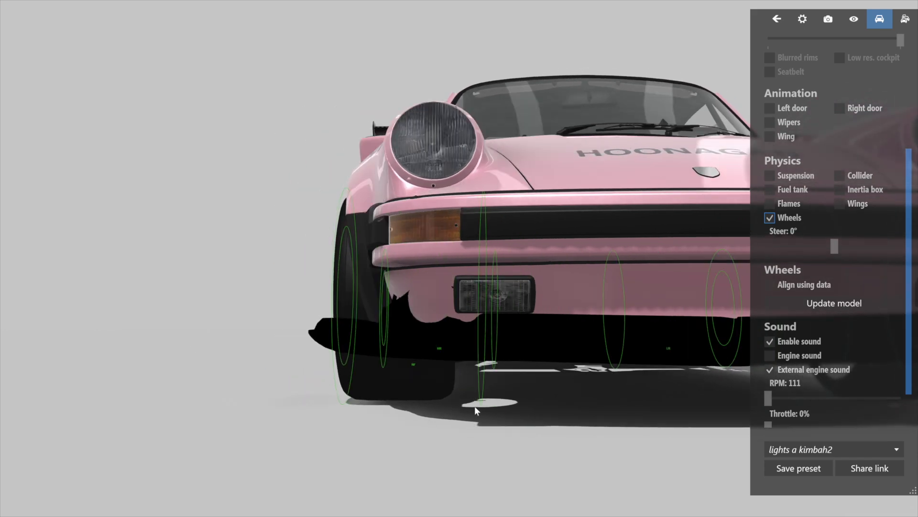
{"action": "left_click_drag", "start_coordinate": [568, 427], "coordinate": [464, 398]}
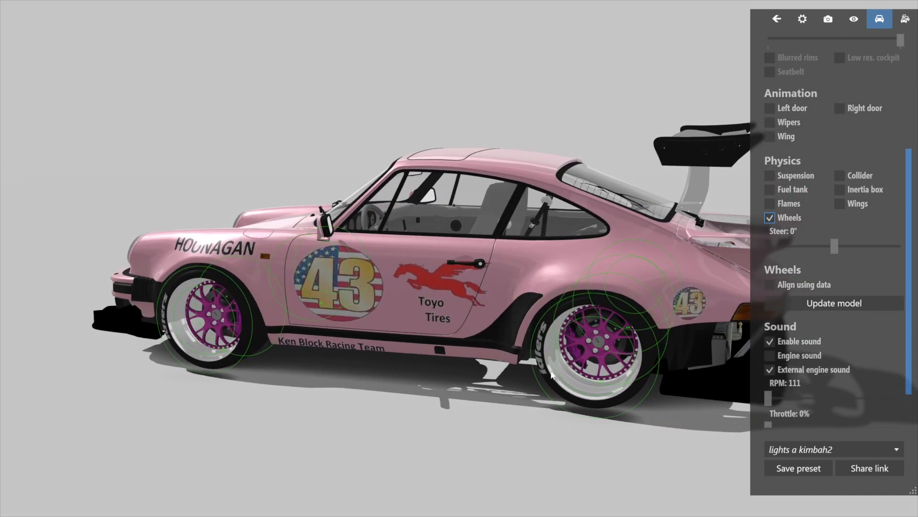
{"action": "left_click", "coordinate": [770, 218]}
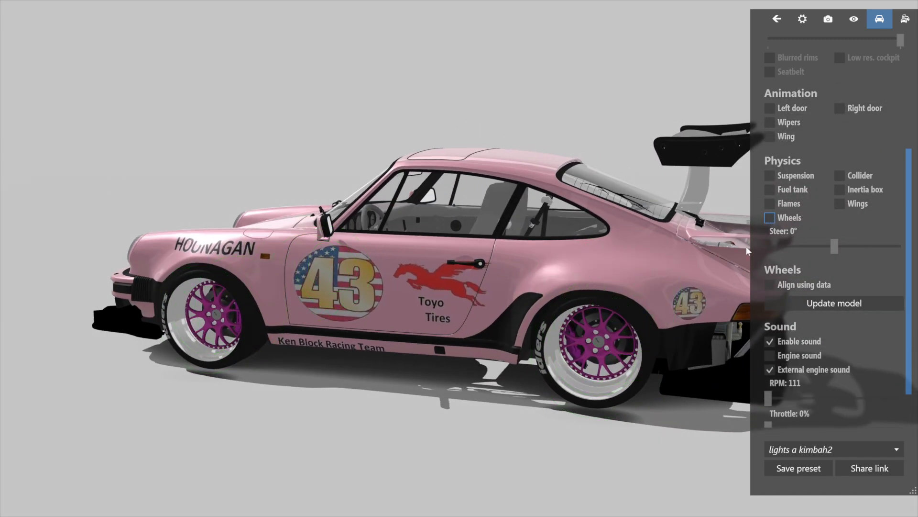
Examine the rear wing supports, rear window and exposed engine bay up close from behind and above
{"action": "left_click_drag", "start_coordinate": [532, 337], "coordinate": [341, 396]}
{"action": "scroll", "coordinate": [341, 396], "scroll_direction": "up", "scroll_amount": 5}
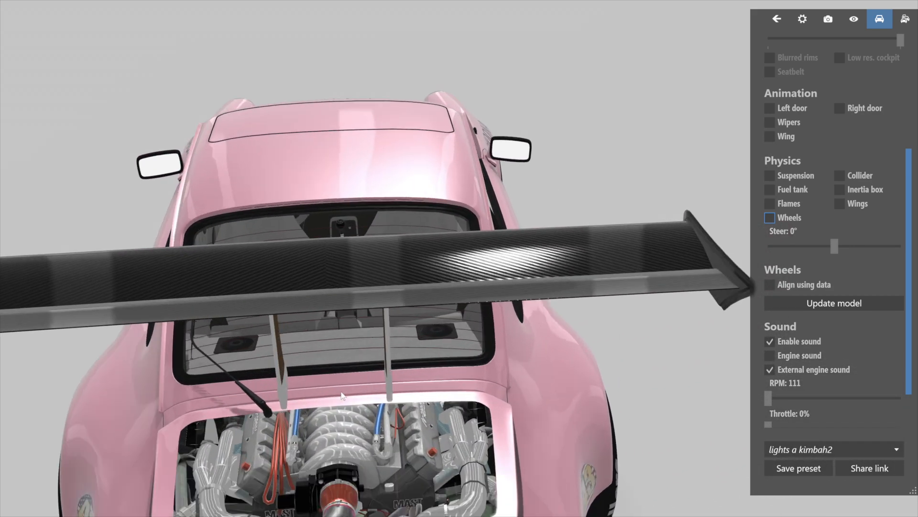
{"action": "left_click_drag", "start_coordinate": [341, 395], "coordinate": [360, 386]}
{"action": "scroll", "coordinate": [361, 391], "scroll_direction": "up", "scroll_amount": 5}
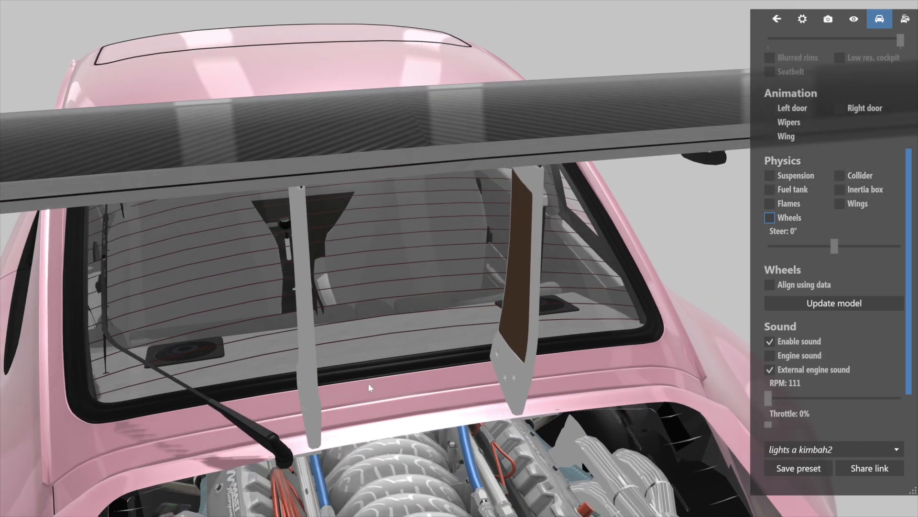
{"action": "left_click_drag", "start_coordinate": [368, 383], "coordinate": [386, 362]}
{"action": "scroll", "coordinate": [379, 368], "scroll_direction": "up", "scroll_amount": 2}
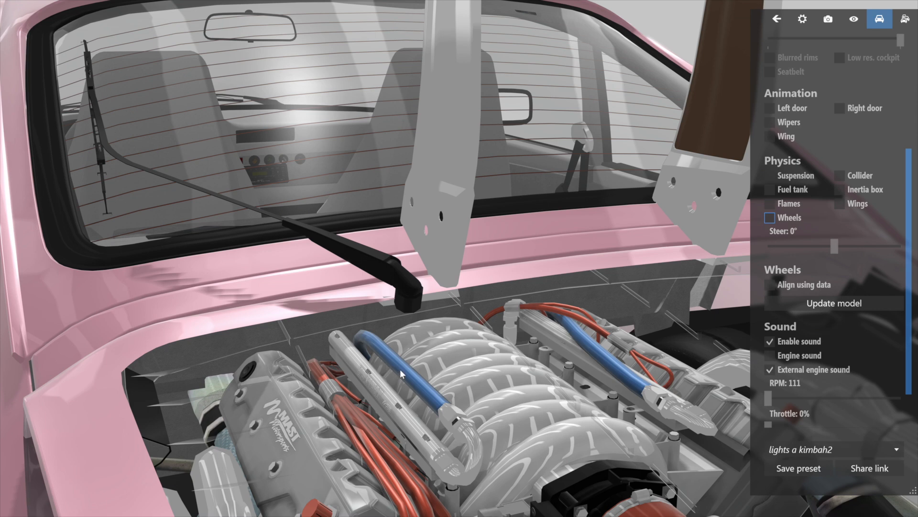
{"action": "scroll", "coordinate": [404, 374], "scroll_direction": "down", "scroll_amount": 3}
{"action": "scroll", "coordinate": [481, 382], "scroll_direction": "down", "scroll_amount": 1}
{"action": "left_click_drag", "start_coordinate": [480, 383], "coordinate": [475, 383]}
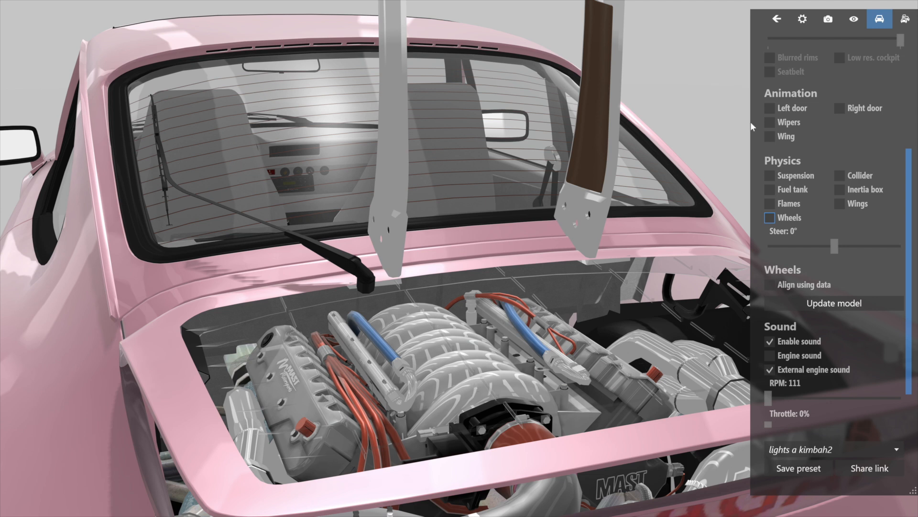
Toggle the car's lights to compare the glowing parts on the wing support and engine, leaving the lights on
{"action": "left_click_drag", "start_coordinate": [910, 206], "coordinate": [908, 99]}
{"action": "left_click", "coordinate": [775, 102]}
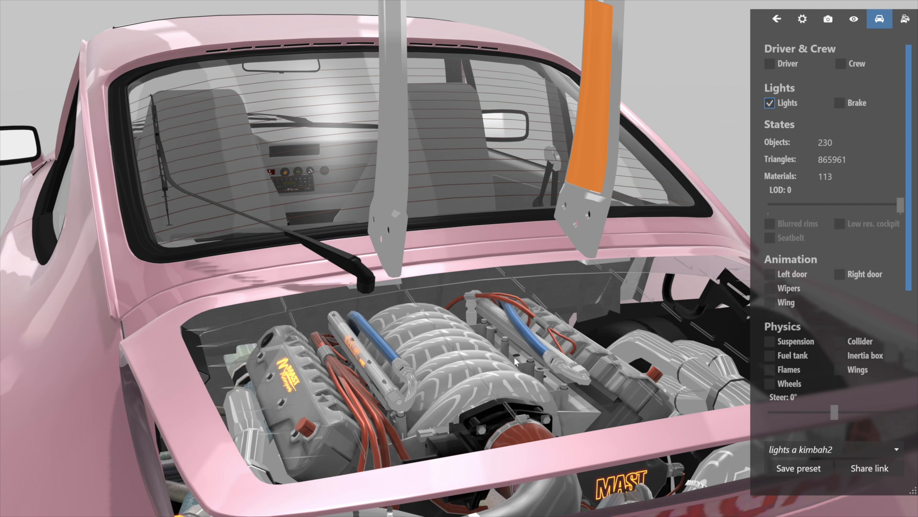
{"action": "left_click", "coordinate": [770, 104]}
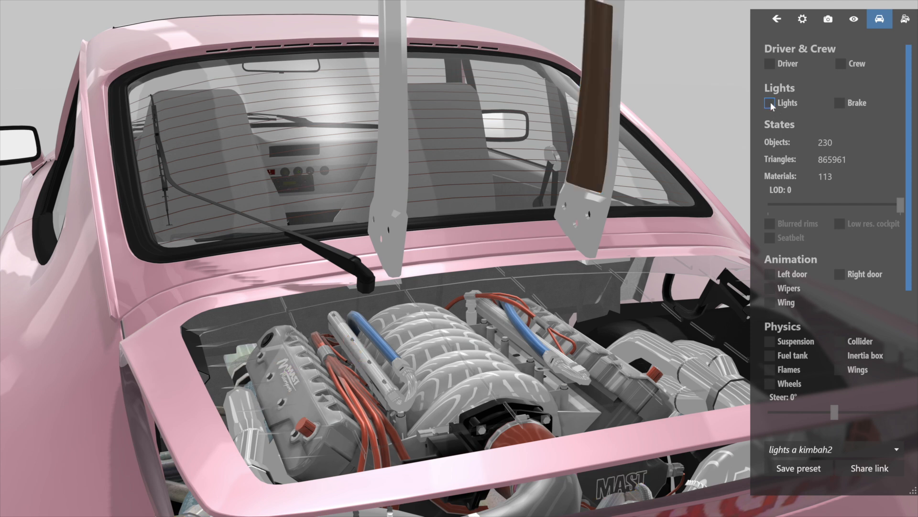
{"action": "left_click", "coordinate": [770, 104]}
{"action": "left_click", "coordinate": [770, 104]}
{"action": "left_click", "coordinate": [770, 104]}
{"action": "left_click_drag", "start_coordinate": [497, 362], "coordinate": [222, 197]}
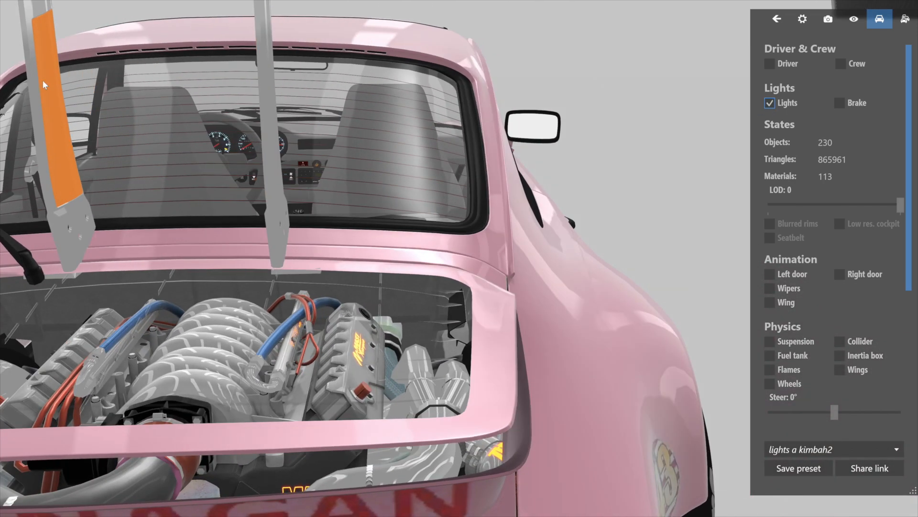
{"action": "left_click_drag", "start_coordinate": [116, 274], "coordinate": [166, 280]}
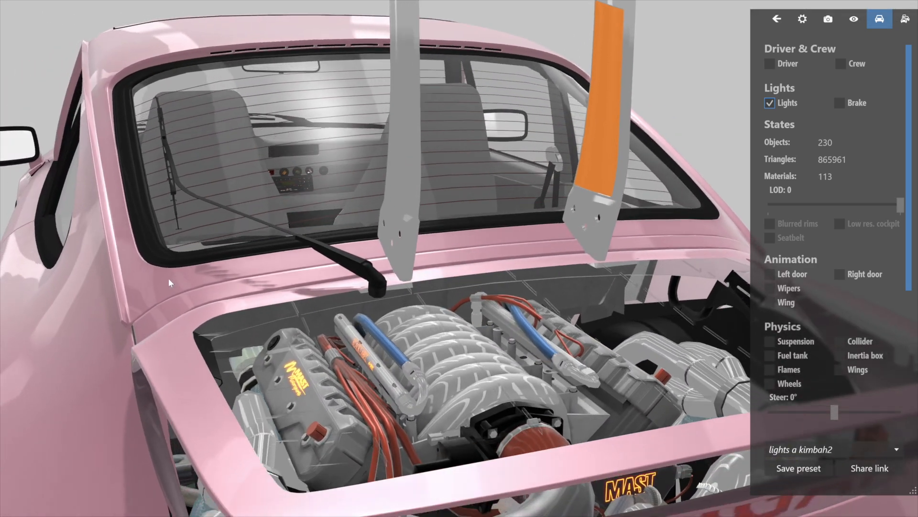
Inspect the materials and textures of the engine's bolts, valve cover details, red cables, intake runners and glowing rail lettering
{"action": "scroll", "coordinate": [166, 295], "scroll_direction": "up", "scroll_amount": 5}
{"action": "scroll", "coordinate": [239, 394], "scroll_direction": "up", "scroll_amount": 8}
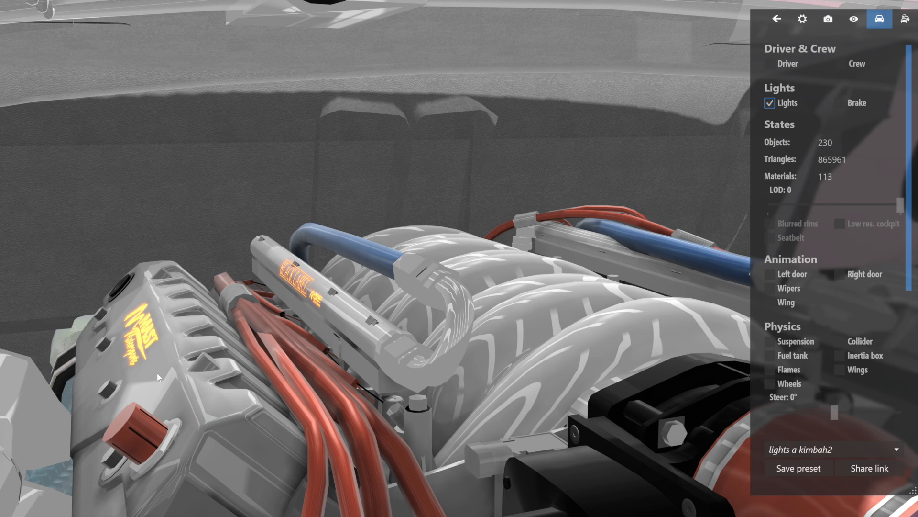
{"action": "left_click", "coordinate": [773, 19]}
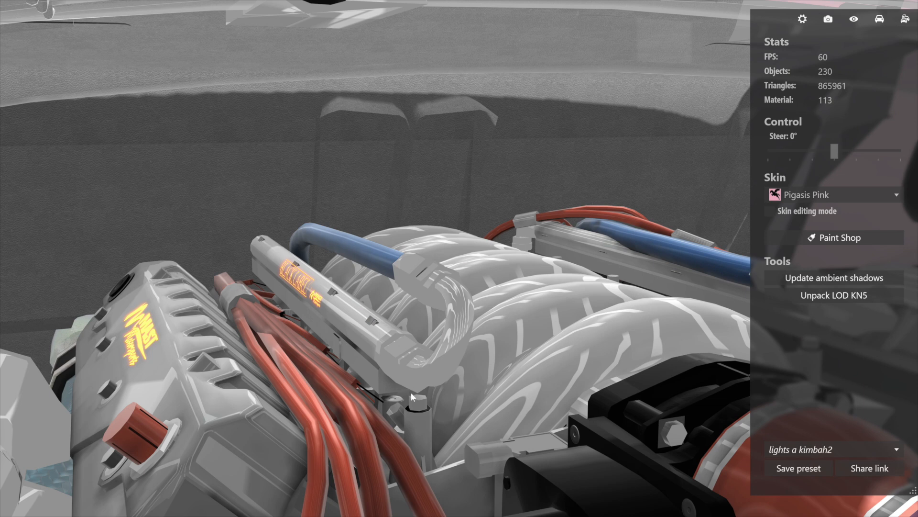
{"action": "left_click", "coordinate": [417, 406]}
{"action": "left_click", "coordinate": [417, 406]}
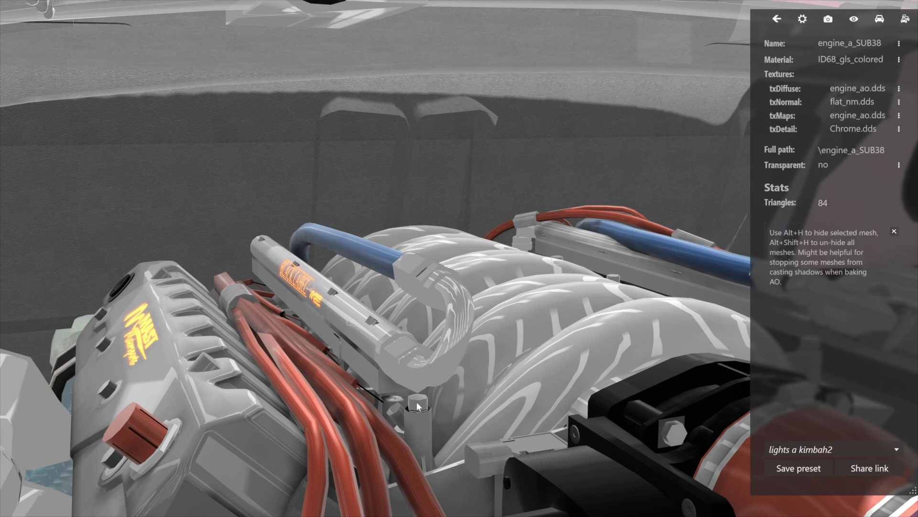
{"action": "left_click", "coordinate": [113, 392]}
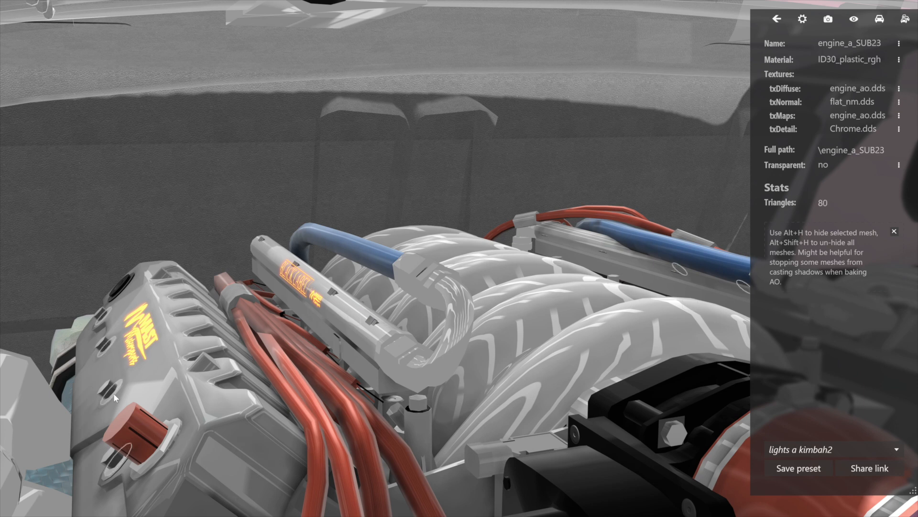
{"action": "left_click", "coordinate": [242, 317]}
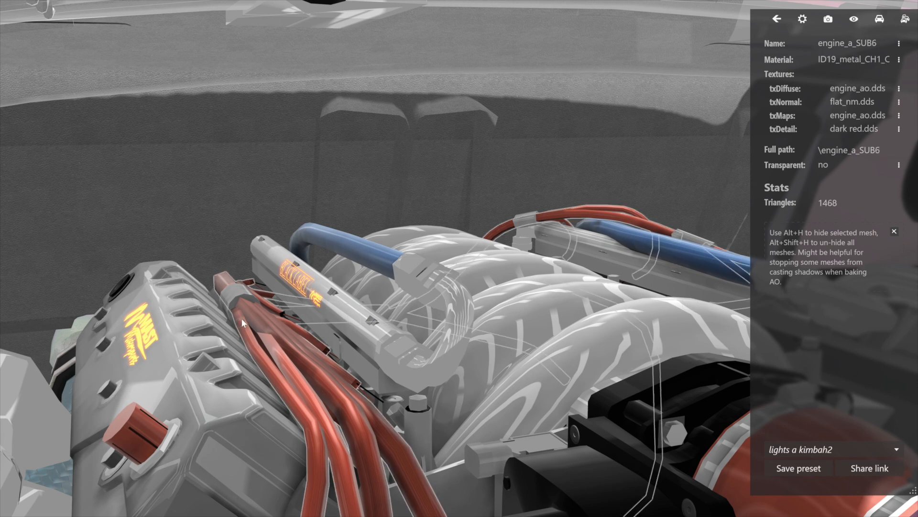
{"action": "left_click", "coordinate": [520, 312]}
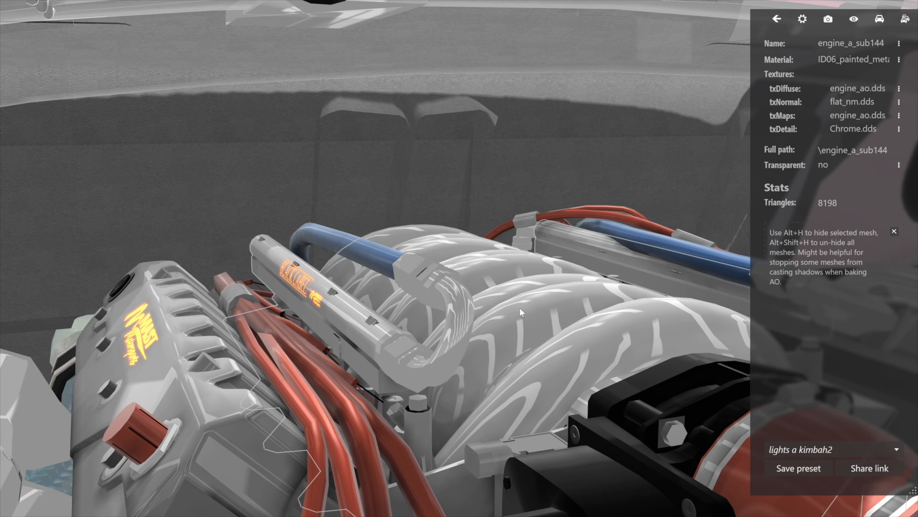
{"action": "left_click", "coordinate": [300, 285]}
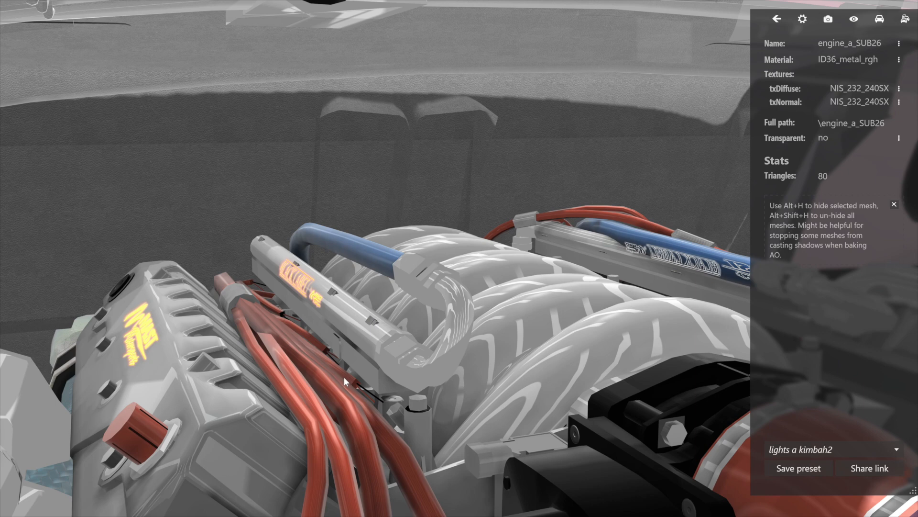
Inspect the material and textures of the weld seam mesh on the large intake pipe
{"action": "left_click_drag", "start_coordinate": [495, 374], "coordinate": [479, 389]}
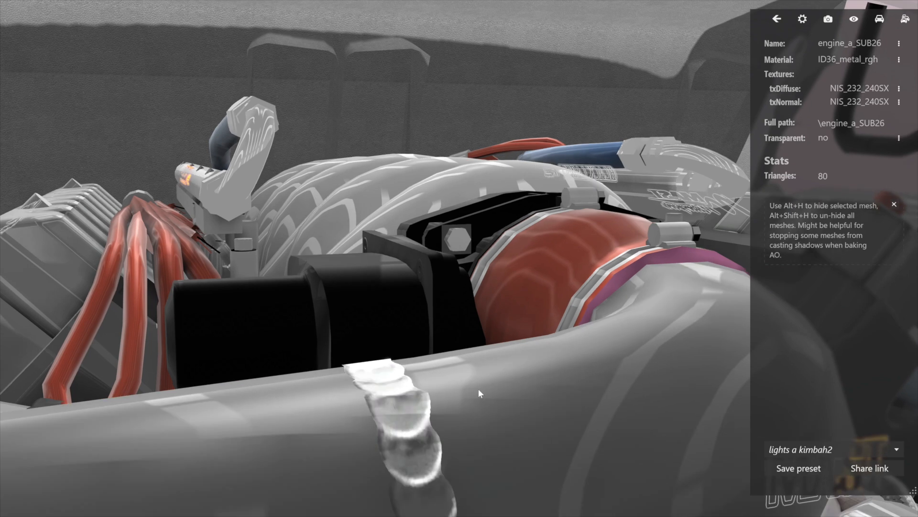
{"action": "left_click", "coordinate": [405, 412]}
{"action": "left_click", "coordinate": [405, 411]}
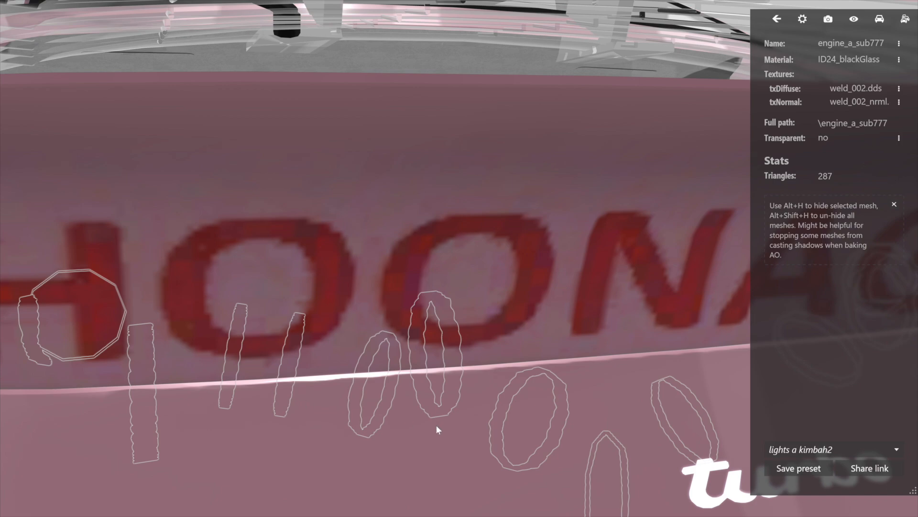
{"action": "scroll", "coordinate": [437, 426], "scroll_direction": "down", "scroll_amount": 10}
{"action": "left_click_drag", "start_coordinate": [462, 339], "coordinate": [432, 388]}
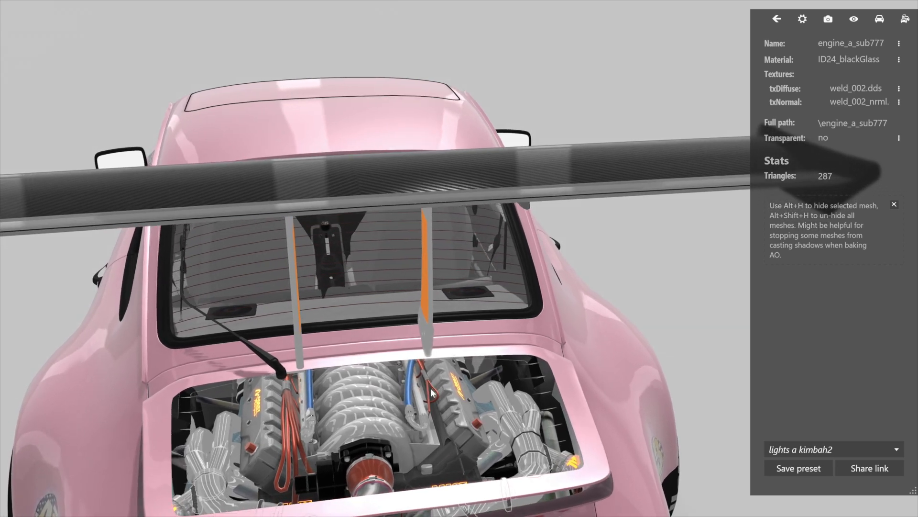
Inspect the material and texture details of the lower rear engine, its braided hose and the hose fitting
{"action": "left_click_drag", "start_coordinate": [397, 424], "coordinate": [403, 361]}
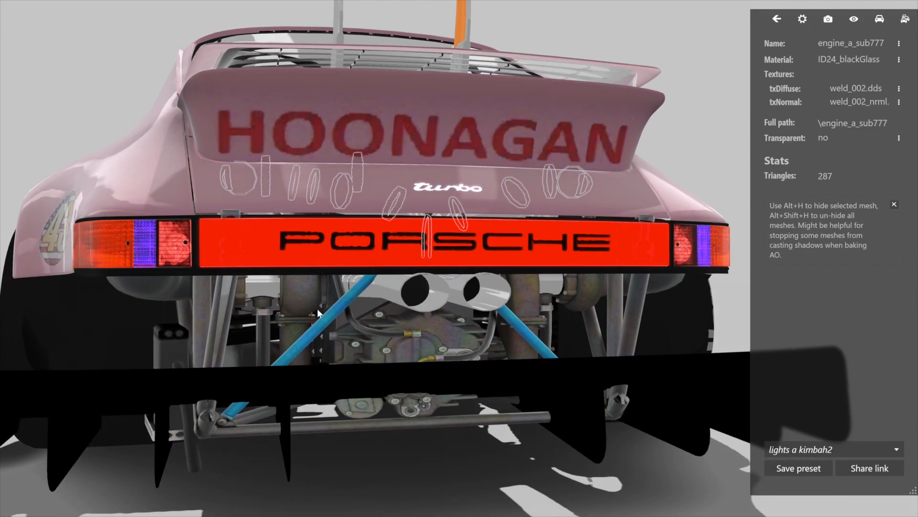
{"action": "left_click", "coordinate": [309, 298]}
{"action": "left_click_drag", "start_coordinate": [306, 313], "coordinate": [327, 324]}
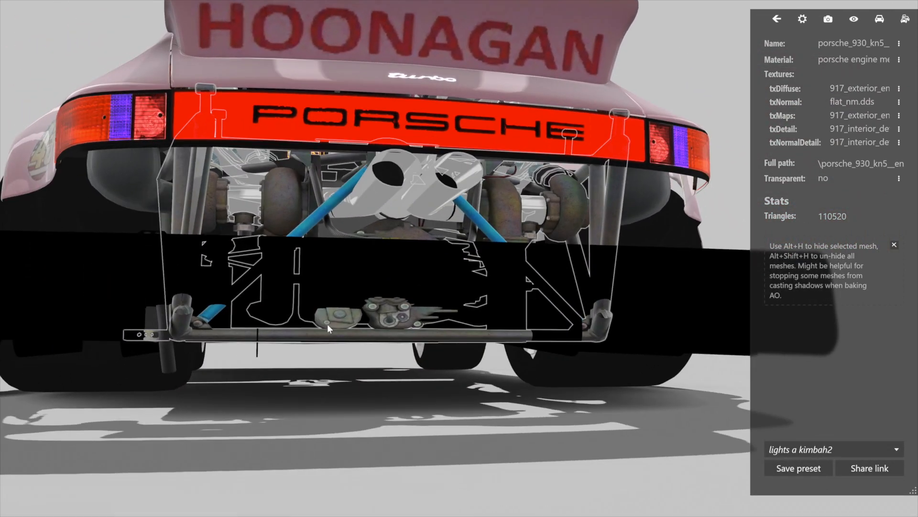
{"action": "scroll", "coordinate": [328, 327], "scroll_direction": "up", "scroll_amount": 10}
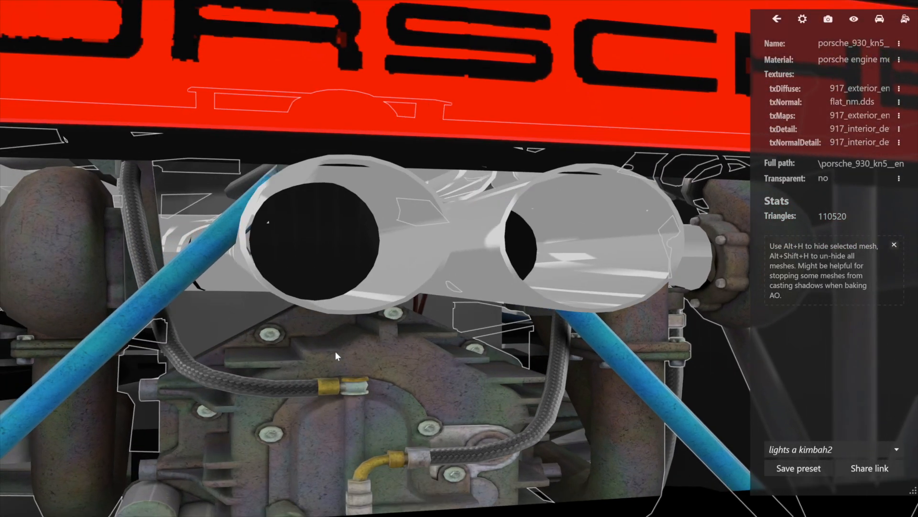
{"action": "left_click_drag", "start_coordinate": [336, 352], "coordinate": [308, 384]}
{"action": "left_click", "coordinate": [282, 388]}
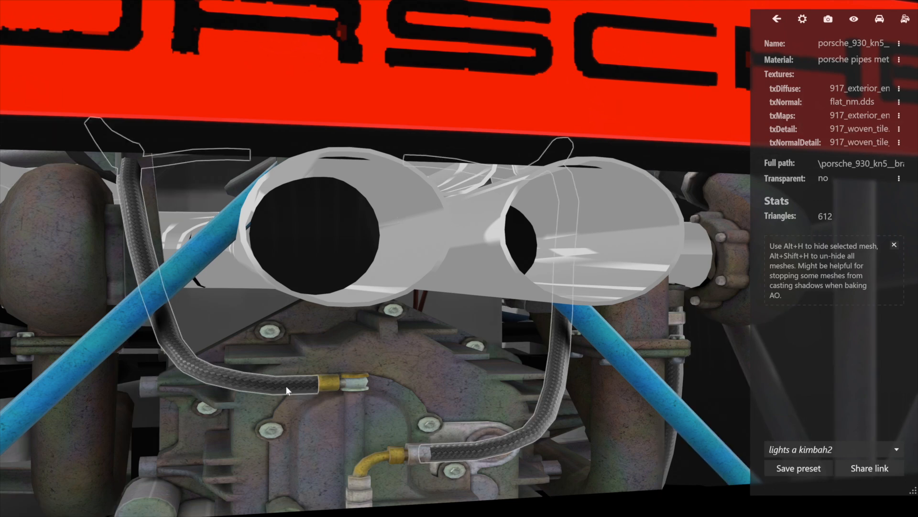
{"action": "left_click", "coordinate": [327, 384]}
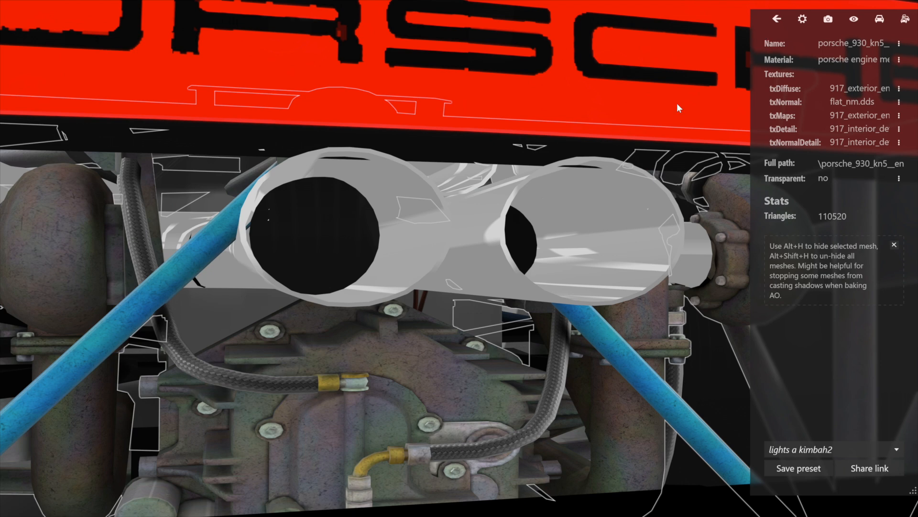
Inspect the mesh and material details inside the exhaust tips from close up and further back
{"action": "left_click", "coordinate": [321, 257]}
{"action": "left_click", "coordinate": [324, 240]}
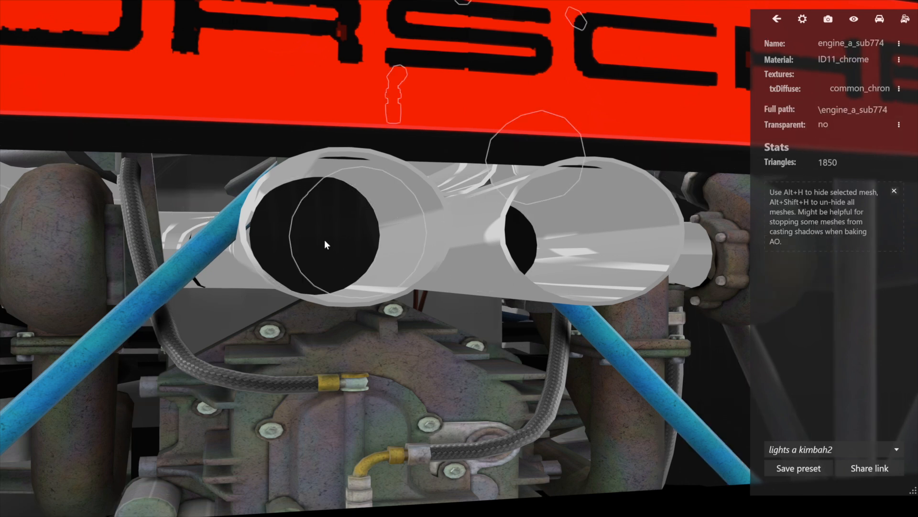
{"action": "scroll", "coordinate": [404, 342], "scroll_direction": "down", "scroll_amount": 5}
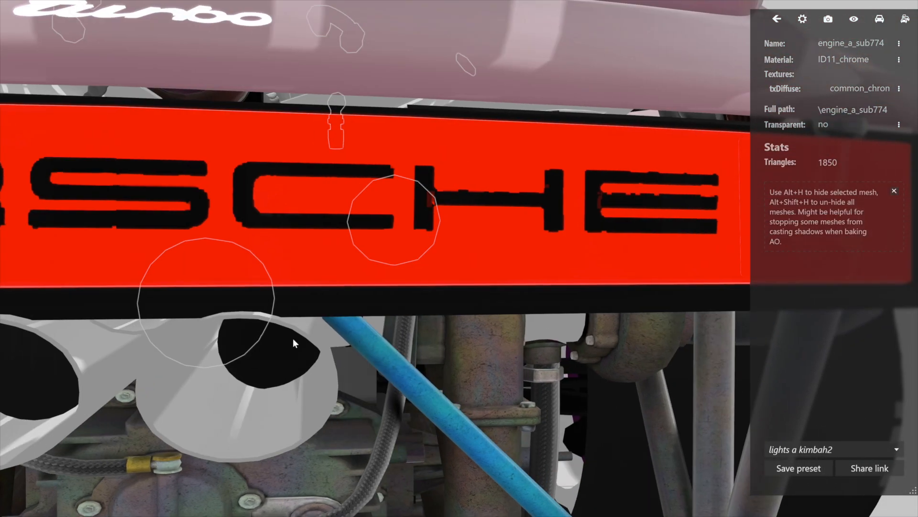
{"action": "scroll", "coordinate": [291, 342], "scroll_direction": "down", "scroll_amount": 3}
{"action": "scroll", "coordinate": [291, 342], "scroll_direction": "down", "scroll_amount": 3}
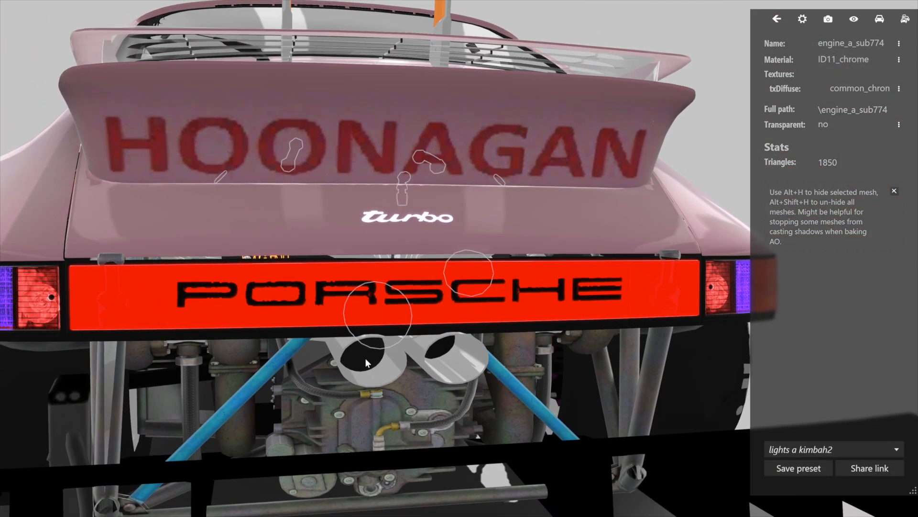
{"action": "left_click", "coordinate": [366, 358]}
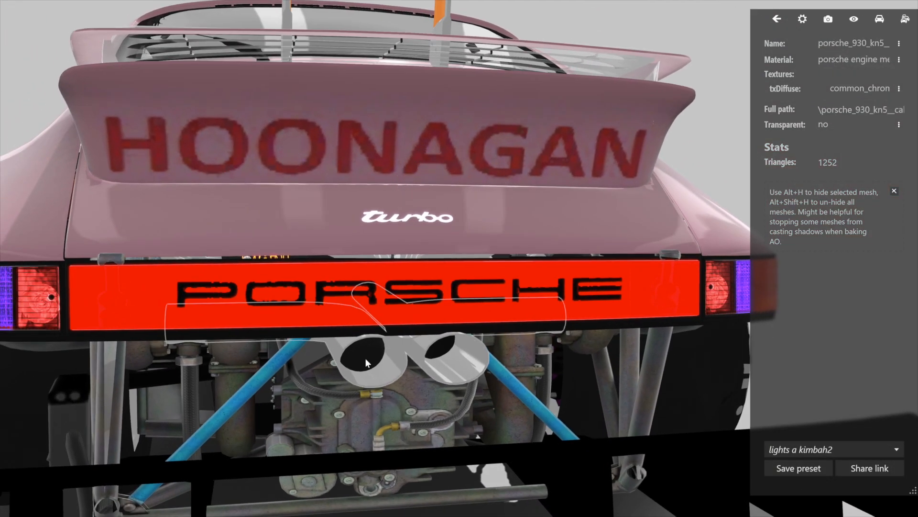
Clear the mesh selection, reopen the car options and examine the rear bodywork and the seam beside the engine lid
{"action": "left_click", "coordinate": [771, 25]}
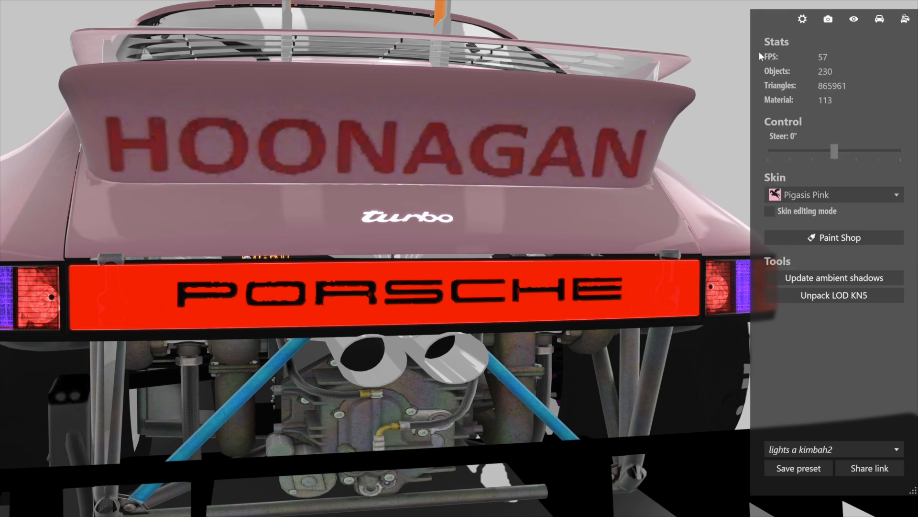
{"action": "left_click", "coordinate": [882, 24]}
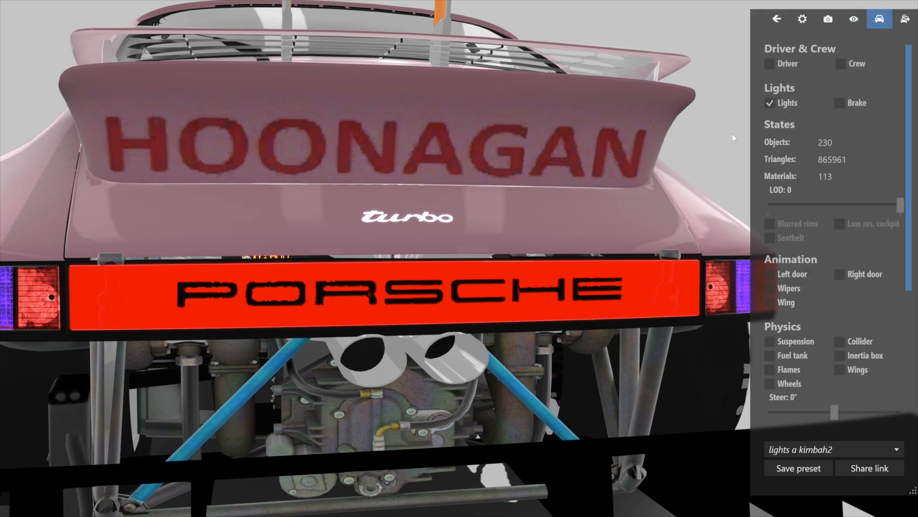
{"action": "scroll", "coordinate": [614, 229], "scroll_direction": "down", "scroll_amount": 5}
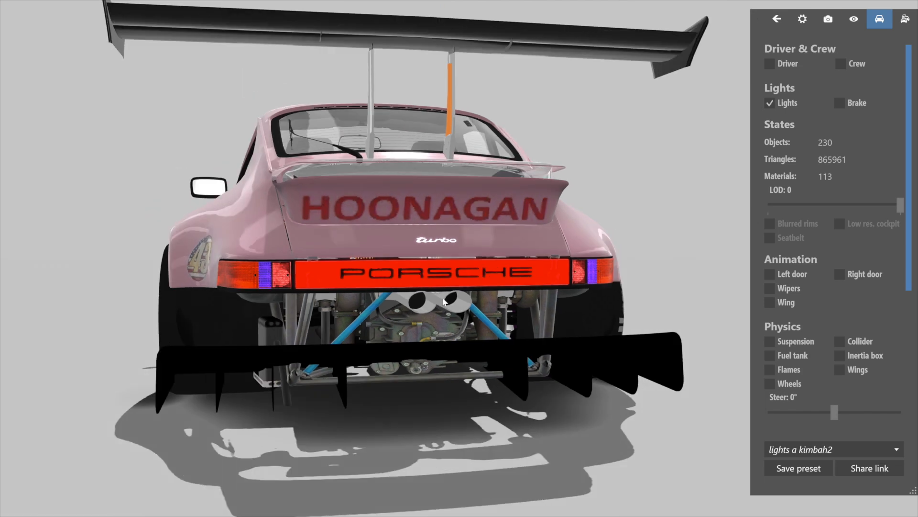
{"action": "left_click_drag", "start_coordinate": [446, 302], "coordinate": [468, 327]}
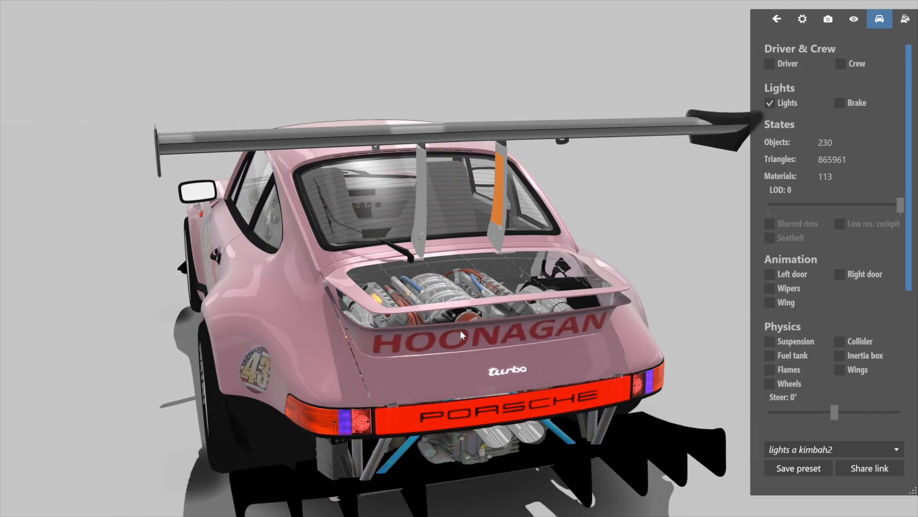
{"action": "scroll", "coordinate": [460, 329], "scroll_direction": "up", "scroll_amount": 5}
{"action": "left_click_drag", "start_coordinate": [434, 350], "coordinate": [449, 332]}
{"action": "scroll", "coordinate": [449, 332], "scroll_direction": "up", "scroll_amount": 5}
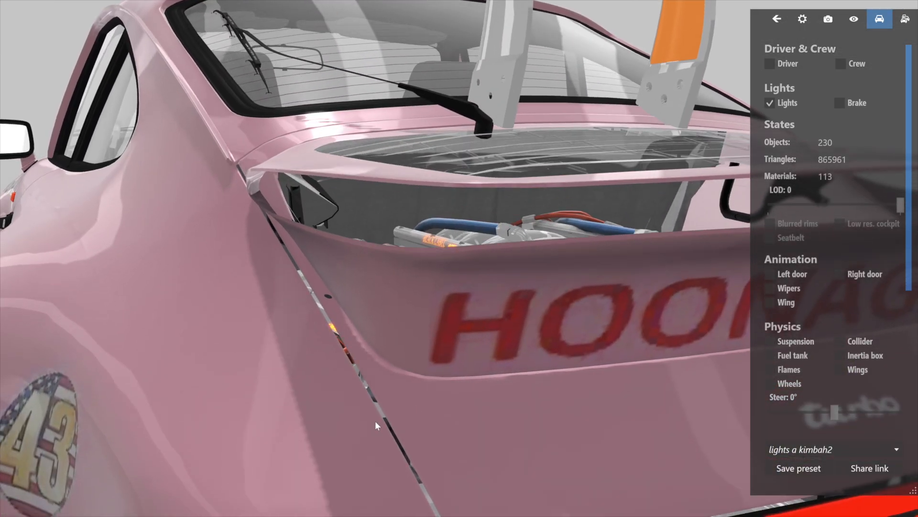
Examine the seams on both sides of the engine lid and the overall rear bodywork
{"action": "left_click_drag", "start_coordinate": [438, 418], "coordinate": [345, 399]}
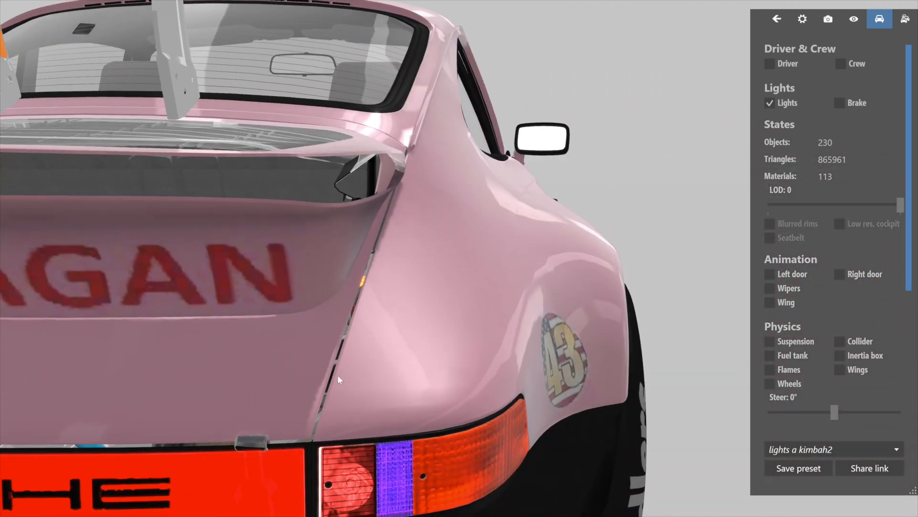
{"action": "scroll", "coordinate": [288, 375], "scroll_direction": "up", "scroll_amount": 3}
{"action": "left_click_drag", "start_coordinate": [297, 380], "coordinate": [343, 385]}
{"action": "scroll", "coordinate": [328, 368], "scroll_direction": "down", "scroll_amount": 5}
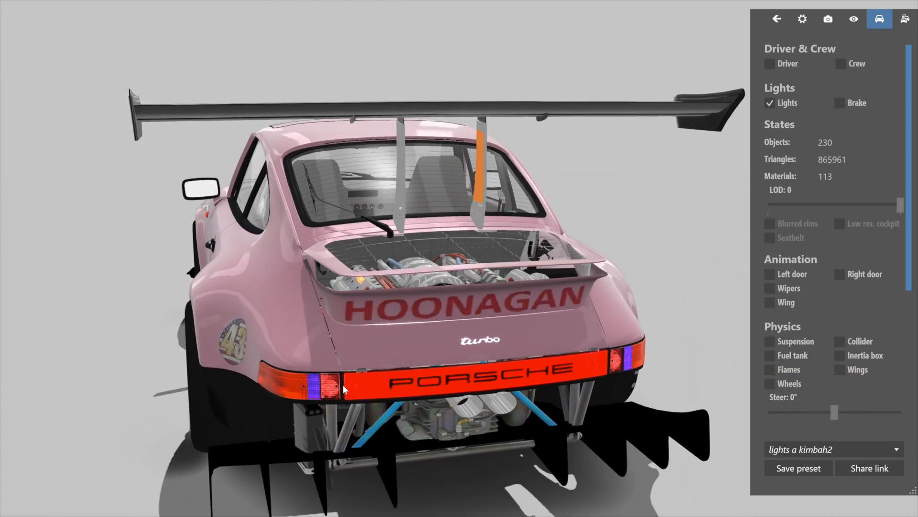
{"action": "scroll", "coordinate": [342, 383], "scroll_direction": "up", "scroll_amount": 2}
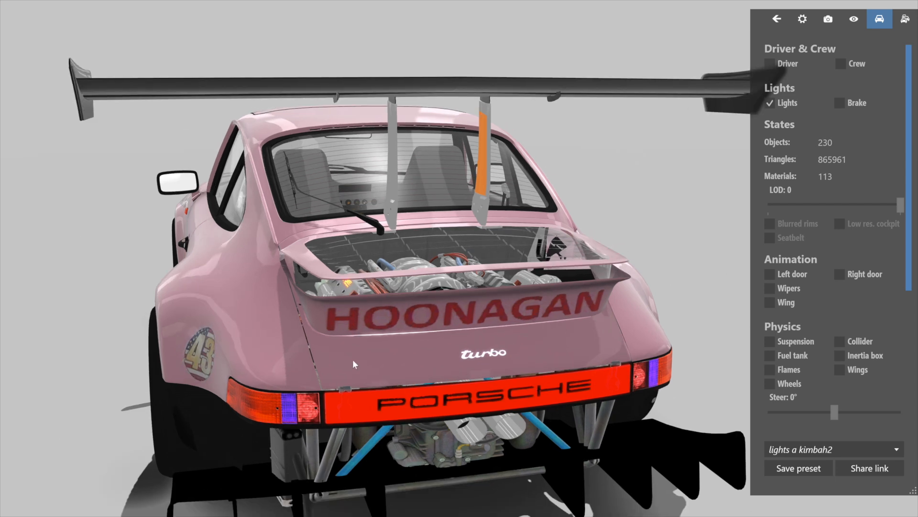
Inspect the material and textures of the rear body mesh beside the engine lid, and clear the selection
{"action": "left_click", "coordinate": [777, 19]}
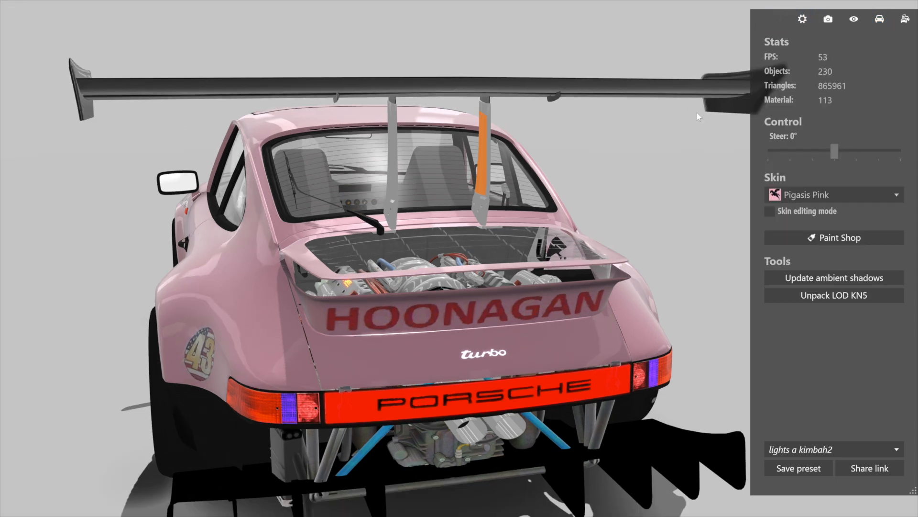
{"action": "left_click", "coordinate": [343, 359]}
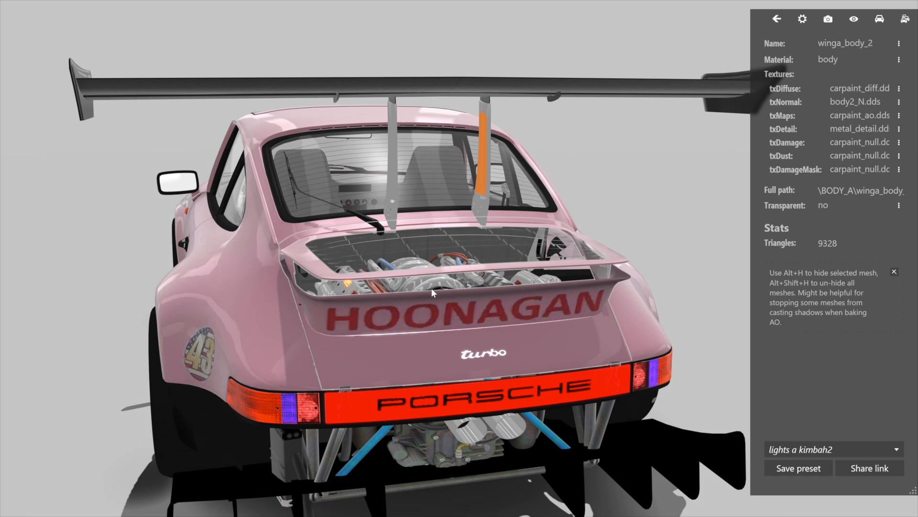
{"action": "left_click", "coordinate": [776, 19]}
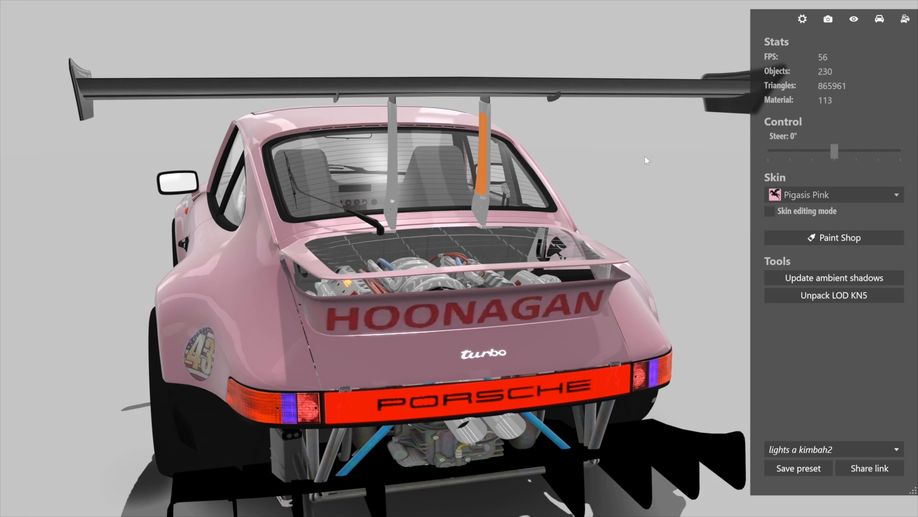
Examine the engine lid gap, the HOONAGAN lettering and the surrounding paintwork from close up and further back
{"action": "left_click_drag", "start_coordinate": [468, 350], "coordinate": [460, 339]}
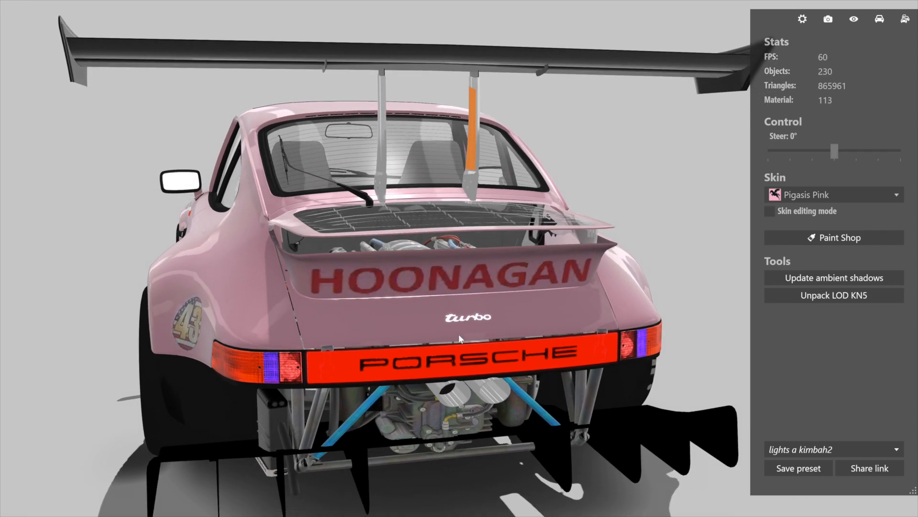
{"action": "scroll", "coordinate": [459, 337], "scroll_direction": "up", "scroll_amount": 3}
{"action": "left_click_drag", "start_coordinate": [458, 334], "coordinate": [433, 348]}
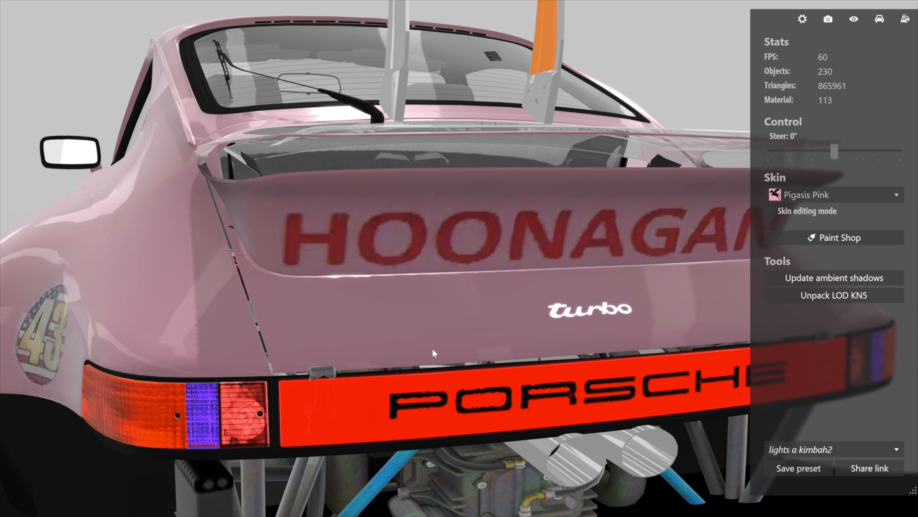
{"action": "scroll", "coordinate": [430, 350], "scroll_direction": "up", "scroll_amount": 5}
{"action": "scroll", "coordinate": [428, 353], "scroll_direction": "down", "scroll_amount": 5}
{"action": "left_click_drag", "start_coordinate": [426, 353], "coordinate": [425, 354]}
{"action": "scroll", "coordinate": [428, 354], "scroll_direction": "up", "scroll_amount": 5}
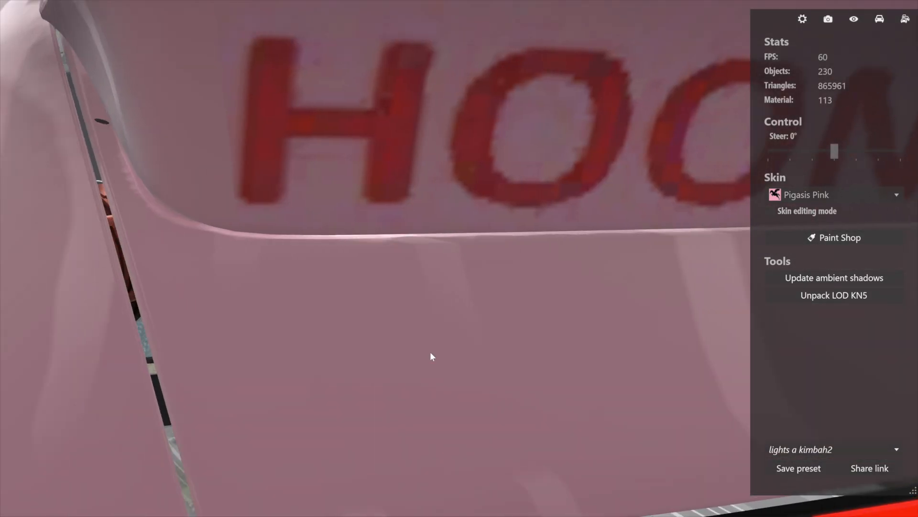
{"action": "left_click_drag", "start_coordinate": [433, 353], "coordinate": [436, 352]}
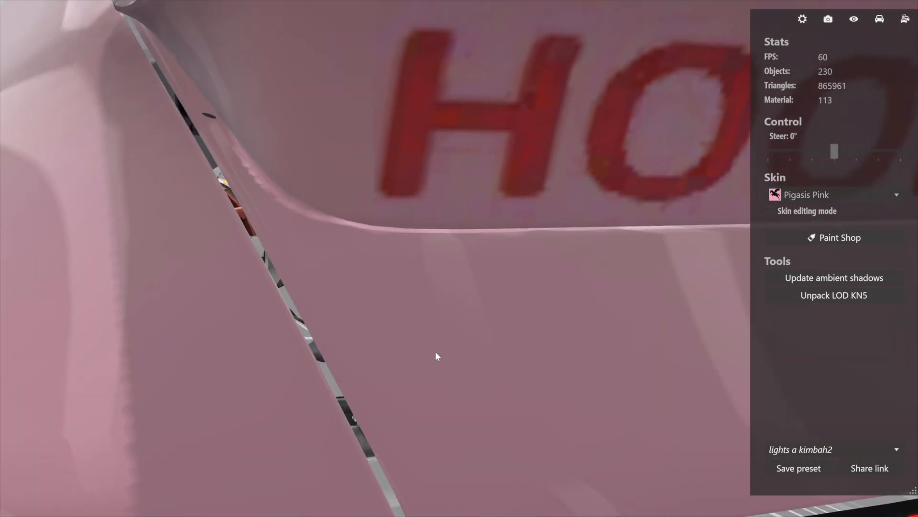
{"action": "scroll", "coordinate": [436, 356], "scroll_direction": "down", "scroll_amount": 5}
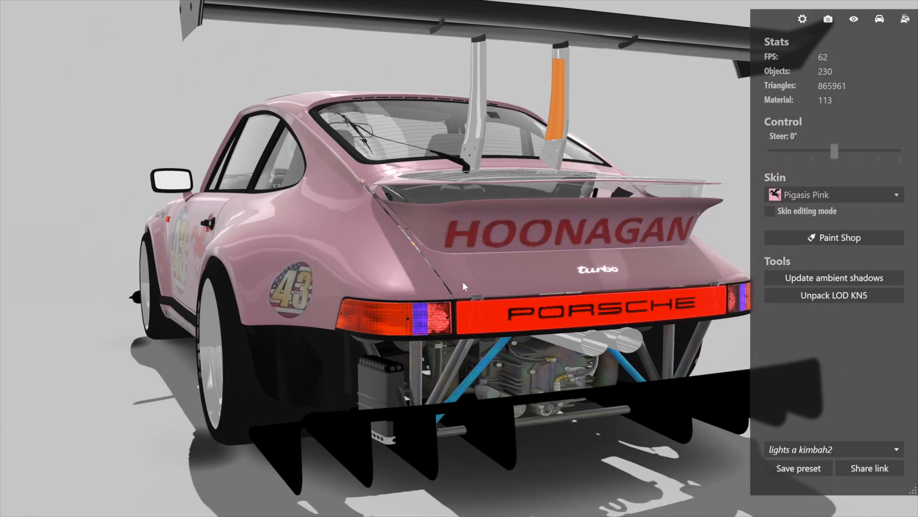
Examine the PORSCHE light panel, exhaust tips and lower rear engine under the HOONAGAN spoiler
{"action": "left_click_drag", "start_coordinate": [476, 277], "coordinate": [429, 271]}
{"action": "scroll", "coordinate": [429, 272], "scroll_direction": "up", "scroll_amount": 6}
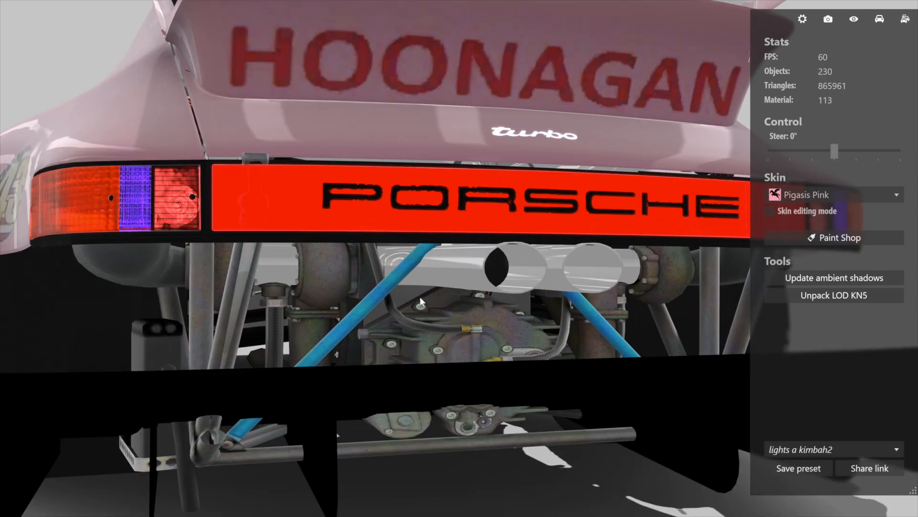
{"action": "left_click_drag", "start_coordinate": [414, 308], "coordinate": [413, 313]}
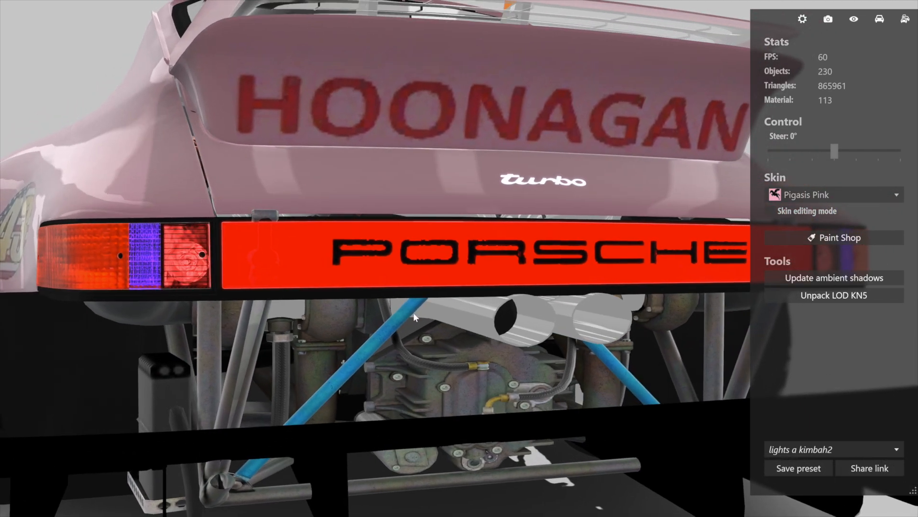
{"action": "scroll", "coordinate": [413, 312], "scroll_direction": "down", "scroll_amount": 8}
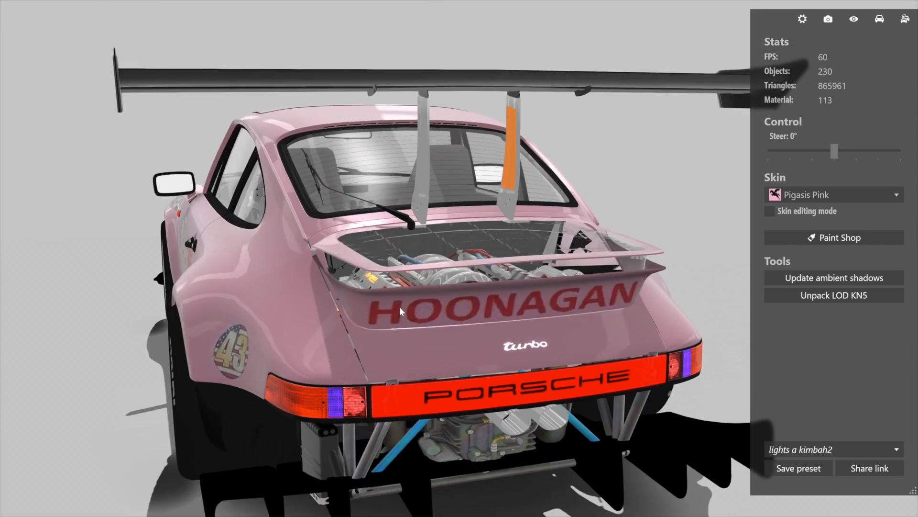
View the car's side, roof and rear wing from above, and return to a straight rear view
{"action": "left_click_drag", "start_coordinate": [400, 306], "coordinate": [498, 321]}
{"action": "left_click_drag", "start_coordinate": [420, 327], "coordinate": [277, 373]}
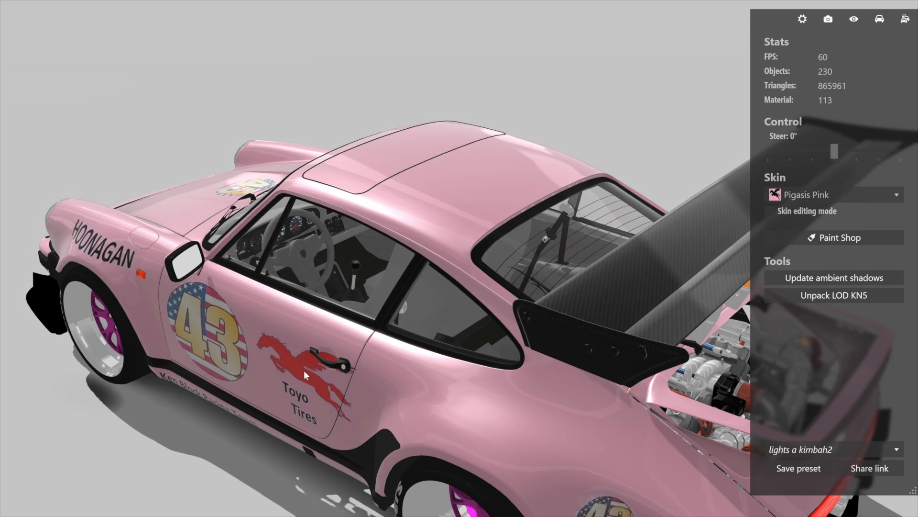
{"action": "left_click_drag", "start_coordinate": [325, 363], "coordinate": [228, 331]}
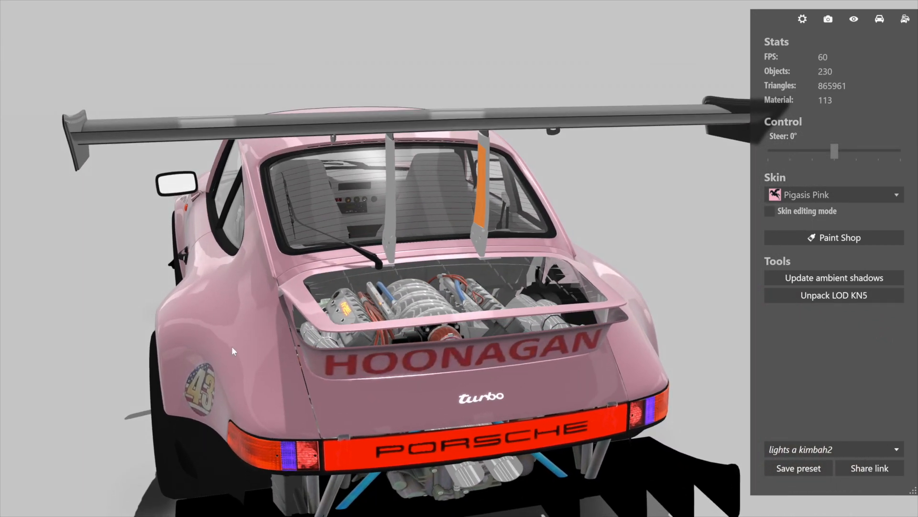
{"action": "left_click_drag", "start_coordinate": [237, 377], "coordinate": [219, 346]}
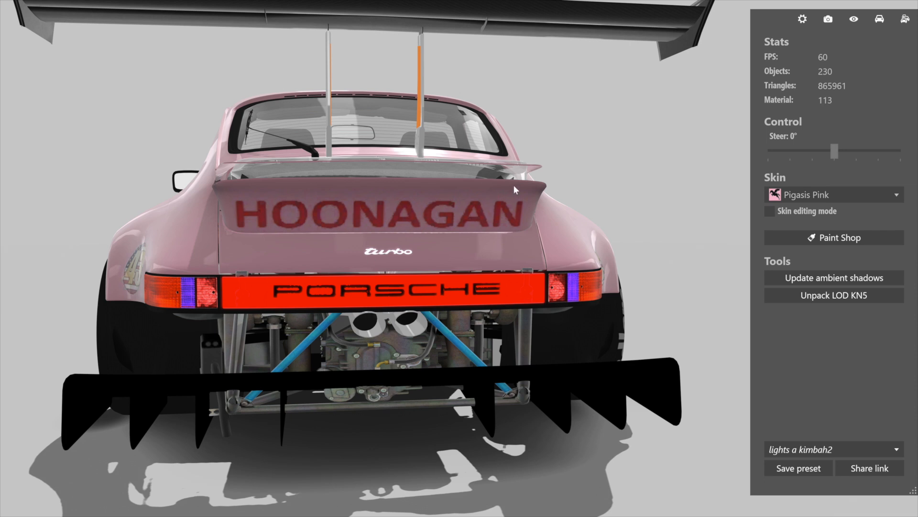
Move the showroom options window slightly and examine the rear diffuser, exhausts and lower frame tubes from low behind the car
{"action": "mouse_move", "coordinate": [758, 13]}
{"action": "left_mouse_down"}
{"action": "mouse_move", "coordinate": [771, 14]}
{"action": "mouse_move", "coordinate": [750, 18]}
{"action": "mouse_move", "coordinate": [754, 6]}
{"action": "left_mouse_up"}
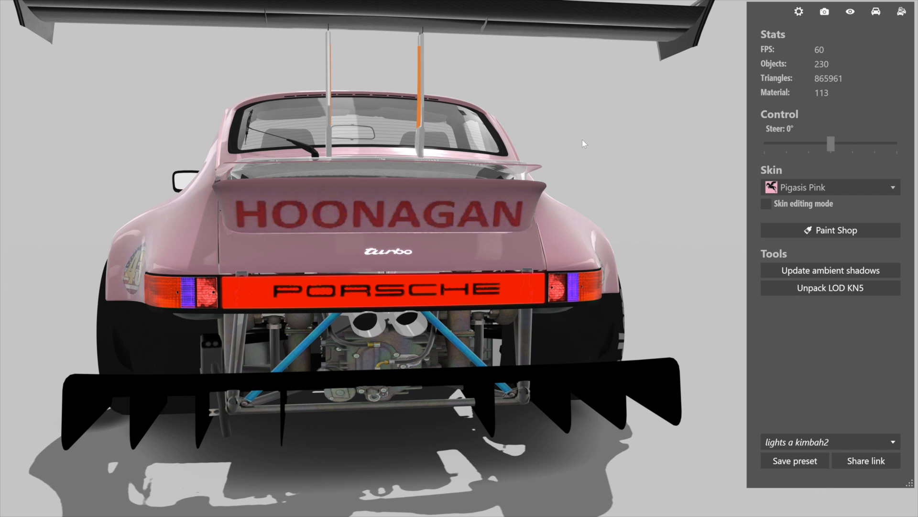
{"action": "left_click_drag", "start_coordinate": [697, 312], "coordinate": [690, 287]}
{"action": "scroll", "coordinate": [631, 330], "scroll_direction": "up", "scroll_amount": 5}
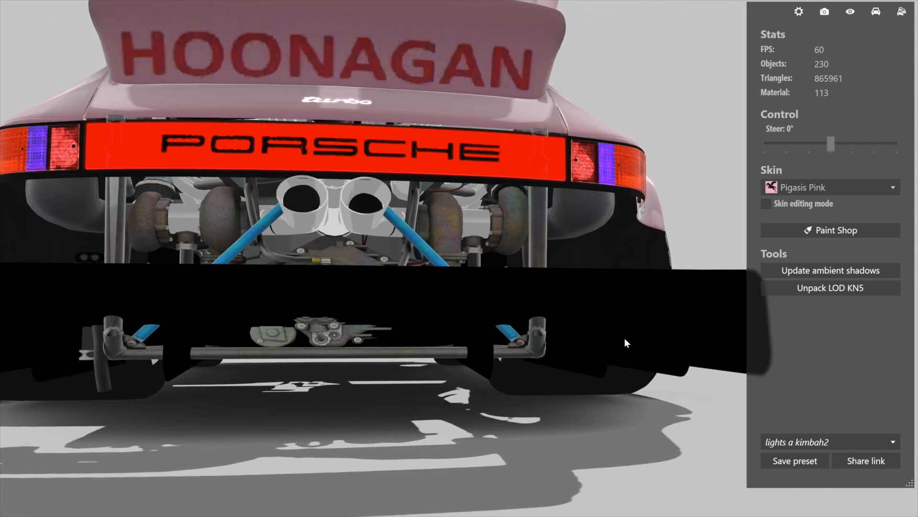
{"action": "left_click_drag", "start_coordinate": [460, 362], "coordinate": [468, 372]}
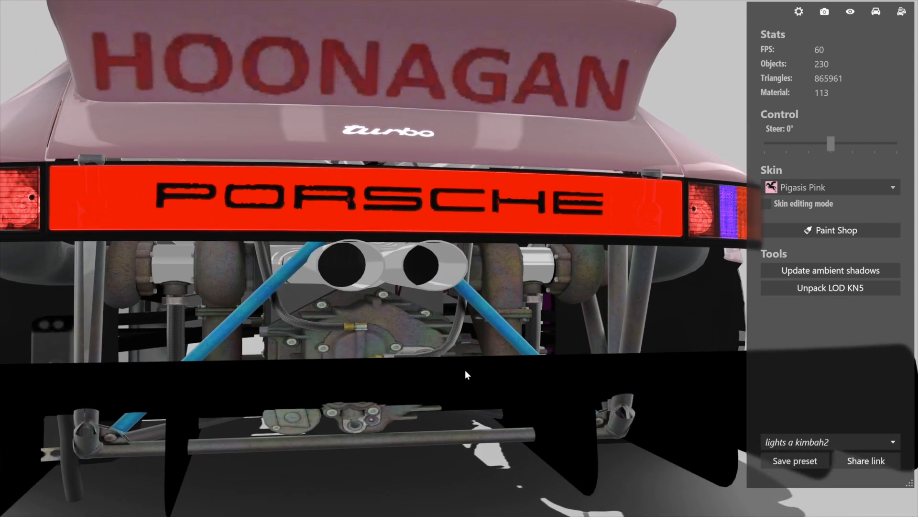
Close the showroom, open the quick drive setup in Content Manager and choose the Pro_humble_plus1 assists preset
{"action": "key", "text": "Escape"}
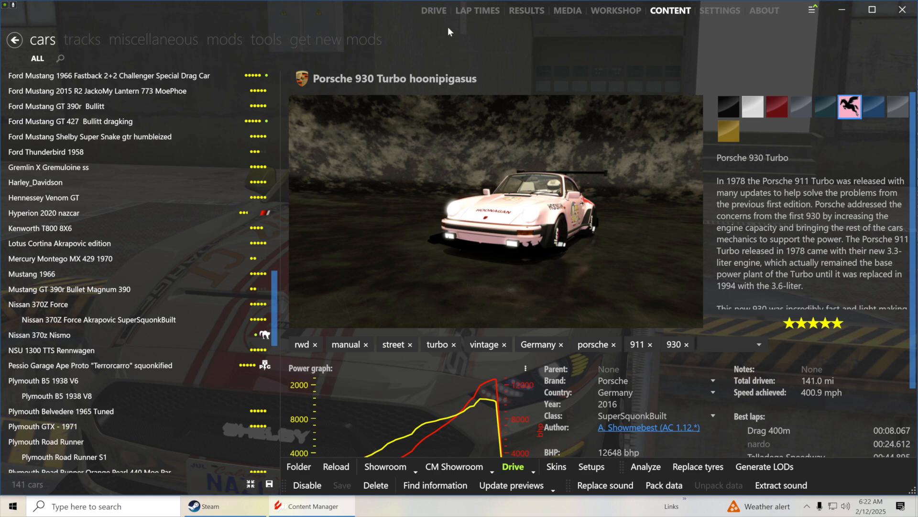
{"action": "left_click", "coordinate": [439, 15]}
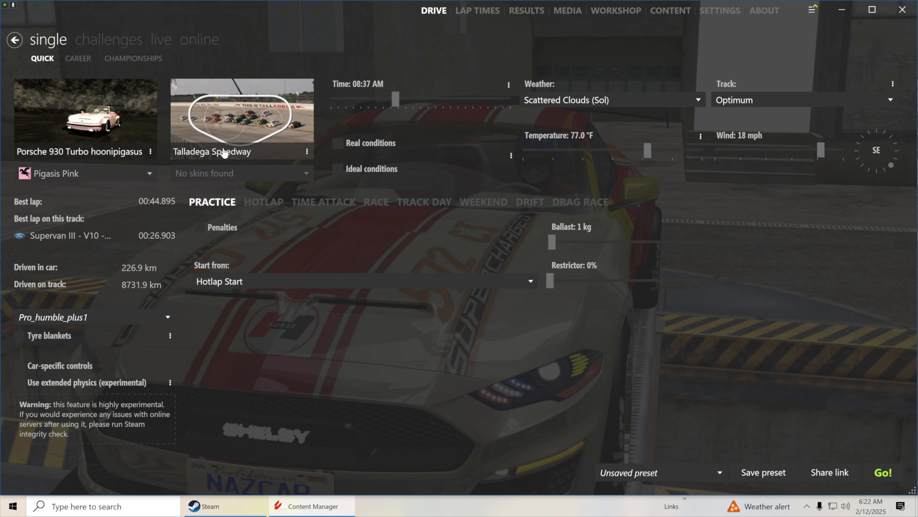
{"action": "mouse_move", "coordinate": [109, 159]}
{"action": "mouse_move", "coordinate": [129, 235]}
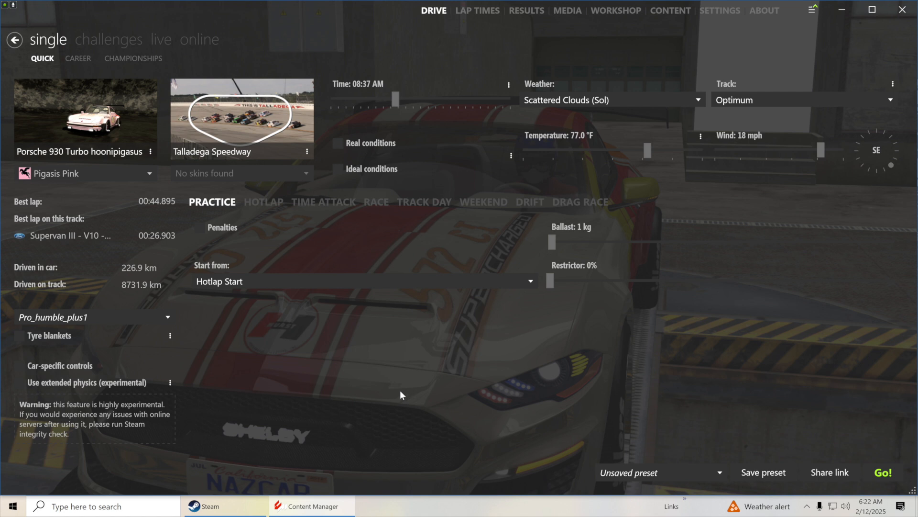
{"action": "left_click", "coordinate": [154, 319]}
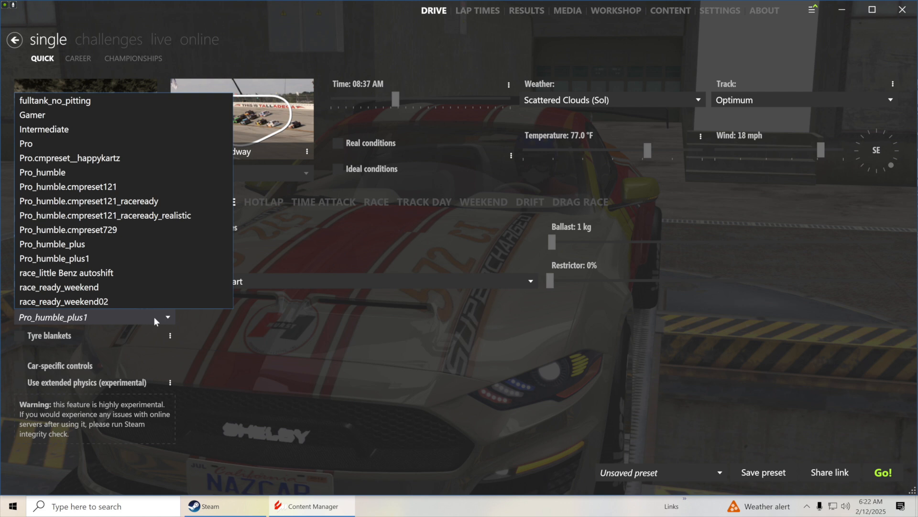
{"action": "left_click", "coordinate": [80, 259]}
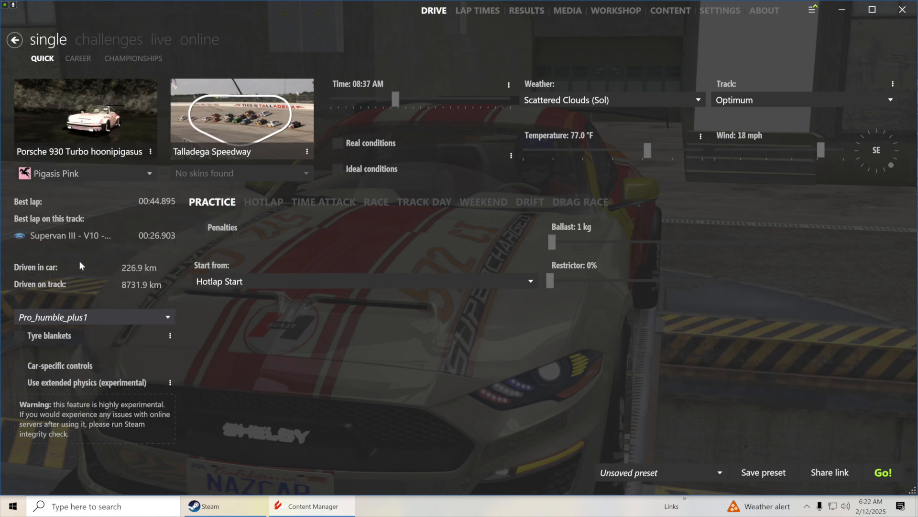
Review the available assists presets and the detailed assist settings of Pro_humble_plus1 without changing them
{"action": "left_click", "coordinate": [76, 317]}
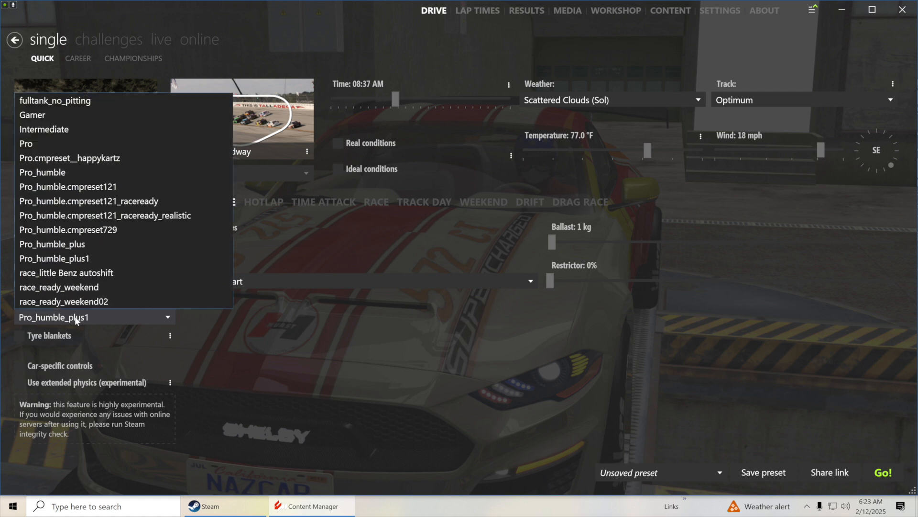
{"action": "left_click", "coordinate": [319, 358]}
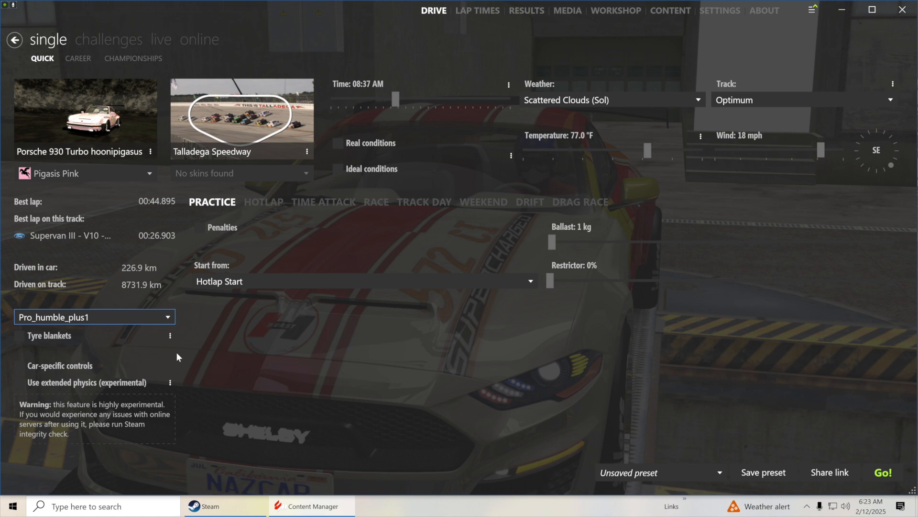
{"action": "left_click", "coordinate": [171, 335]}
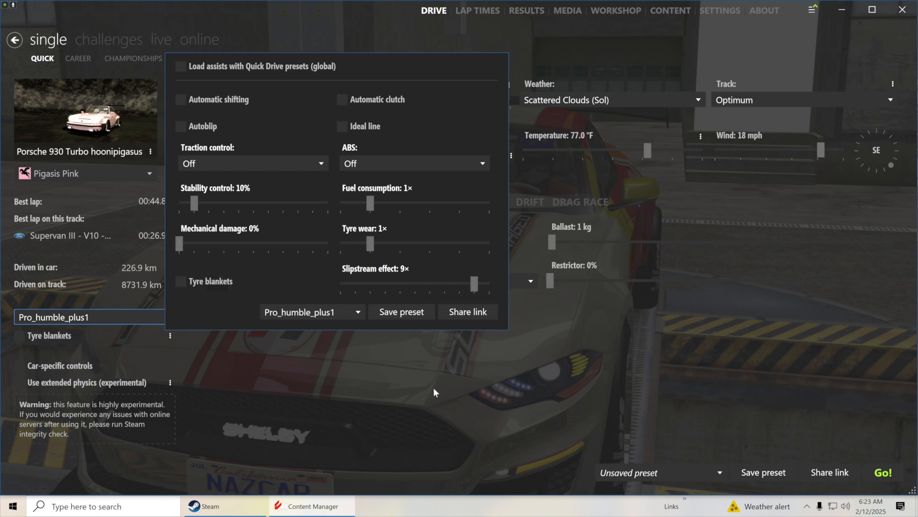
{"action": "left_click", "coordinate": [270, 389]}
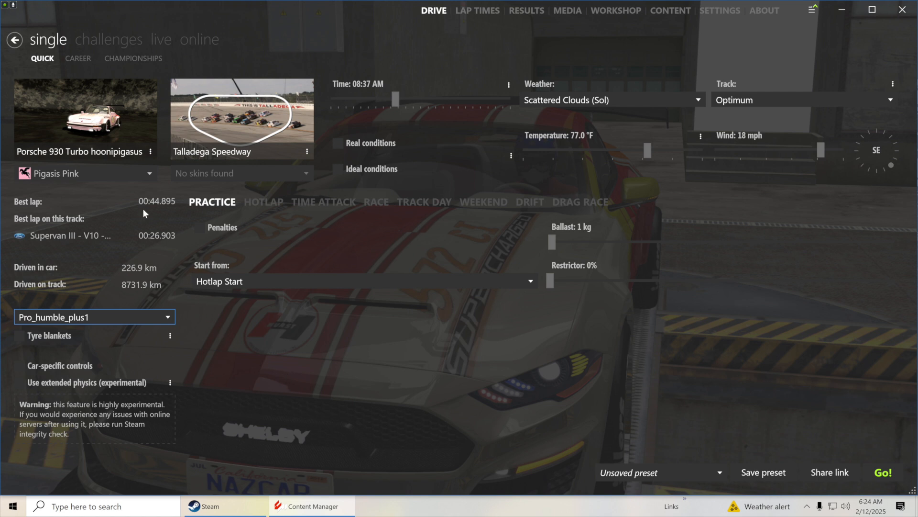
Open the Porsche's content page from the quick drive setup and review its description, power graph, specifications and best laps
{"action": "mouse_move", "coordinate": [118, 159]}
{"action": "left_click", "coordinate": [100, 142]}
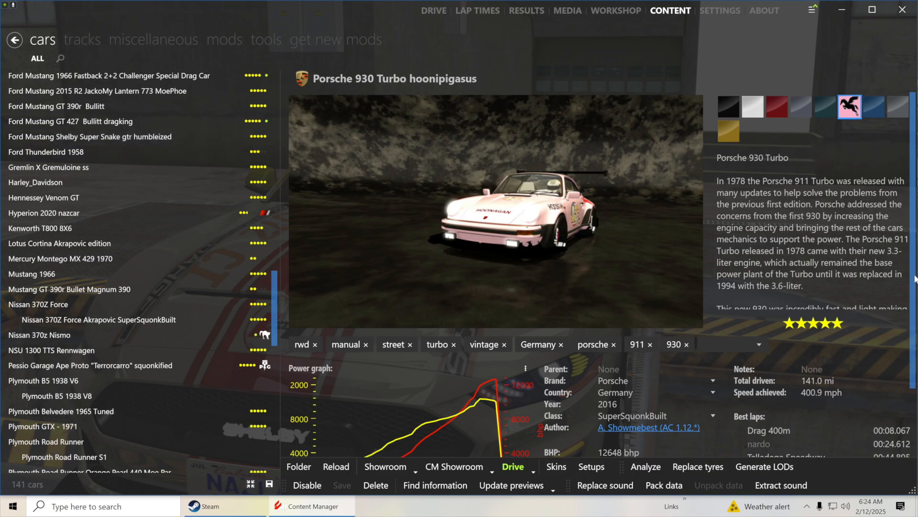
{"action": "scroll", "coordinate": [914, 283], "scroll_direction": "down", "scroll_amount": 3}
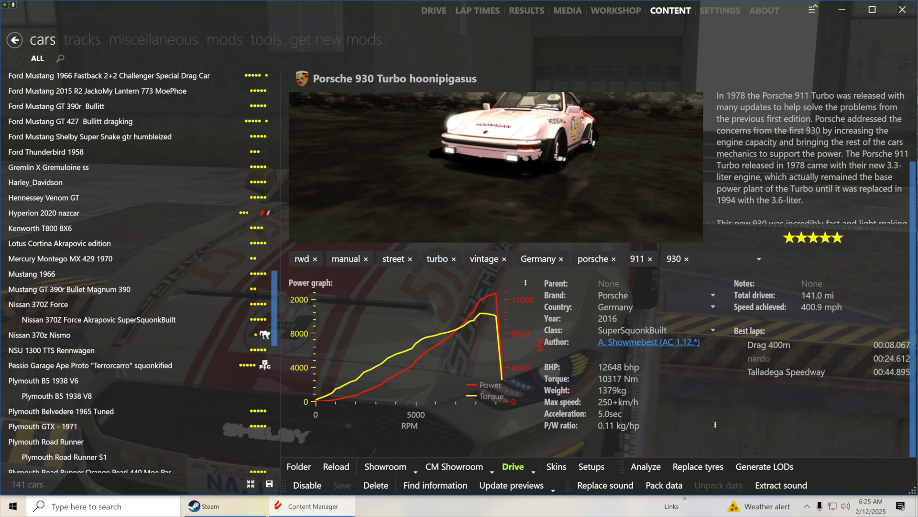
{"action": "scroll", "coordinate": [912, 272], "scroll_direction": "up", "scroll_amount": 2}
{"action": "left_click_drag", "start_coordinate": [913, 271], "coordinate": [913, 221]}
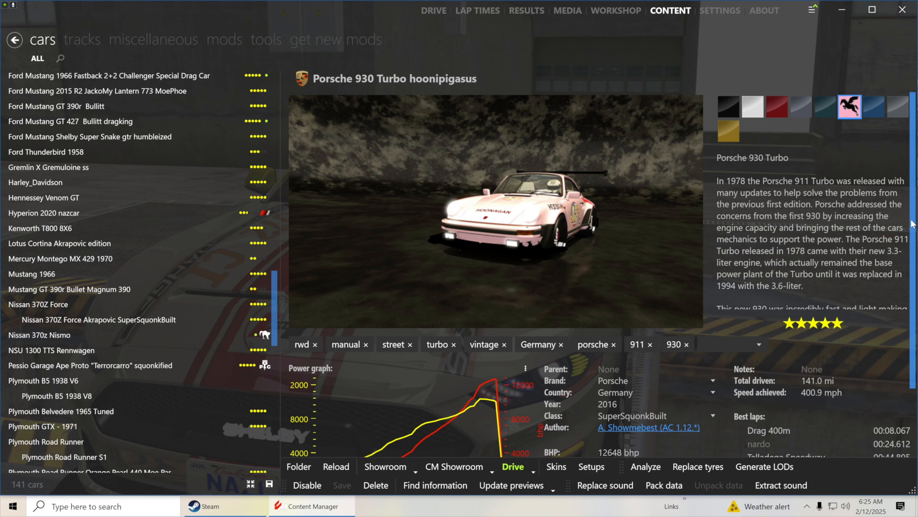
{"action": "left_click_drag", "start_coordinate": [913, 235], "coordinate": [913, 302]}
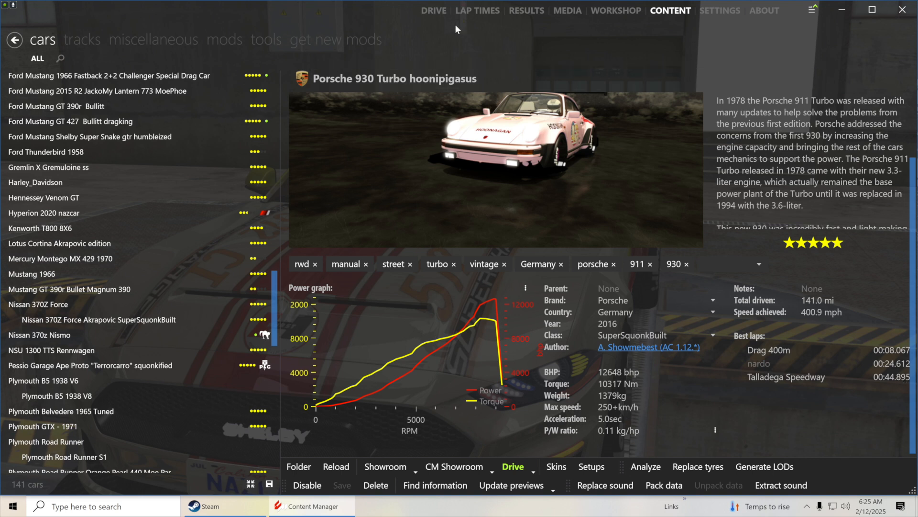
Return to the quick drive setup, view the Porsche's summary card and reopen its content page
{"action": "left_click", "coordinate": [436, 11]}
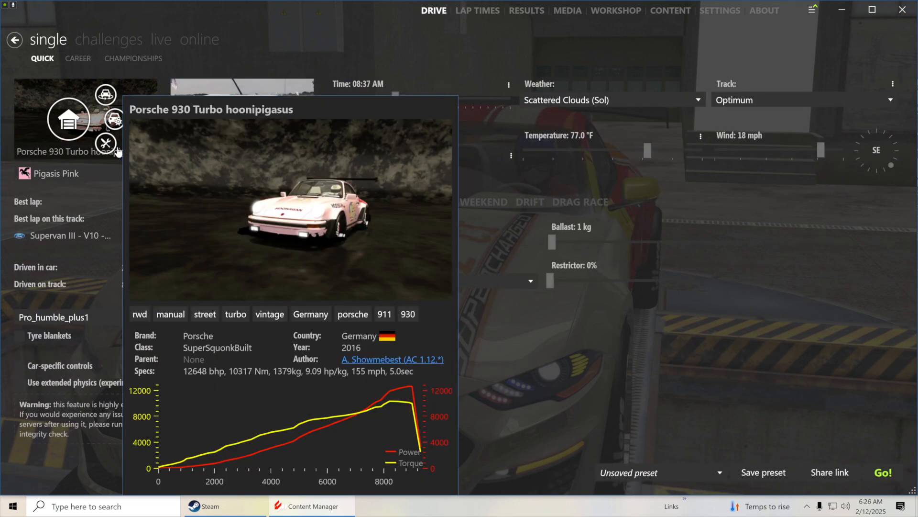
{"action": "left_click", "coordinate": [108, 142]}
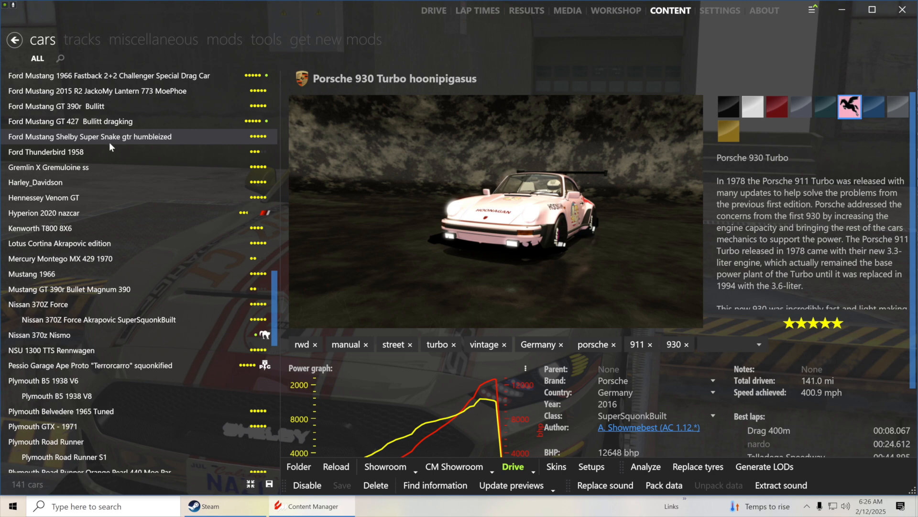
Reopen the Porsche in the custom showroom, inspect its exhaust, rear diffuser and side livery, and close the showroom
{"action": "left_click", "coordinate": [459, 470]}
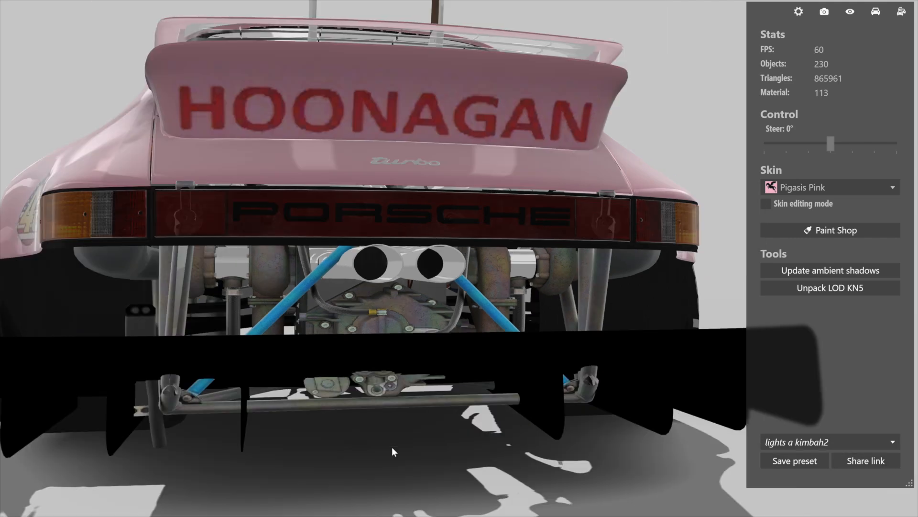
{"action": "scroll", "coordinate": [372, 430], "scroll_direction": "up", "scroll_amount": 5}
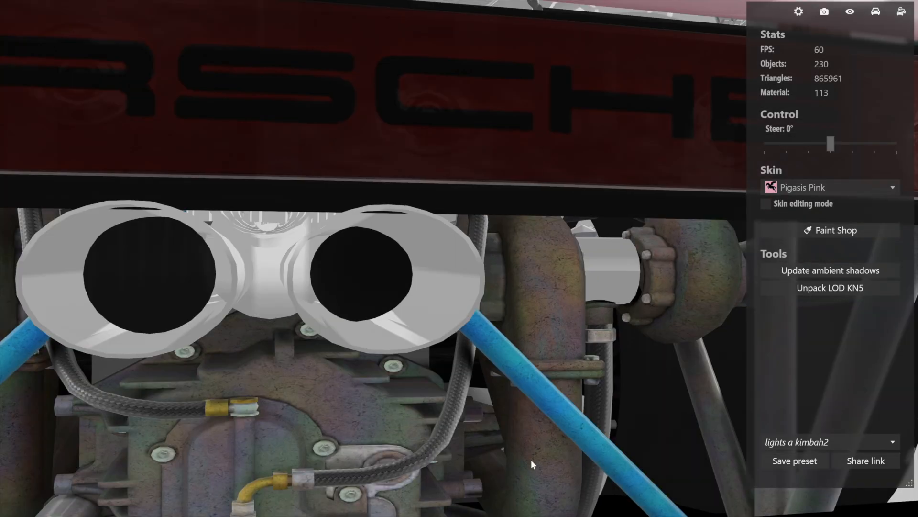
{"action": "scroll", "coordinate": [532, 458], "scroll_direction": "down", "scroll_amount": 8}
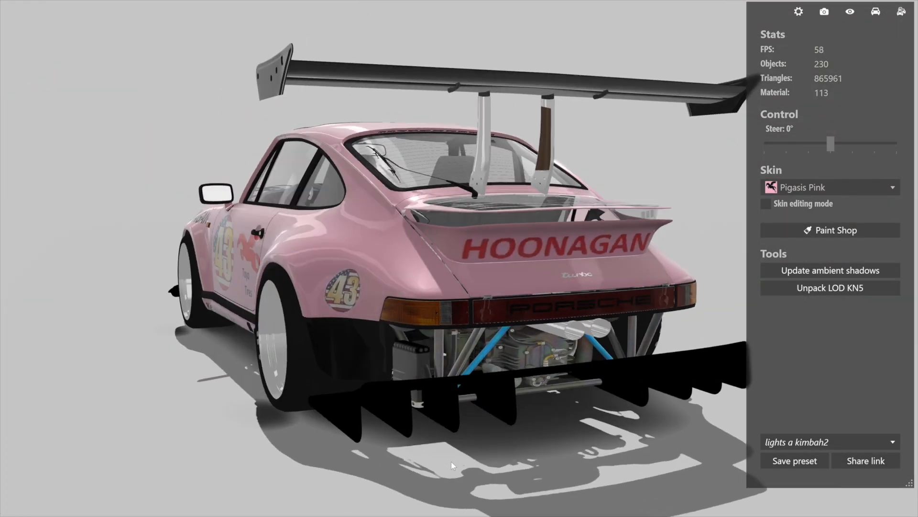
{"action": "left_click_drag", "start_coordinate": [451, 462], "coordinate": [561, 471]}
{"action": "left_click_drag", "start_coordinate": [386, 437], "coordinate": [526, 421]}
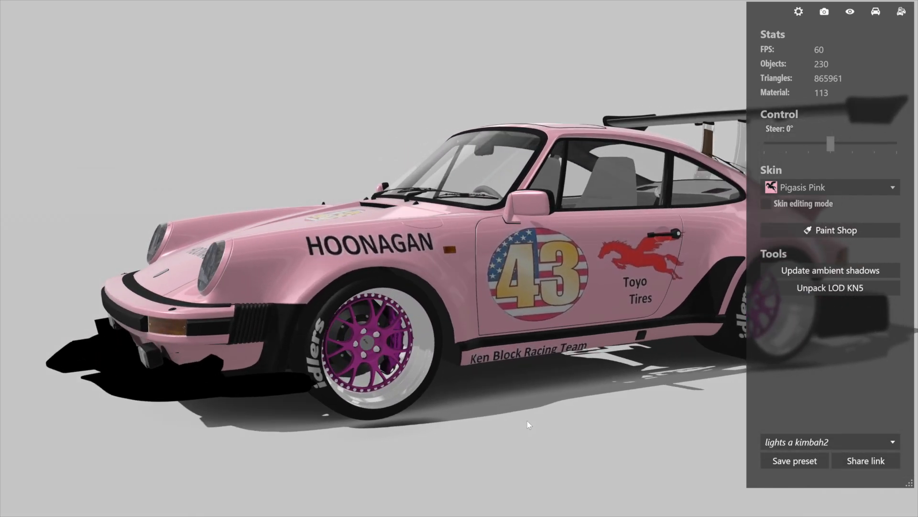
{"action": "key", "text": "Escape"}
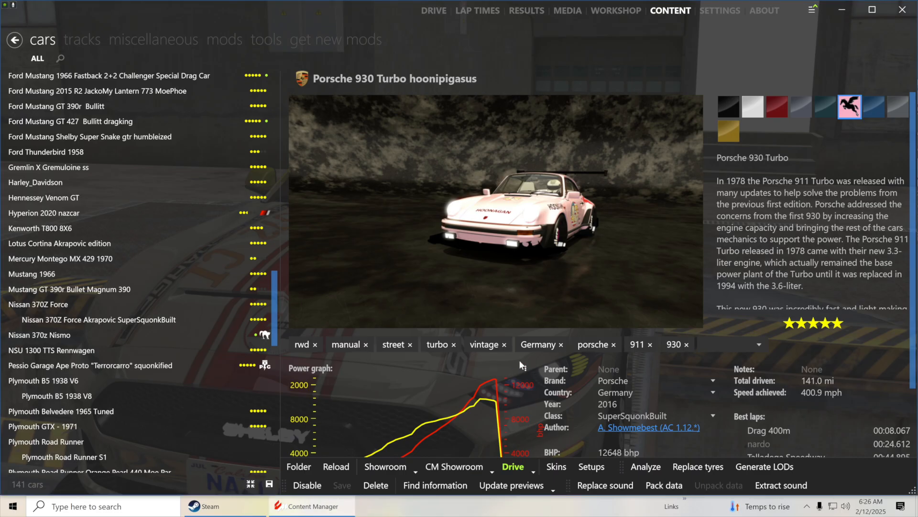
Minimize Content Manager, open the assettocorsa content folder in File Explorer and look into its cars folder before returning to content
{"action": "left_click", "coordinate": [843, 10]}
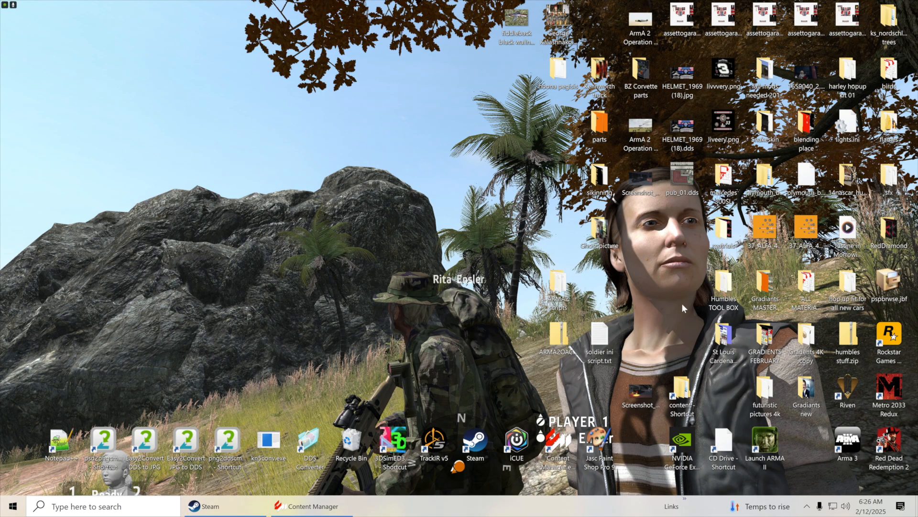
{"action": "double_click", "coordinate": [677, 388]}
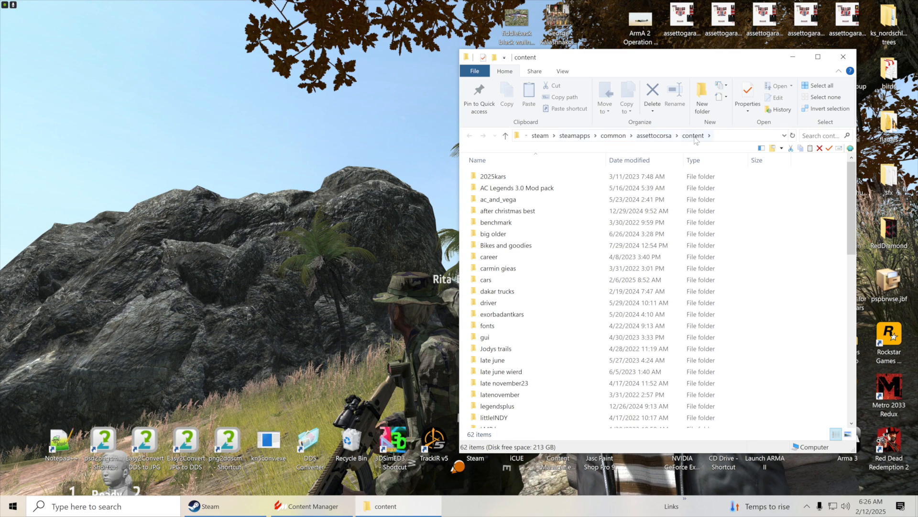
{"action": "double_click", "coordinate": [495, 280]}
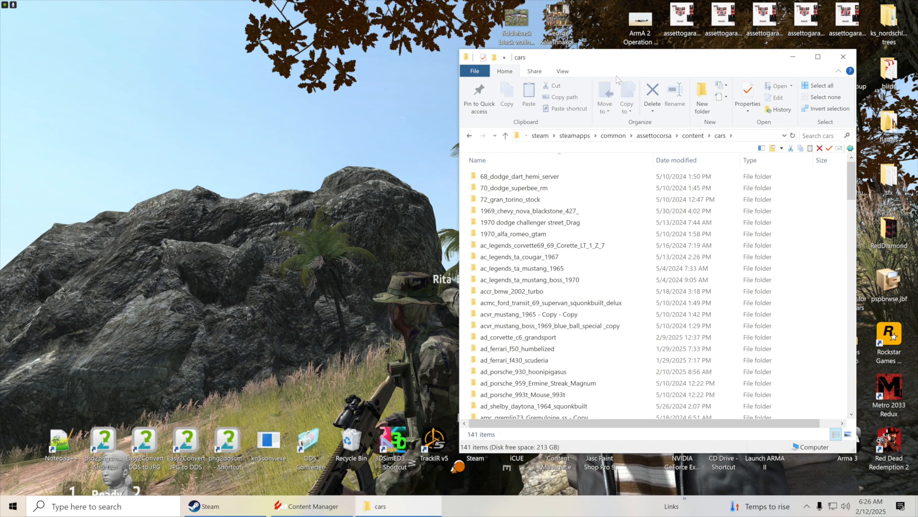
{"action": "left_click", "coordinate": [505, 136]}
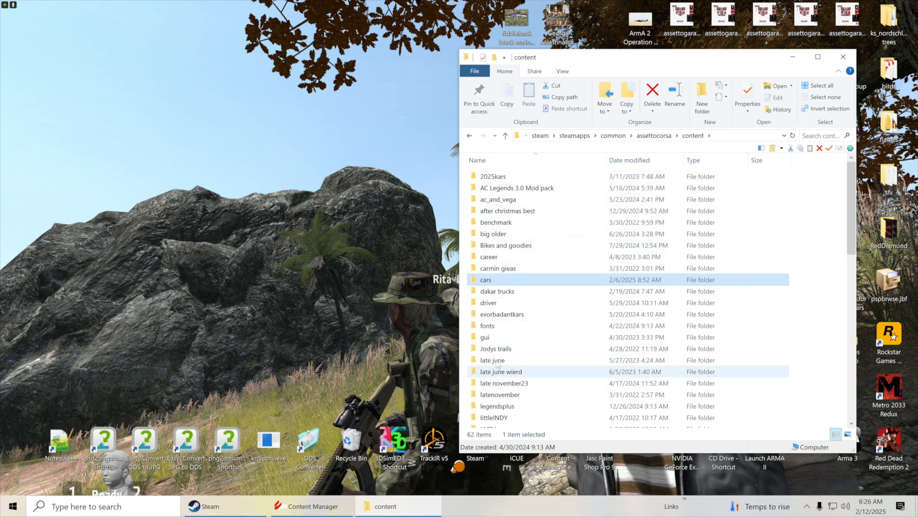
{"action": "left_click_drag", "start_coordinate": [627, 61], "coordinate": [467, 62]}
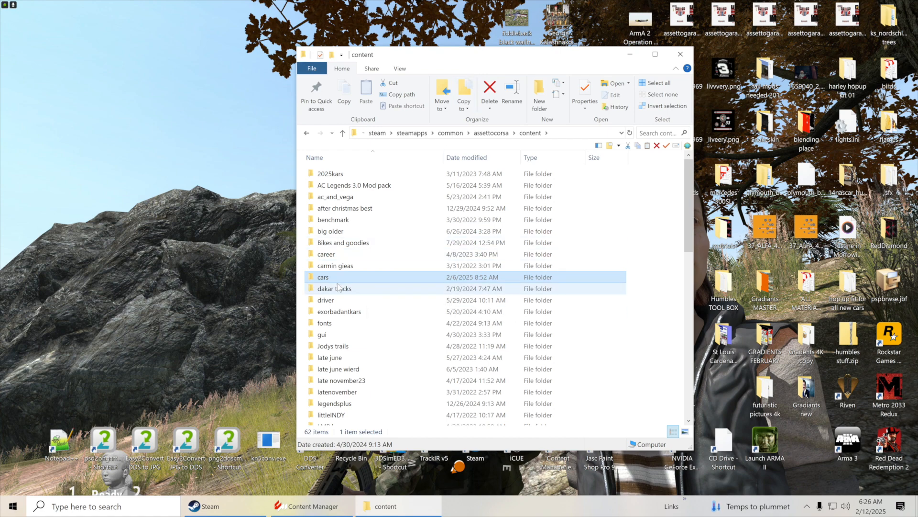
{"action": "mouse_move", "coordinate": [336, 279]}
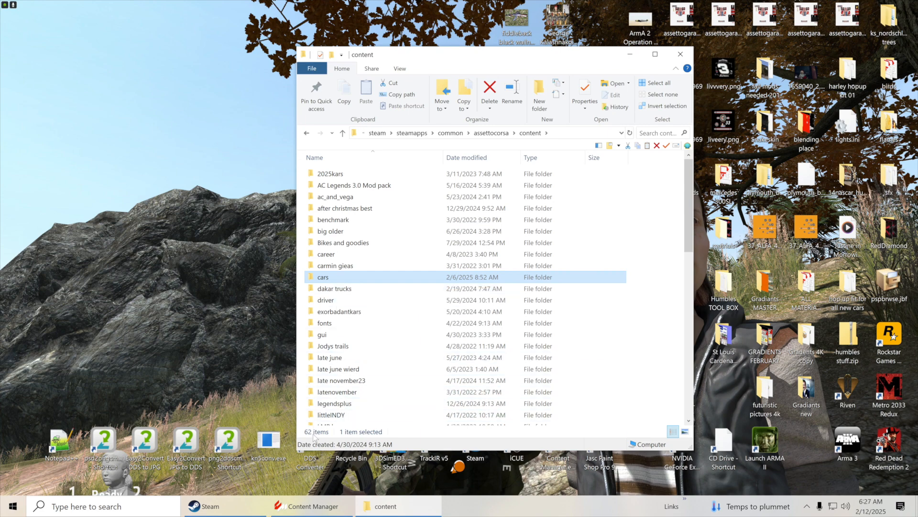
Look through the car folders stored in 2025kars and return to the content folder
{"action": "left_click", "coordinate": [338, 175]}
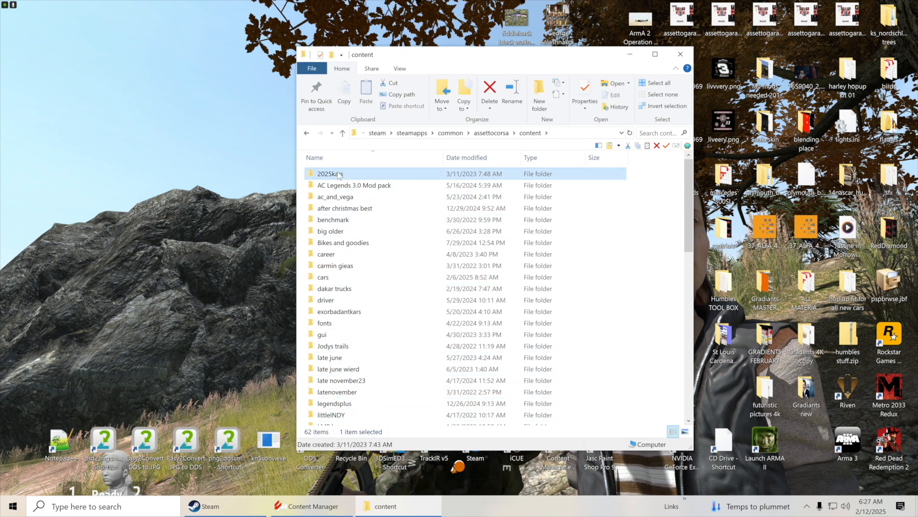
{"action": "double_click", "coordinate": [338, 175]}
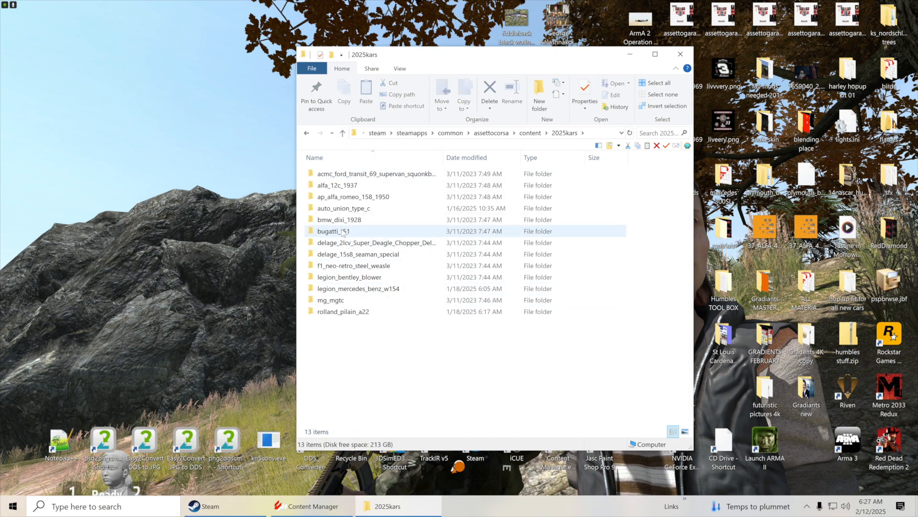
{"action": "mouse_move", "coordinate": [342, 234]}
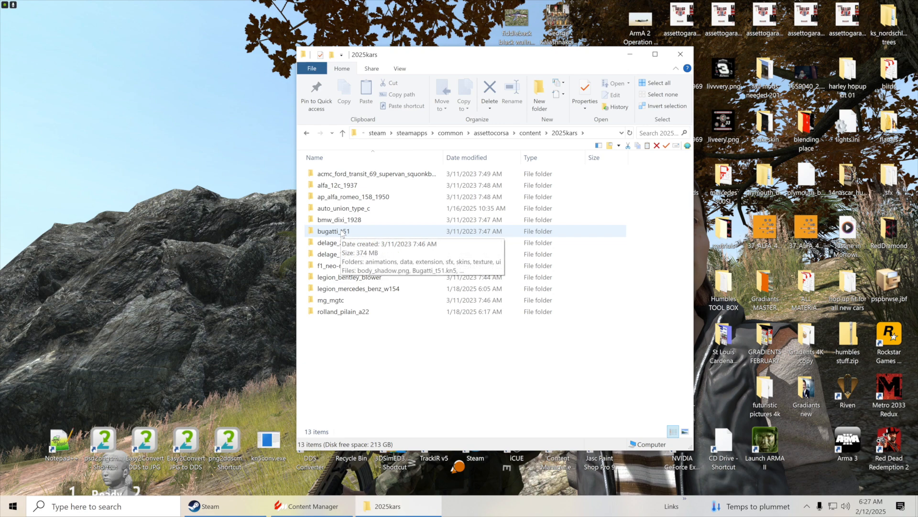
{"action": "left_click", "coordinate": [343, 134]}
{"action": "mouse_move", "coordinate": [326, 282]}
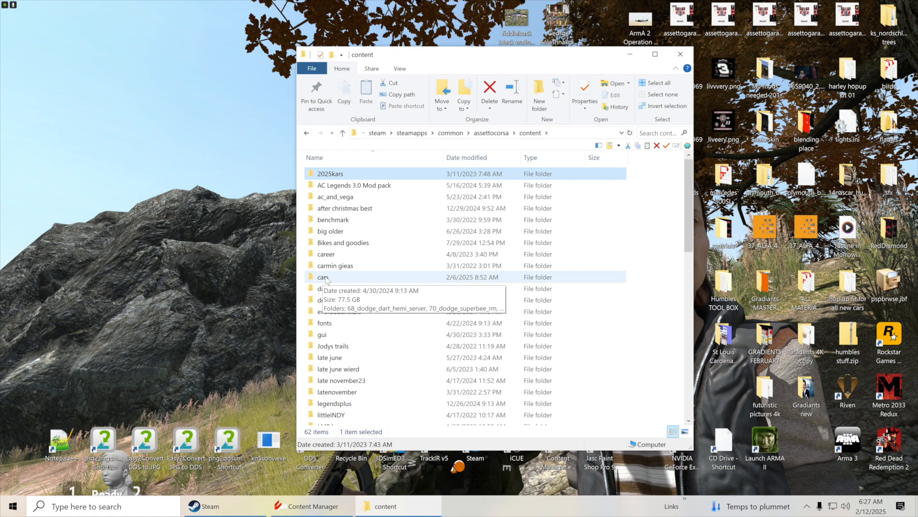
In the cars folder, open the pigasis_pink skin folder of ad_porsche_930_hoonipigasus
{"action": "double_click", "coordinate": [326, 279]}
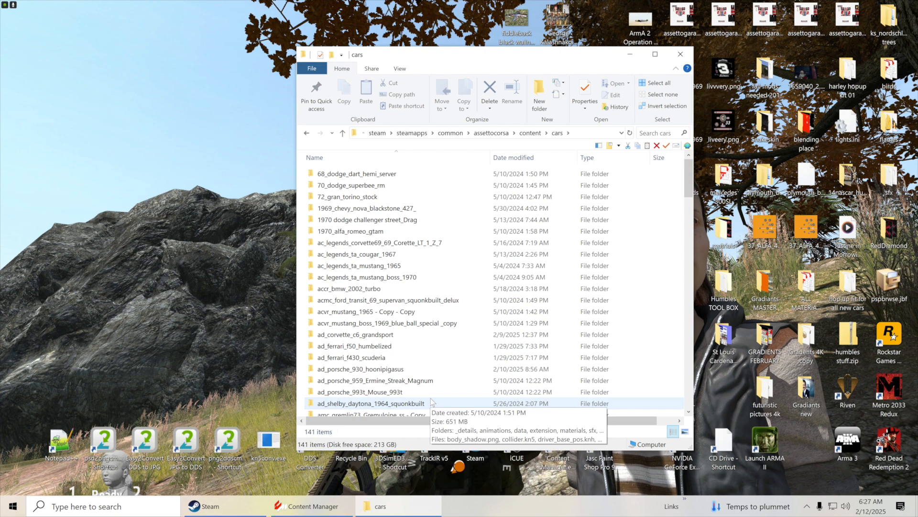
{"action": "scroll", "coordinate": [431, 401], "scroll_direction": "down", "scroll_amount": 2}
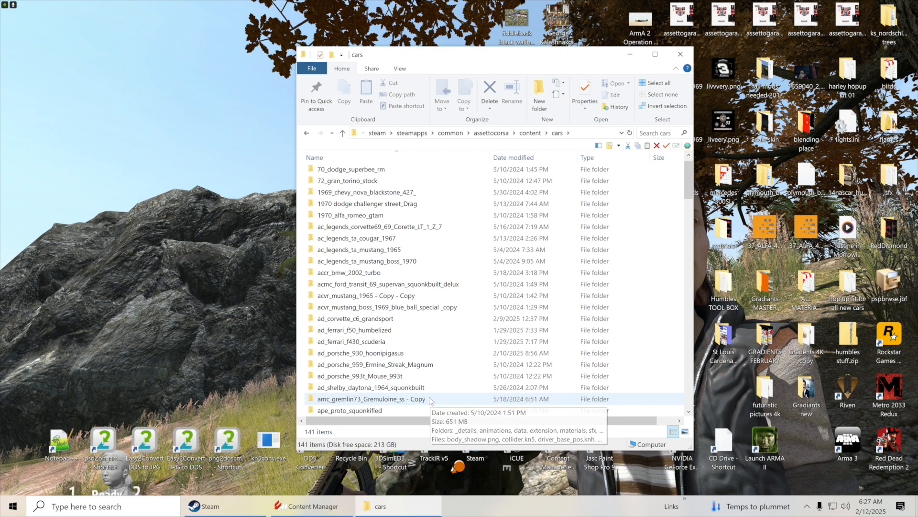
{"action": "mouse_move", "coordinate": [351, 356]}
{"action": "double_click", "coordinate": [351, 354]}
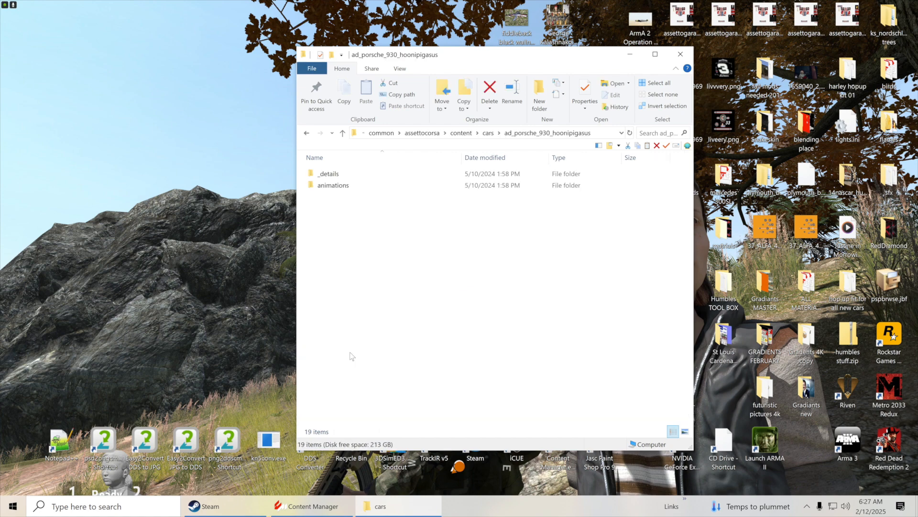
{"action": "double_click", "coordinate": [337, 234]}
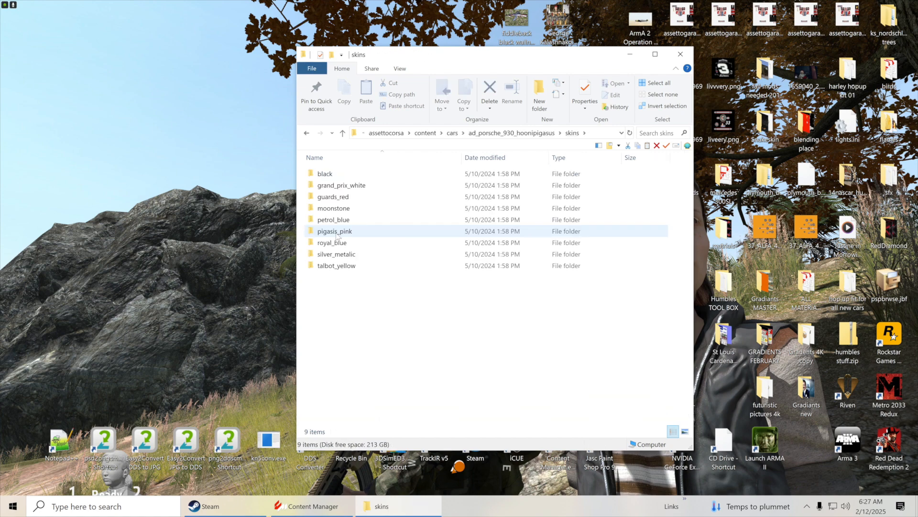
{"action": "left_click", "coordinate": [337, 234]}
{"action": "double_click", "coordinate": [336, 233]}
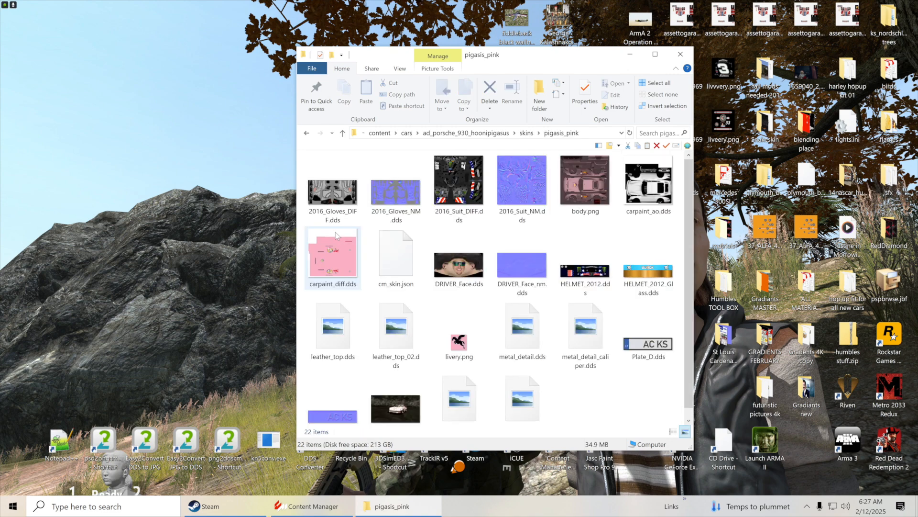
View the skin's preview.jpg enlarged to 347% and close the image
{"action": "double_click", "coordinate": [398, 402]}
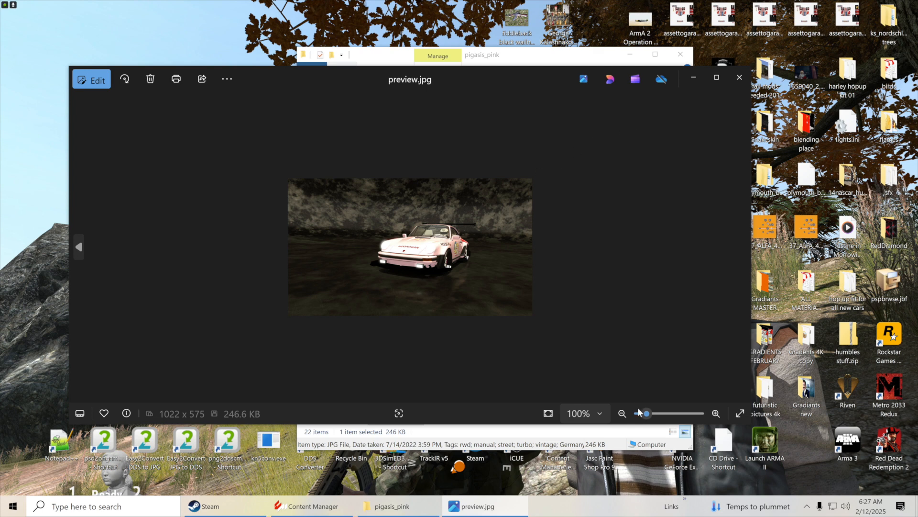
{"action": "left_click_drag", "start_coordinate": [646, 414], "coordinate": [665, 414]}
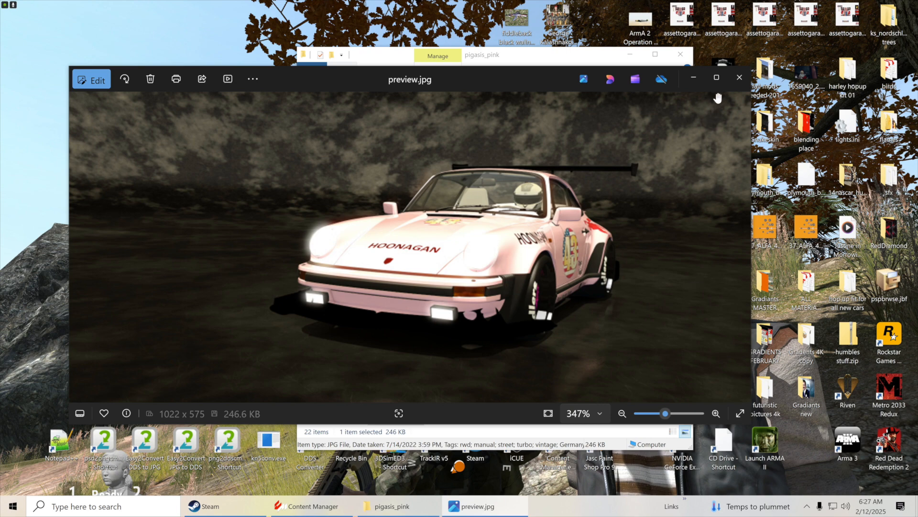
{"action": "left_click", "coordinate": [739, 77]}
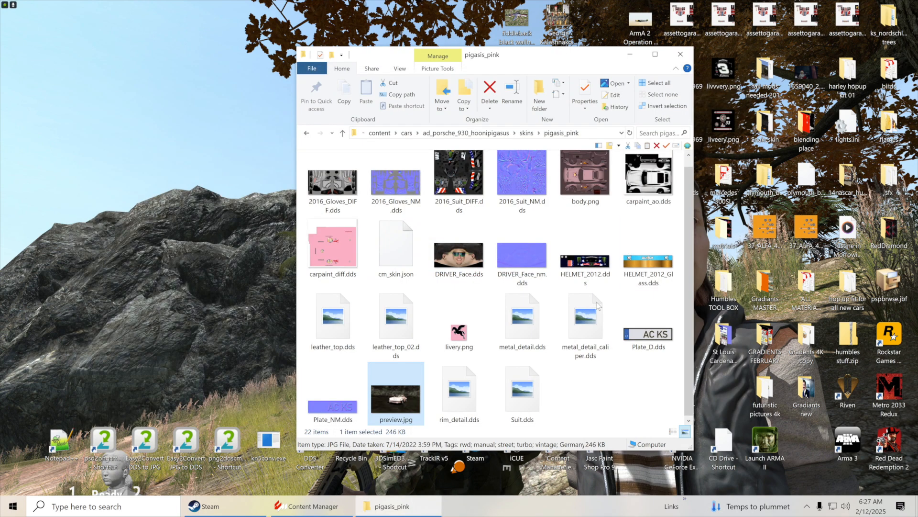
Go back to the Porsche's main folder and open drivetrain.ini from its data folder in Notepad++
{"action": "left_click", "coordinate": [343, 134]}
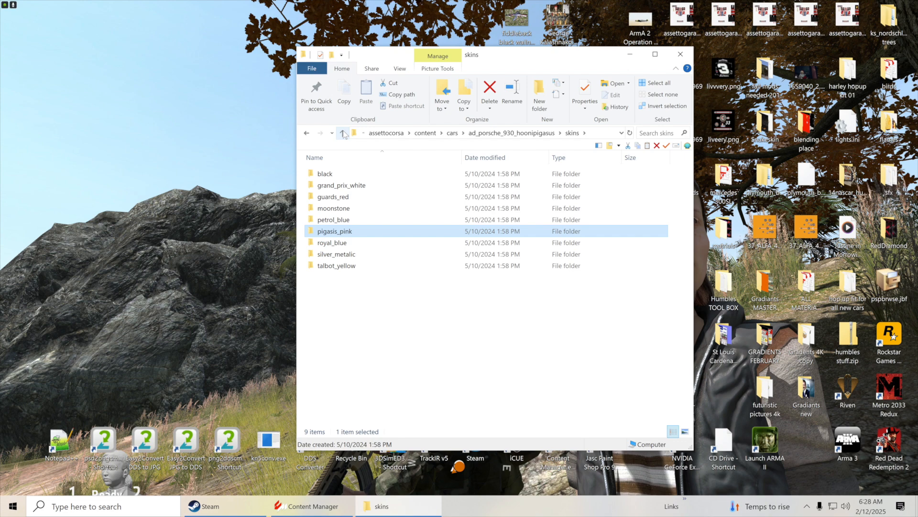
{"action": "left_click", "coordinate": [343, 132]}
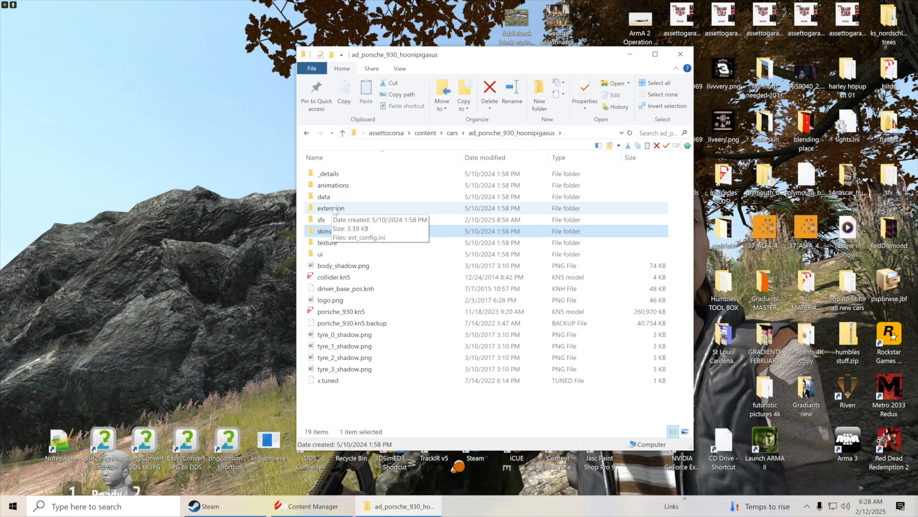
{"action": "double_click", "coordinate": [334, 198]}
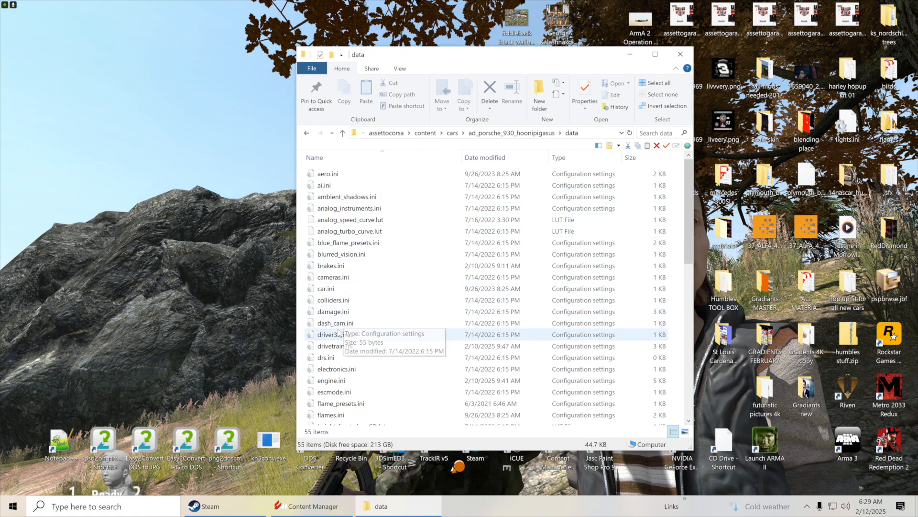
{"action": "left_click", "coordinate": [332, 345]}
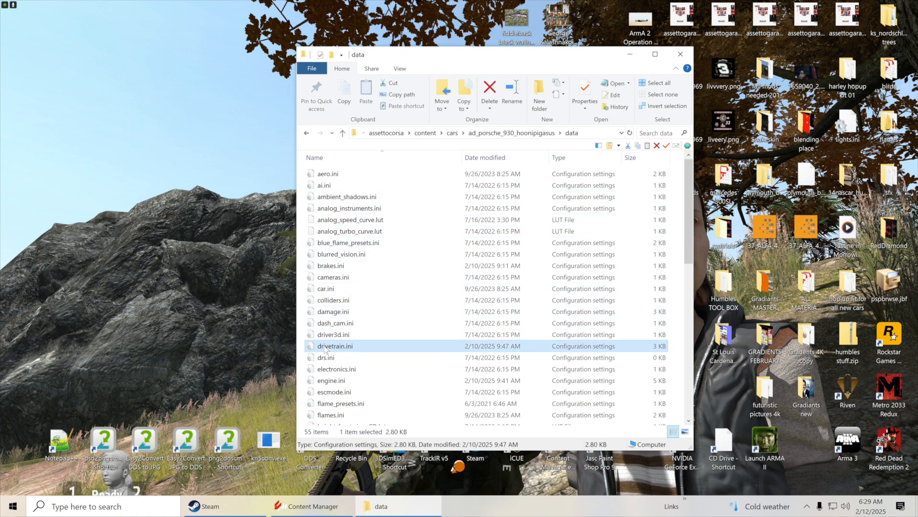
{"action": "right_click", "coordinate": [341, 347]}
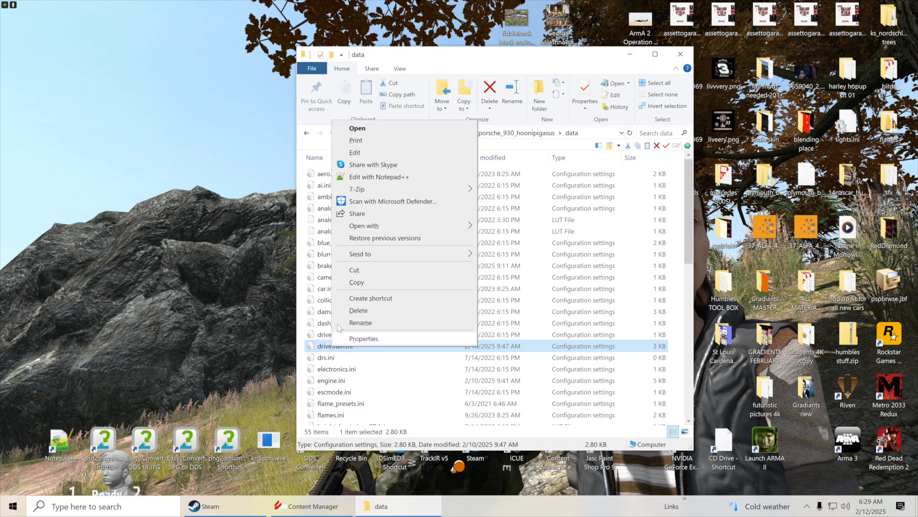
{"action": "left_click", "coordinate": [363, 176]}
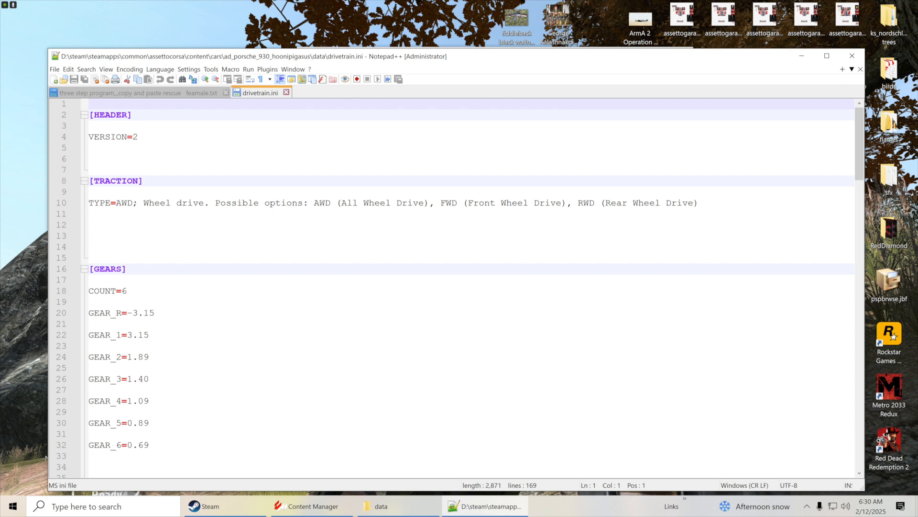
Review the traction, gear ratio and differential sections of drivetrain.ini, narrowing the editor window and moving it over the folder window
{"action": "scroll", "coordinate": [472, 287], "scroll_direction": "down", "scroll_amount": 3}
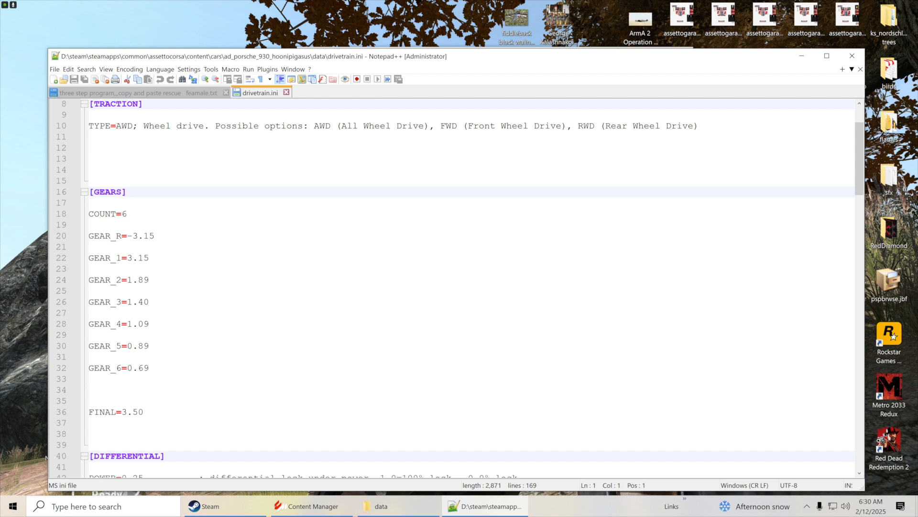
{"action": "scroll", "coordinate": [459, 287], "scroll_direction": "up", "scroll_amount": 1}
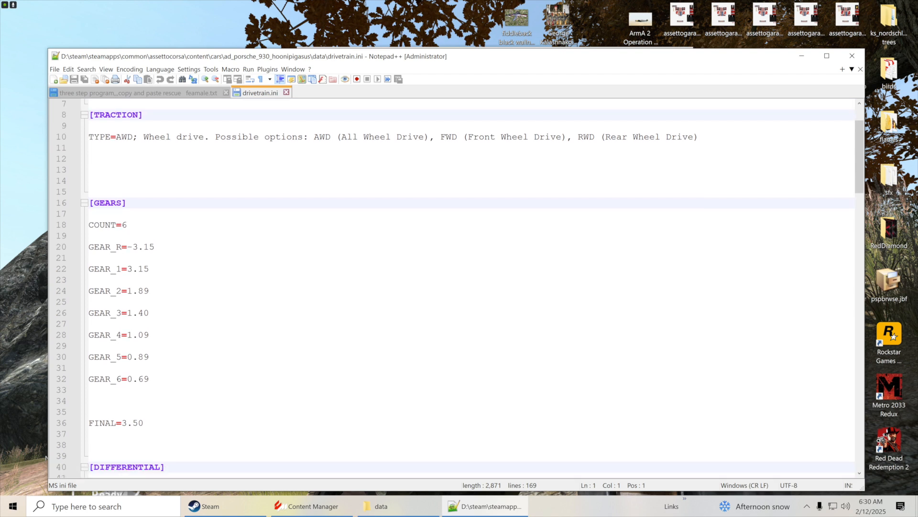
{"action": "left_click_drag", "start_coordinate": [865, 268], "coordinate": [444, 270]}
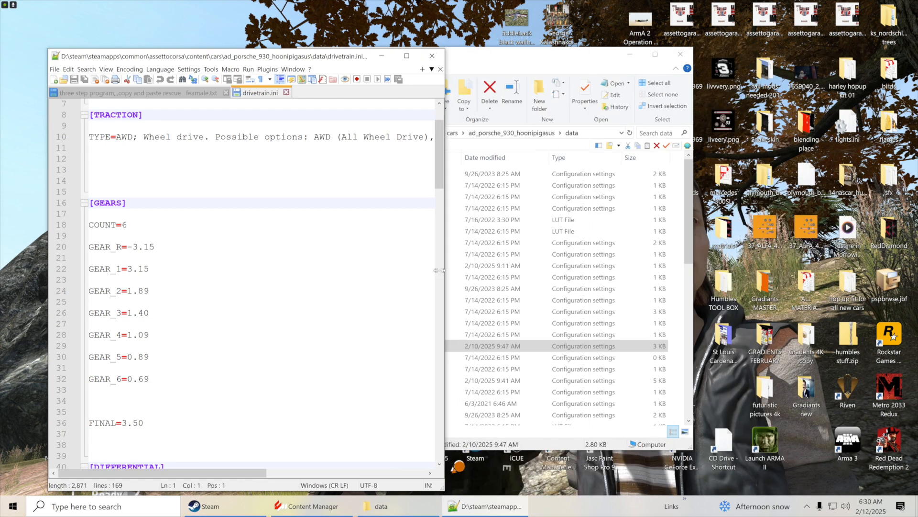
{"action": "left_click_drag", "start_coordinate": [171, 55], "coordinate": [390, 47]}
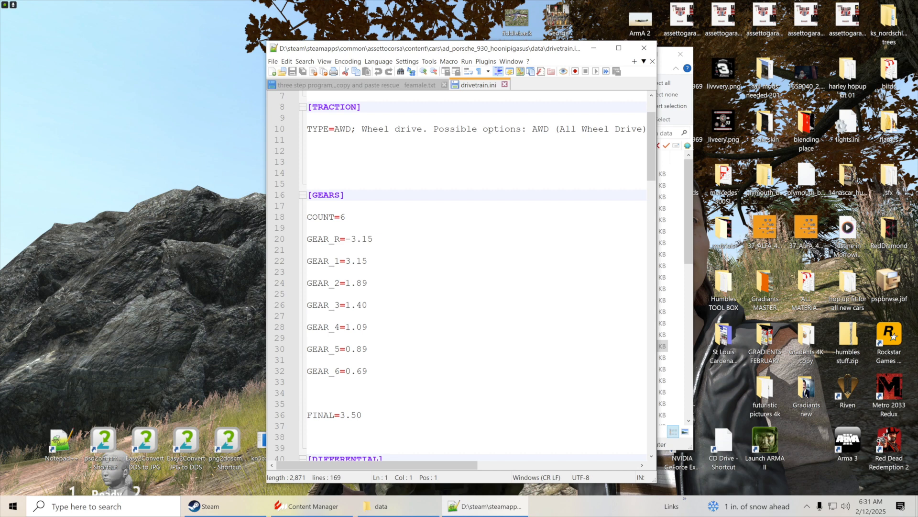
{"action": "scroll", "coordinate": [461, 276], "scroll_direction": "down", "scroll_amount": 2}
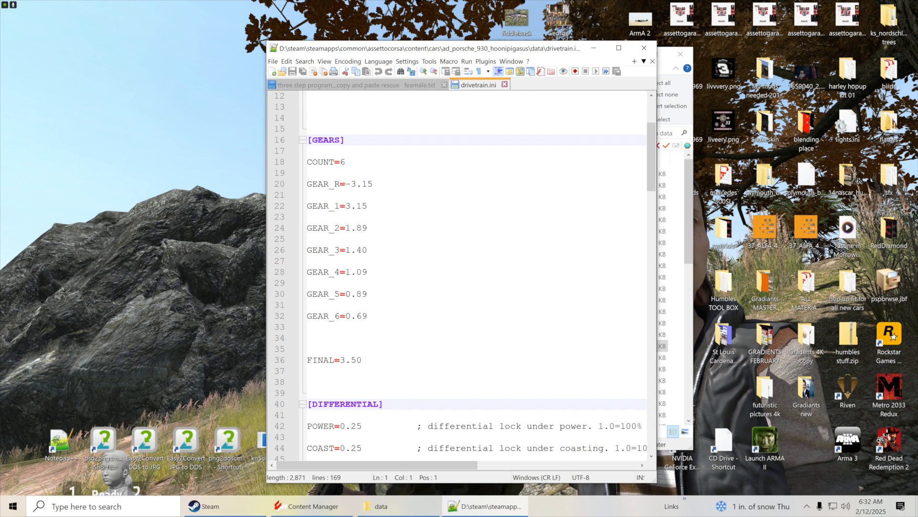
{"action": "left_click_drag", "start_coordinate": [651, 144], "coordinate": [650, 163]}
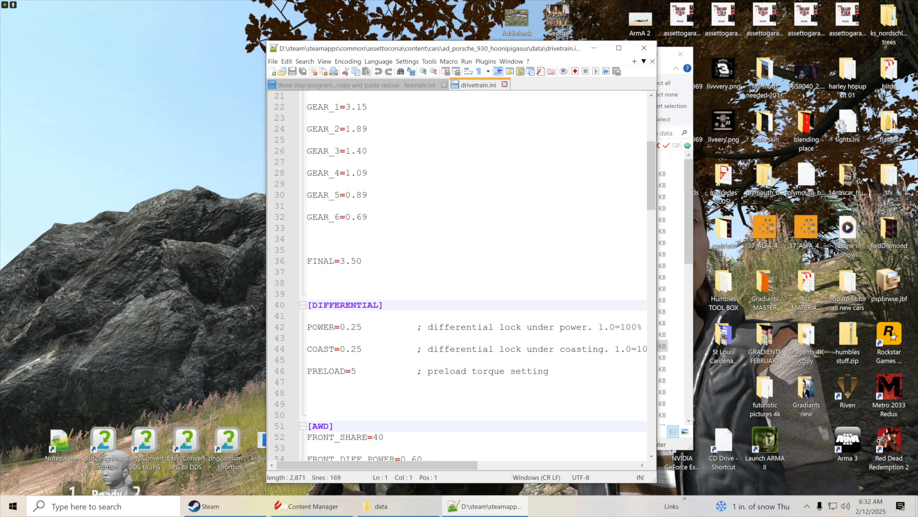
Set the final drive ratio FINAL to 2.18 in drivetrain.ini
{"action": "left_click_drag", "start_coordinate": [347, 261], "coordinate": [342, 262]}
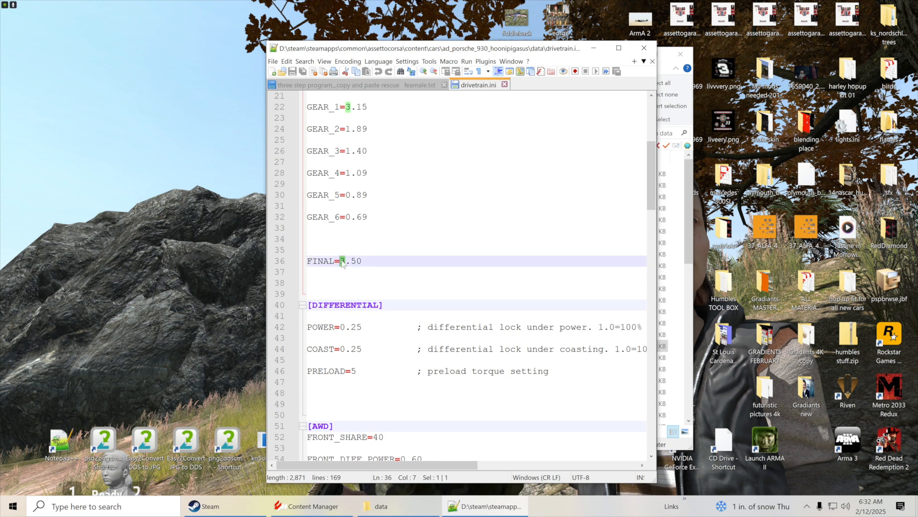
{"action": "type", "text": "2"}
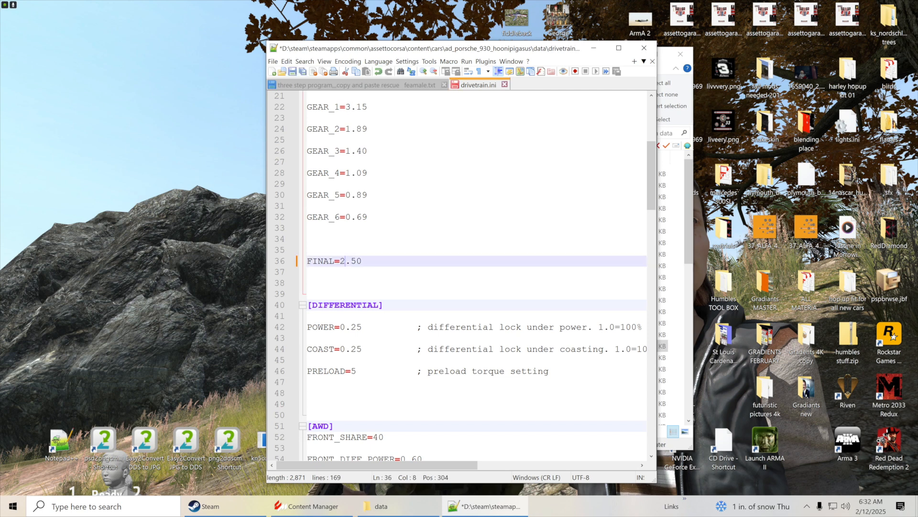
{"action": "left_click_drag", "start_coordinate": [362, 261], "coordinate": [351, 261]}
{"action": "type", "text": "18"}
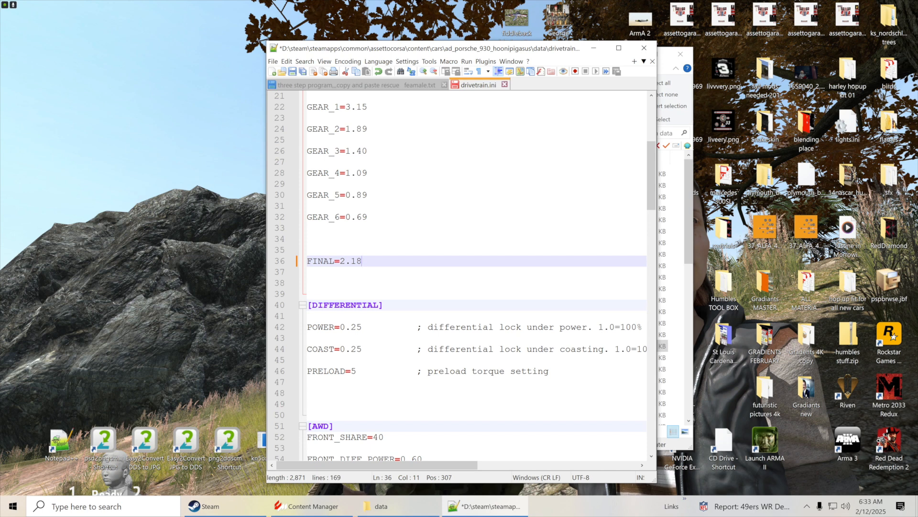
Set FINAL to 3.50, widen the editor window and save drivetrain.ini
{"action": "key", "text": "Left"}
{"action": "key", "text": "Left"}
{"action": "key", "text": "Left"}
{"action": "key", "text": "shift+Left"}
{"action": "key", "text": "End"}
{"action": "key", "text": "shift+Left"}
{"action": "key", "text": "shift+Left"}
{"action": "type", "text": "50"}
{"action": "left_click_drag", "start_coordinate": [656, 230], "coordinate": [788, 231]}
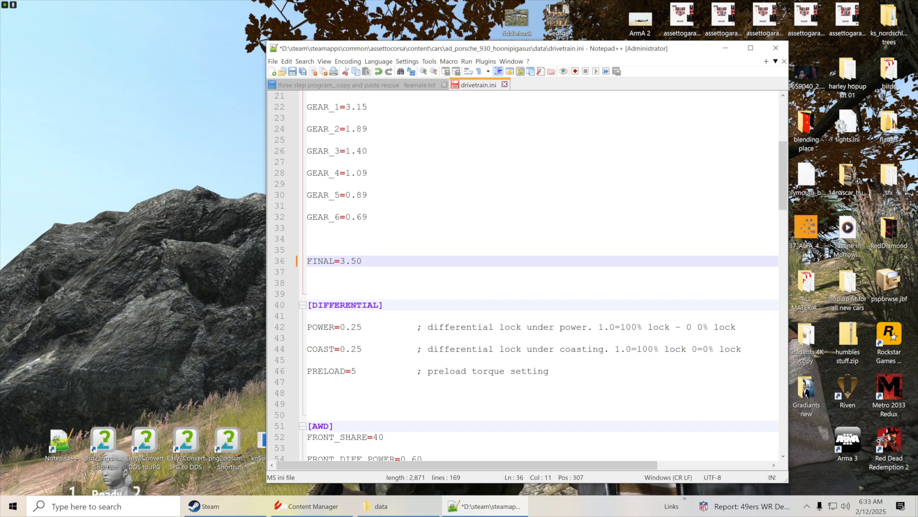
{"action": "left_click", "coordinate": [292, 72]}
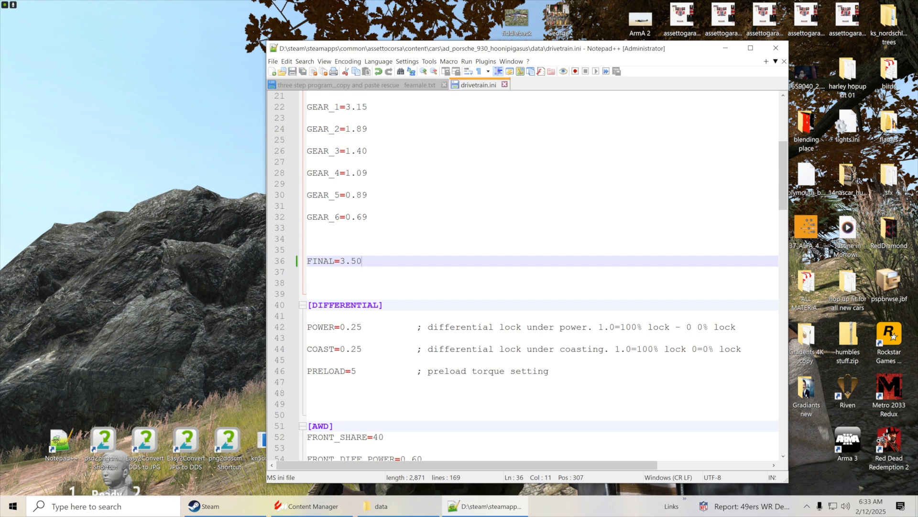
Try FRONT_SHARE at 50 and at 80 in the [AWD] section of drivetrain.ini
{"action": "scroll", "coordinate": [782, 192], "scroll_direction": "down", "scroll_amount": 2}
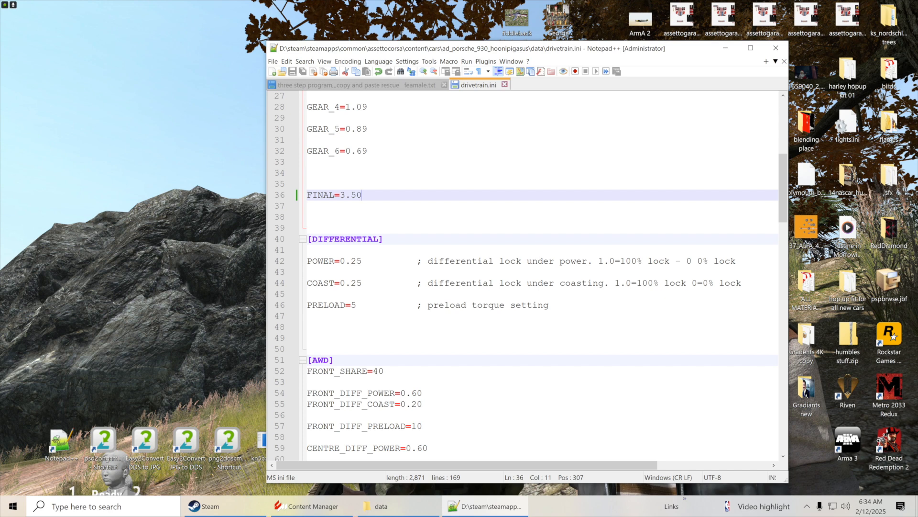
{"action": "scroll", "coordinate": [526, 275], "scroll_direction": "down", "scroll_amount": 3}
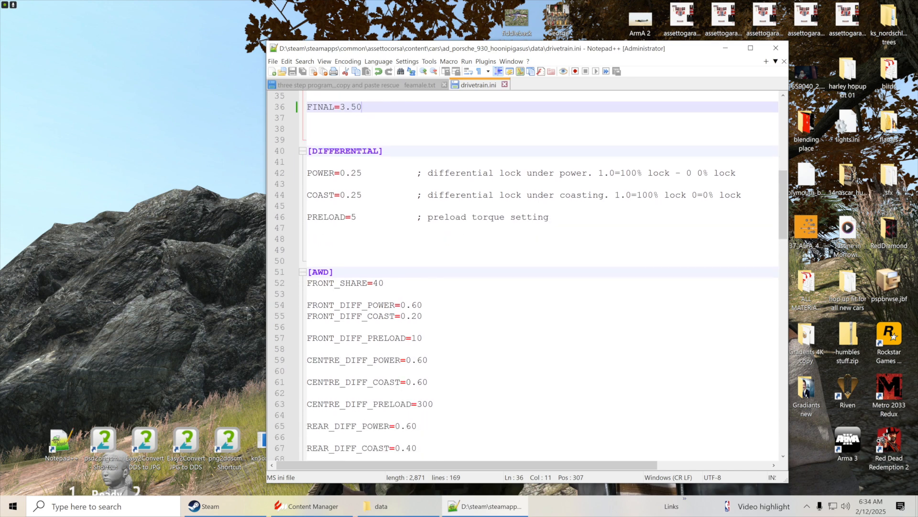
{"action": "scroll", "coordinate": [526, 275], "scroll_direction": "down", "scroll_amount": 2}
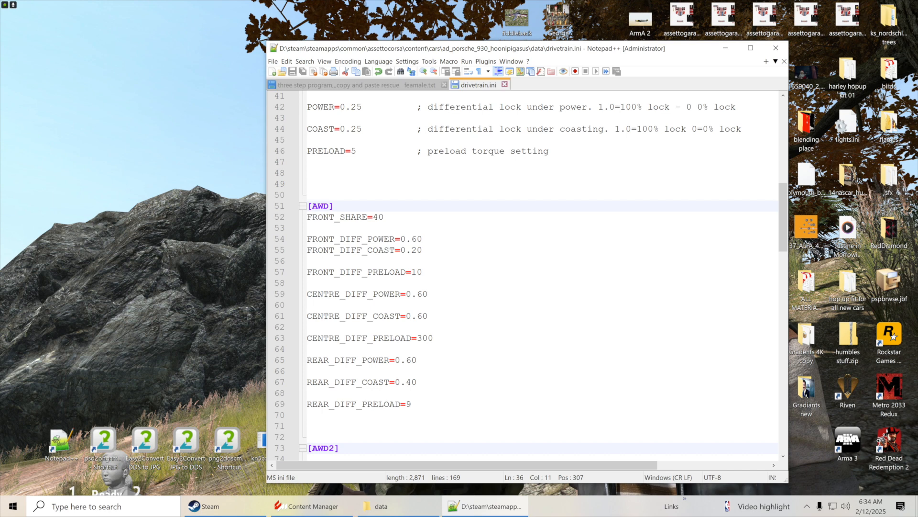
{"action": "left_click_drag", "start_coordinate": [373, 218], "coordinate": [378, 219]}
{"action": "key", "text": "Delete"}
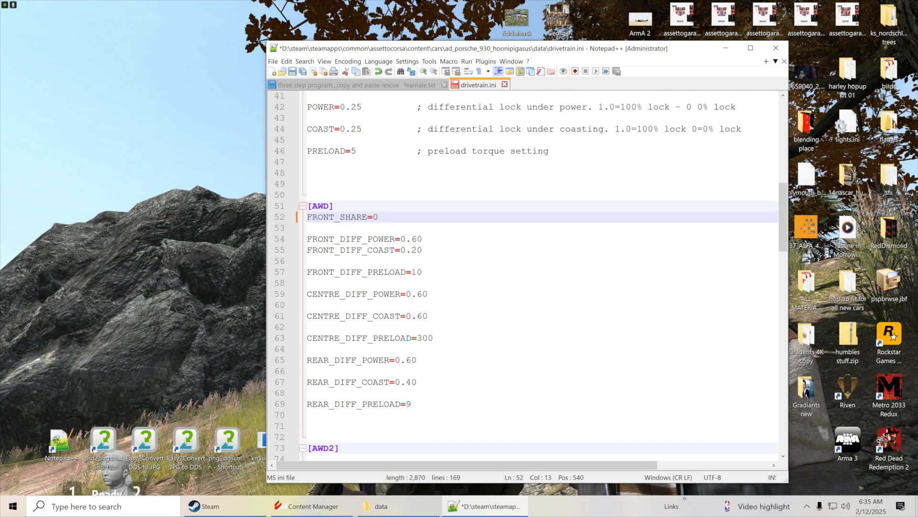
{"action": "type", "text": "5"}
{"action": "left_click_drag", "start_coordinate": [379, 218], "coordinate": [375, 218]}
{"action": "type", "text": "8"}
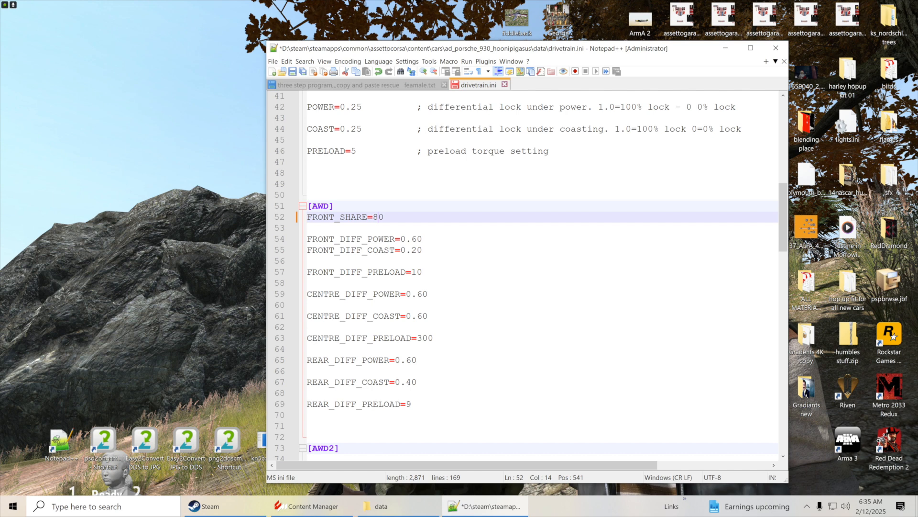
Set FRONT_SHARE in the [AWD] section to 40 and save the file
{"action": "key", "text": "shift+Left"}
{"action": "type", "text": "4"}
{"action": "scroll", "coordinate": [527, 276], "scroll_direction": "down", "scroll_amount": 3}
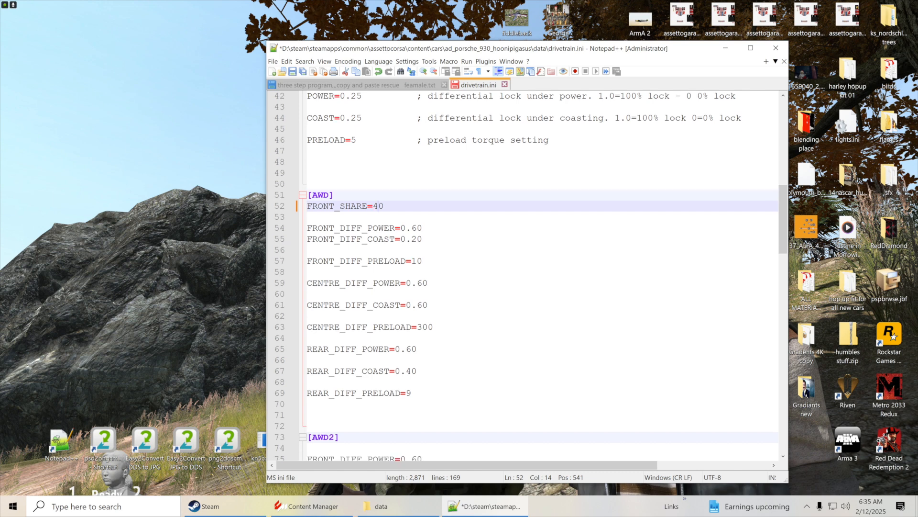
{"action": "scroll", "coordinate": [526, 276], "scroll_direction": "down", "scroll_amount": 2}
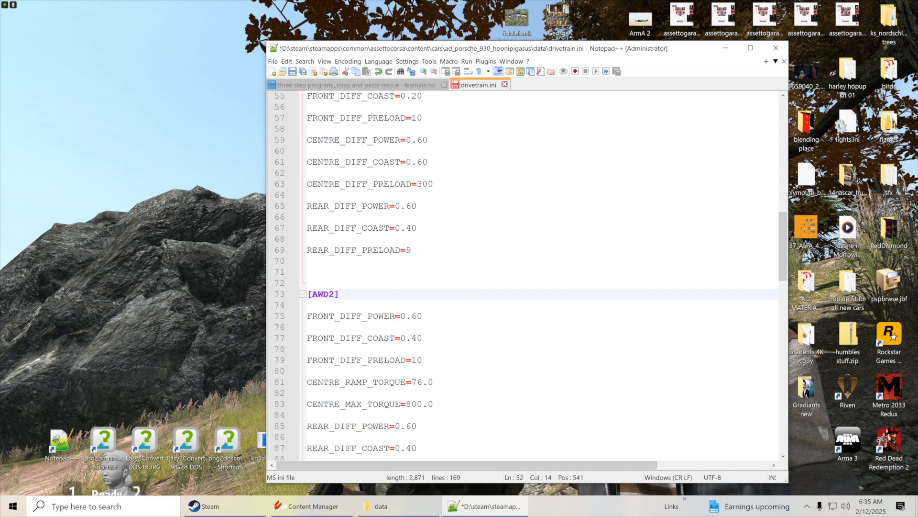
{"action": "left_click", "coordinate": [292, 71]}
Set SUPPORTS_SHIFTER to 1 in the [GEARBOX] section and widen the editor window to expose more of the comments
{"action": "scroll", "coordinate": [527, 276], "scroll_direction": "down", "scroll_amount": 2}
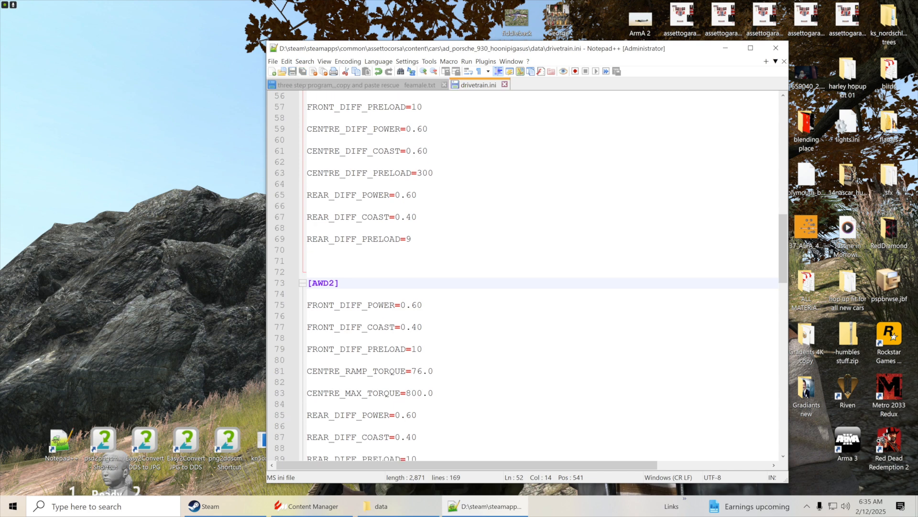
{"action": "scroll", "coordinate": [526, 276], "scroll_direction": "down", "scroll_amount": 2}
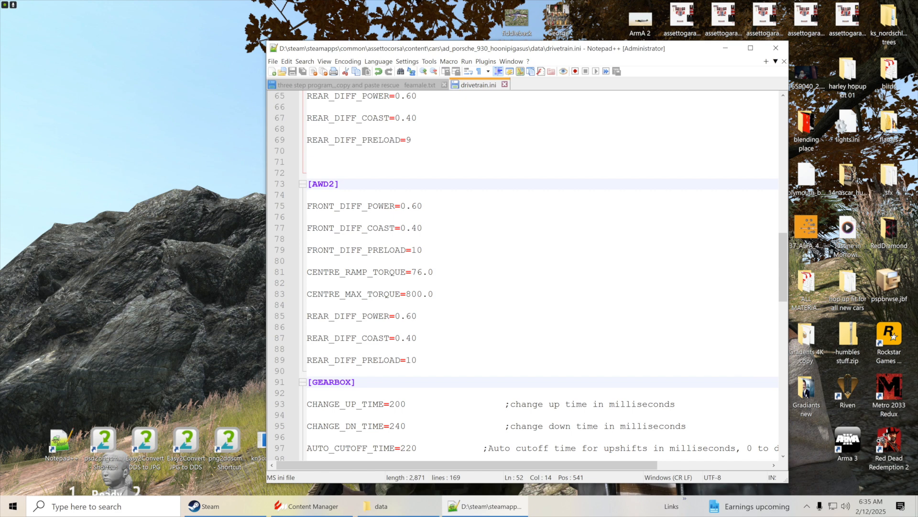
{"action": "scroll", "coordinate": [524, 275], "scroll_direction": "down", "scroll_amount": 3}
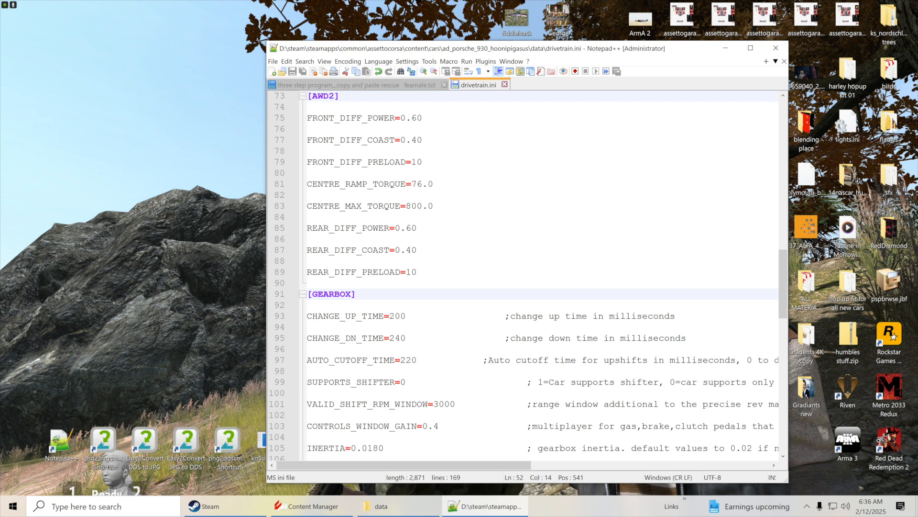
{"action": "scroll", "coordinate": [523, 275], "scroll_direction": "down", "scroll_amount": 1}
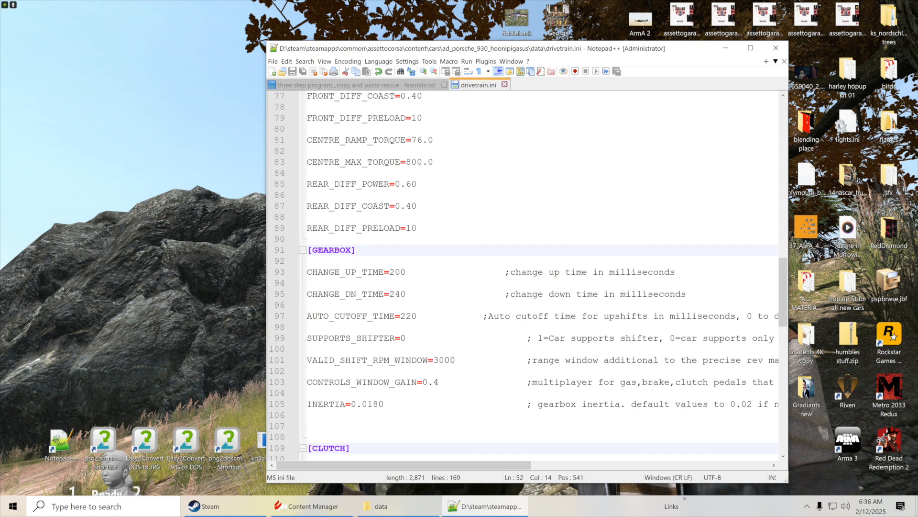
{"action": "double_click", "coordinate": [403, 337]}
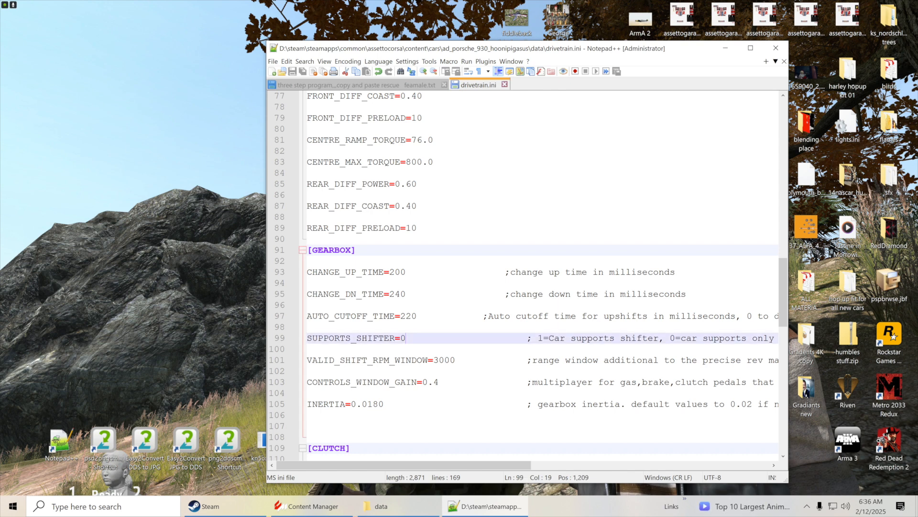
{"action": "type", "text": "1"}
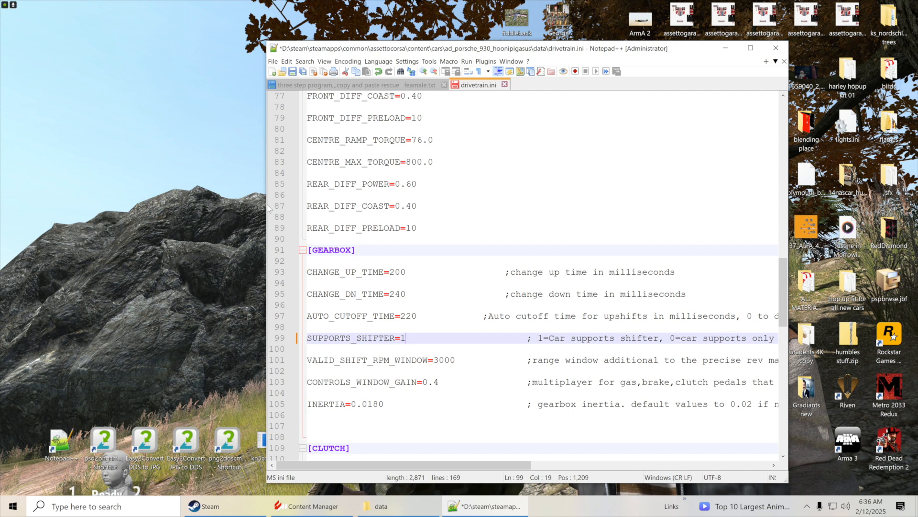
{"action": "left_click_drag", "start_coordinate": [267, 205], "coordinate": [117, 205]}
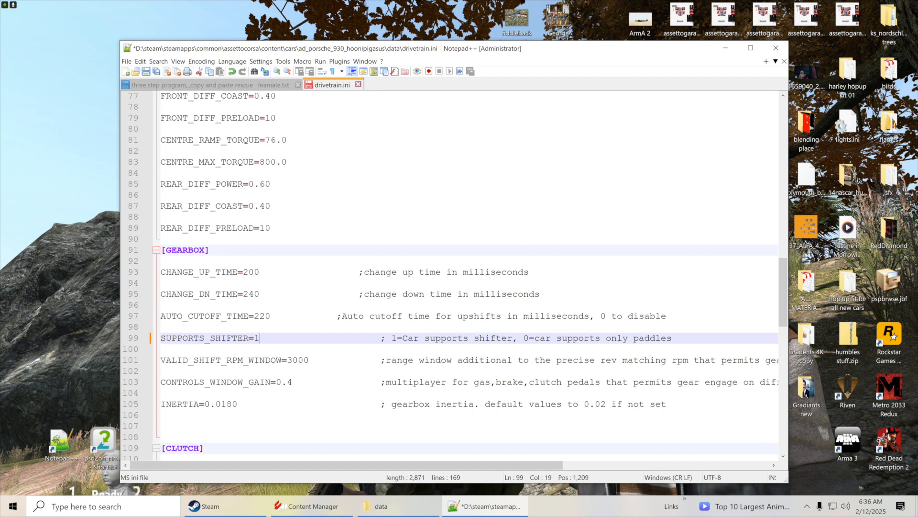
Set SUPPORTS_SHIFTER to 0 and widen the editor window on both sides so the gearbox comments fit
{"action": "key", "text": "shift+Left"}
{"action": "type", "text": "0"}
{"action": "left_click_drag", "start_coordinate": [117, 263], "coordinate": [58, 263]}
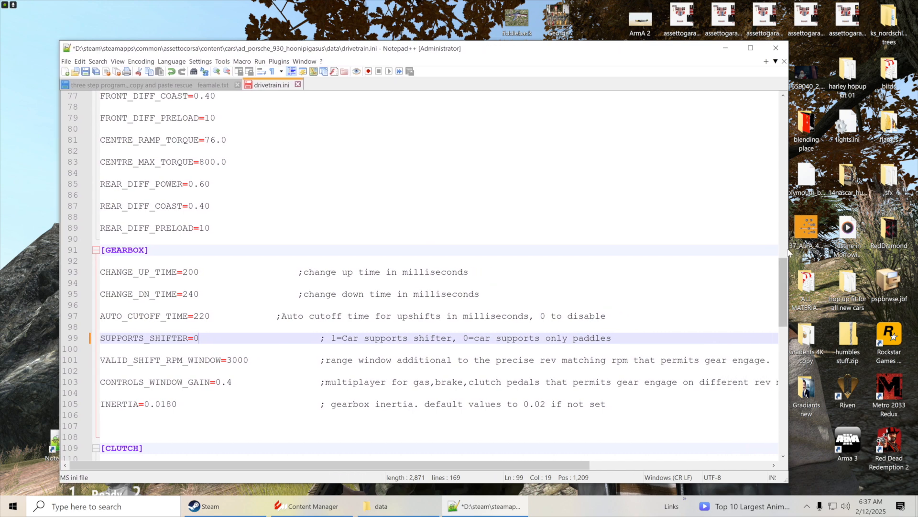
{"action": "left_click_drag", "start_coordinate": [789, 253], "coordinate": [855, 250]}
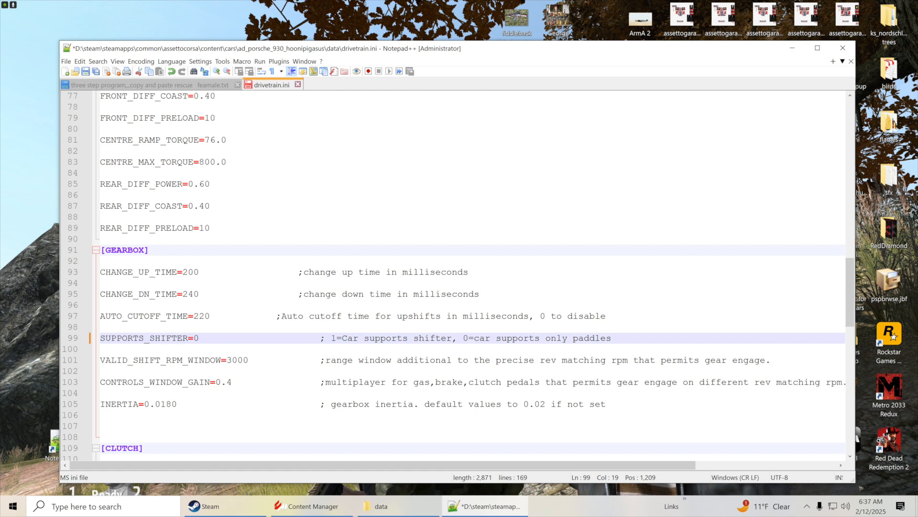
Review the clutch torque, autoclutch, shift profile, autoblip and auto shifter sections, and save drivetrain.ini
{"action": "scroll", "coordinate": [457, 272], "scroll_direction": "down", "scroll_amount": 4}
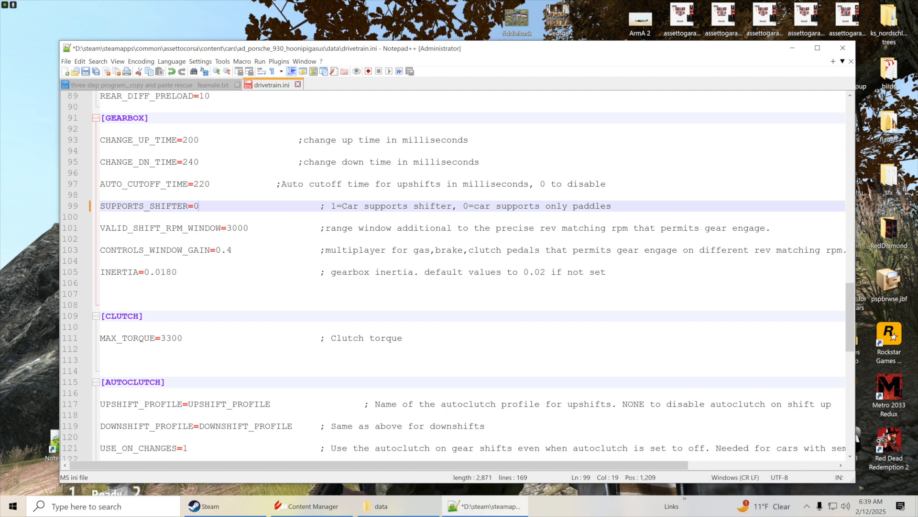
{"action": "left_click_drag", "start_coordinate": [171, 337], "coordinate": [161, 338]}
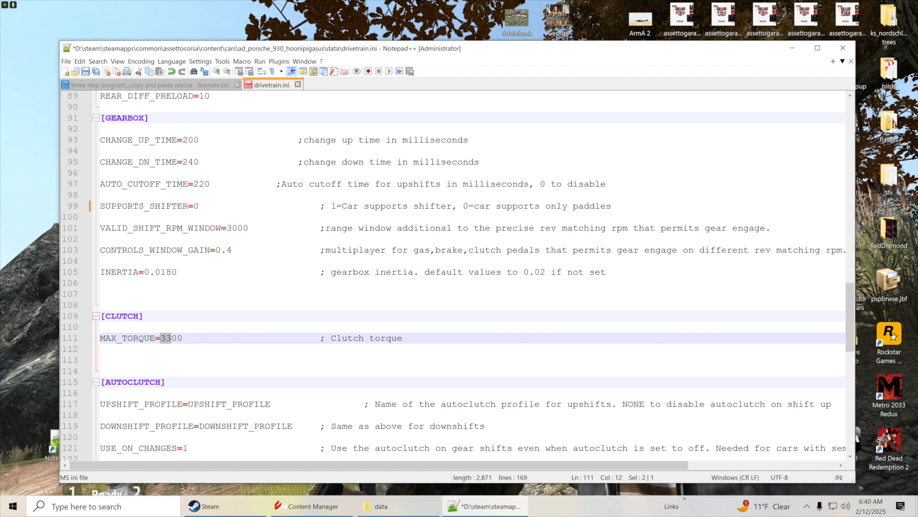
{"action": "left_click", "coordinate": [101, 348]}
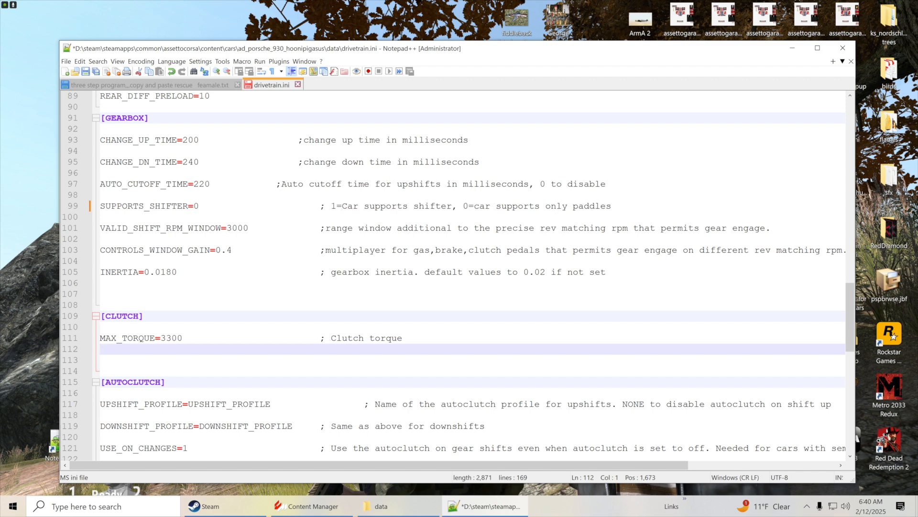
{"action": "scroll", "coordinate": [459, 276], "scroll_direction": "down", "scroll_amount": 6}
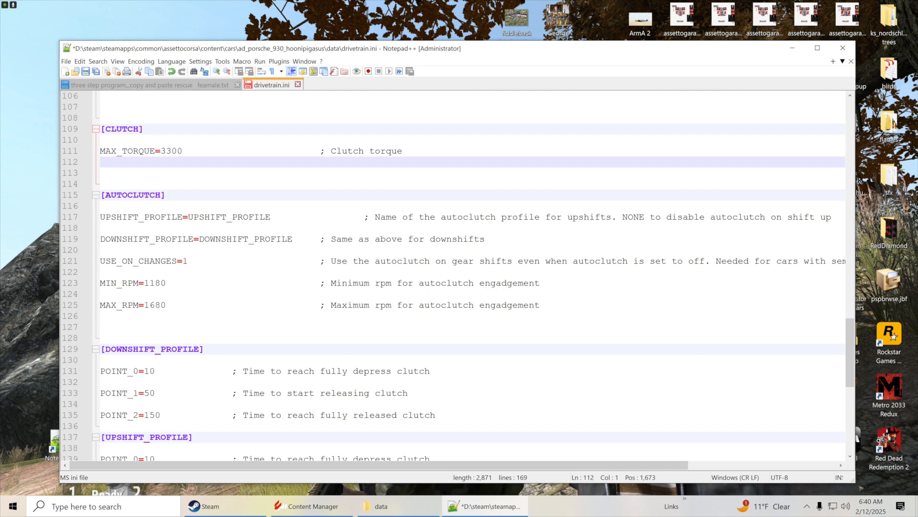
{"action": "scroll", "coordinate": [468, 275], "scroll_direction": "down", "scroll_amount": 7}
{"action": "scroll", "coordinate": [469, 275], "scroll_direction": "down", "scroll_amount": 4}
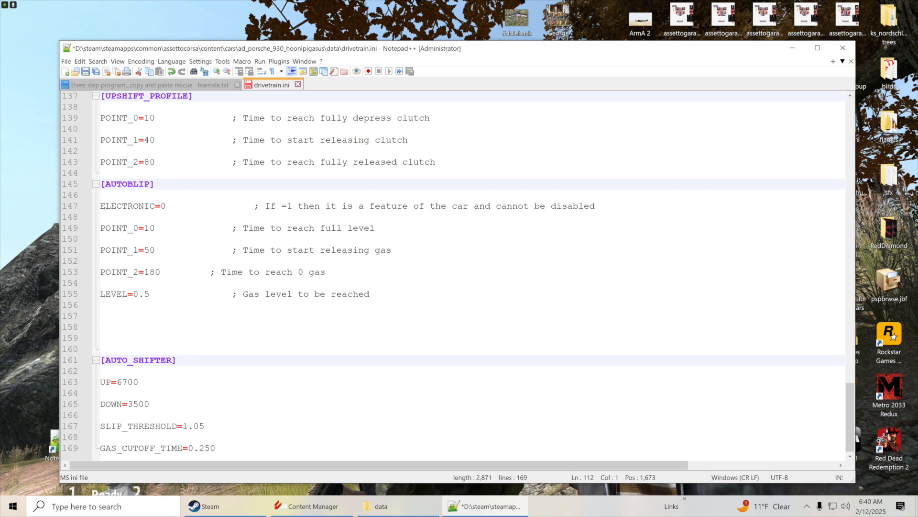
{"action": "left_click", "coordinate": [85, 71]}
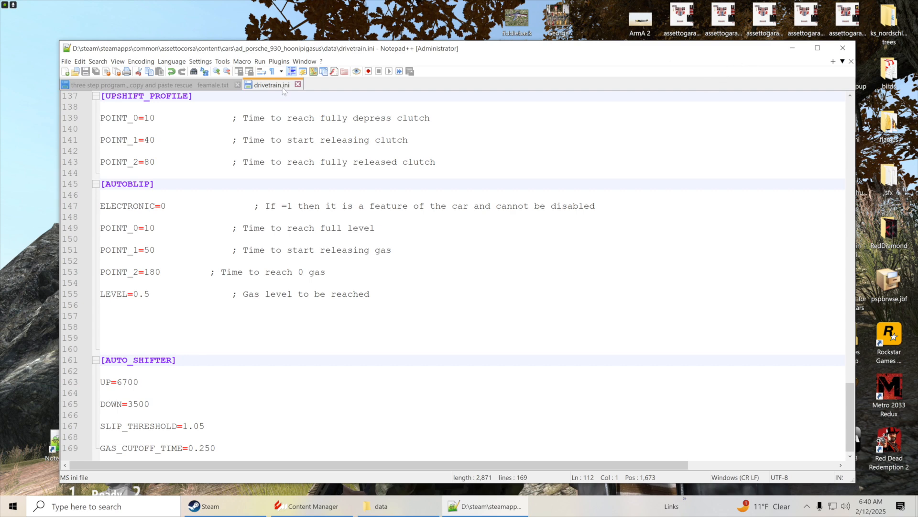
Close drivetrain.ini and open engine.ini from the Porsche's data folder in Notepad++
{"action": "left_click", "coordinate": [298, 85]}
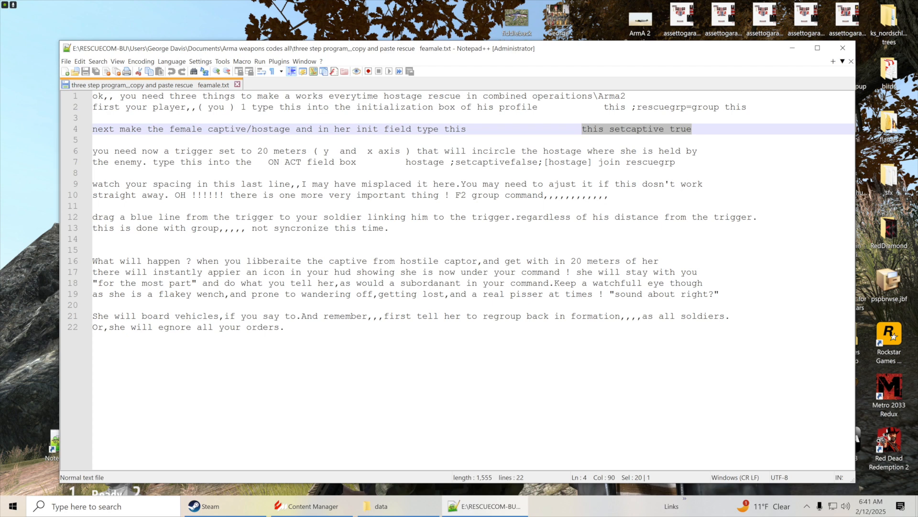
{"action": "left_click", "coordinate": [791, 50]}
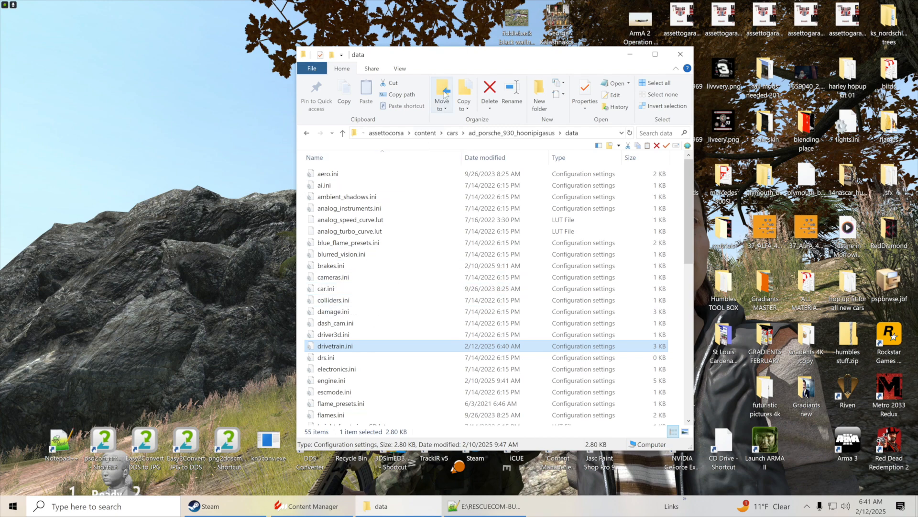
{"action": "left_click_drag", "start_coordinate": [457, 59], "coordinate": [355, 65]}
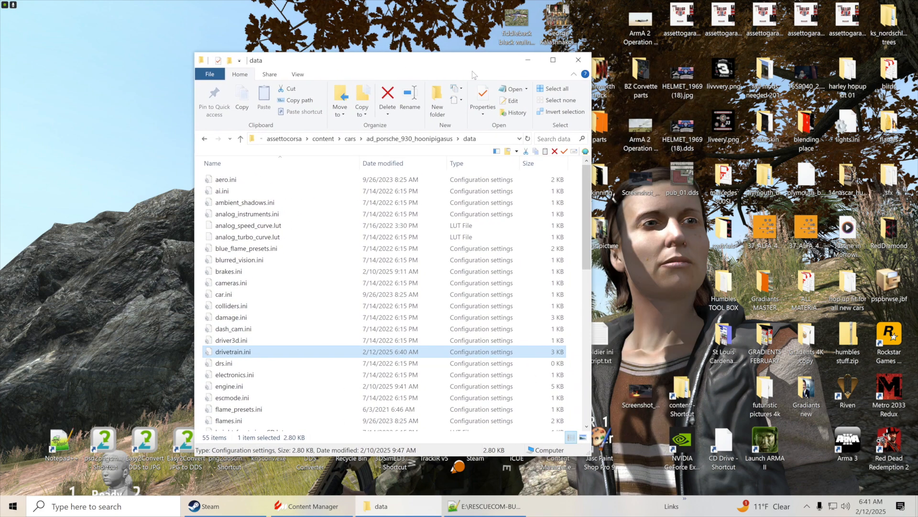
{"action": "right_click", "coordinate": [243, 388]}
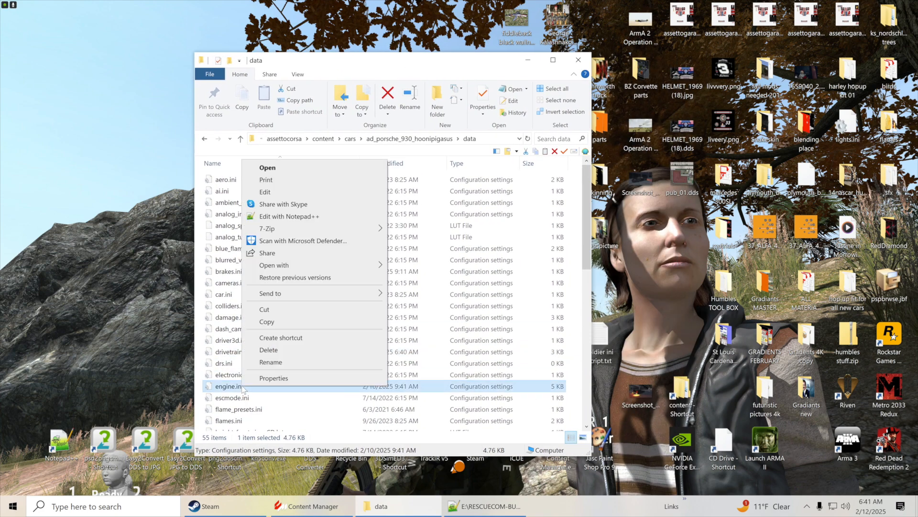
{"action": "left_click", "coordinate": [288, 217]}
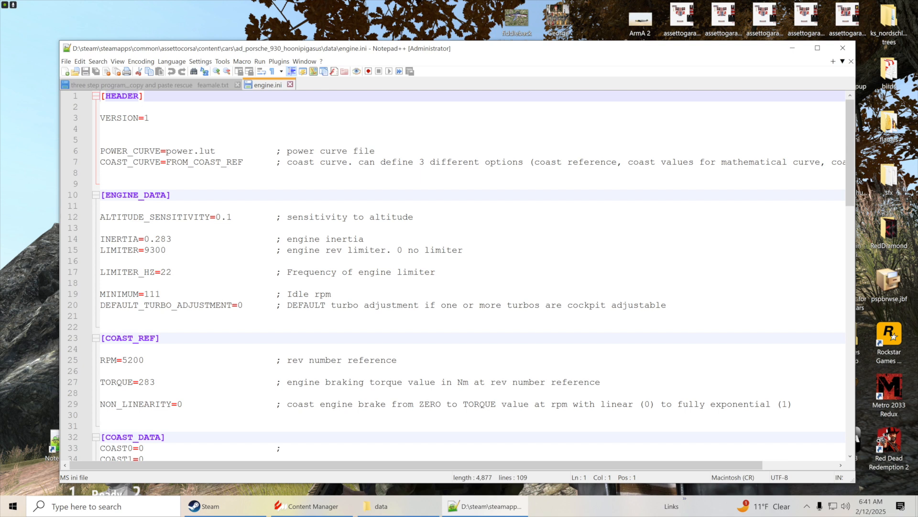
Review engine.ini from the engine data and coast sections through the six turbo sections to the [DAMAGE] settings
{"action": "scroll", "coordinate": [469, 276], "scroll_direction": "down", "scroll_amount": 4}
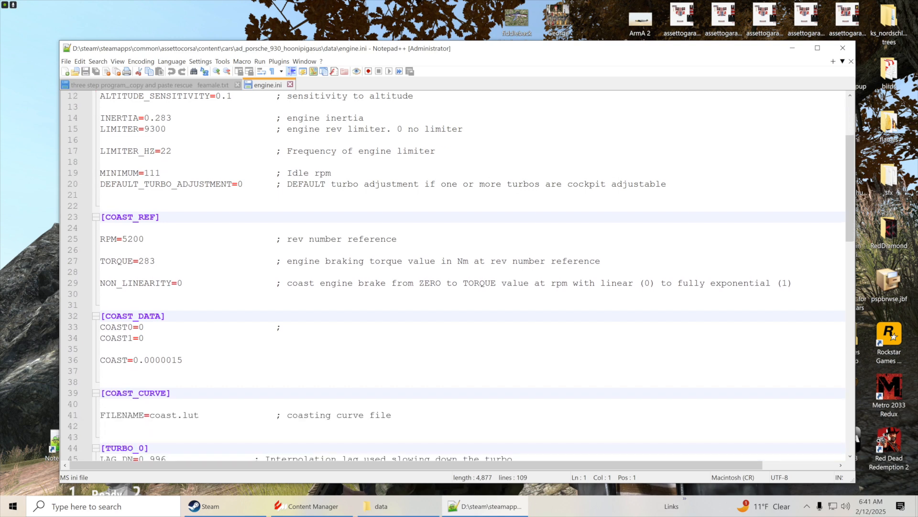
{"action": "scroll", "coordinate": [459, 273], "scroll_direction": "down", "scroll_amount": 6}
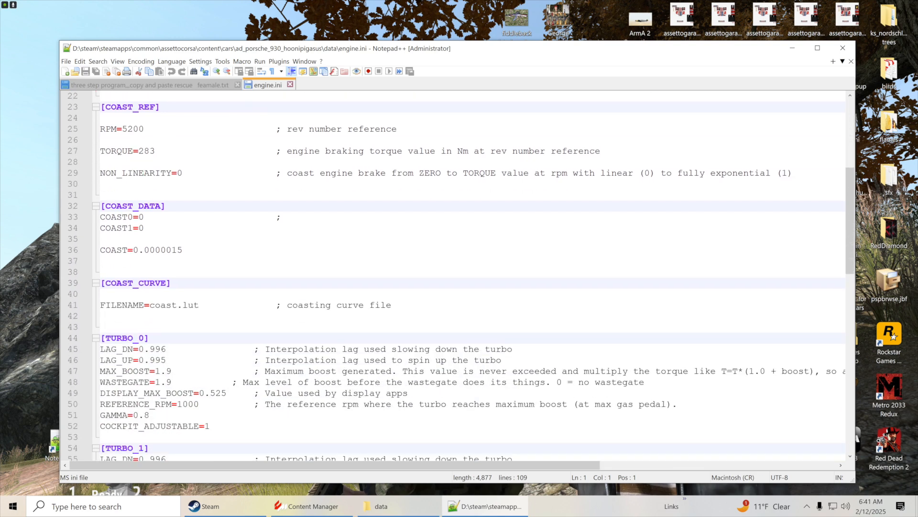
{"action": "scroll", "coordinate": [452, 275], "scroll_direction": "down", "scroll_amount": 2}
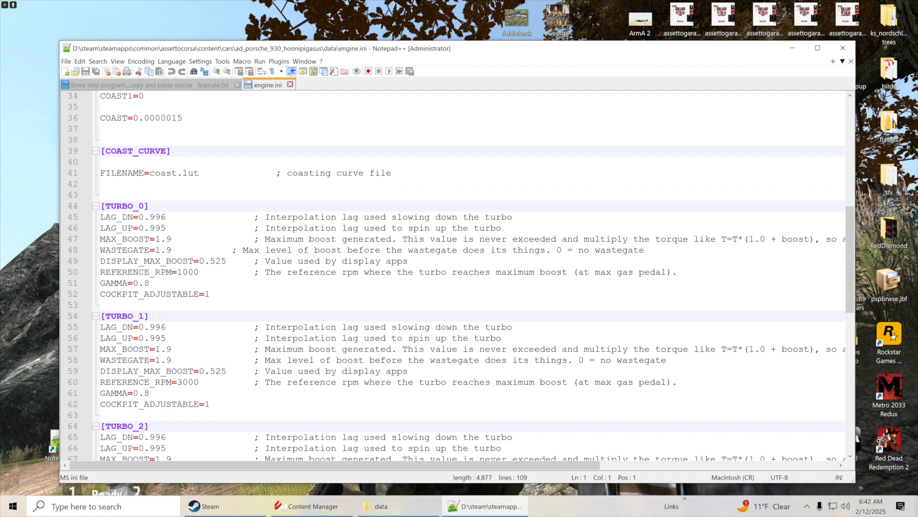
{"action": "scroll", "coordinate": [452, 275], "scroll_direction": "down", "scroll_amount": 4}
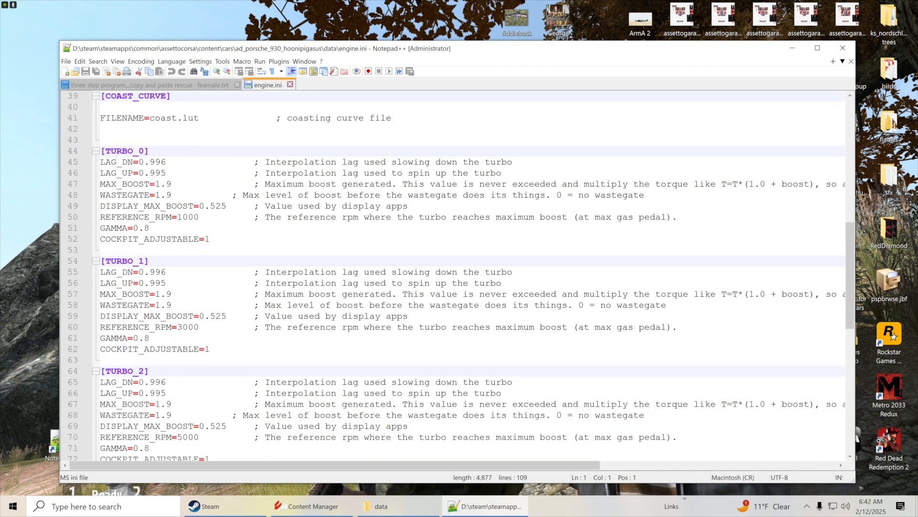
{"action": "scroll", "coordinate": [452, 275], "scroll_direction": "down", "scroll_amount": 4}
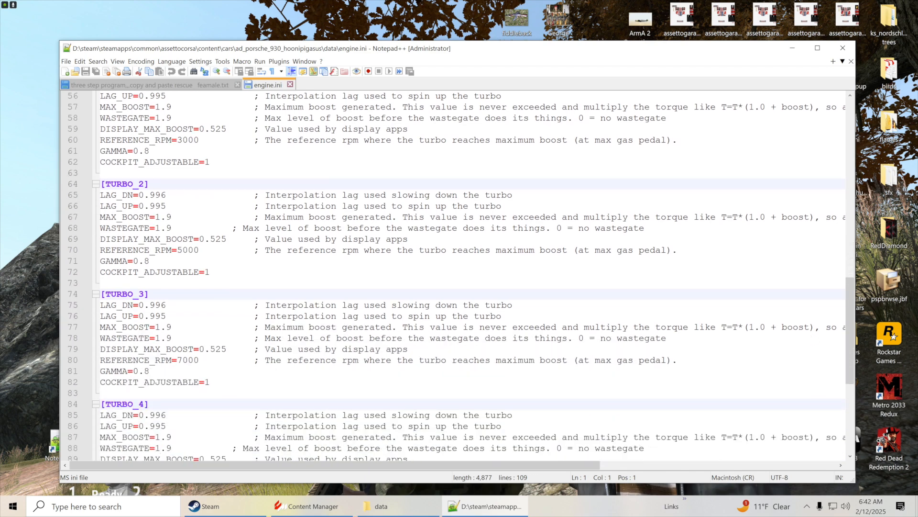
{"action": "scroll", "coordinate": [452, 275], "scroll_direction": "down", "scroll_amount": 4}
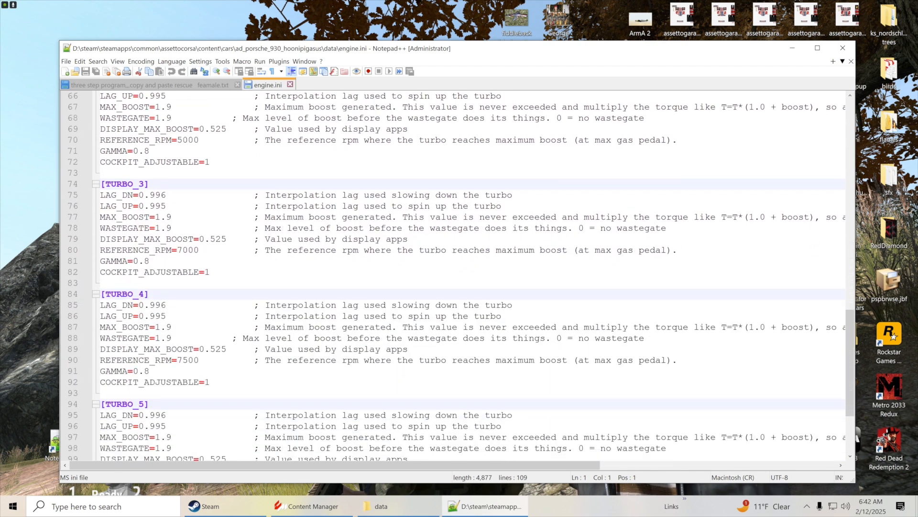
{"action": "scroll", "coordinate": [453, 275], "scroll_direction": "down", "scroll_amount": 3}
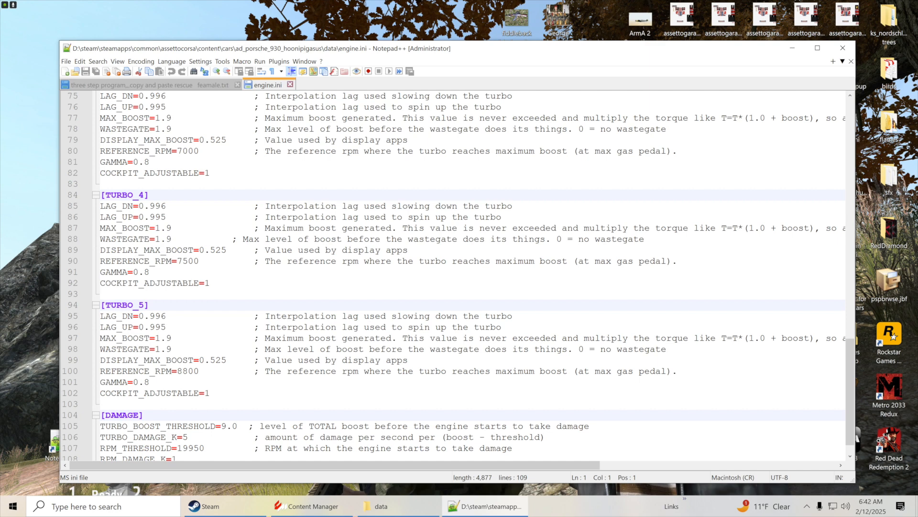
{"action": "scroll", "coordinate": [453, 275], "scroll_direction": "down", "scroll_amount": 1}
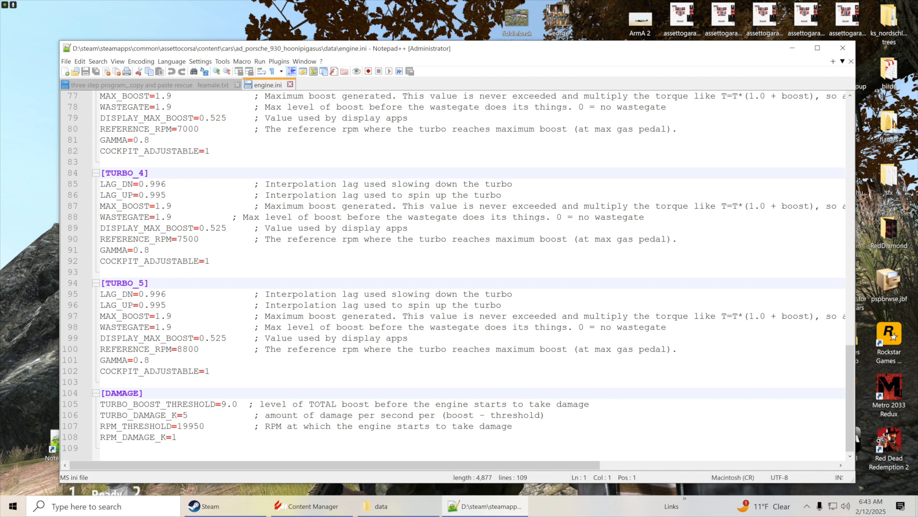
Go back to [ENGINE_DATA], highlight the DEFAULT_TURBO_ADJUSTMENT value and compare it with the cockpit-adjustable turbo sections
{"action": "scroll", "coordinate": [459, 272], "scroll_direction": "up", "scroll_amount": 1}
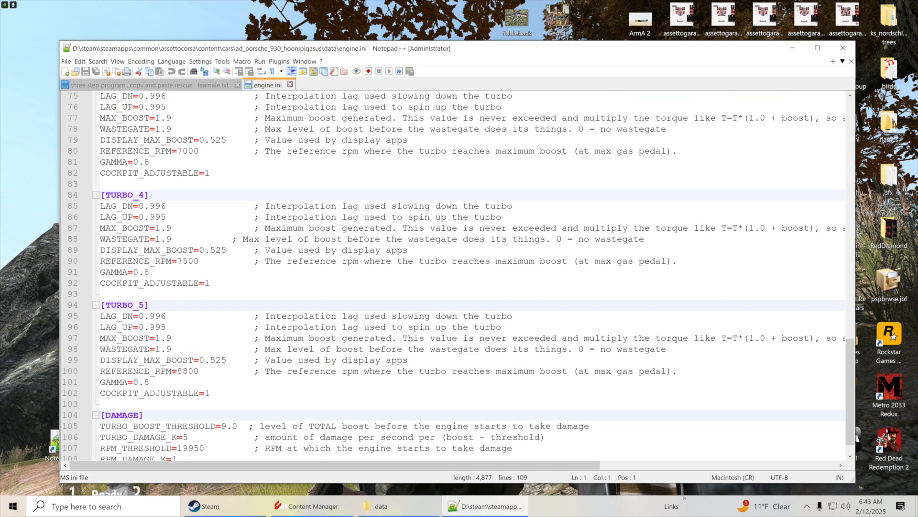
{"action": "scroll", "coordinate": [459, 275], "scroll_direction": "up", "scroll_amount": 4}
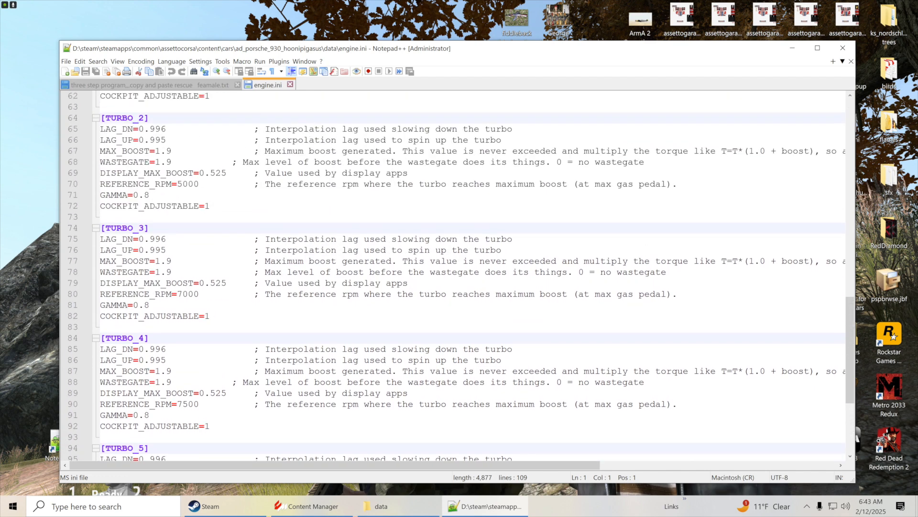
{"action": "scroll", "coordinate": [457, 275], "scroll_direction": "up", "scroll_amount": 8}
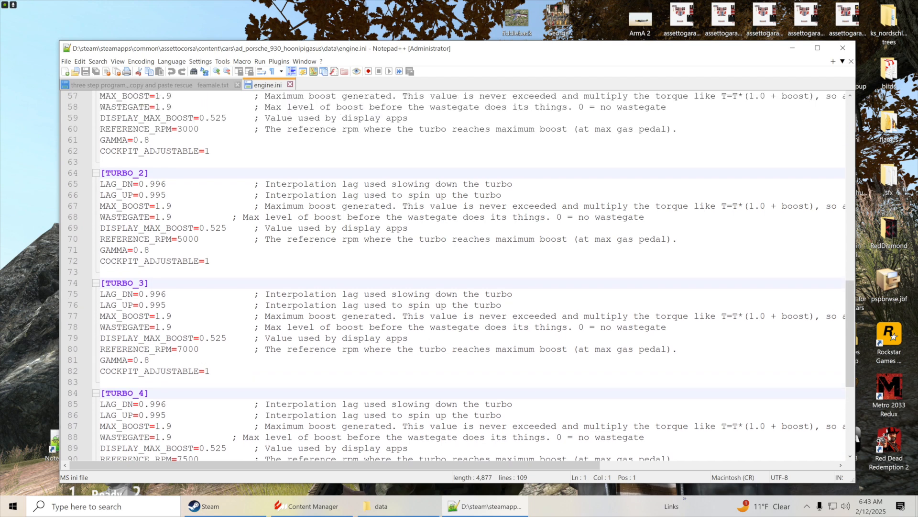
{"action": "scroll", "coordinate": [460, 275], "scroll_direction": "up", "scroll_amount": 7}
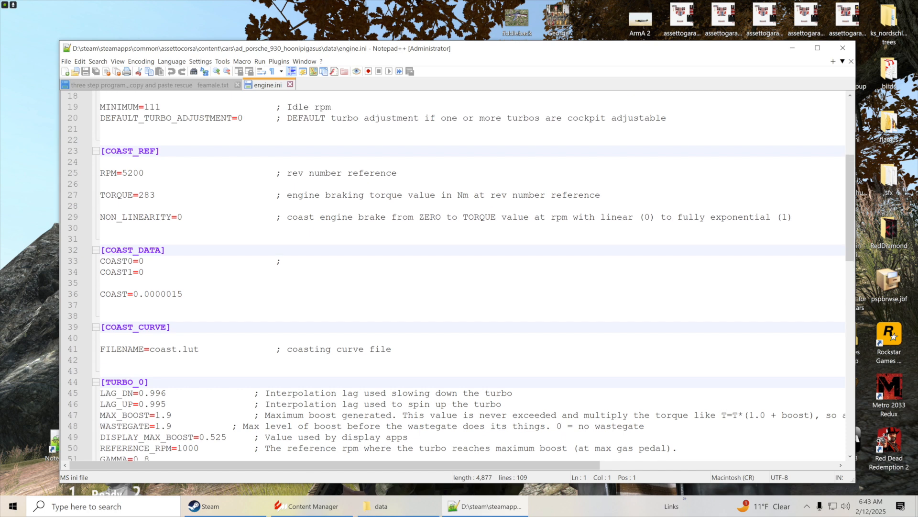
{"action": "scroll", "coordinate": [459, 275], "scroll_direction": "up", "scroll_amount": 5}
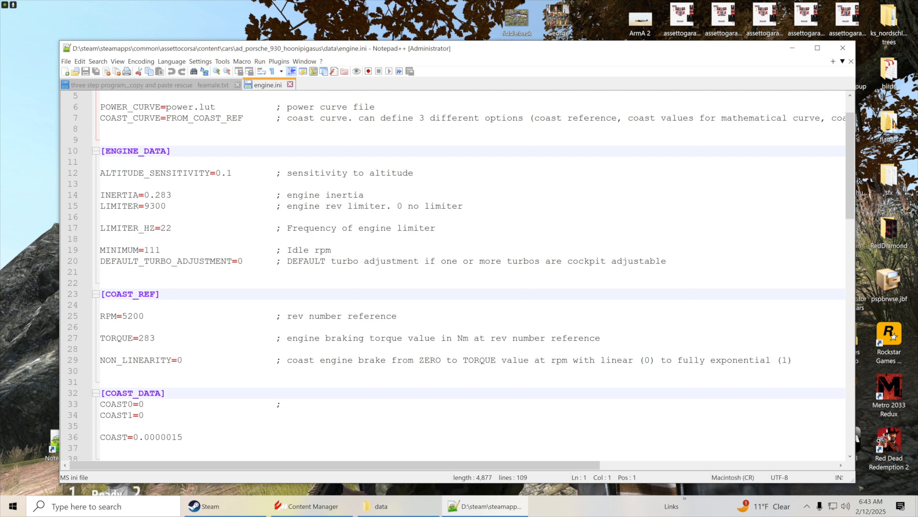
{"action": "left_click_drag", "start_coordinate": [243, 261], "coordinate": [239, 262]}
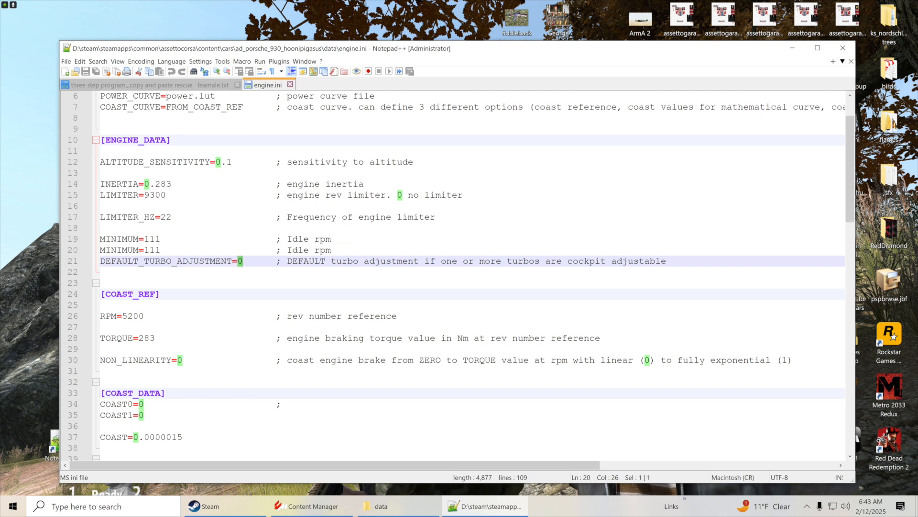
{"action": "scroll", "coordinate": [243, 263], "scroll_direction": "down", "scroll_amount": 6}
{"action": "scroll", "coordinate": [454, 276], "scroll_direction": "down", "scroll_amount": 2}
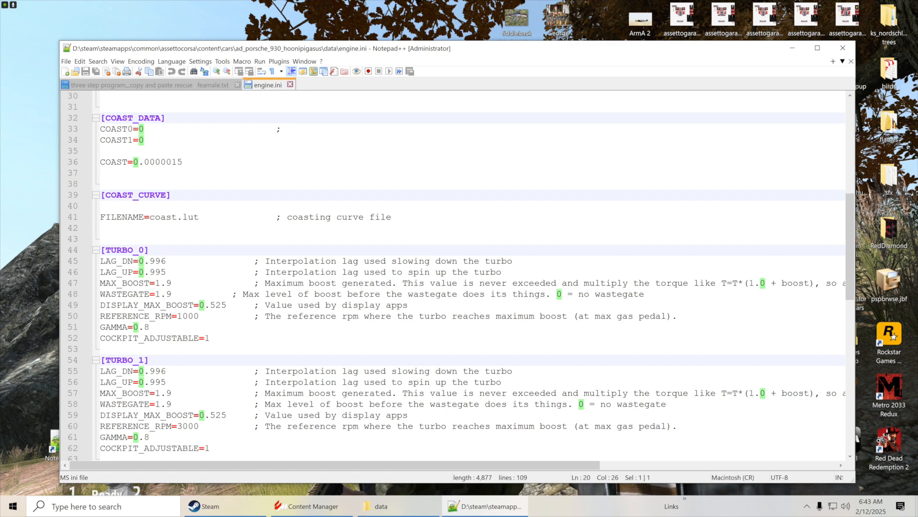
{"action": "scroll", "coordinate": [455, 275], "scroll_direction": "up", "scroll_amount": 7}
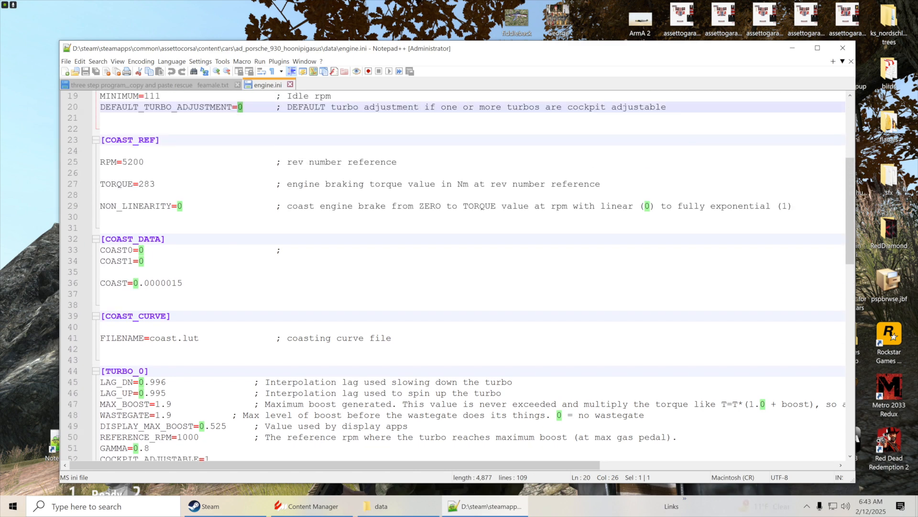
{"action": "scroll", "coordinate": [454, 275], "scroll_direction": "up", "scroll_amount": 1}
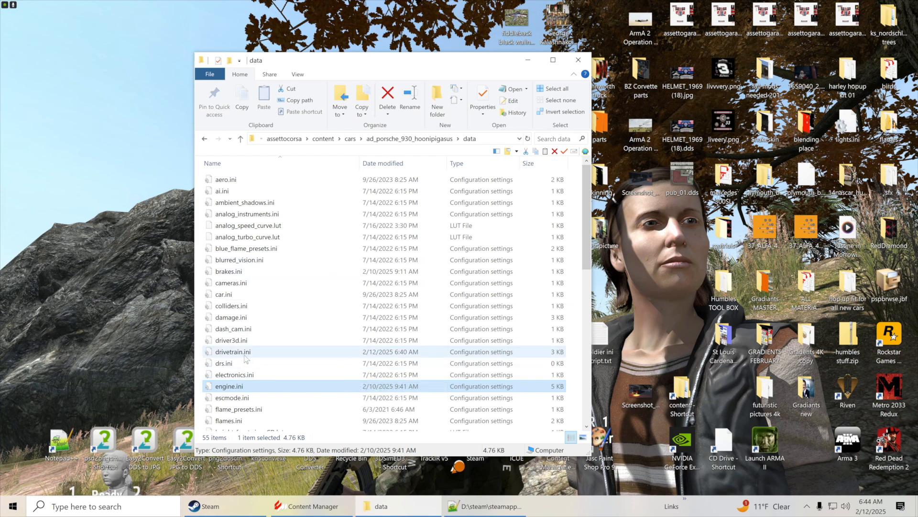
Switch to the Porsche's data folder in File Explorer and open power.lut in Notepad++
{"action": "scroll", "coordinate": [287, 368], "scroll_direction": "down", "scroll_amount": 3}
{"action": "scroll", "coordinate": [245, 358], "scroll_direction": "down", "scroll_amount": 1}
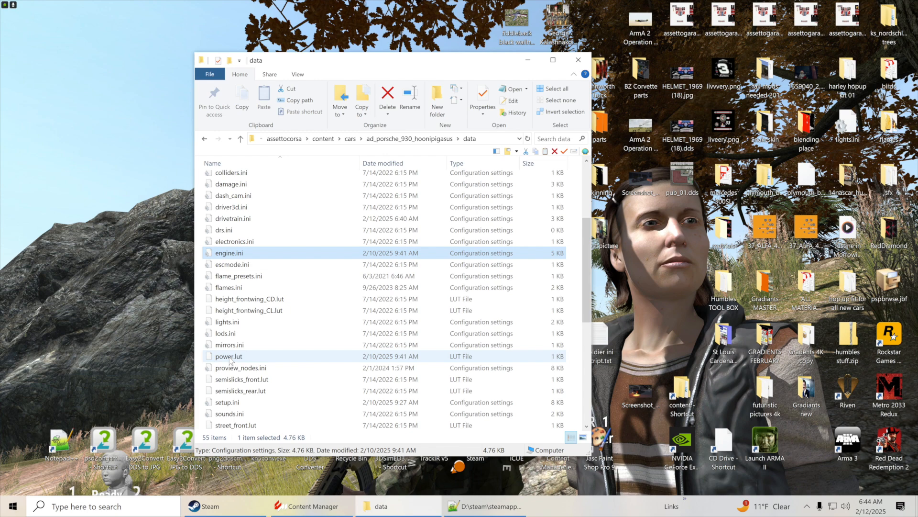
{"action": "left_click", "coordinate": [230, 359]}
{"action": "left_click", "coordinate": [235, 254]}
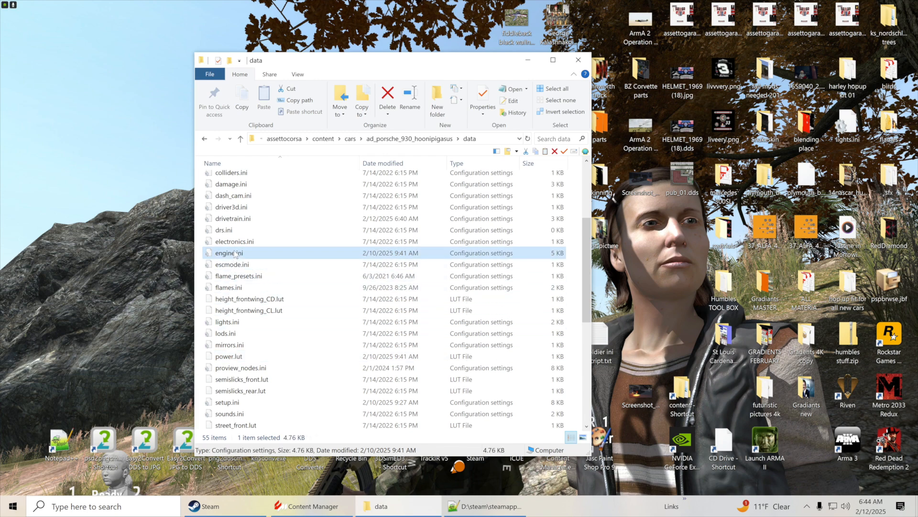
{"action": "left_click", "coordinate": [237, 220]}
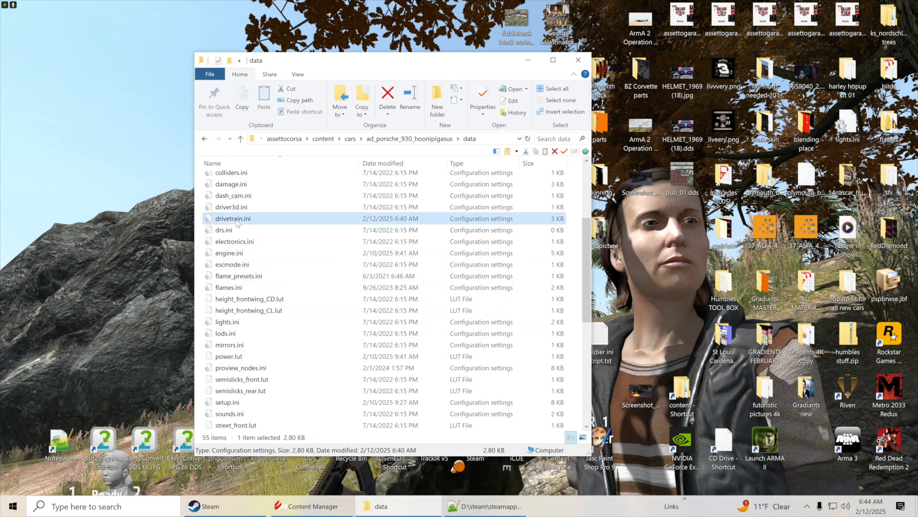
{"action": "left_click", "coordinate": [236, 254]}
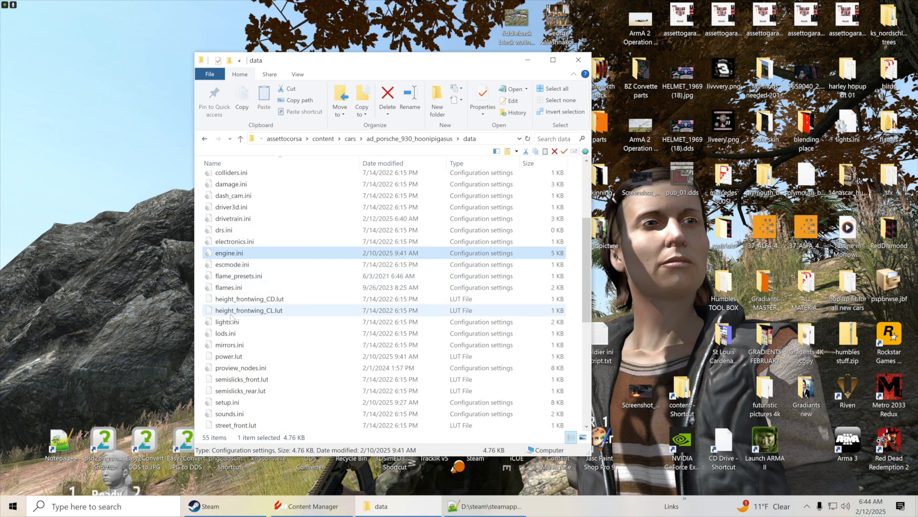
{"action": "left_click", "coordinate": [230, 358]}
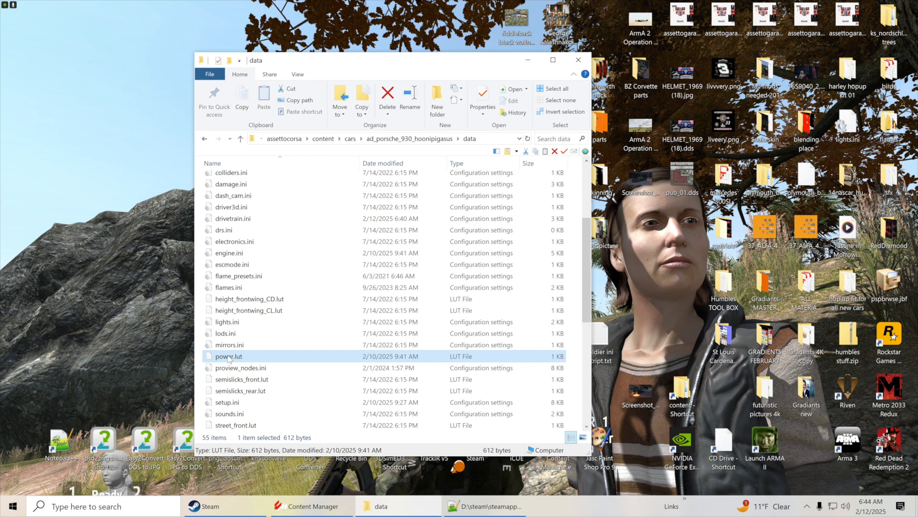
{"action": "right_click", "coordinate": [229, 357]}
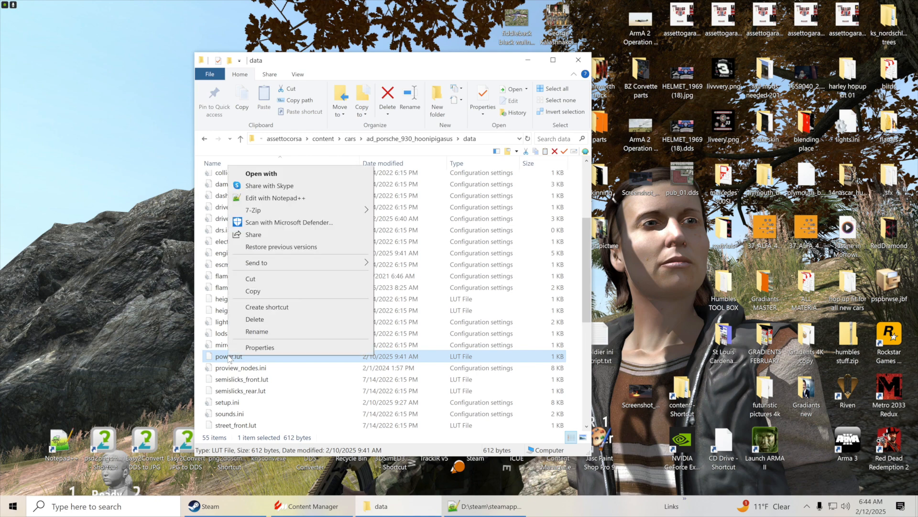
{"action": "left_click", "coordinate": [268, 198]}
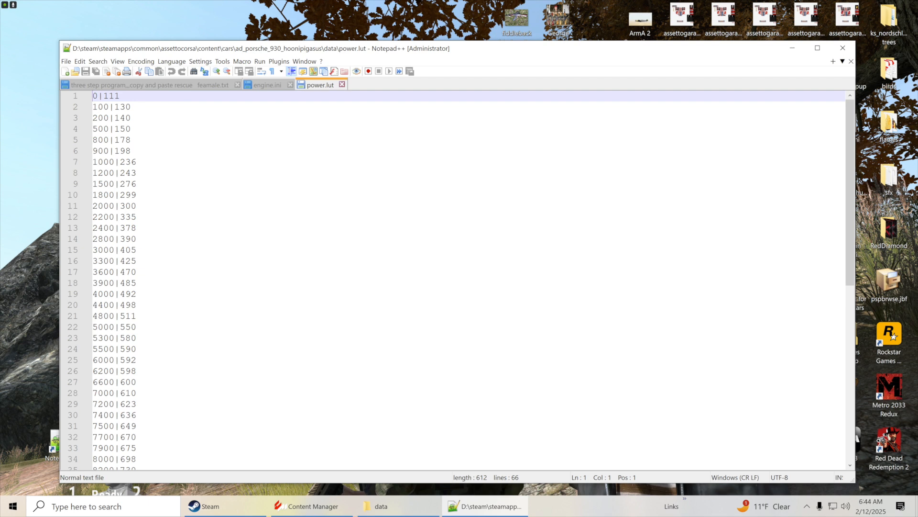
Highlight the rpm and power values of the 100 rpm row, and the power value of the 1000 rpm row in power.lut
{"action": "double_click", "coordinate": [101, 107]}
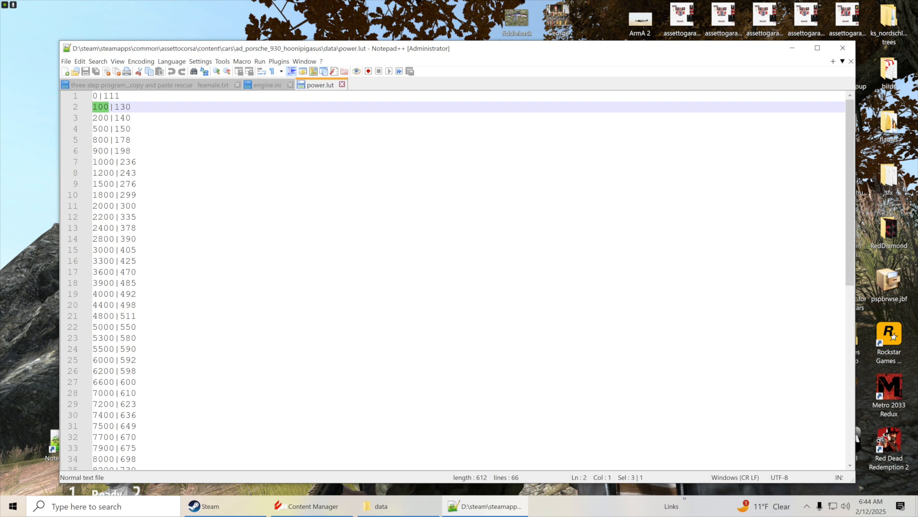
{"action": "key", "text": "End"}
{"action": "key", "text": "shift+Left"}
{"action": "key", "text": "shift+Left"}
{"action": "key", "text": "shift+Left"}
{"action": "key", "text": "Down"}
{"action": "key", "text": "Down"}
{"action": "key", "text": "Down"}
{"action": "key", "text": "Down"}
{"action": "key", "text": "Down"}
{"action": "key", "text": "End"}
{"action": "key", "text": "shift+Left"}
{"action": "key", "text": "shift+Left"}
{"action": "key", "text": "shift+Left"}
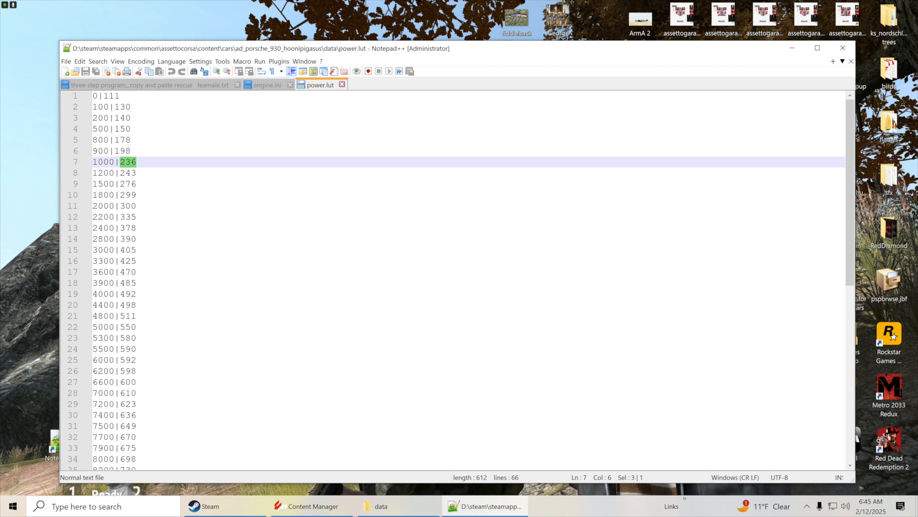
Examine the rest of the power curve in power.lut, from the 1200 rpm row to the final 12700 rpm row
{"action": "left_click", "coordinate": [136, 173]}
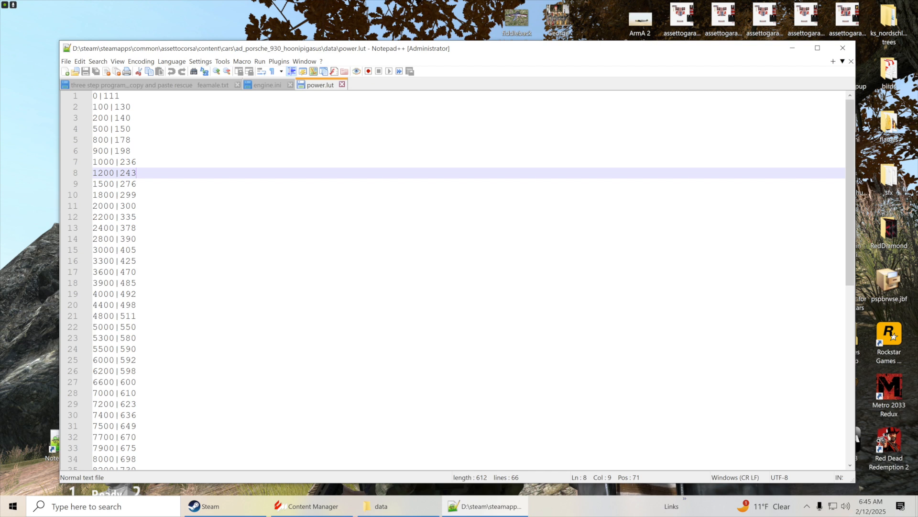
{"action": "scroll", "coordinate": [454, 280], "scroll_direction": "down", "scroll_amount": 1}
{"action": "scroll", "coordinate": [455, 280], "scroll_direction": "down", "scroll_amount": 5}
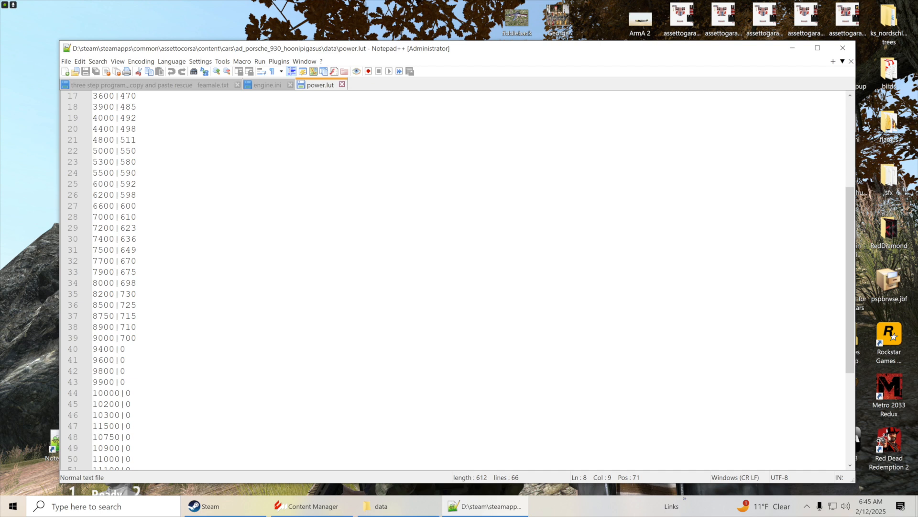
{"action": "scroll", "coordinate": [455, 280], "scroll_direction": "down", "scroll_amount": 6}
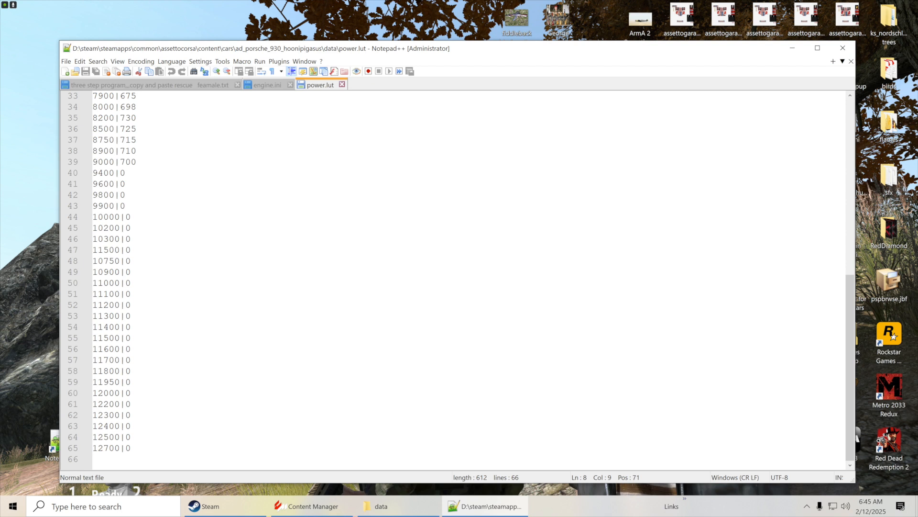
{"action": "scroll", "coordinate": [454, 277], "scroll_direction": "up", "scroll_amount": 2}
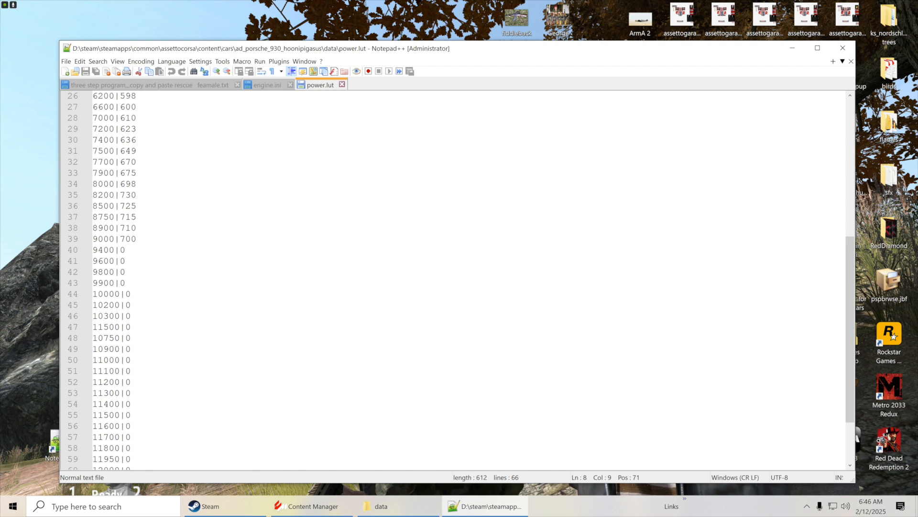
{"action": "scroll", "coordinate": [452, 280], "scroll_direction": "up", "scroll_amount": 8}
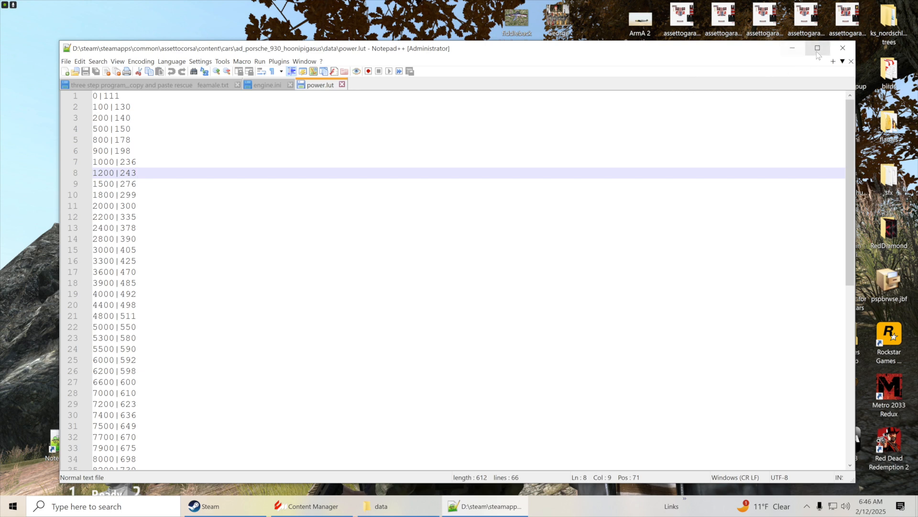
Close the editor window and open setup.ini from the Porsche's data folder in Notepad++
{"action": "left_click", "coordinate": [843, 48]}
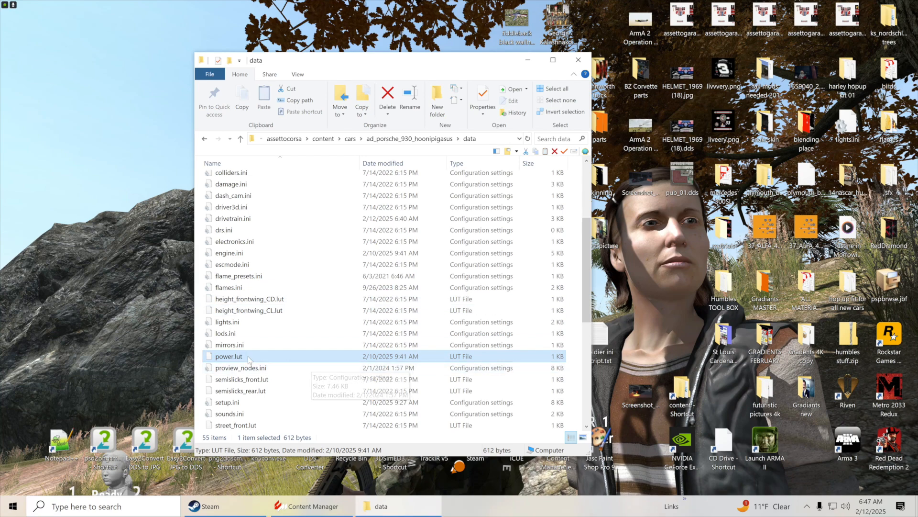
{"action": "scroll", "coordinate": [246, 364], "scroll_direction": "down", "scroll_amount": 1}
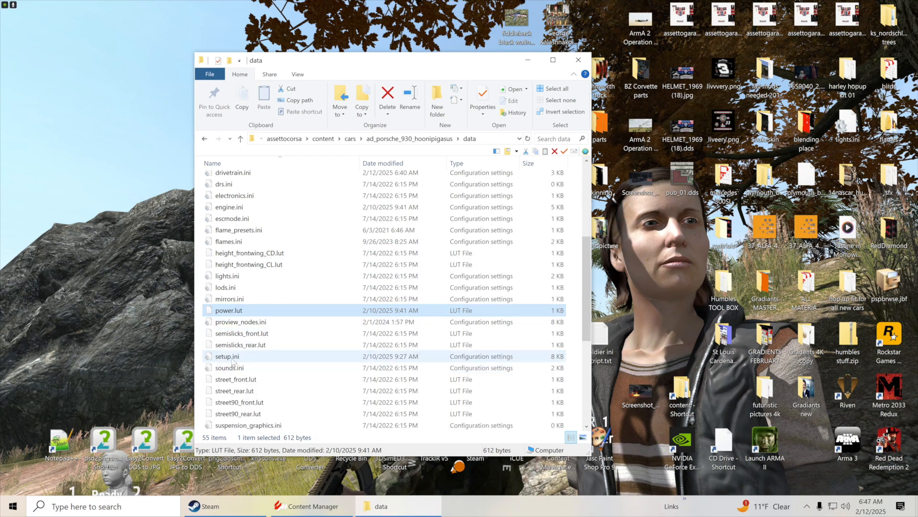
{"action": "right_click", "coordinate": [233, 362]}
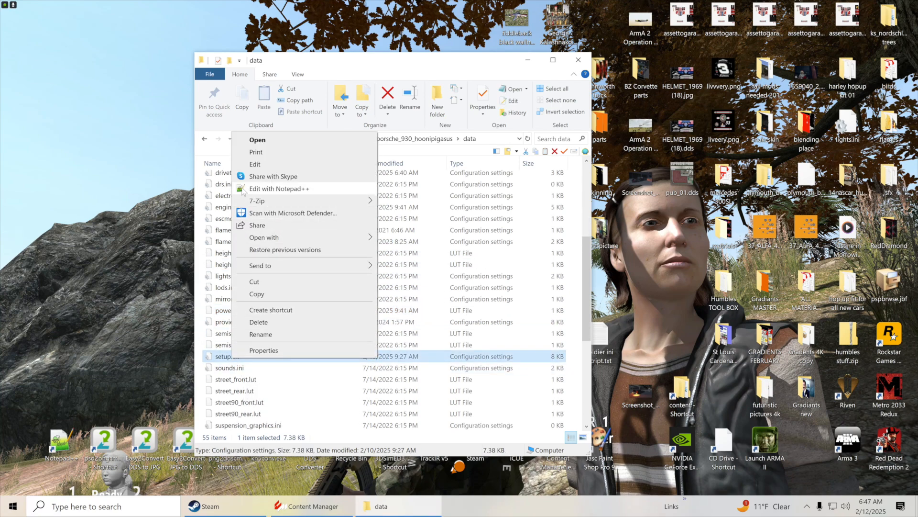
{"action": "left_click", "coordinate": [243, 191]}
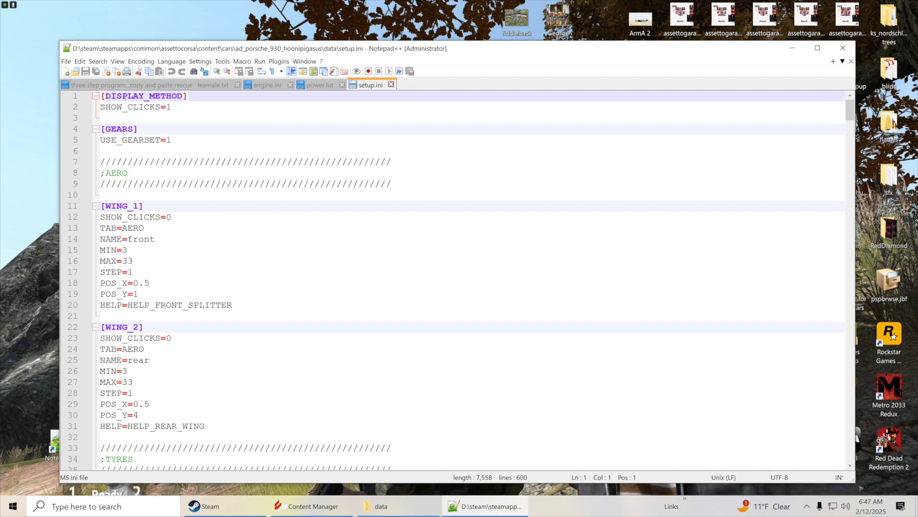
Examine the gears, aero wing, tyre pressure, suspension and travel range sections of setup.ini
{"action": "scroll", "coordinate": [459, 278], "scroll_direction": "down", "scroll_amount": 2}
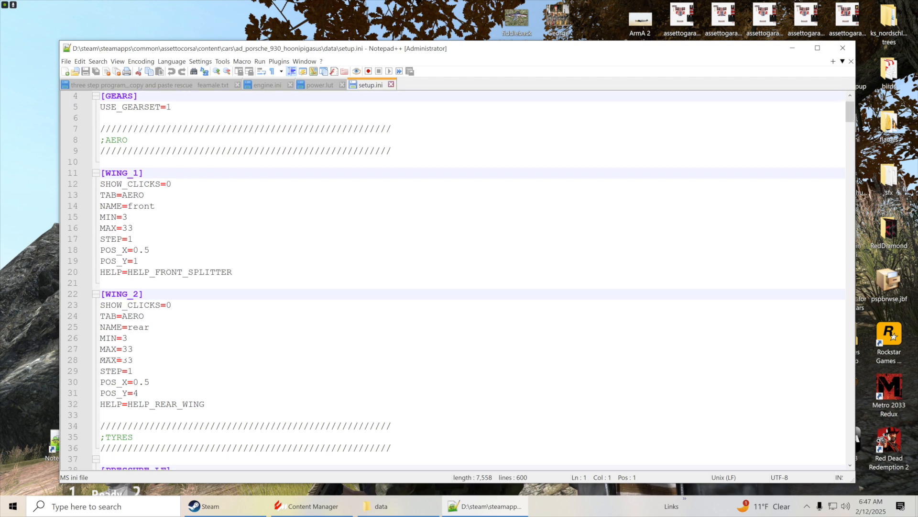
{"action": "scroll", "coordinate": [459, 277], "scroll_direction": "down", "scroll_amount": 3}
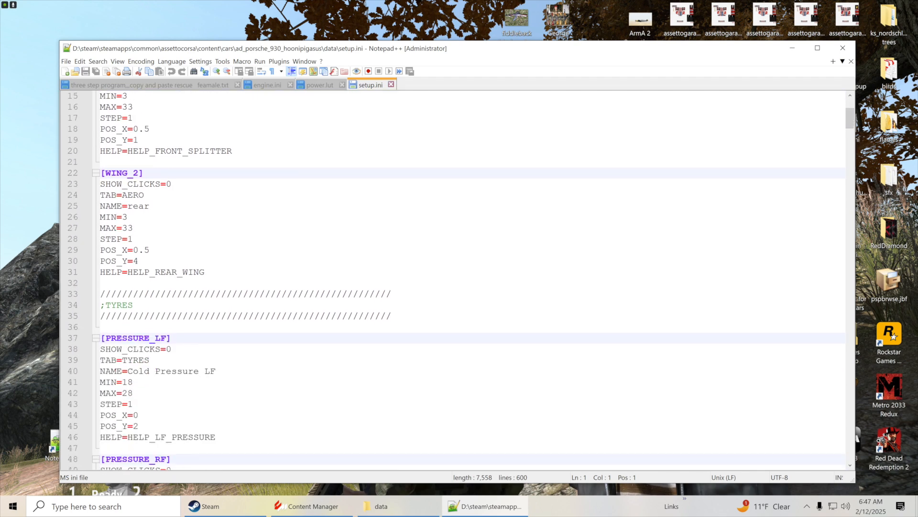
{"action": "scroll", "coordinate": [459, 278], "scroll_direction": "down", "scroll_amount": 9}
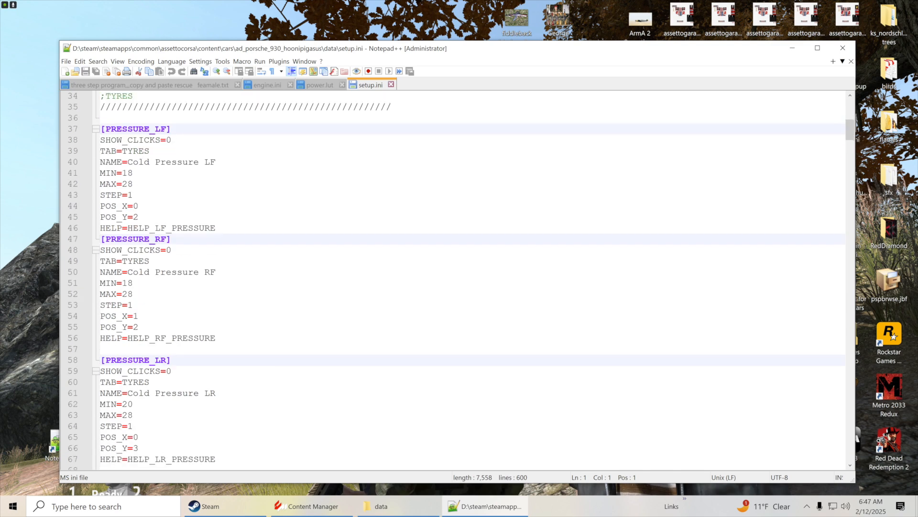
{"action": "scroll", "coordinate": [459, 278], "scroll_direction": "down", "scroll_amount": 5}
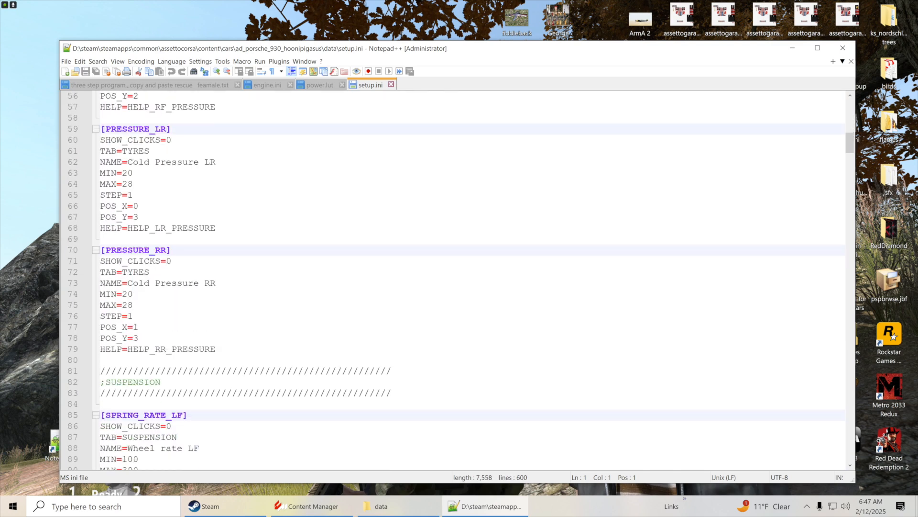
{"action": "scroll", "coordinate": [459, 278], "scroll_direction": "down", "scroll_amount": 7}
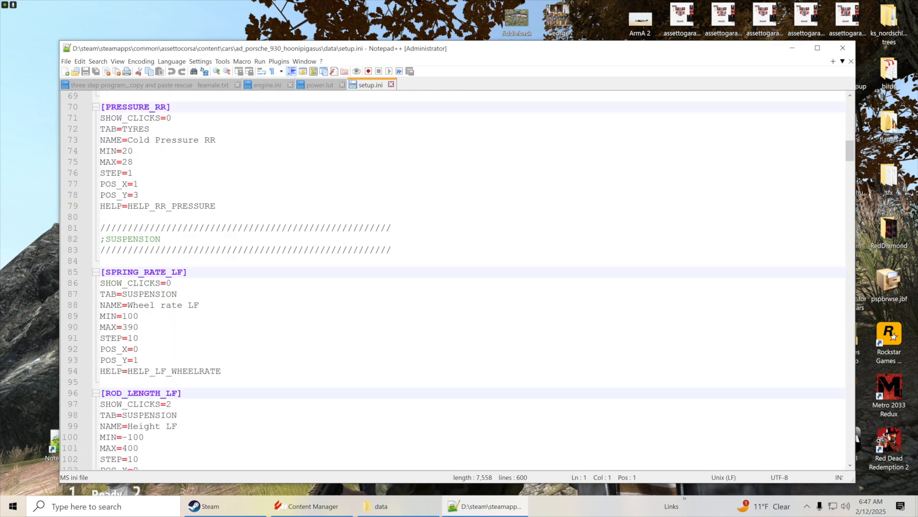
{"action": "scroll", "coordinate": [459, 278], "scroll_direction": "down", "scroll_amount": 2}
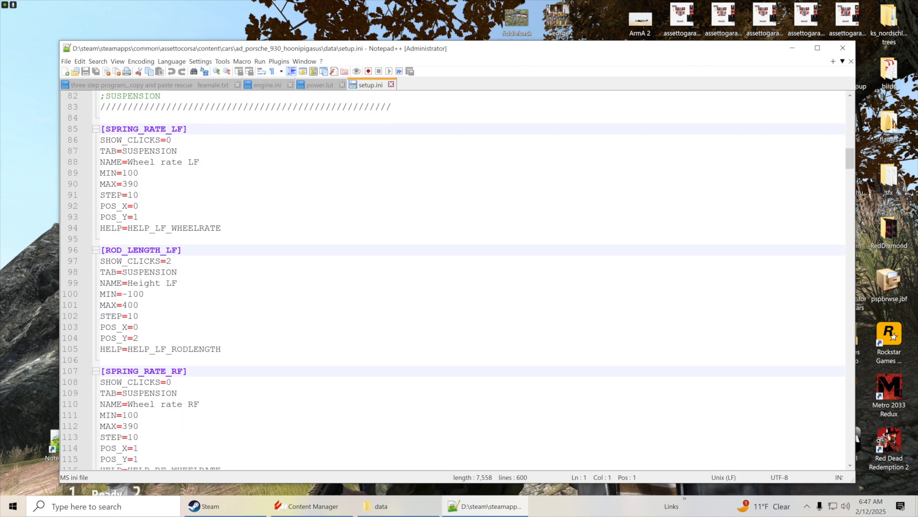
{"action": "scroll", "coordinate": [459, 278], "scroll_direction": "down", "scroll_amount": 12}
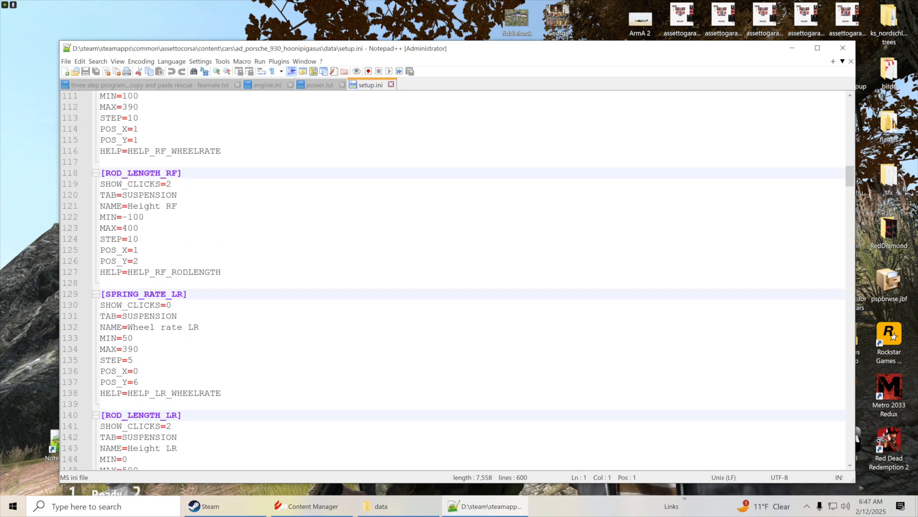
{"action": "scroll", "coordinate": [459, 277], "scroll_direction": "down", "scroll_amount": 14}
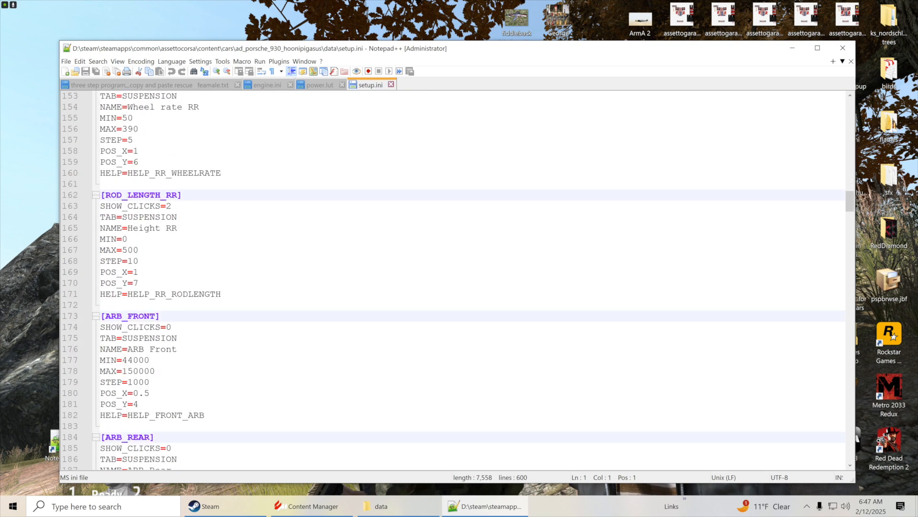
{"action": "scroll", "coordinate": [459, 278], "scroll_direction": "down", "scroll_amount": 2}
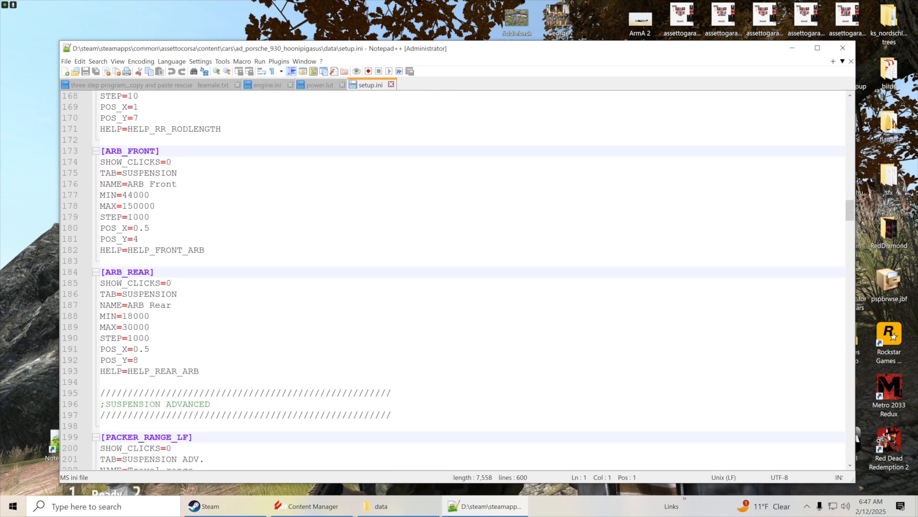
{"action": "scroll", "coordinate": [459, 277], "scroll_direction": "down", "scroll_amount": 6}
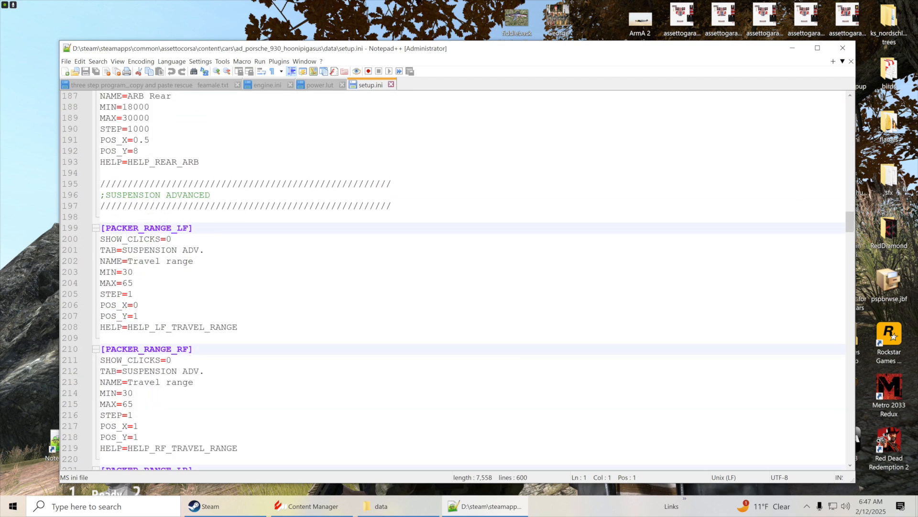
{"action": "scroll", "coordinate": [459, 277], "scroll_direction": "down", "scroll_amount": 4}
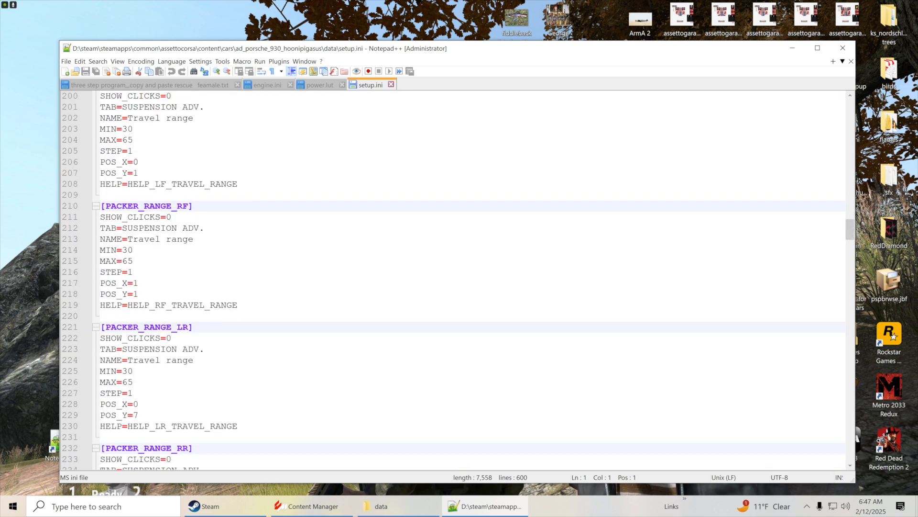
Examine the alignment sections for camber and toe and the front damper sections of setup.ini
{"action": "scroll", "coordinate": [459, 277], "scroll_direction": "down", "scroll_amount": 10}
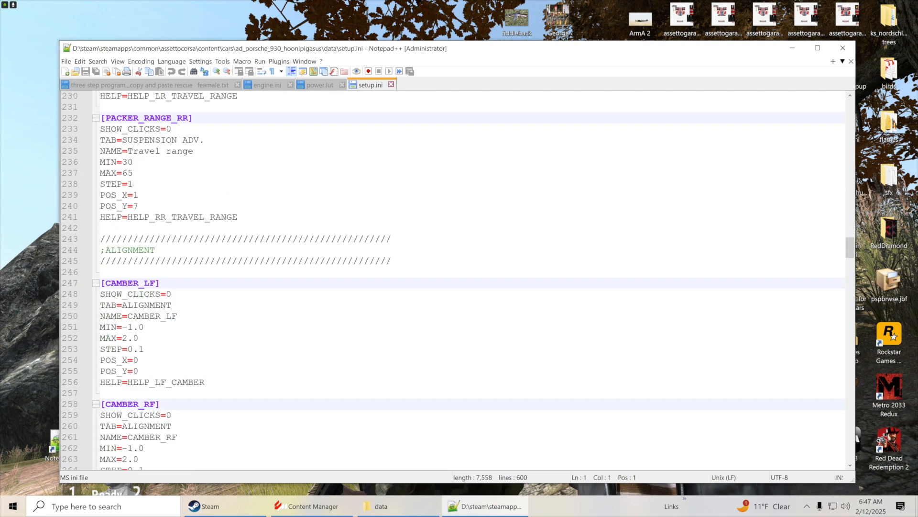
{"action": "scroll", "coordinate": [459, 278], "scroll_direction": "down", "scroll_amount": 2}
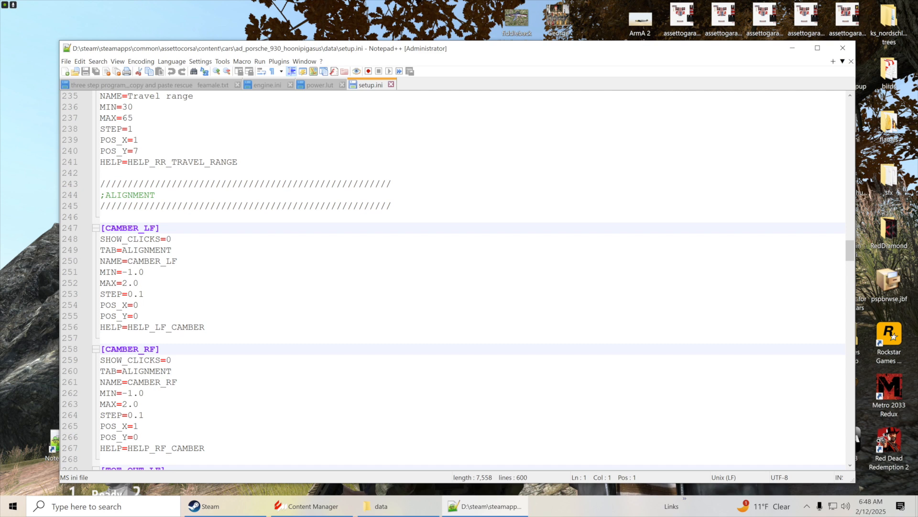
{"action": "scroll", "coordinate": [459, 282], "scroll_direction": "down", "scroll_amount": 3}
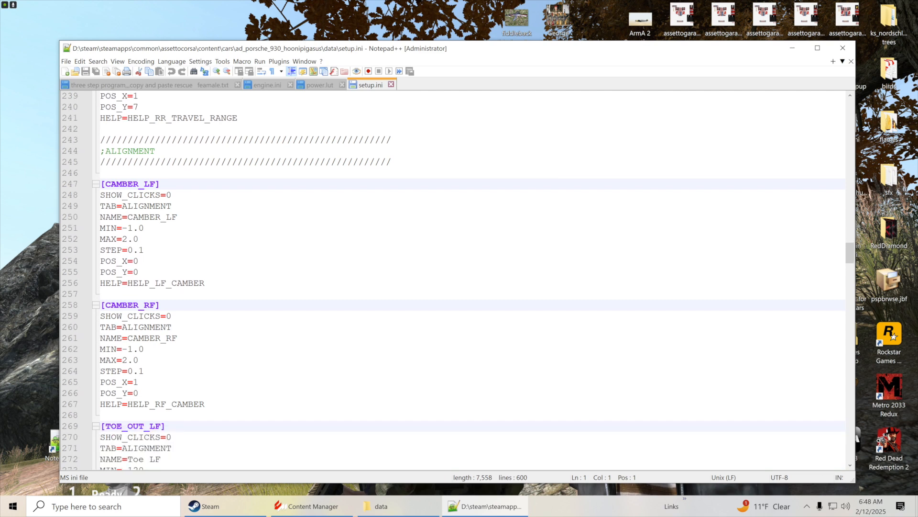
{"action": "scroll", "coordinate": [459, 281], "scroll_direction": "down", "scroll_amount": 4}
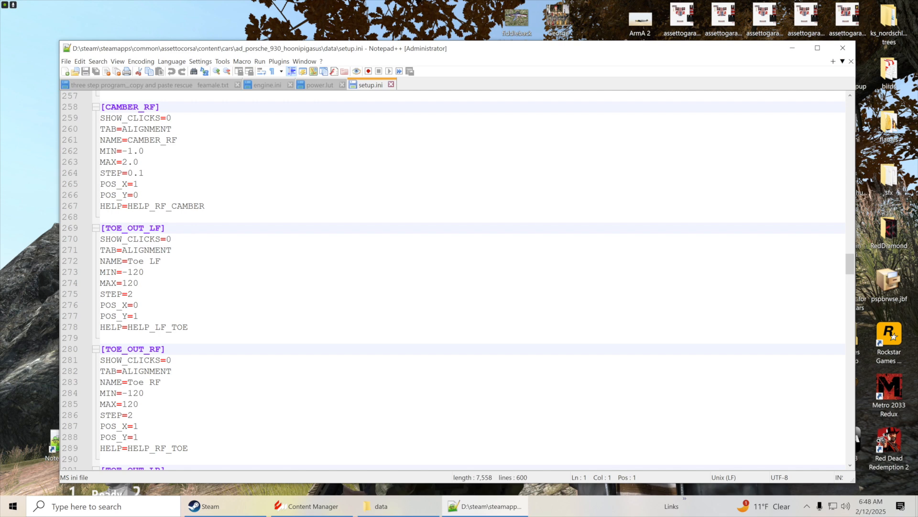
{"action": "scroll", "coordinate": [452, 280], "scroll_direction": "down", "scroll_amount": 7}
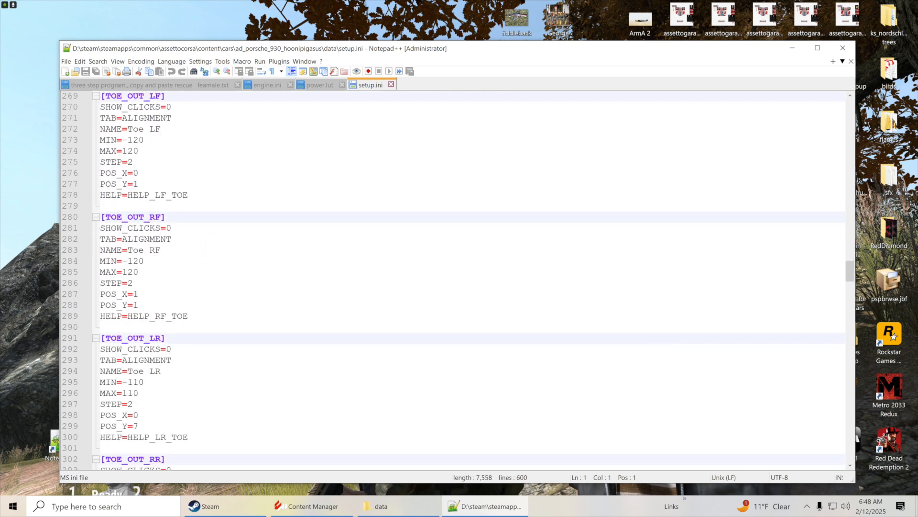
{"action": "scroll", "coordinate": [452, 280], "scroll_direction": "down", "scroll_amount": 5}
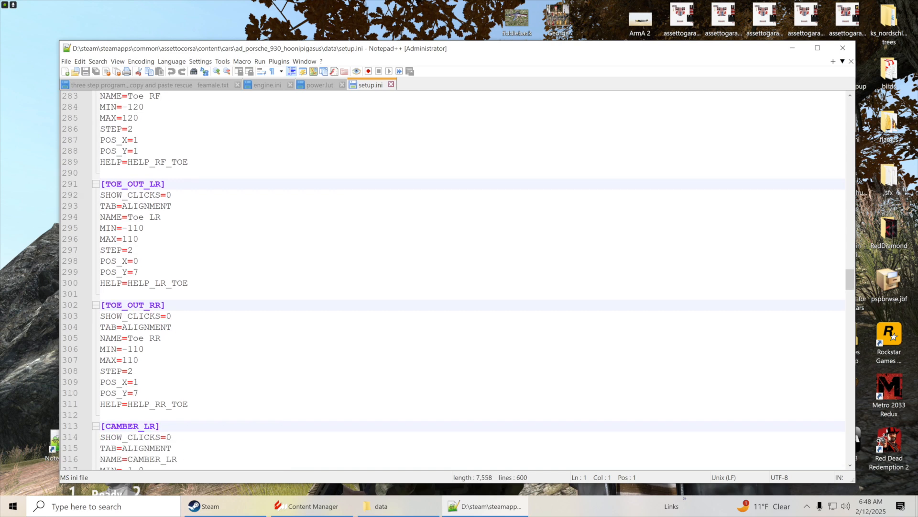
{"action": "scroll", "coordinate": [453, 280], "scroll_direction": "down", "scroll_amount": 3}
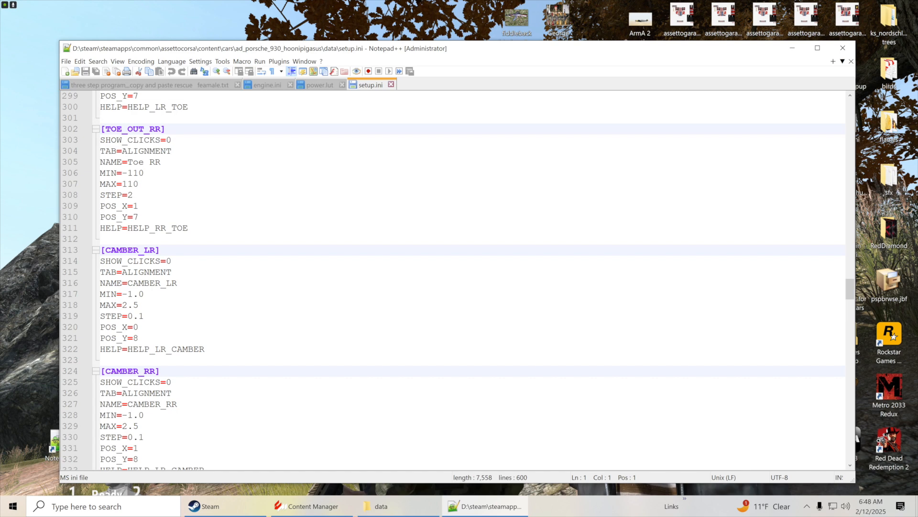
{"action": "scroll", "coordinate": [469, 281], "scroll_direction": "down", "scroll_amount": 8}
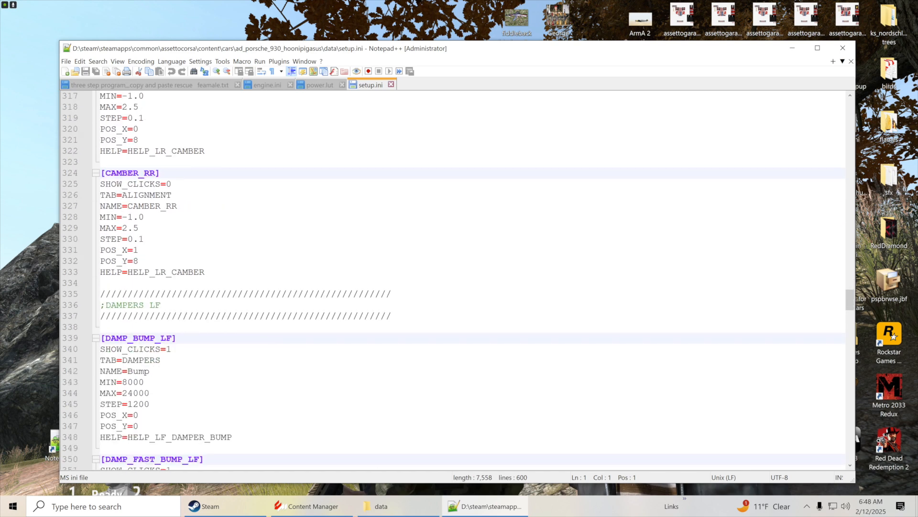
{"action": "scroll", "coordinate": [468, 281], "scroll_direction": "down", "scroll_amount": 7}
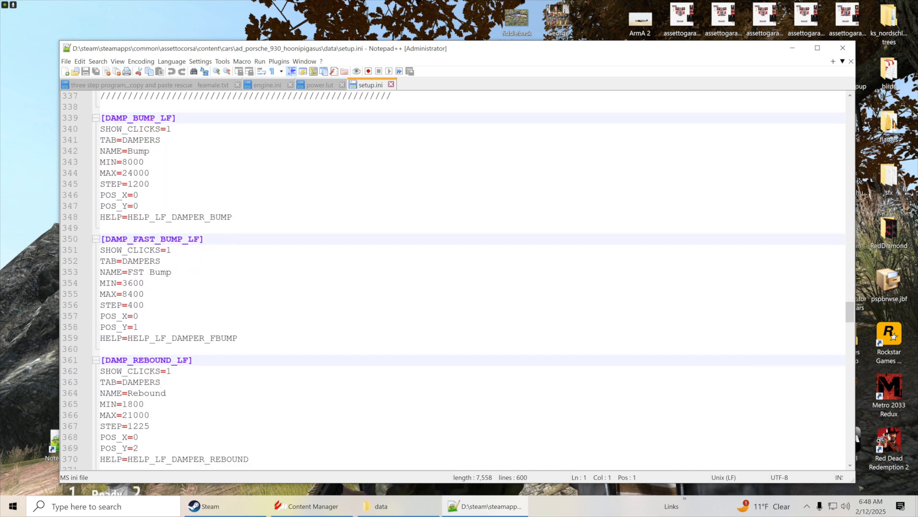
{"action": "scroll", "coordinate": [469, 281], "scroll_direction": "down", "scroll_amount": 7}
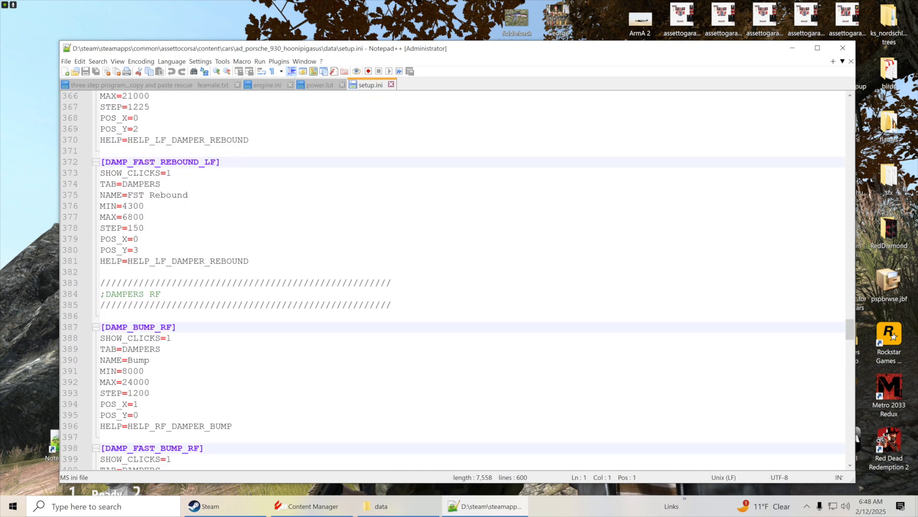
Set MAX to 45 in the DIFF_COAST section under DRIVETRAIN in setup.ini and save the file
{"action": "left_click_drag", "start_coordinate": [849, 328], "coordinate": [851, 404]}
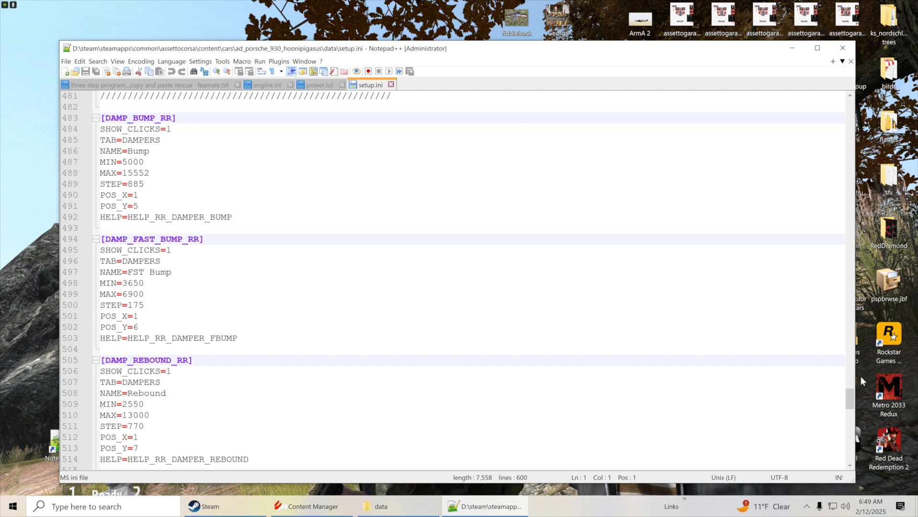
{"action": "left_click_drag", "start_coordinate": [851, 401], "coordinate": [851, 417]}
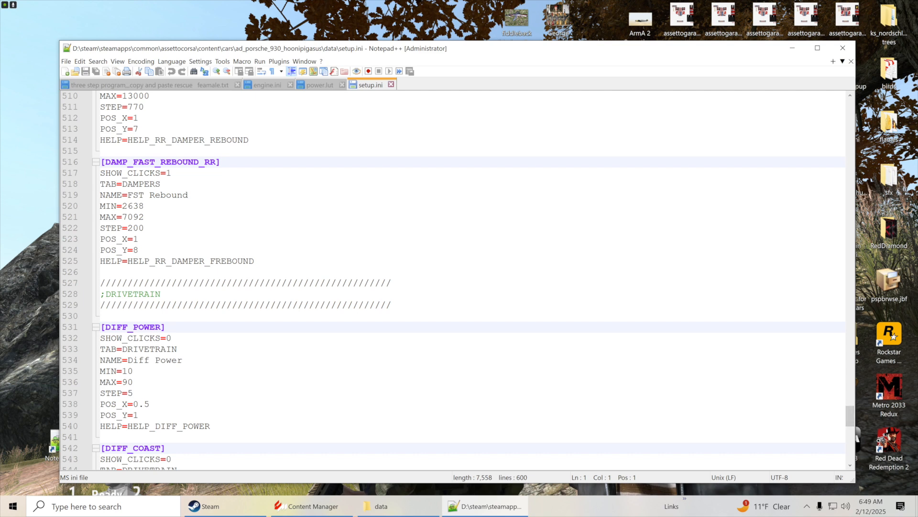
{"action": "scroll", "coordinate": [456, 282], "scroll_direction": "down", "scroll_amount": 3}
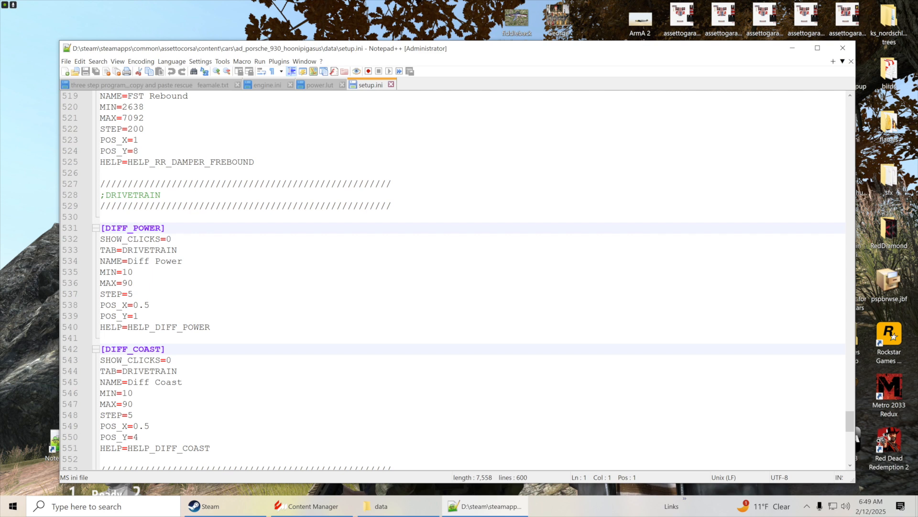
{"action": "scroll", "coordinate": [456, 281], "scroll_direction": "down", "scroll_amount": 2}
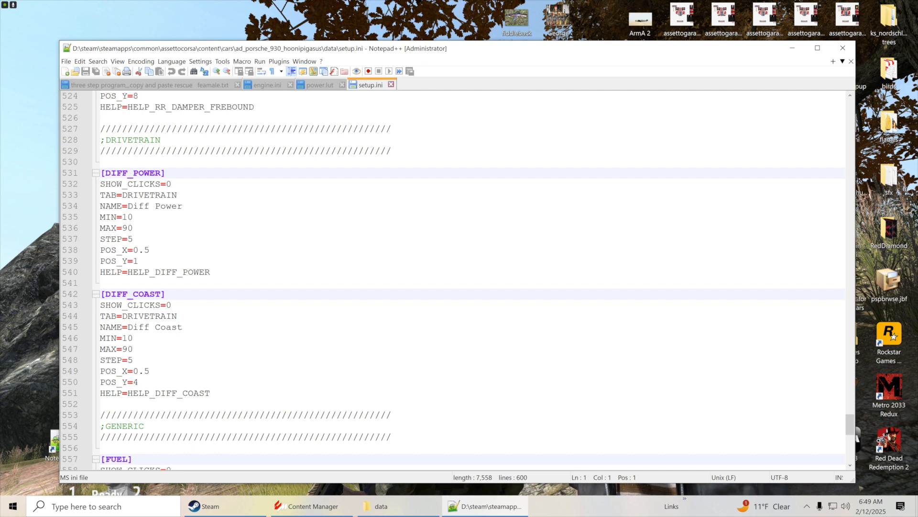
{"action": "double_click", "coordinate": [127, 348]}
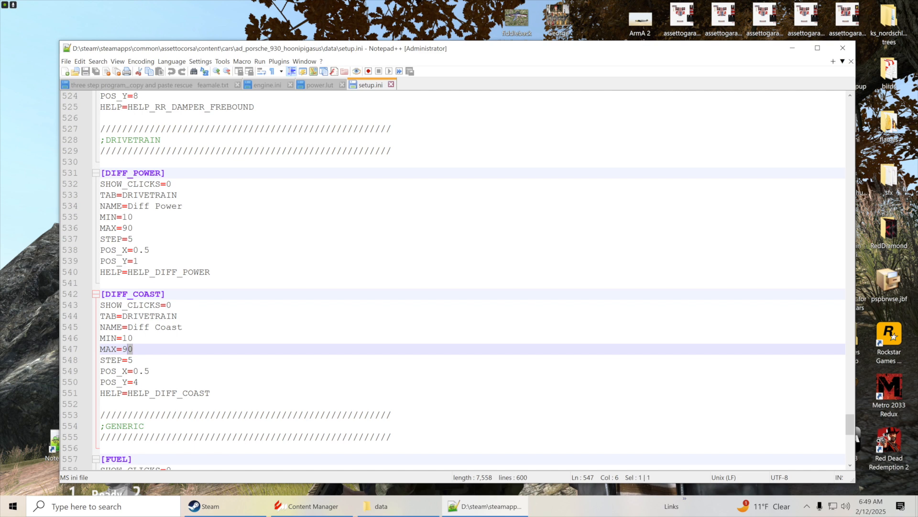
{"action": "type", "text": "455"}
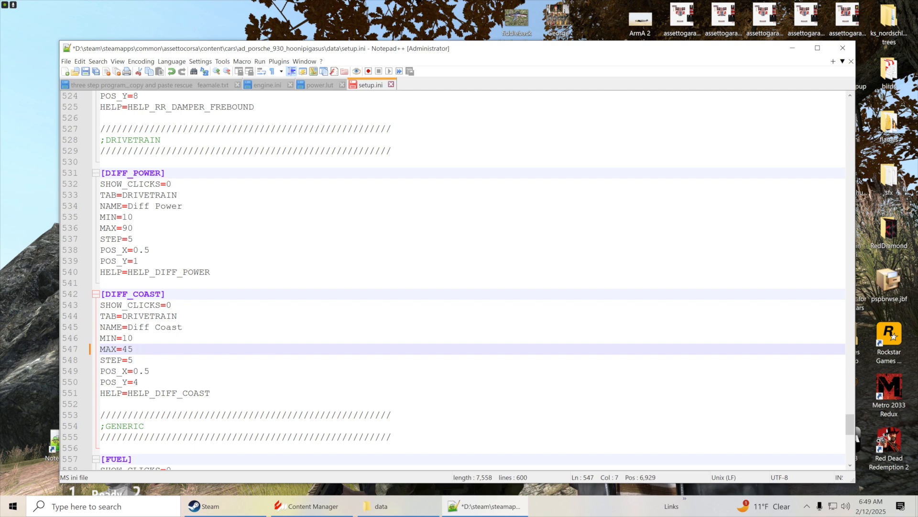
{"action": "left_click", "coordinate": [85, 71]}
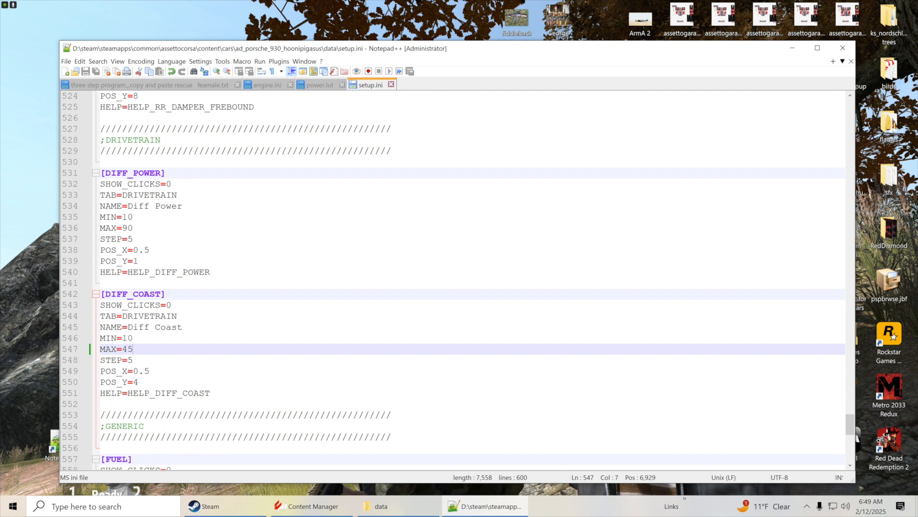
Examine the FUEL, STEER_ASSIST, BRAKE_POWER_MULT and FRONT_BIAS sections through to the end of setup.ini
{"action": "scroll", "coordinate": [460, 281], "scroll_direction": "down", "scroll_amount": 3}
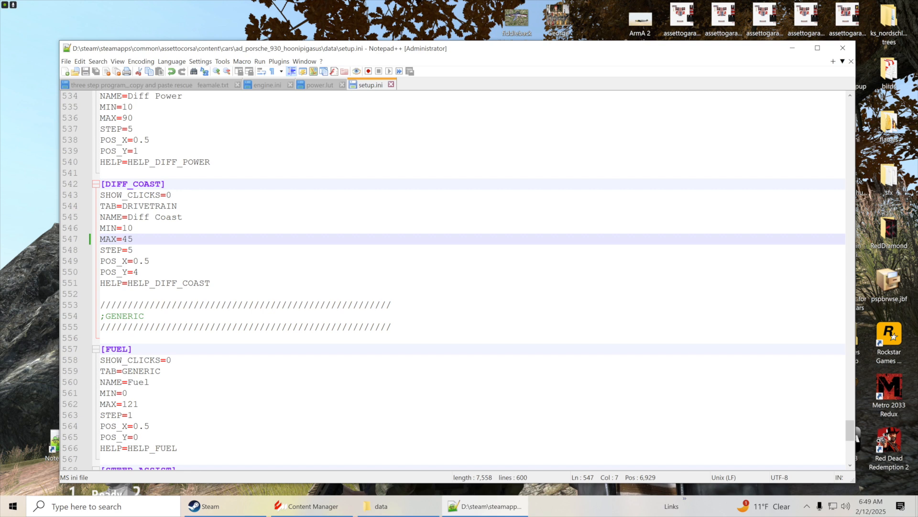
{"action": "scroll", "coordinate": [459, 282], "scroll_direction": "down", "scroll_amount": 4}
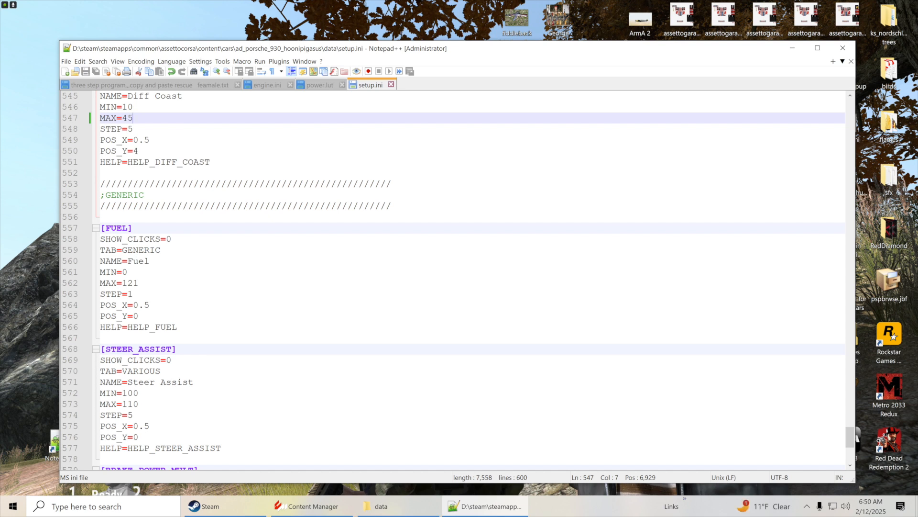
{"action": "scroll", "coordinate": [457, 280], "scroll_direction": "down", "scroll_amount": 3}
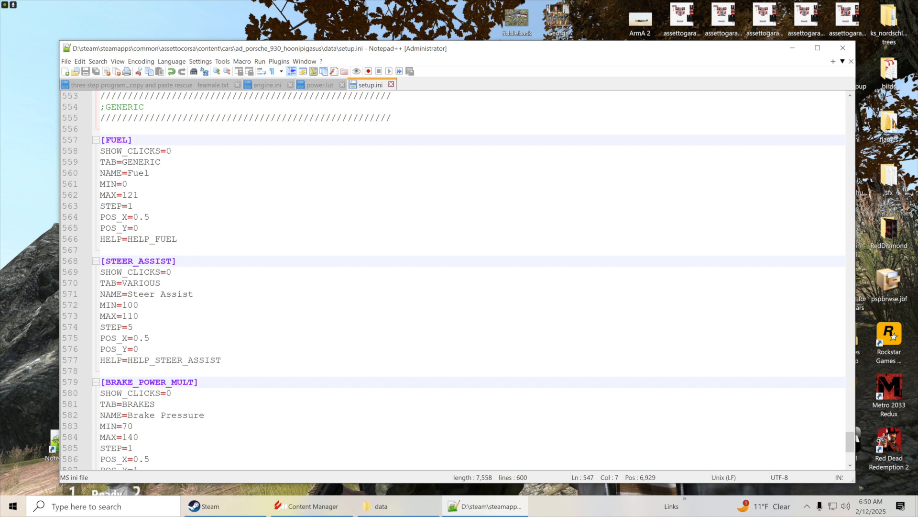
{"action": "scroll", "coordinate": [455, 280], "scroll_direction": "down", "scroll_amount": 2}
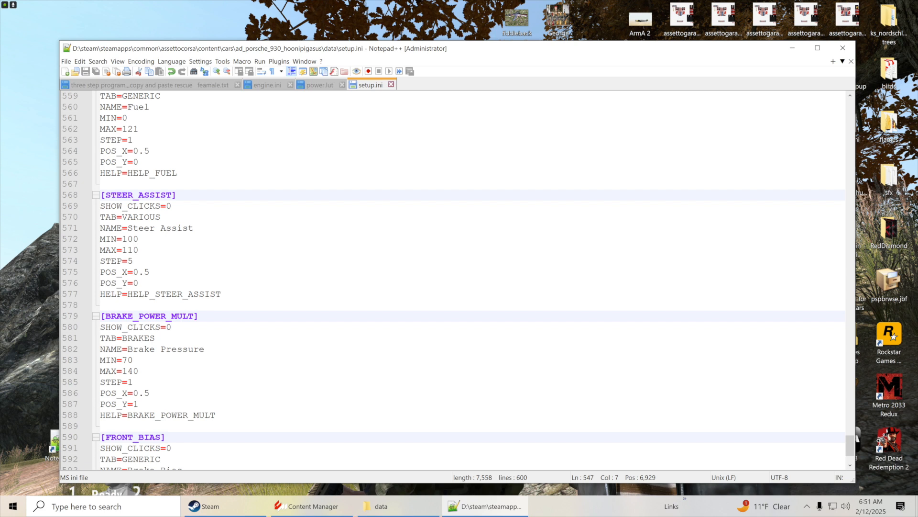
{"action": "scroll", "coordinate": [461, 281], "scroll_direction": "down", "scroll_amount": 2}
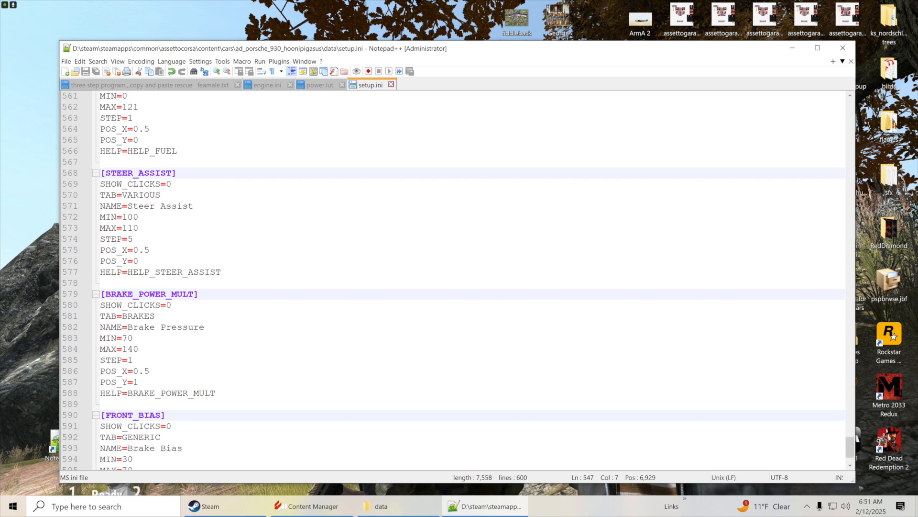
{"action": "scroll", "coordinate": [461, 281], "scroll_direction": "down", "scroll_amount": 1}
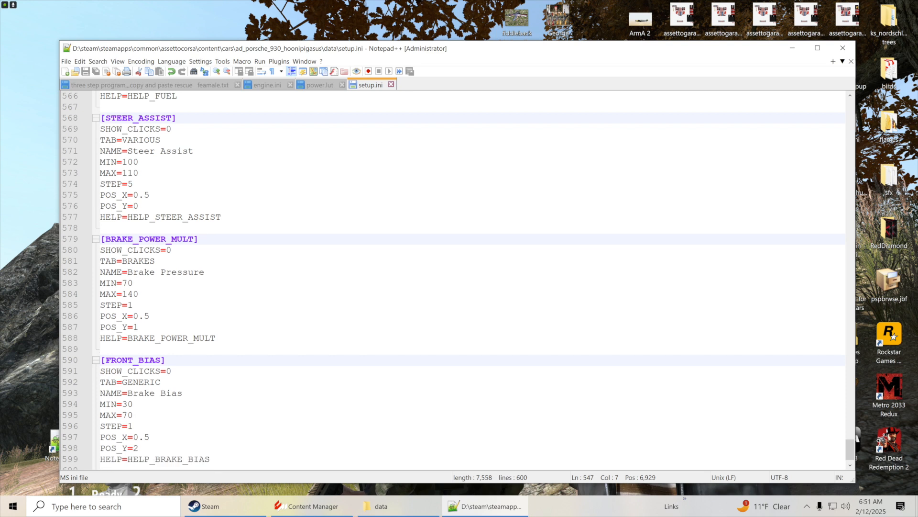
{"action": "scroll", "coordinate": [461, 281], "scroll_direction": "down", "scroll_amount": 1}
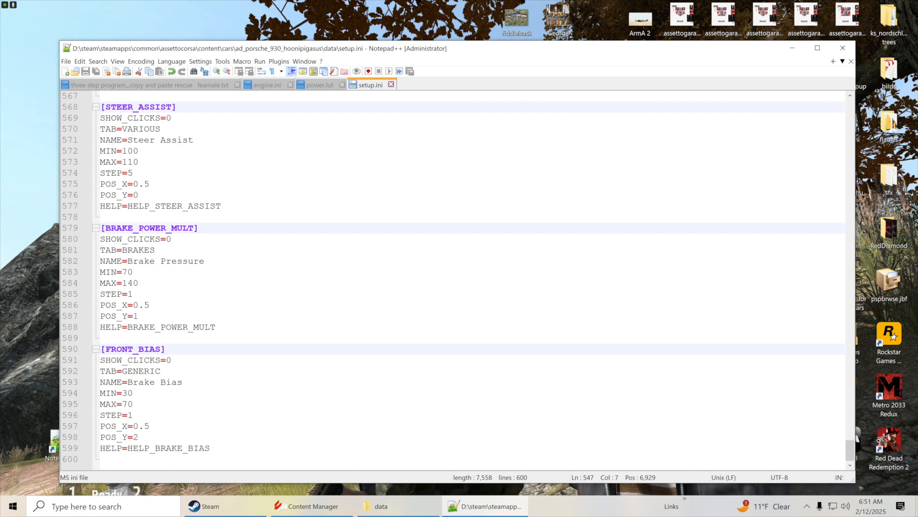
Close the setup.ini editor, minimise the data folder window and switch to Content Manager
{"action": "scroll", "coordinate": [452, 280], "scroll_direction": "up", "scroll_amount": 2}
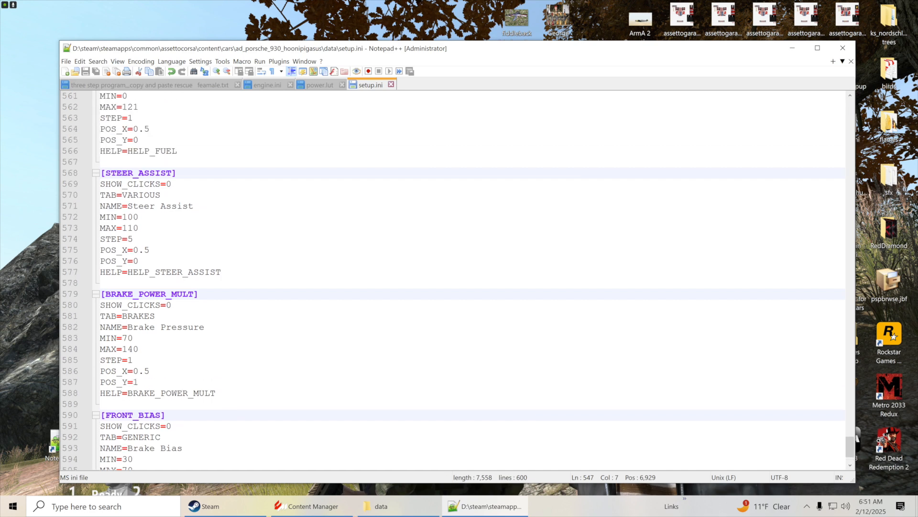
{"action": "left_click", "coordinate": [843, 50]}
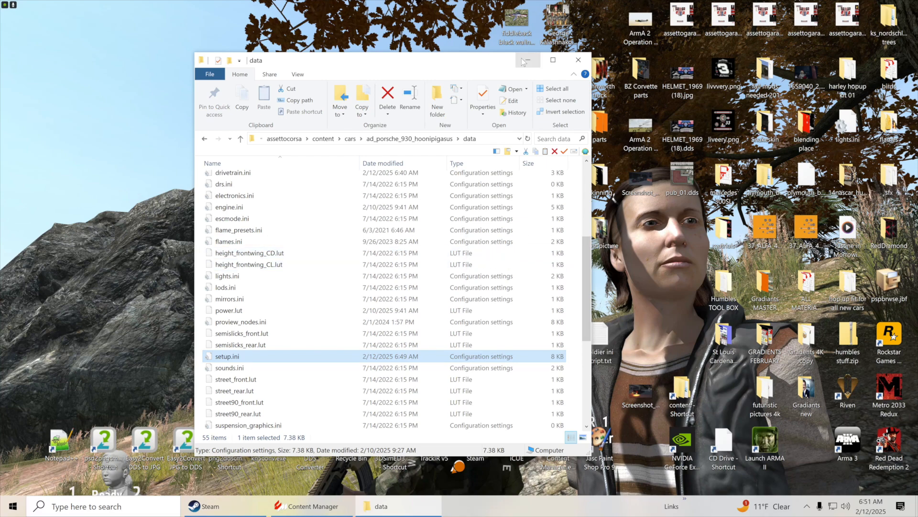
{"action": "left_click", "coordinate": [526, 60]}
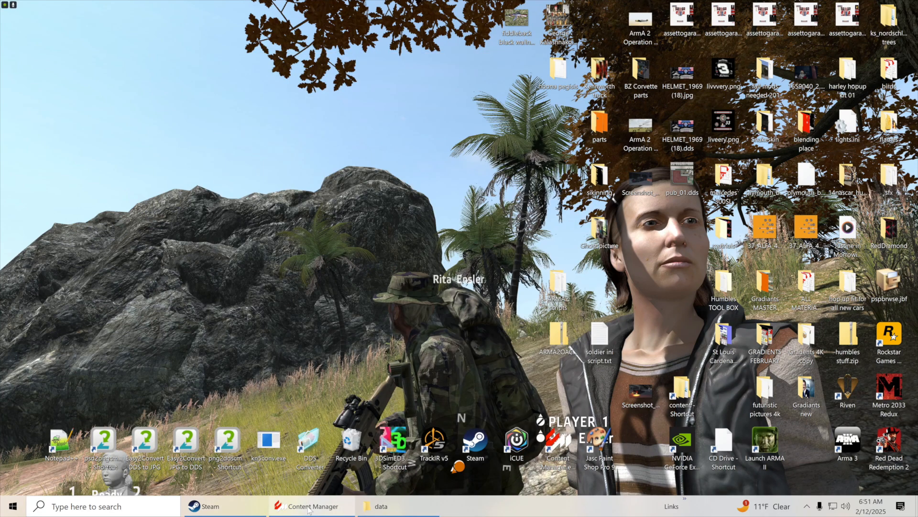
{"action": "left_click", "coordinate": [308, 510]}
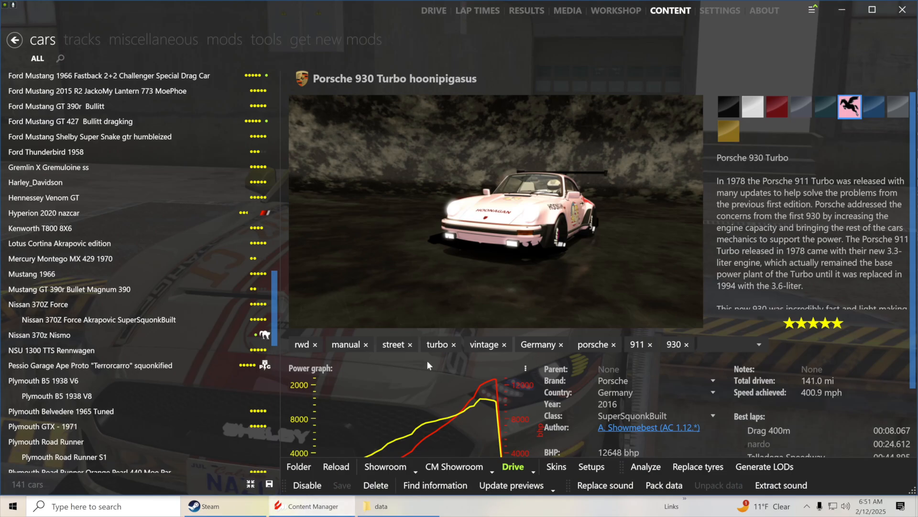
Choose PIKES PEAK as the track for the Porsche 930 Turbo hoonipigasus and start the practice session
{"action": "left_click", "coordinate": [425, 13]}
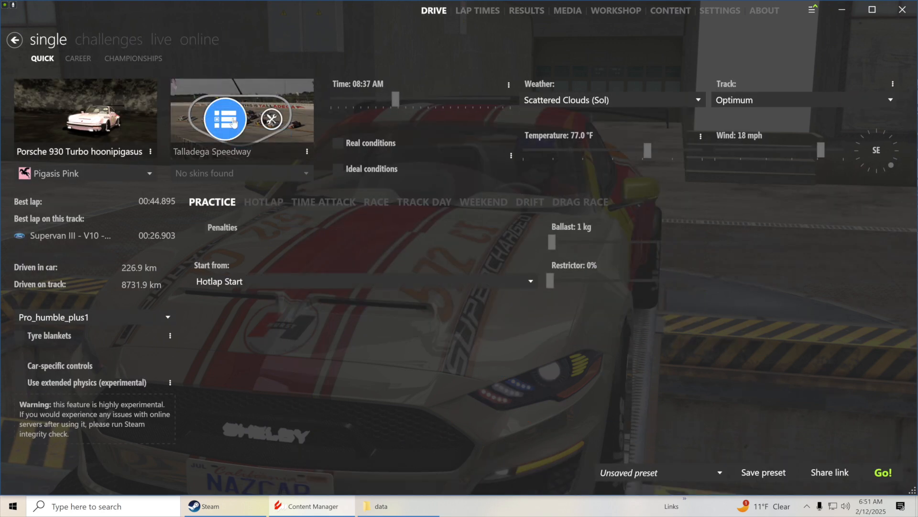
{"action": "left_click", "coordinate": [233, 122]}
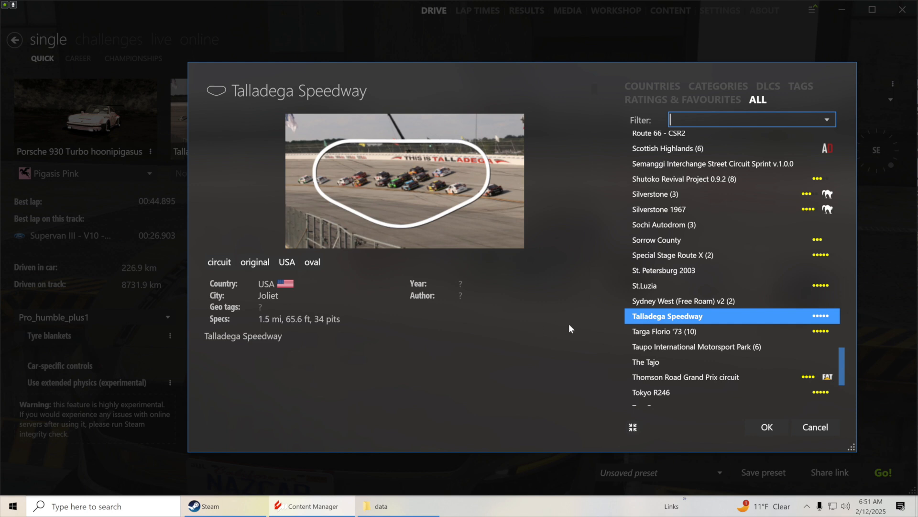
{"action": "scroll", "coordinate": [685, 305], "scroll_direction": "down", "scroll_amount": 2}
{"action": "scroll", "coordinate": [684, 306], "scroll_direction": "down", "scroll_amount": 3}
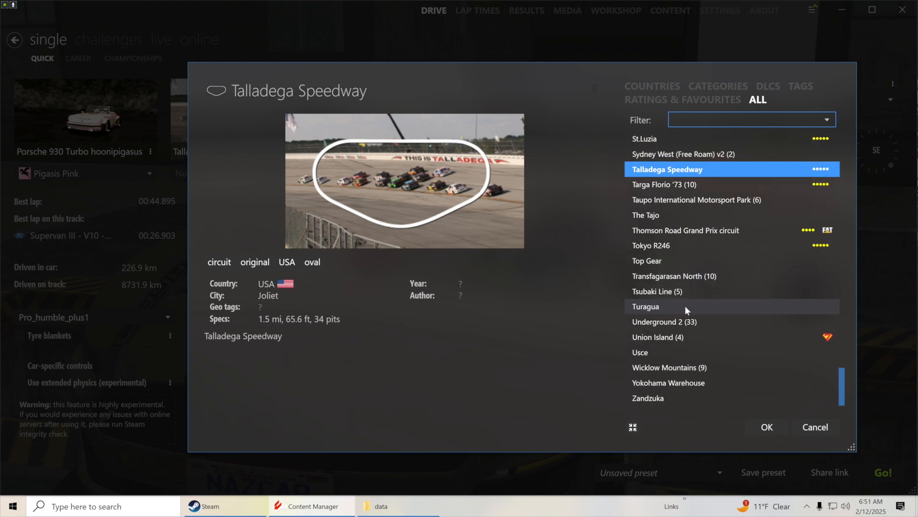
{"action": "scroll", "coordinate": [685, 306], "scroll_direction": "up", "scroll_amount": 7}
{"action": "scroll", "coordinate": [685, 305], "scroll_direction": "up", "scroll_amount": 3}
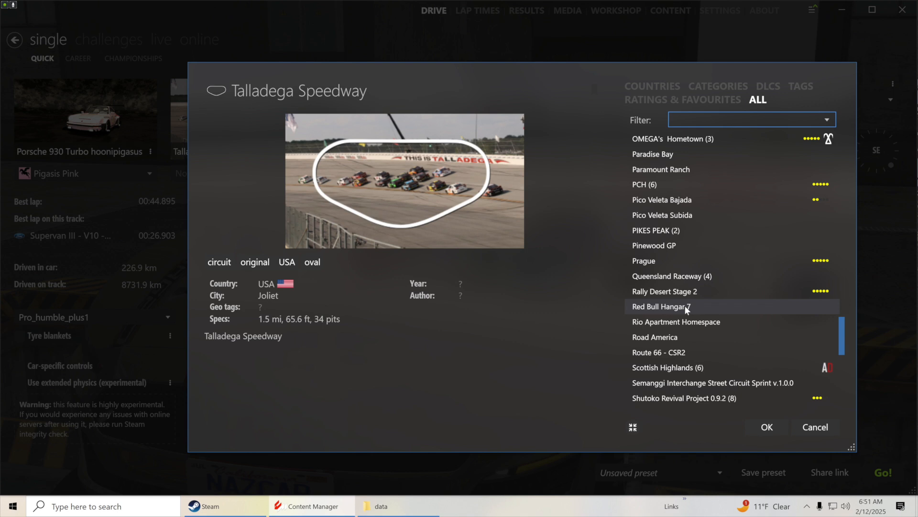
{"action": "left_click", "coordinate": [659, 231]}
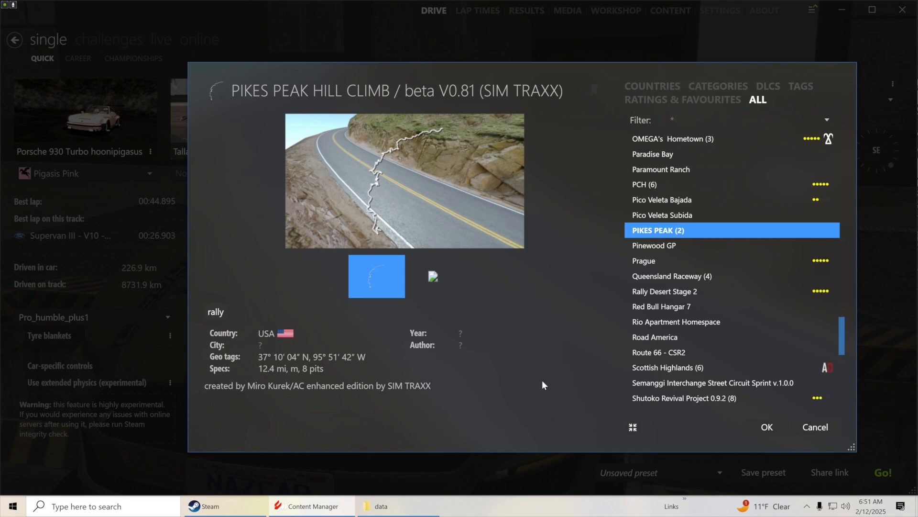
{"action": "left_click", "coordinate": [765, 427]}
{"action": "left_click", "coordinate": [877, 474]}
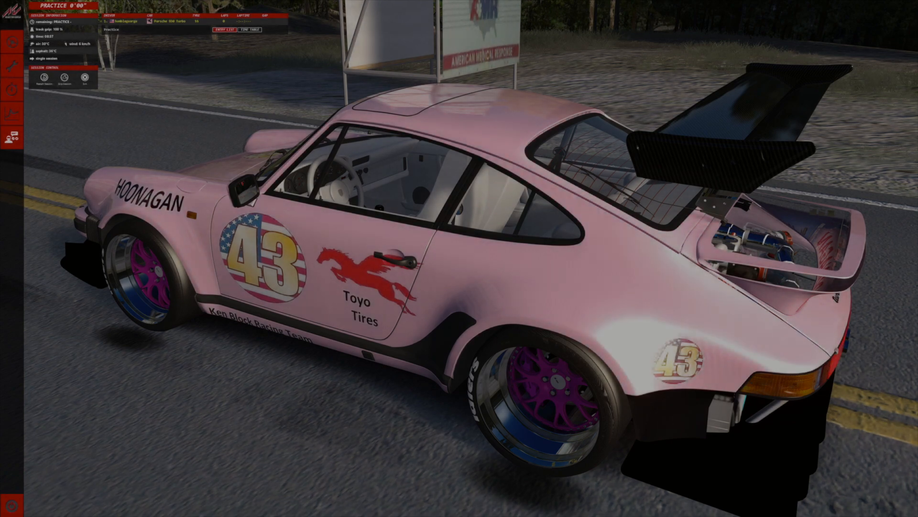
Load the saved Pikes Peak setup "Hoonipigasus 1 pit 2025" and get into the car on the track
{"action": "left_click", "coordinate": [12, 67]}
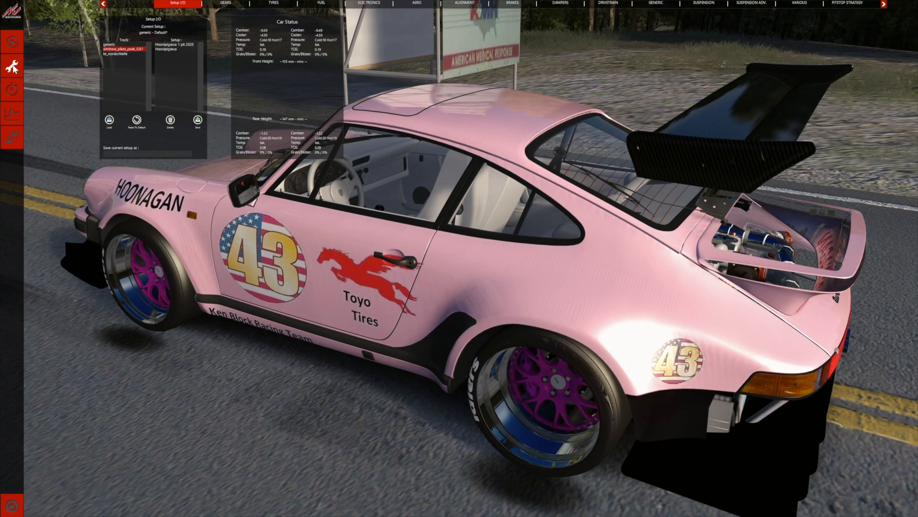
{"action": "left_click", "coordinate": [173, 45]}
{"action": "left_click", "coordinate": [110, 121]}
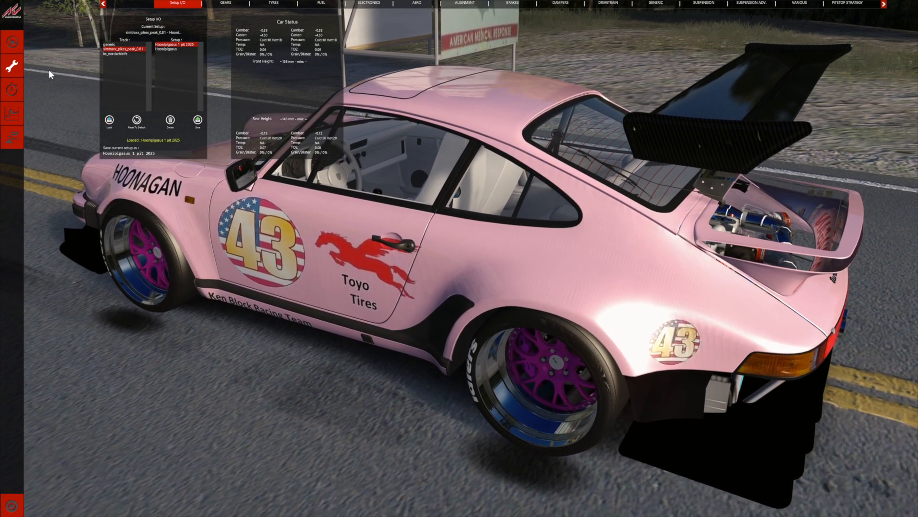
{"action": "left_click", "coordinate": [13, 42]}
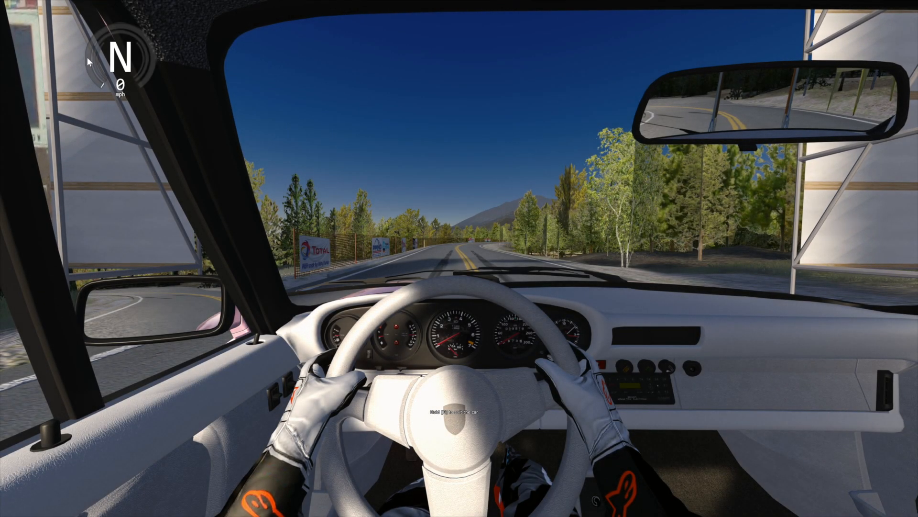
Reposition the gear and speed gauge over the windscreen pillar and drive the first road section, shifting up to third gear
{"action": "left_click_drag", "start_coordinate": [123, 60], "coordinate": [190, 42]}
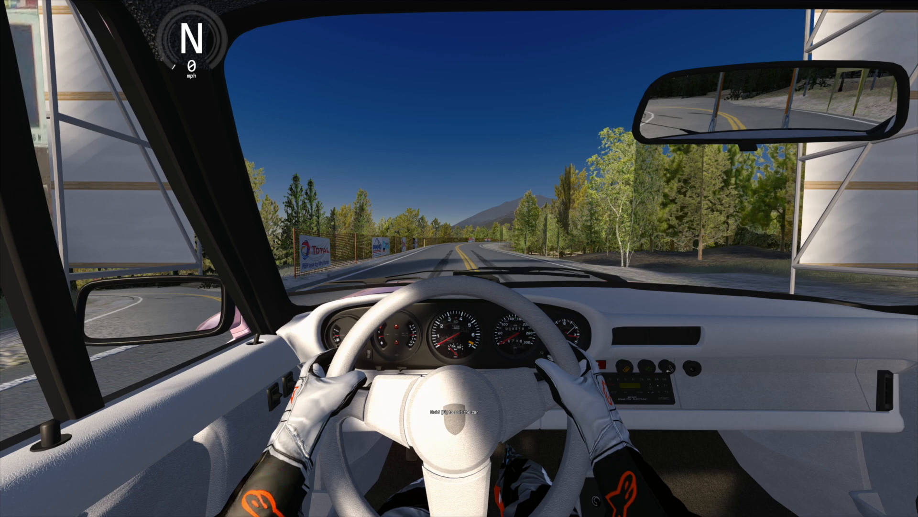
{"action": "key", "text": "shift"}
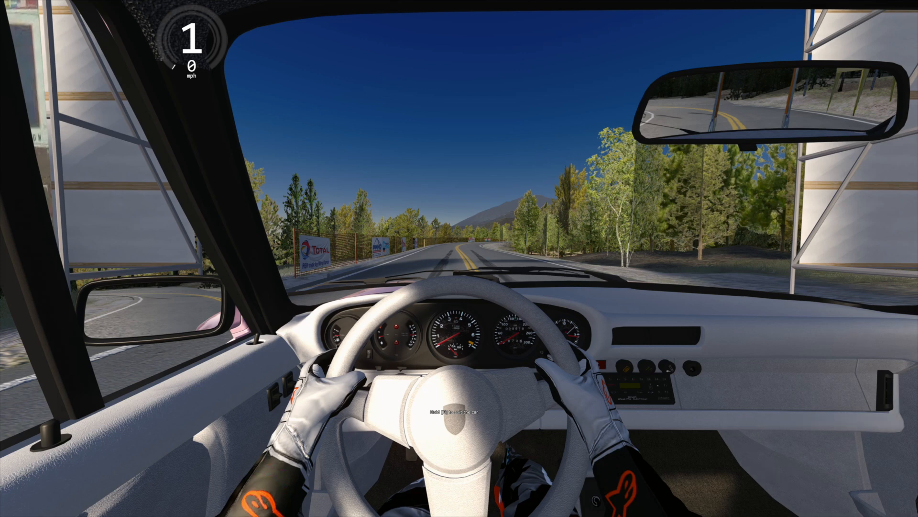
{"action": "key", "text": "w"}
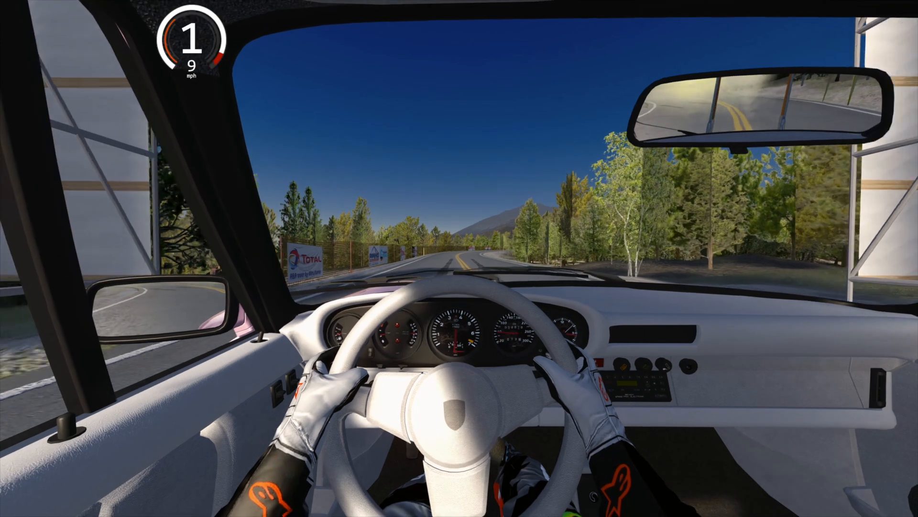
{"action": "key", "text": "shift"}
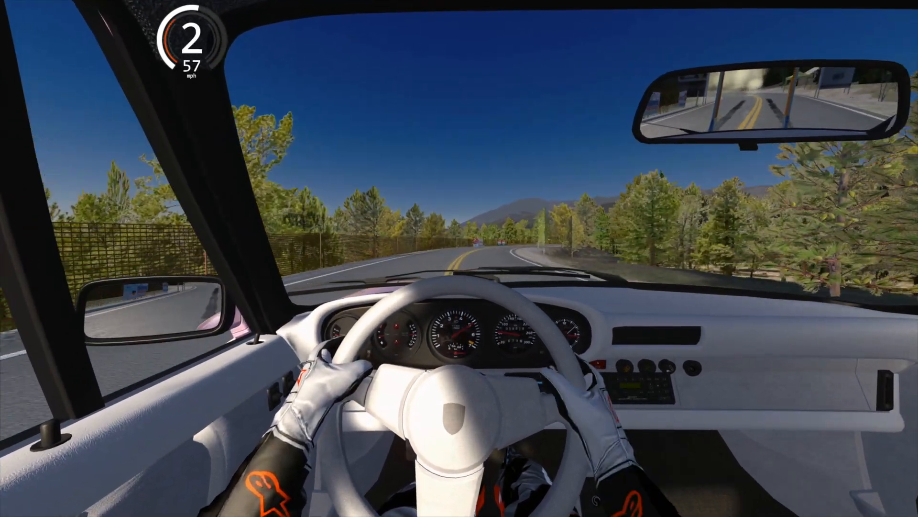
{"action": "key", "text": "d"}
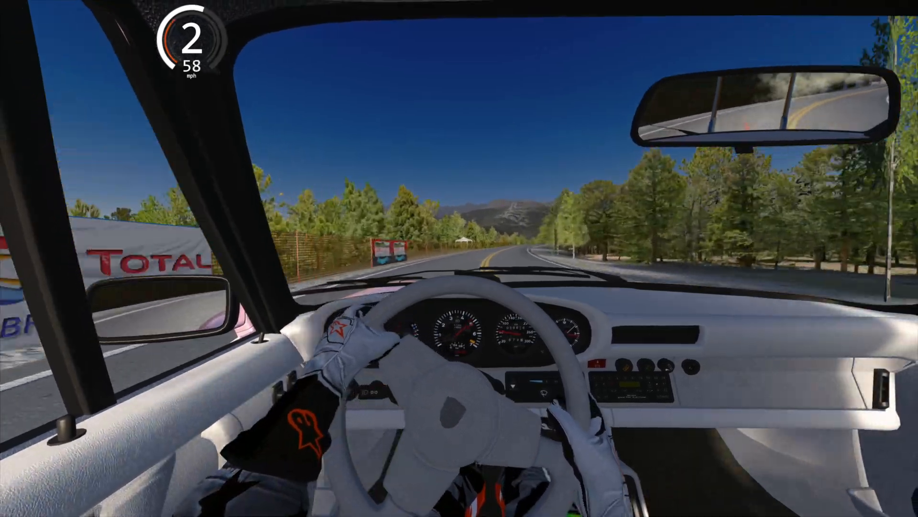
{"action": "key", "text": "shift"}
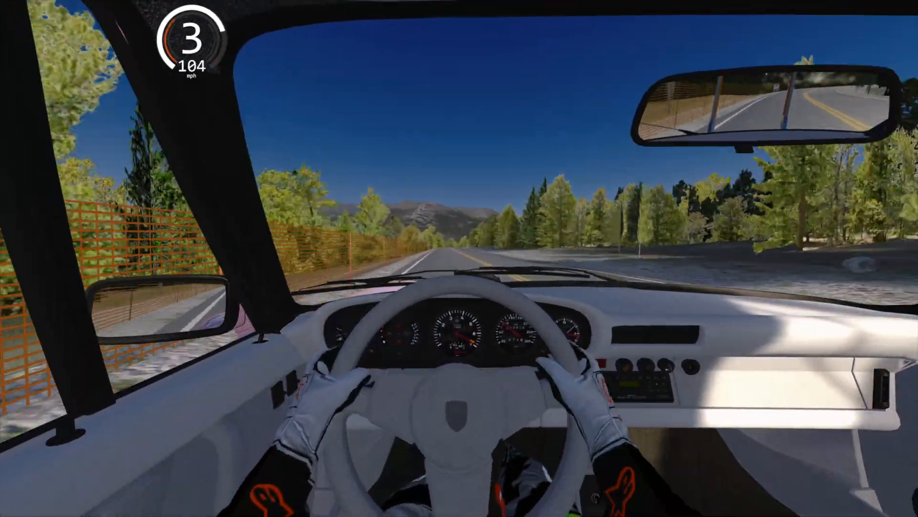
{"action": "key", "text": "ctrl"}
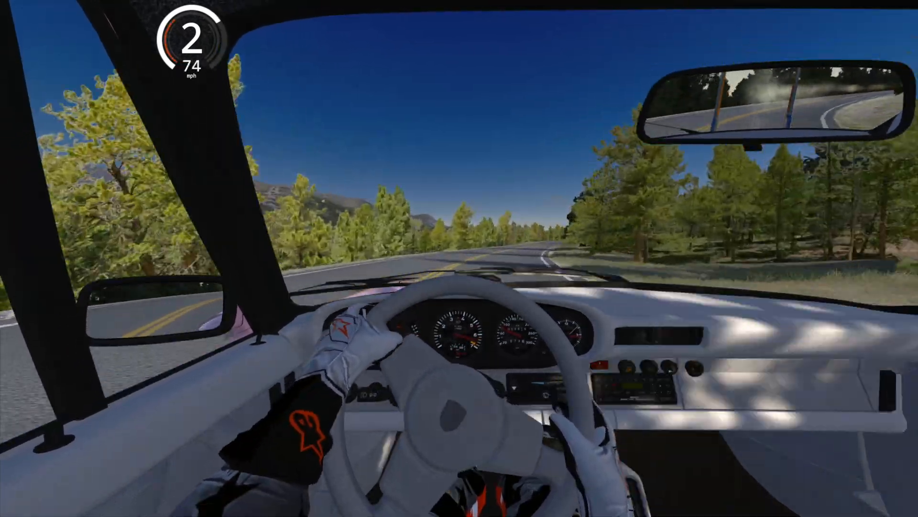
{"action": "key", "text": "shift"}
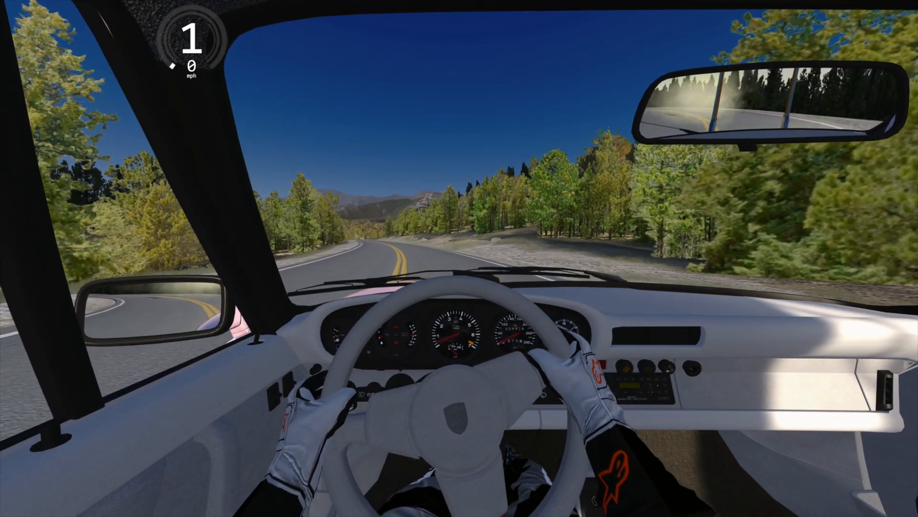
Set the stationary car's turbo boost to 30% and bring it down to 0%
{"action": "key", "text": "2"}
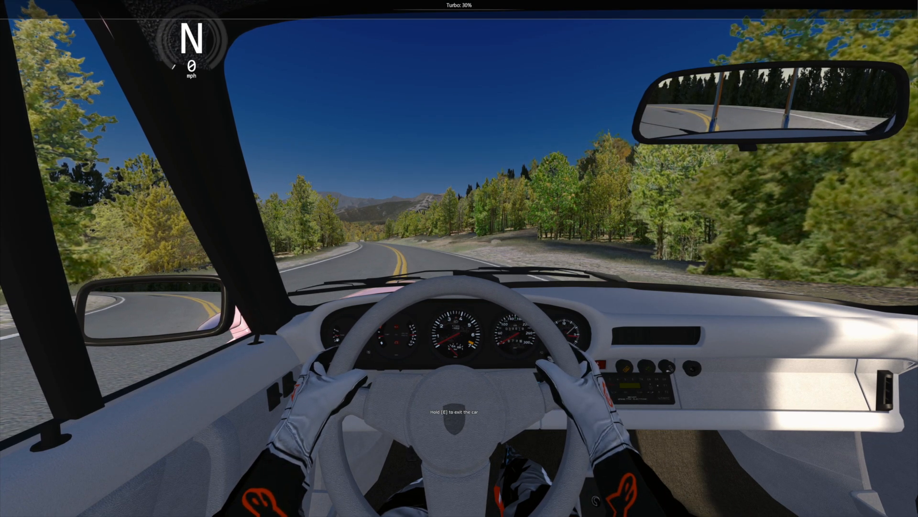
{"action": "key", "text": "5"}
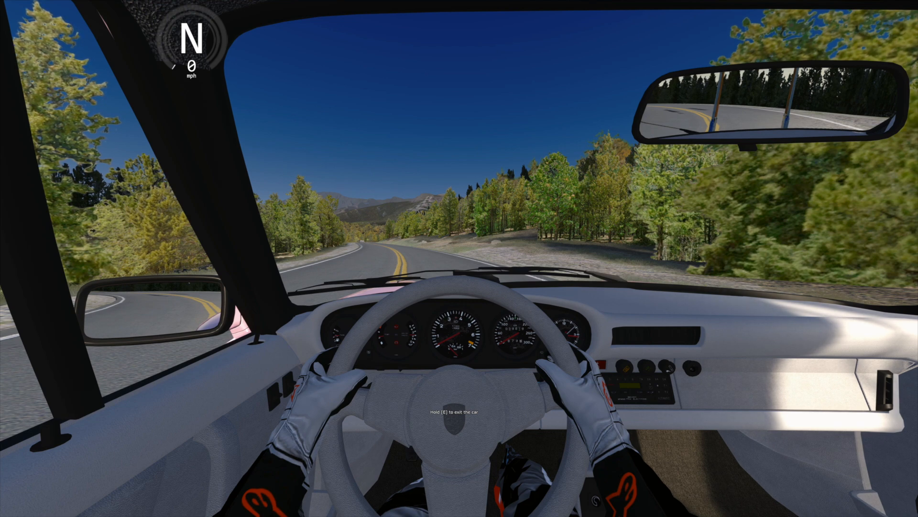
{"action": "key", "text": "ctrl+shift+u"}
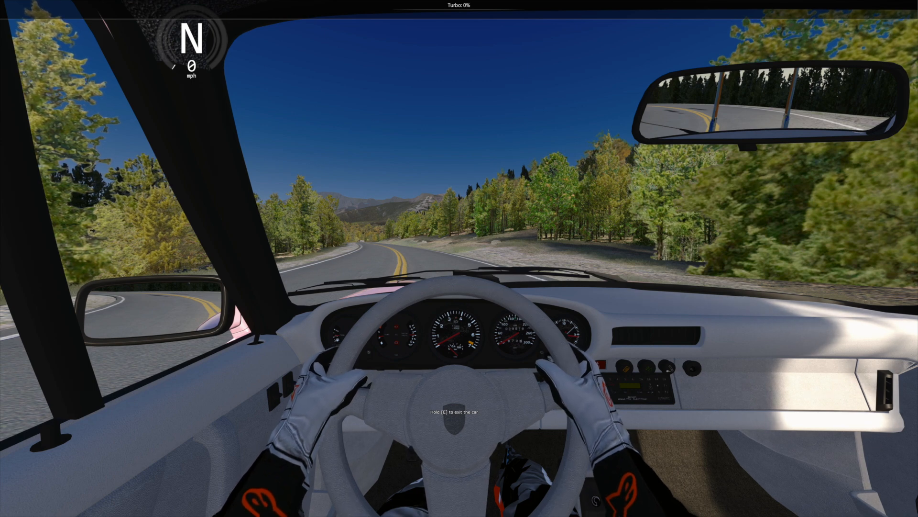
Rev the stopped car in neutral with the turbo at 0% and pull away up the hill in first gear
{"action": "key", "text": "a"}
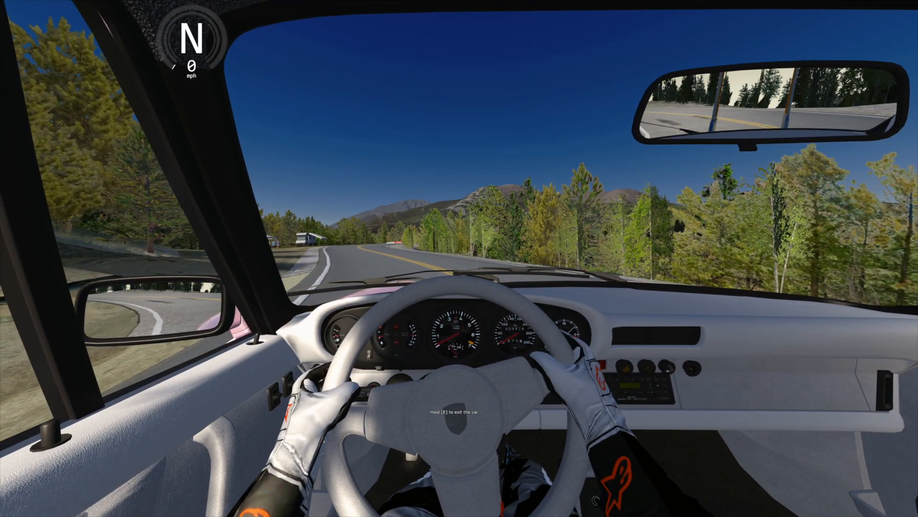
{"action": "key", "text": "1"}
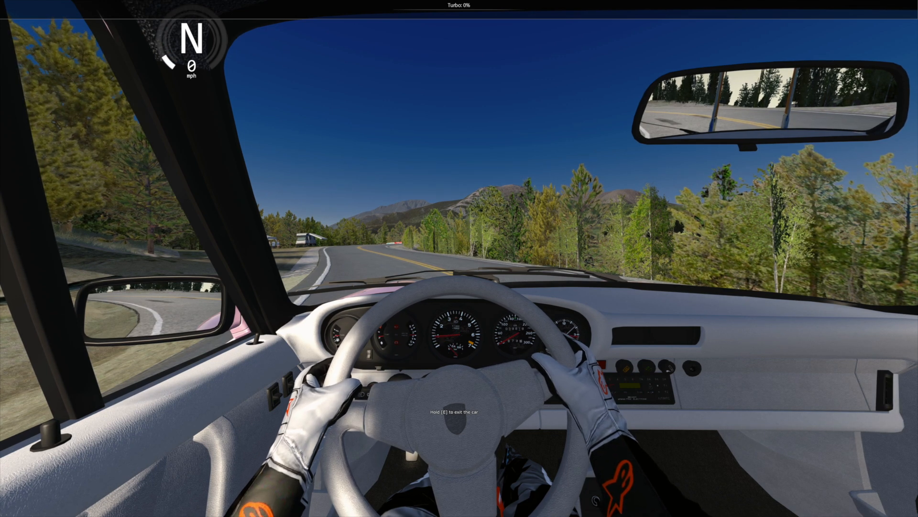
{"action": "key", "text": "a"}
{"action": "key", "text": "z"}
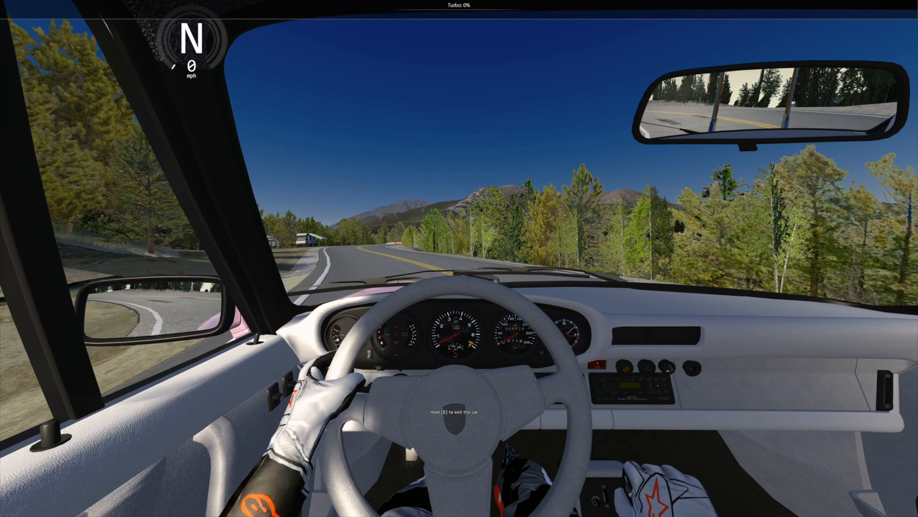
{"action": "key", "text": "a"}
{"action": "key", "text": "z"}
{"action": "key", "text": "a"}
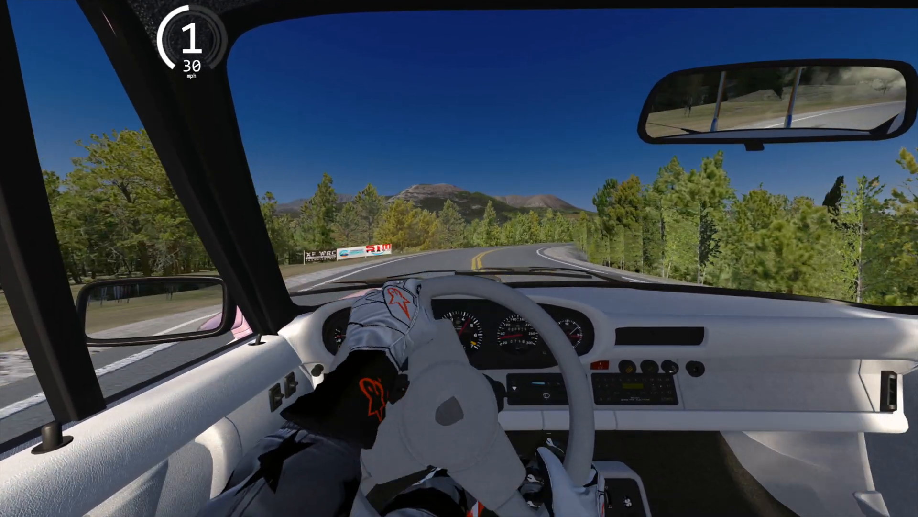
Launch the car from a standstill in first gear and accelerate along the mountain road in second
{"action": "key", "text": "1"}
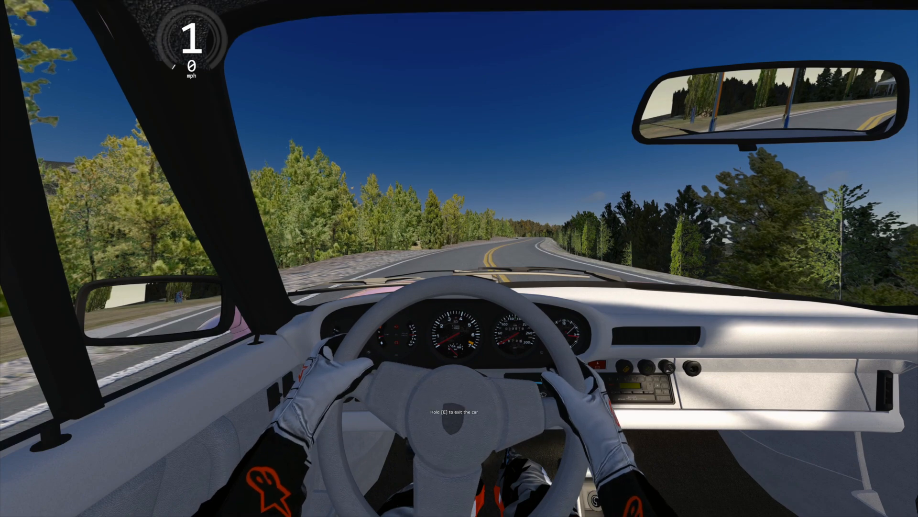
{"action": "key", "text": "w"}
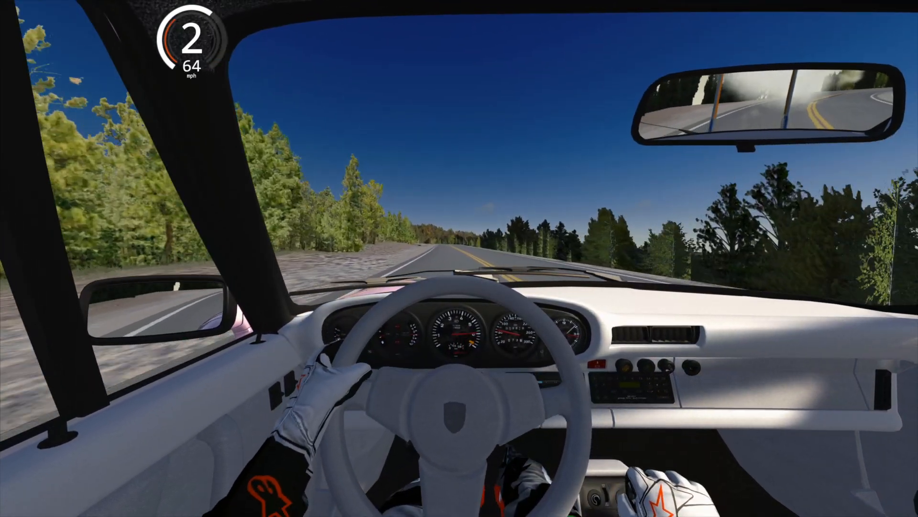
{"action": "key", "text": "0"}
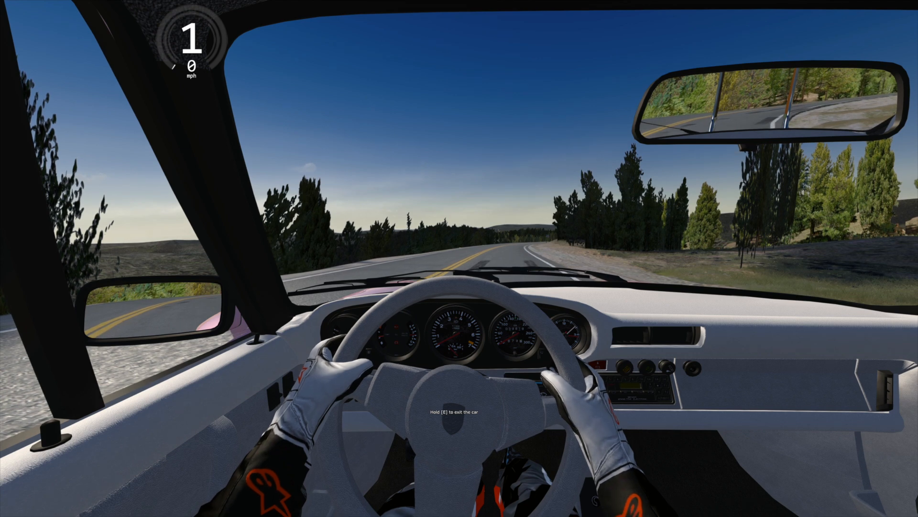
Put the stopped car in neutral, pause the session and watch the replay of the Pikes Peak drive
{"action": "key", "text": "z"}
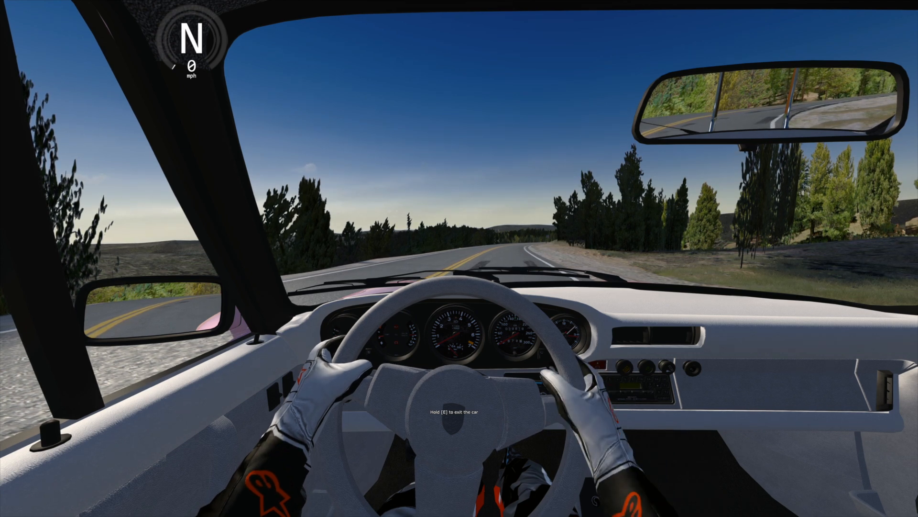
{"action": "key", "text": "Escape"}
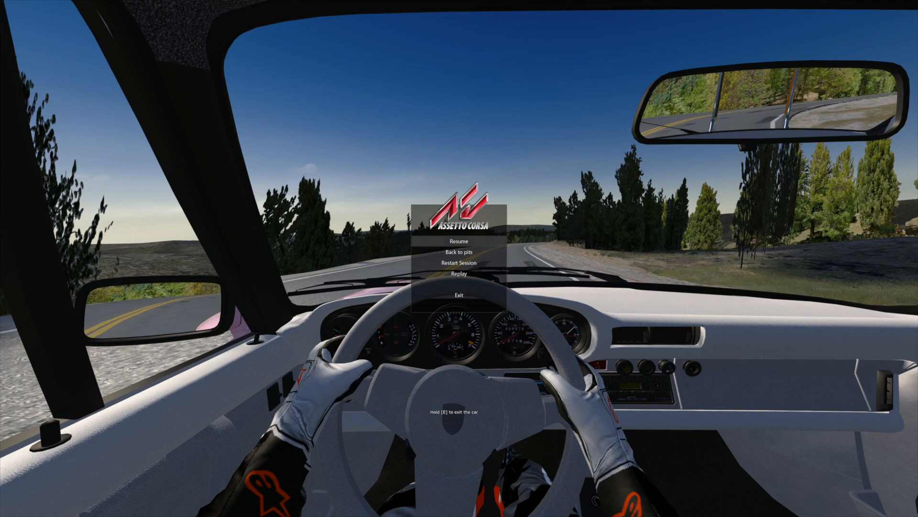
{"action": "left_click", "coordinate": [461, 275]}
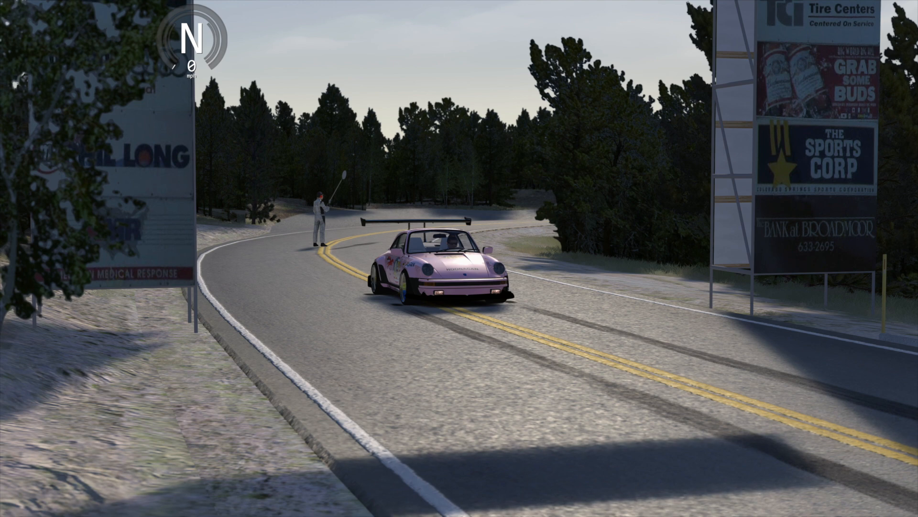
{"action": "key", "text": "l"}
{"action": "key", "text": "l"}
{"action": "key", "text": "l"}
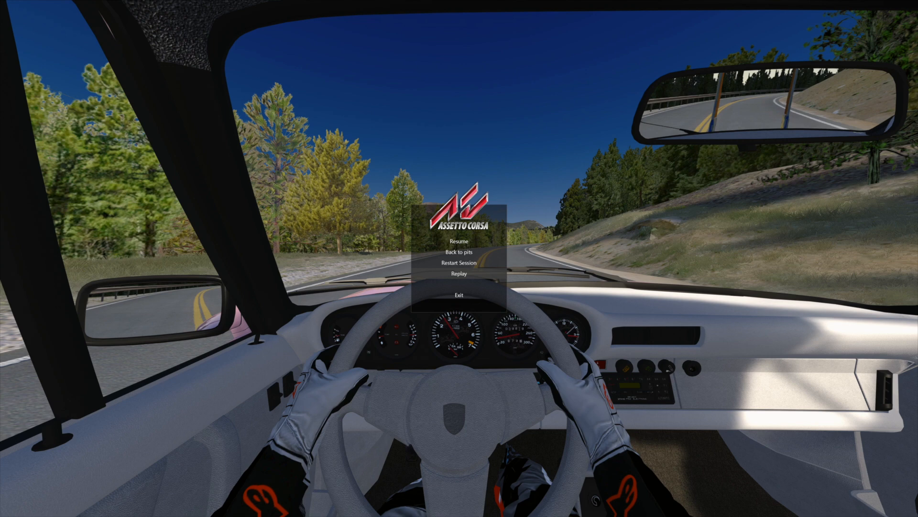
Exit the driving session, dismiss the practice results and clear the launcher window from the desktop
{"action": "left_click", "coordinate": [458, 295]}
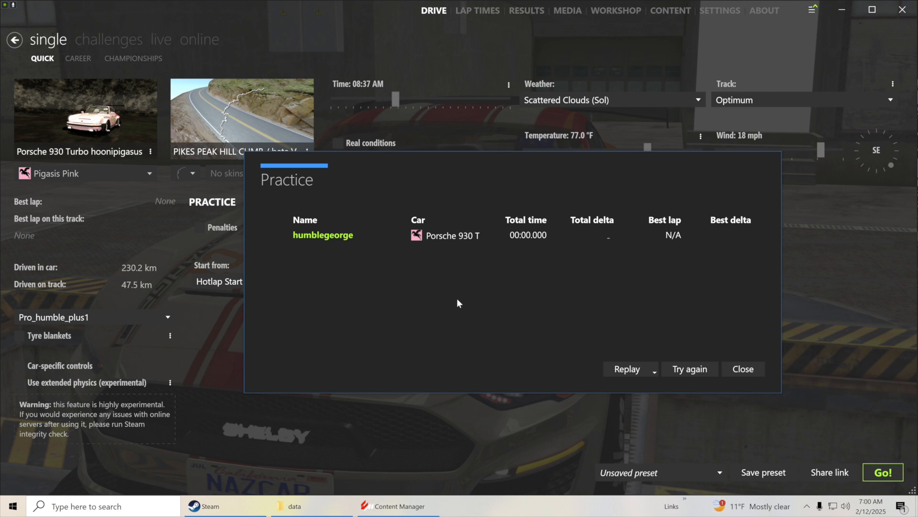
{"action": "left_click", "coordinate": [742, 369]}
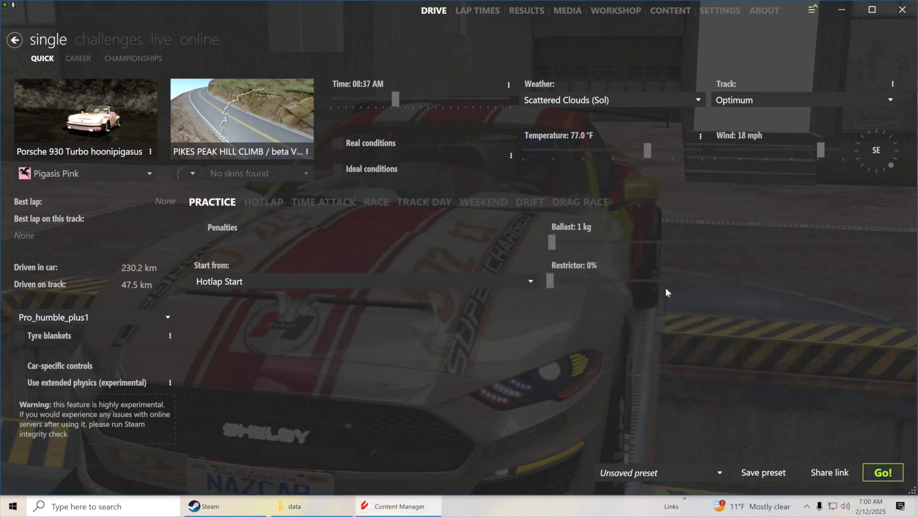
{"action": "left_click", "coordinate": [842, 11]}
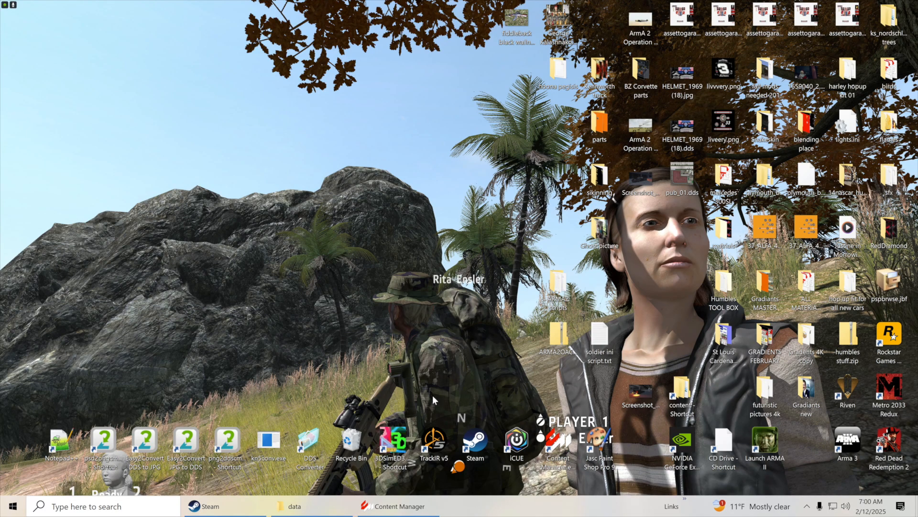
Open power.lut from the car's data folder in Notepad++
{"action": "left_click", "coordinate": [308, 507]}
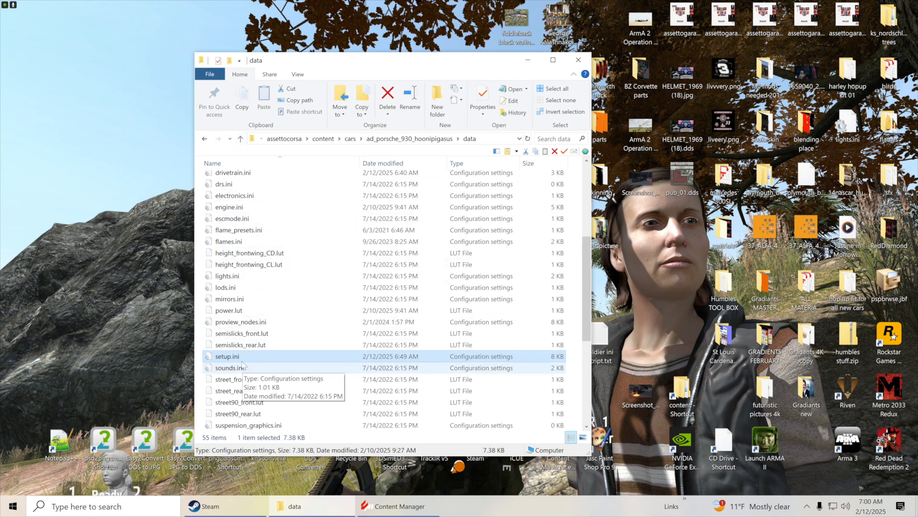
{"action": "right_click", "coordinate": [225, 312]}
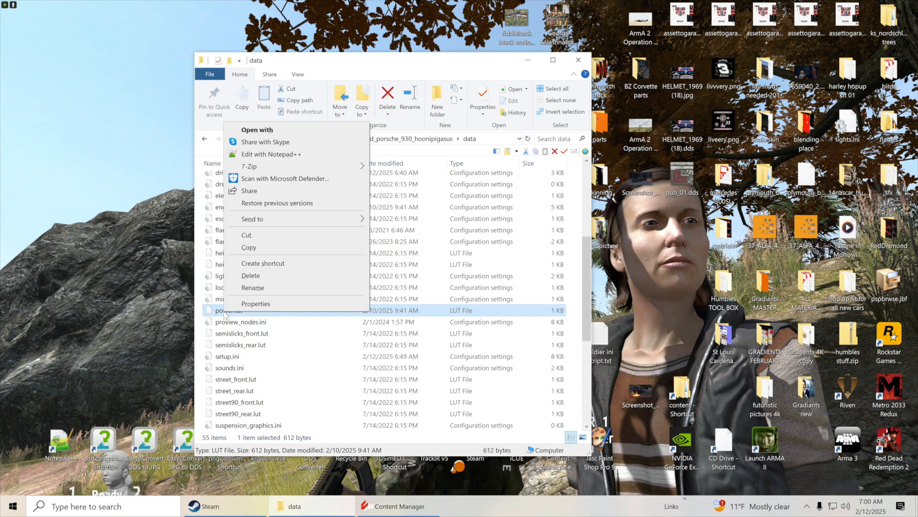
{"action": "left_click", "coordinate": [249, 156]}
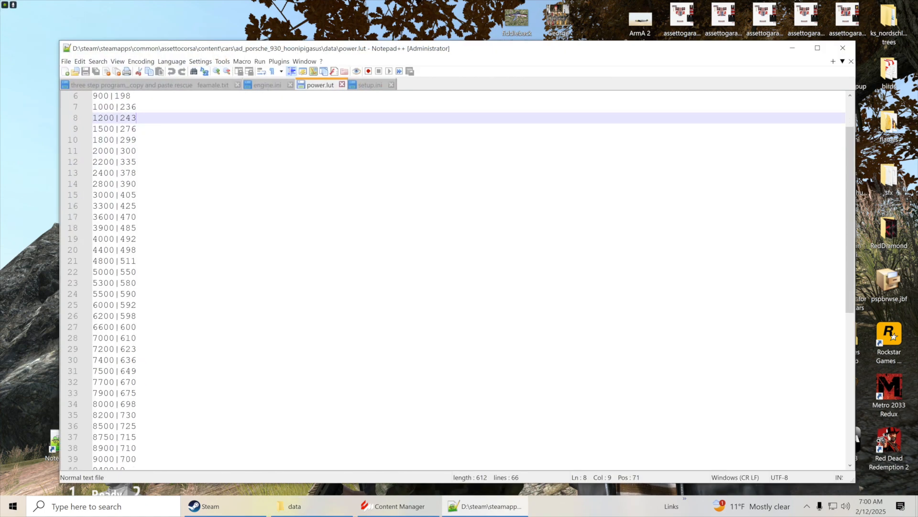
In the power curve, set 8500 rpm to 735, 8750 to 748, 8900 to 750 and 9000 to 760
{"action": "scroll", "coordinate": [452, 280], "scroll_direction": "down", "scroll_amount": 5}
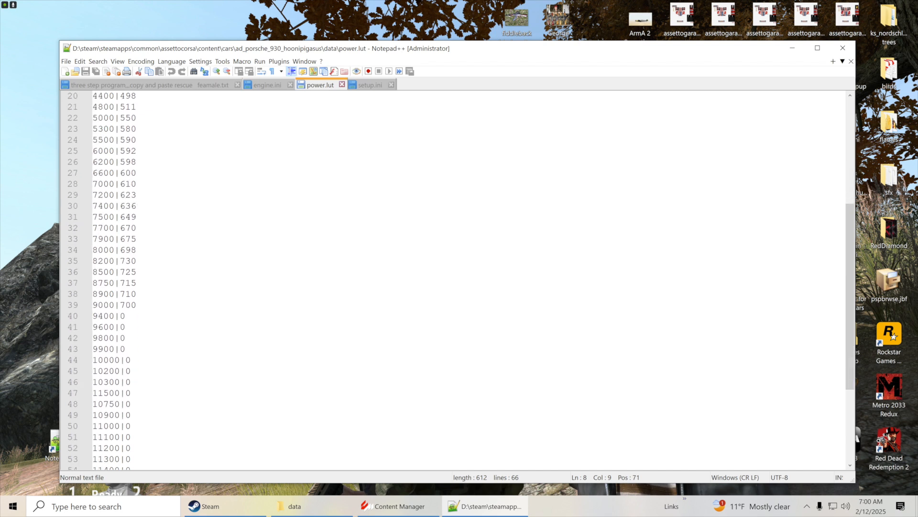
{"action": "left_click_drag", "start_coordinate": [132, 272], "coordinate": [125, 271]}
{"action": "type", "text": "3"}
{"action": "left_click_drag", "start_coordinate": [137, 283], "coordinate": [127, 286]}
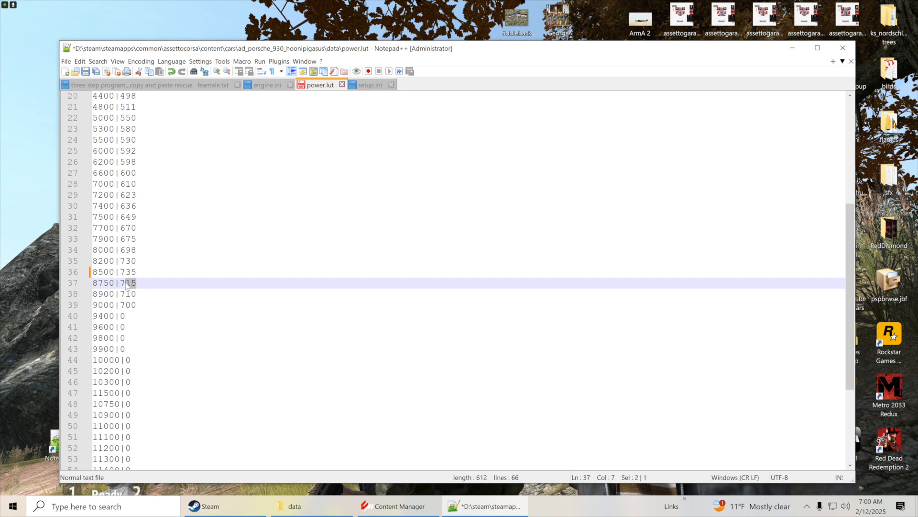
{"action": "type", "text": "48"}
{"action": "left_click_drag", "start_coordinate": [131, 294], "coordinate": [125, 294]}
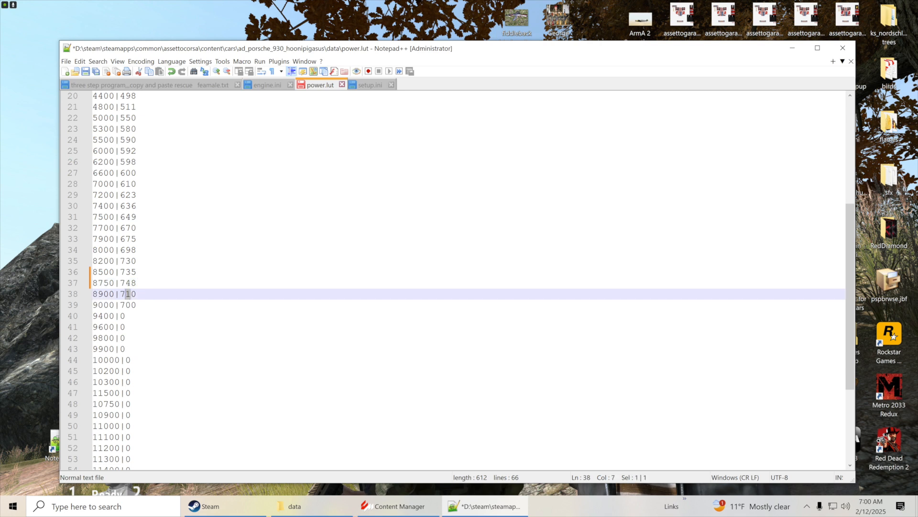
{"action": "type", "text": "5"}
{"action": "left_click_drag", "start_coordinate": [132, 305], "coordinate": [125, 305]}
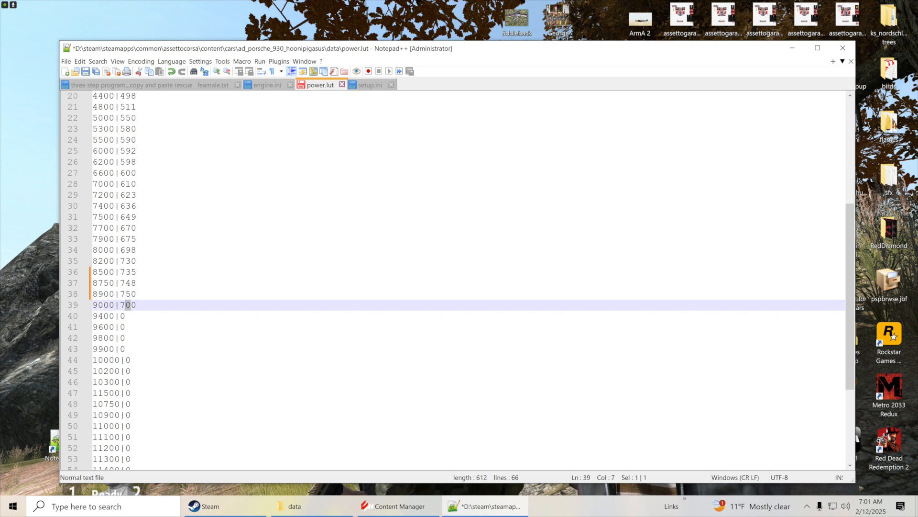
{"action": "type", "text": "6"}
Set the power curve values to 745 at 9400 rpm, 730 at 9600, 725 at 9800 and 710 at 9900
{"action": "left_click", "coordinate": [123, 316]}
{"action": "double_click", "coordinate": [123, 317]}
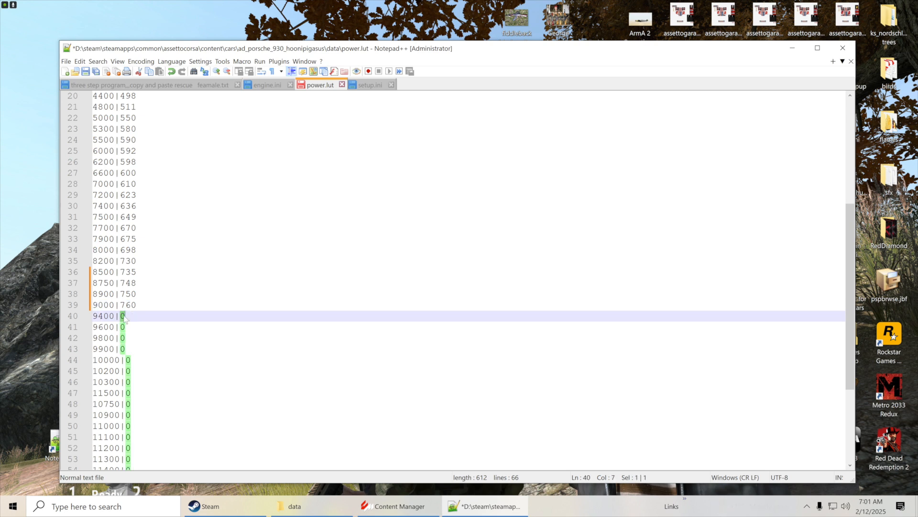
{"action": "type", "text": "745"}
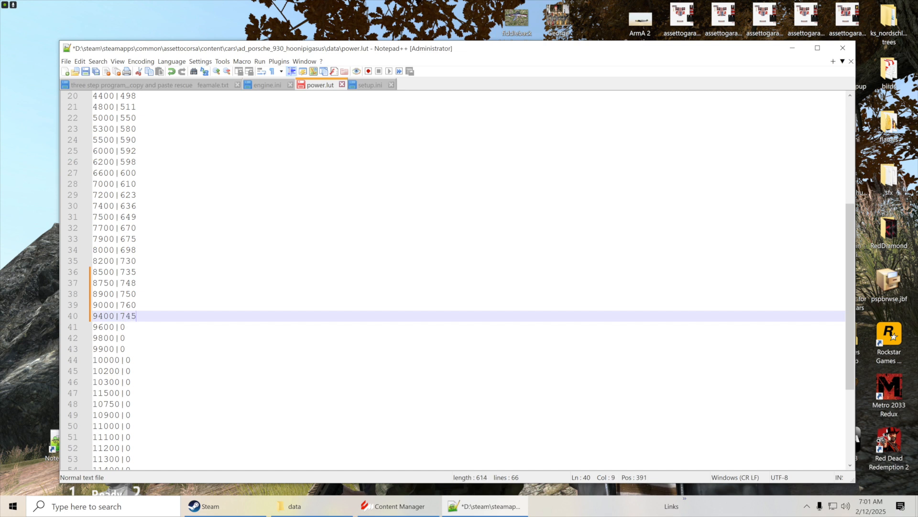
{"action": "left_click", "coordinate": [121, 328]}
{"action": "double_click", "coordinate": [122, 327]}
{"action": "type", "text": "7"}
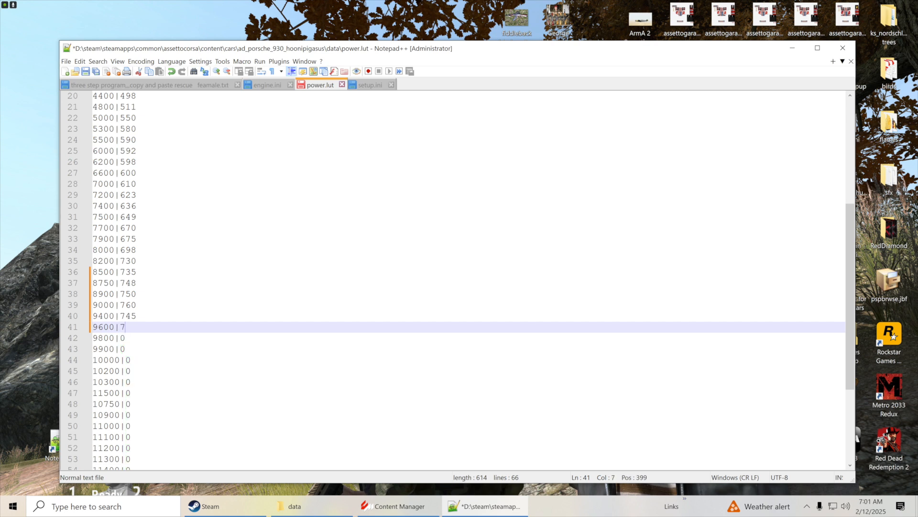
{"action": "type", "text": "30"}
{"action": "double_click", "coordinate": [122, 339]}
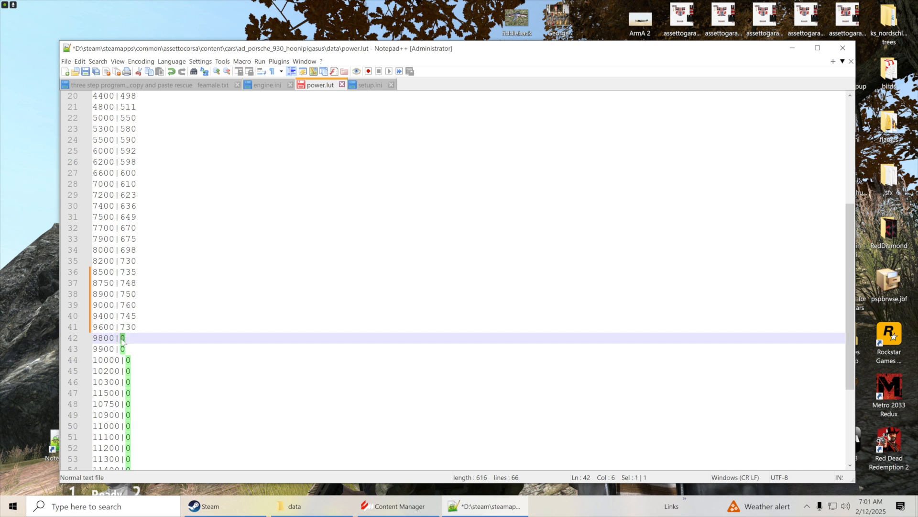
{"action": "type", "text": "725"}
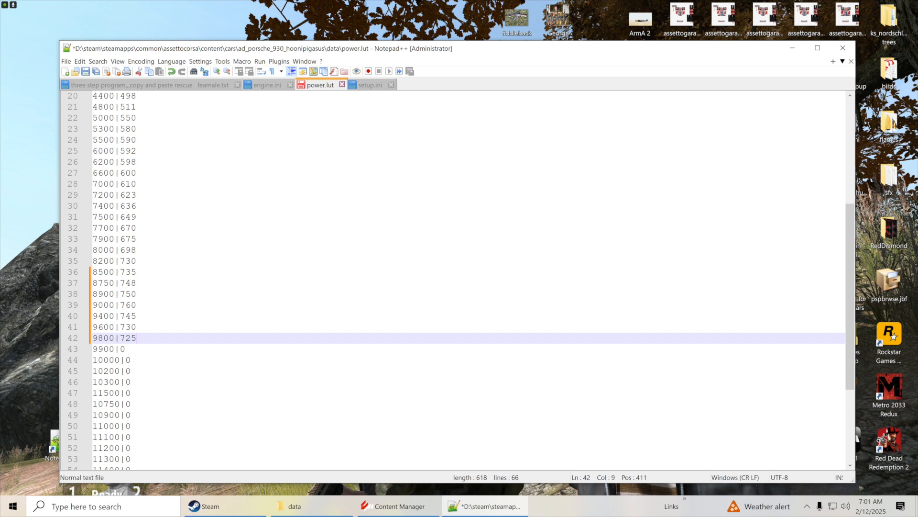
{"action": "double_click", "coordinate": [123, 349]}
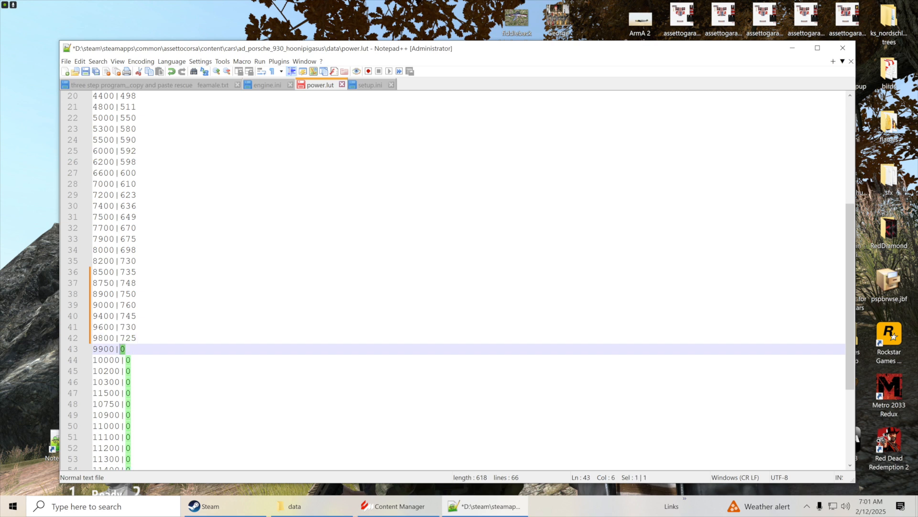
{"action": "type", "text": "7"}
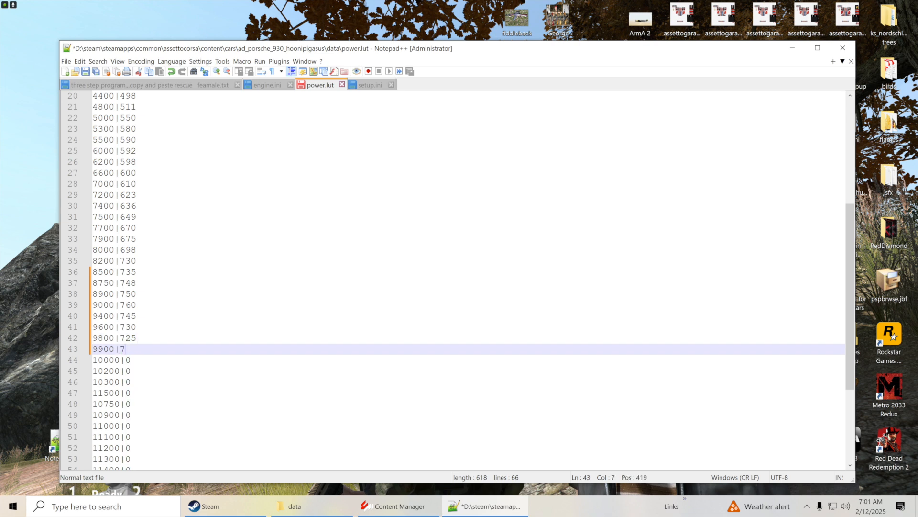
{"action": "type", "text": "10"}
Set the power curve to 700 at 10000 rpm and 690 at 10200 rpm, and save power.lut
{"action": "left_click", "coordinate": [126, 360]}
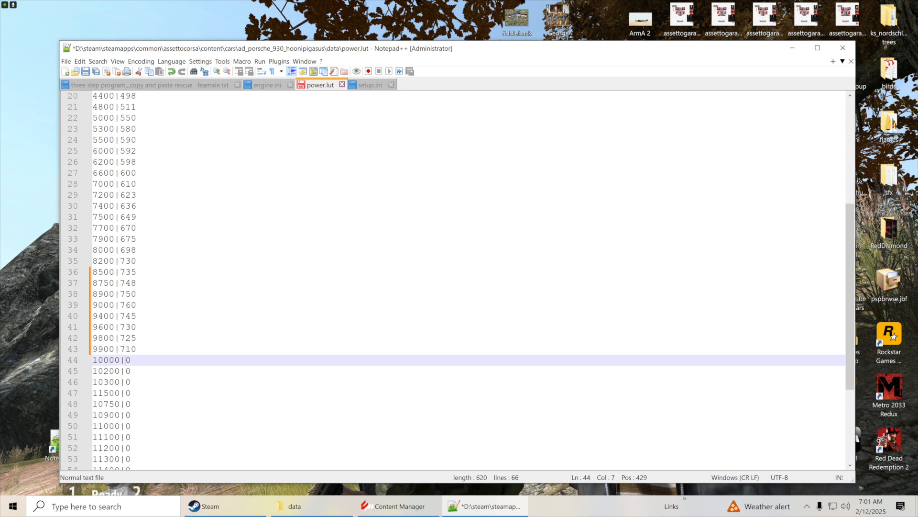
{"action": "type", "text": "700"}
{"action": "key", "text": "BackSpace"}
{"action": "left_click", "coordinate": [126, 371]}
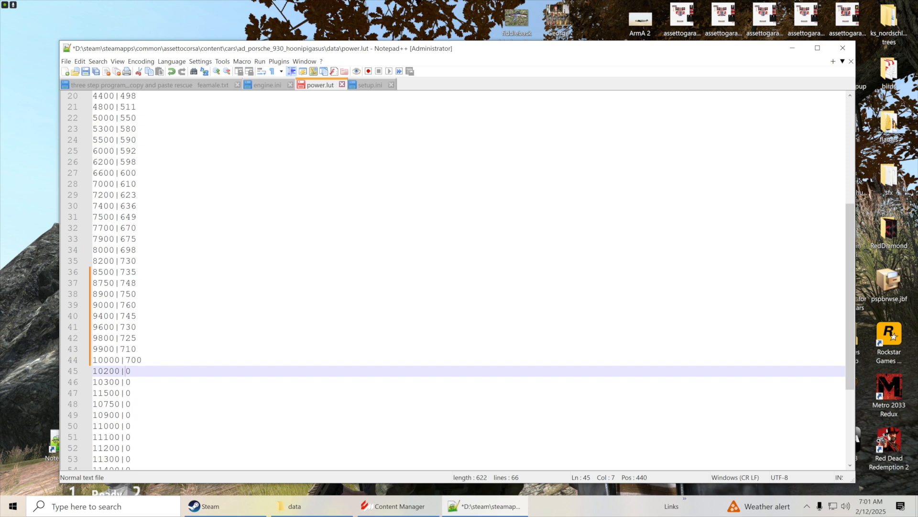
{"action": "type", "text": "609"}
{"action": "key", "text": "BackSpace"}
{"action": "key", "text": "Right"}
{"action": "key", "text": "BackSpace"}
{"action": "key", "text": "BackSpace"}
{"action": "type", "text": "90"}
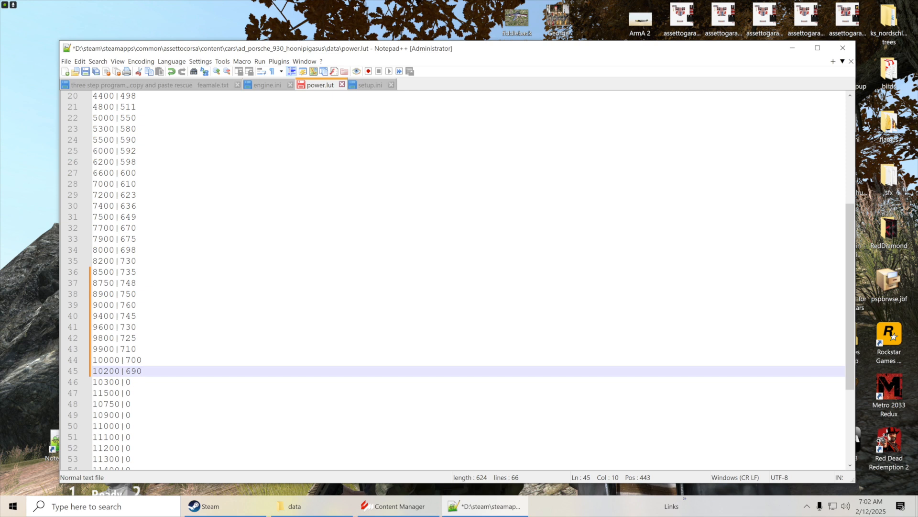
{"action": "left_click", "coordinate": [86, 71]}
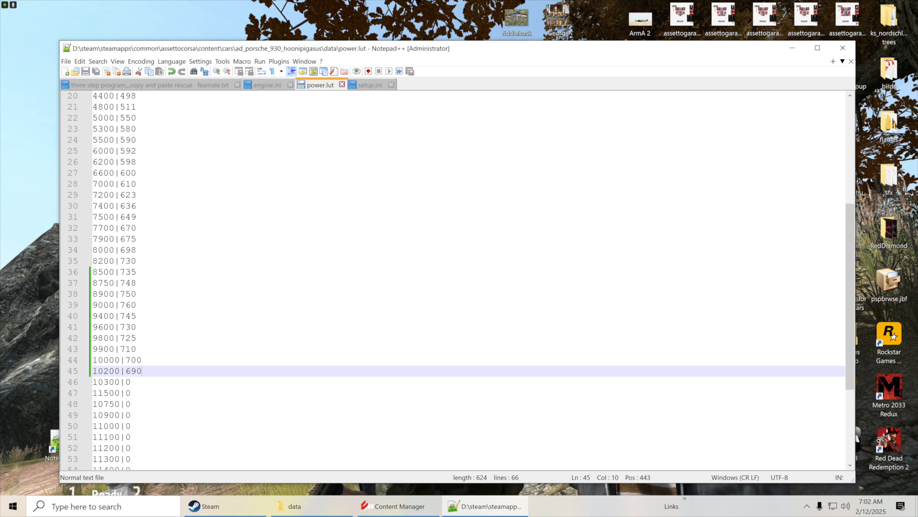
Set the engine rev LIMITER to 10500 in engine.ini and save the file
{"action": "left_click", "coordinate": [278, 86]}
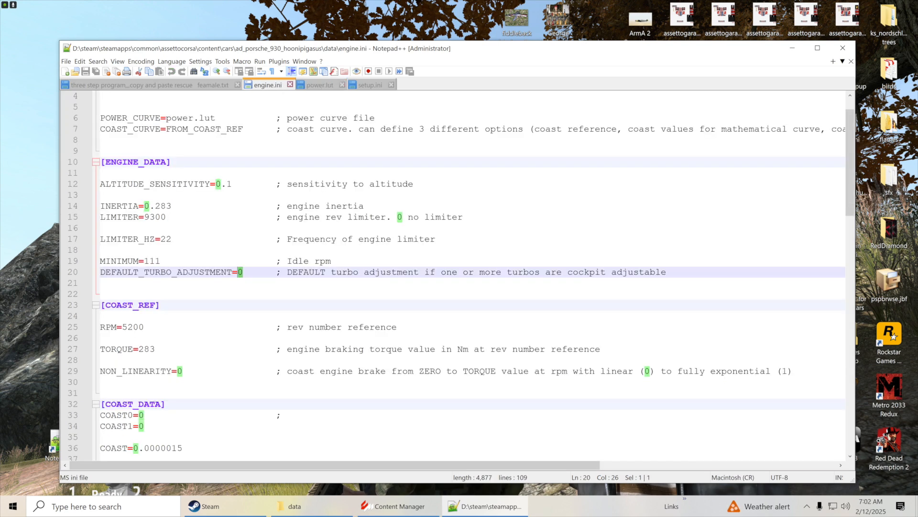
{"action": "left_click", "coordinate": [146, 218]}
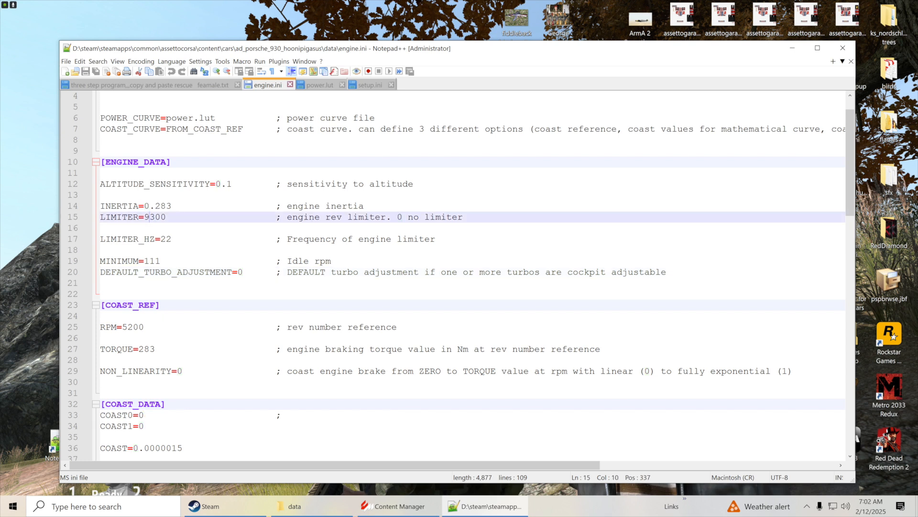
{"action": "type", "text": "1"}
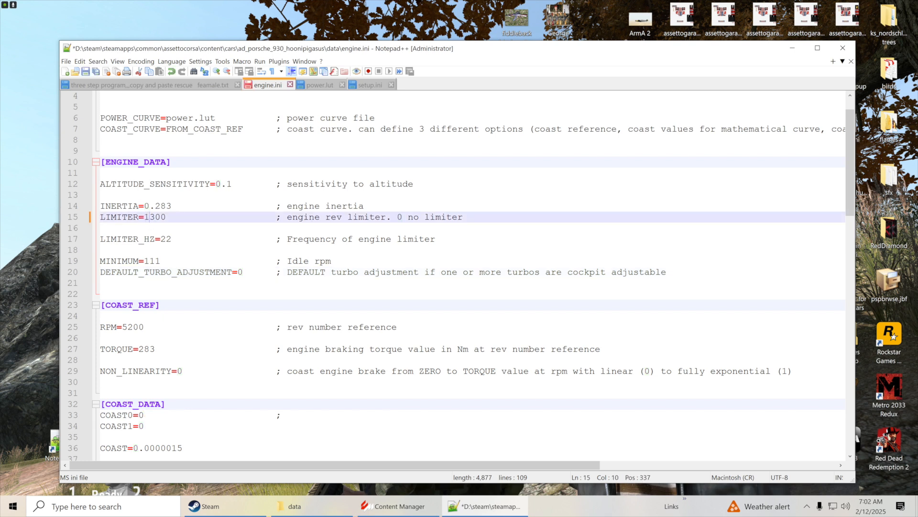
{"action": "type", "text": "0"}
{"action": "left_click_drag", "start_coordinate": [162, 218], "coordinate": [157, 216]}
{"action": "type", "text": "5"}
{"action": "scroll", "coordinate": [452, 275], "scroll_direction": "down", "scroll_amount": 2}
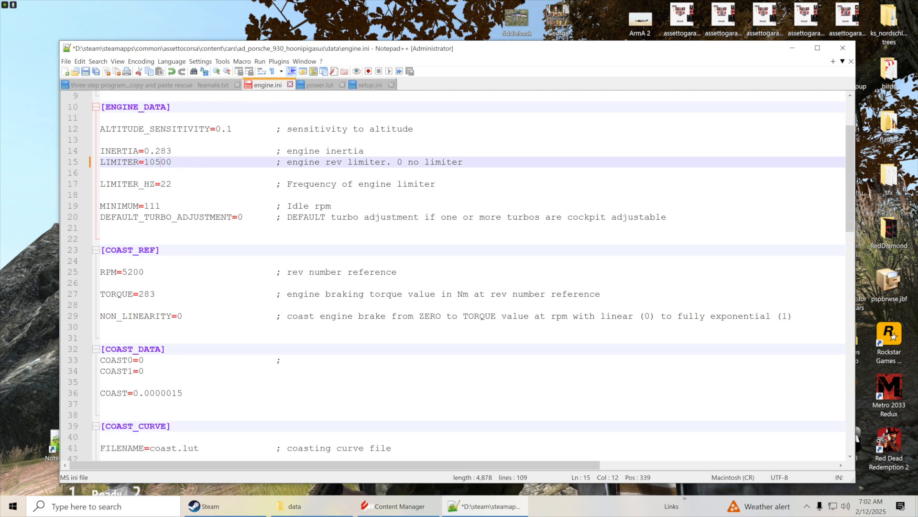
{"action": "left_click", "coordinate": [87, 72]}
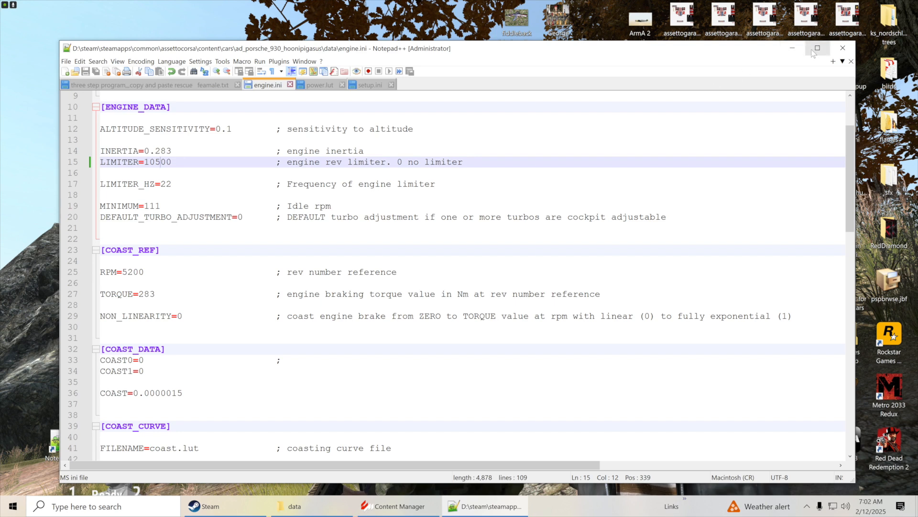
Switch to Content Manager and start the practice session with the Porsche 930 Turbo hoonipigasus on Pikes Peak
{"action": "left_click", "coordinate": [793, 48]}
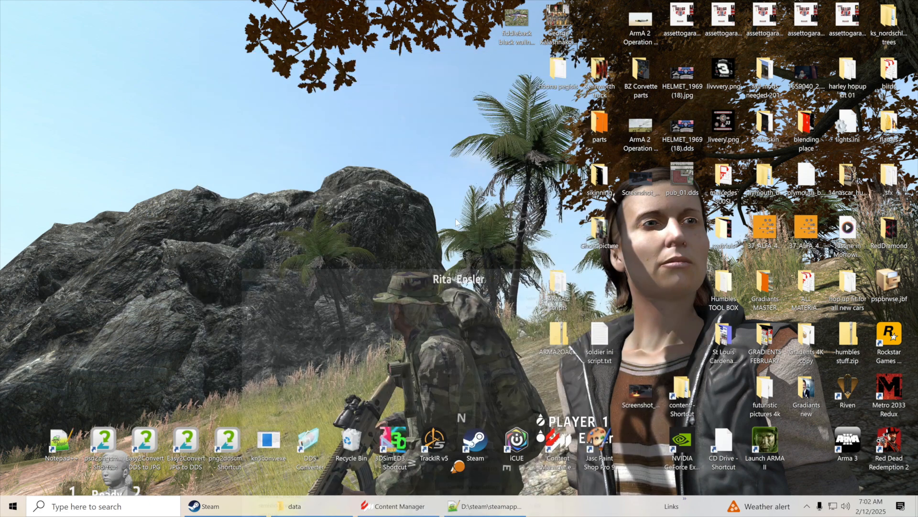
{"action": "left_click", "coordinate": [528, 60]}
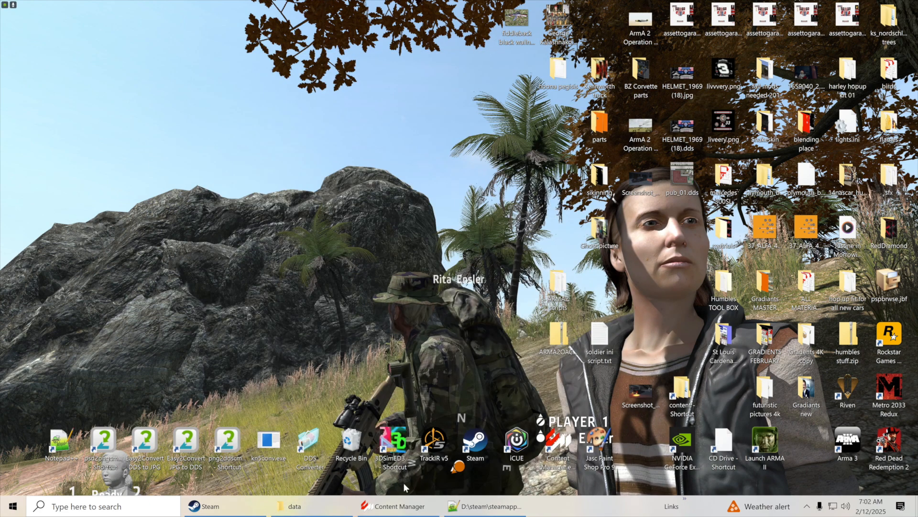
{"action": "left_click", "coordinate": [400, 507]}
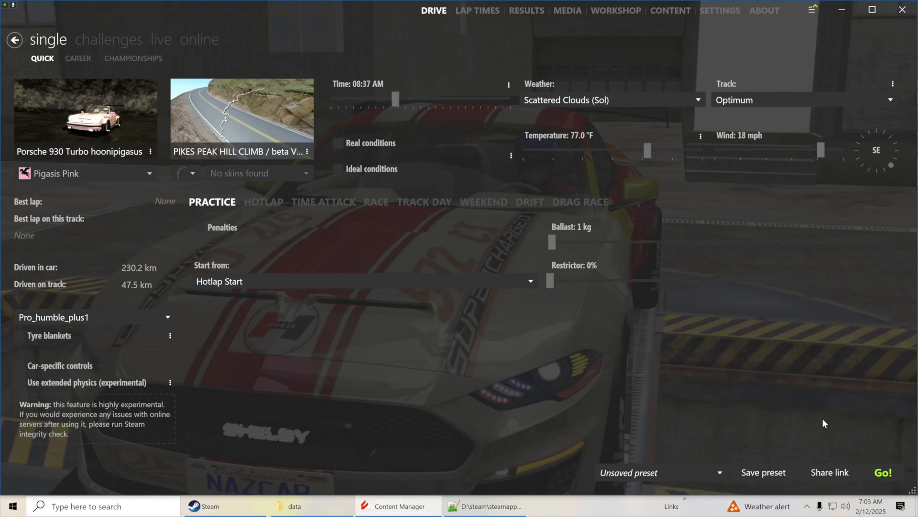
{"action": "left_click", "coordinate": [883, 472]}
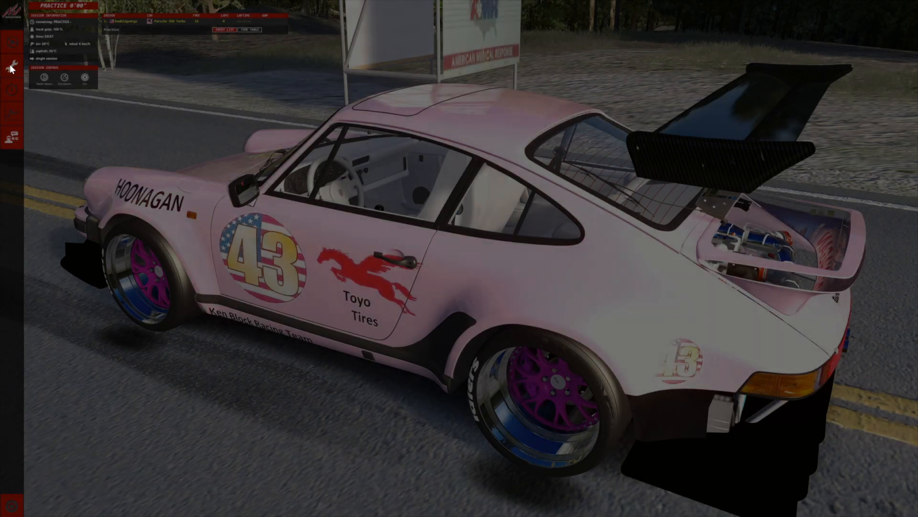
Load the Pikes Peak car setup "Hoonipigasus 1 pit 2025"
{"action": "left_click", "coordinate": [10, 66]}
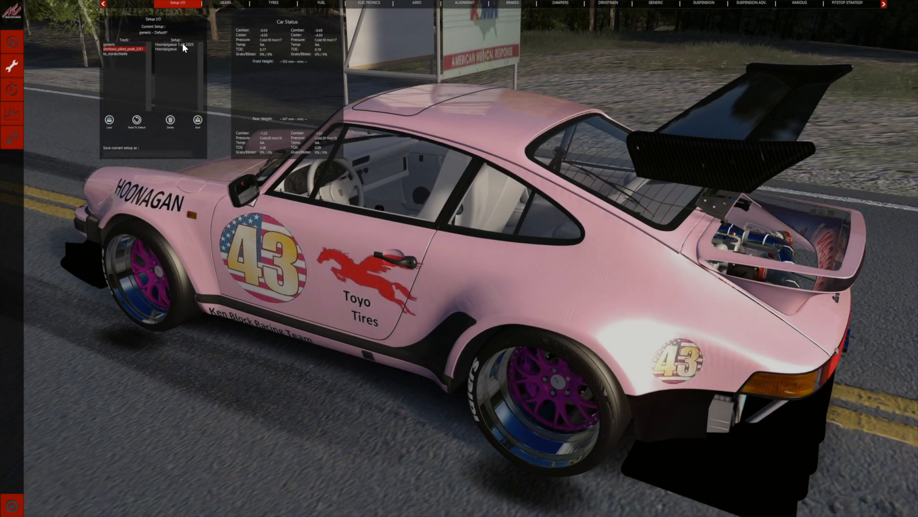
{"action": "left_click", "coordinate": [183, 44]}
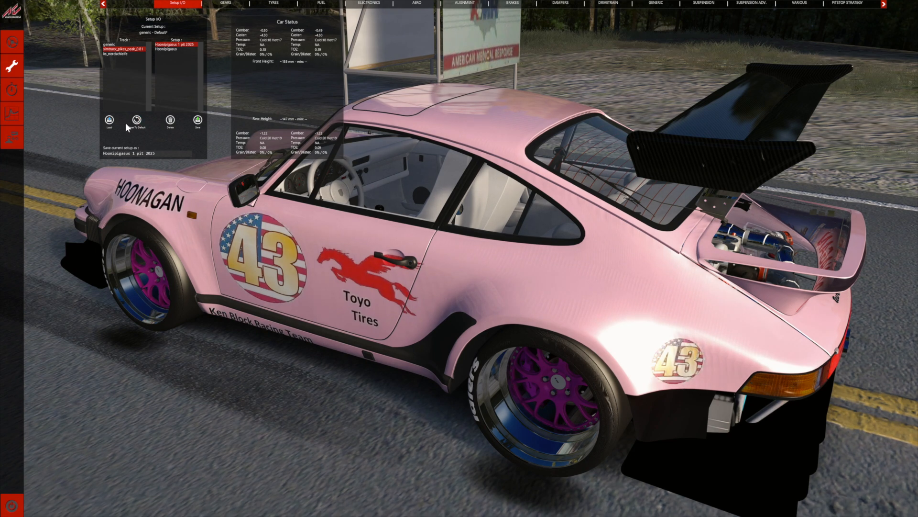
{"action": "left_click", "coordinate": [110, 122]}
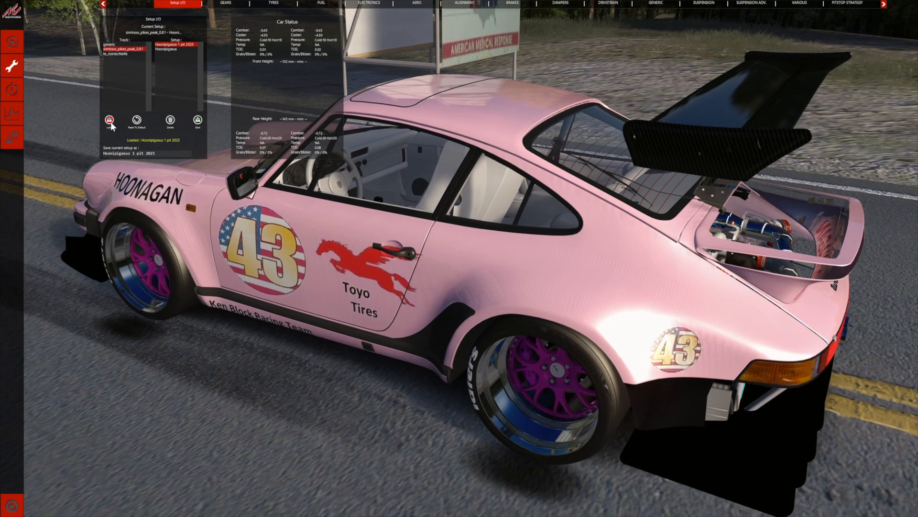
Start driving from the pit screen, rev the parked Porsche's engine in neutral, and set the turbo boost to 20%
{"action": "left_click", "coordinate": [18, 44]}
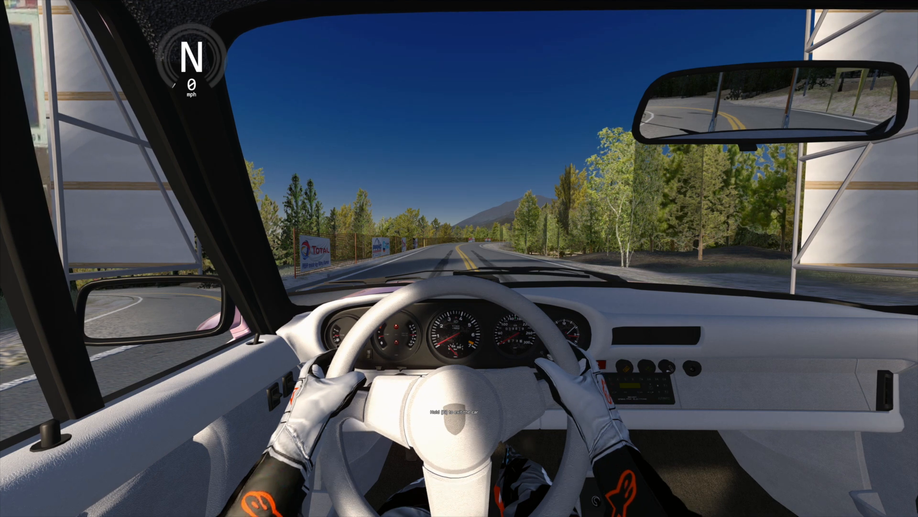
{"action": "key", "text": "Up"}
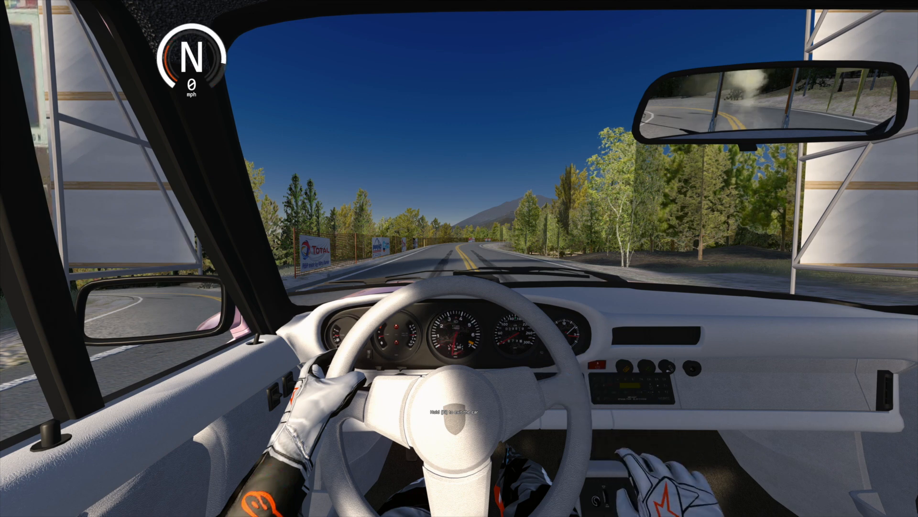
{"action": "key", "text": "Up"}
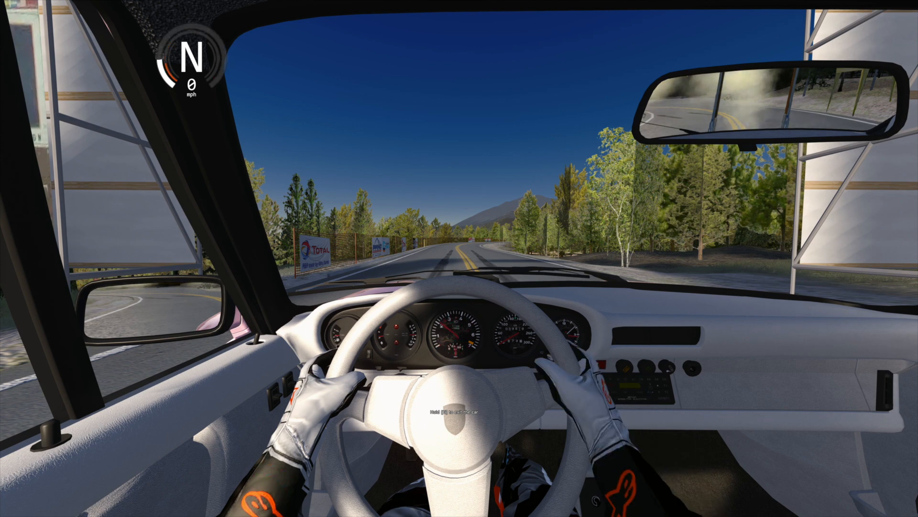
{"action": "key", "text": "Up"}
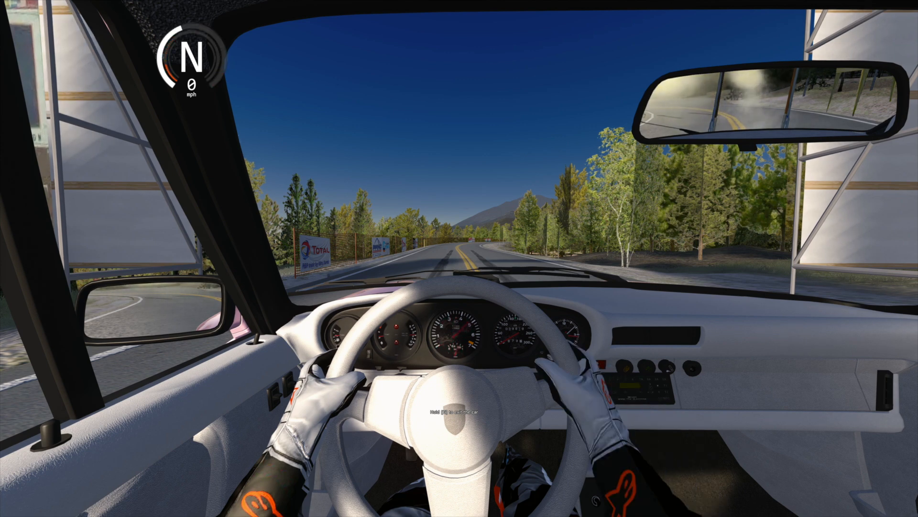
{"action": "key", "text": "1"}
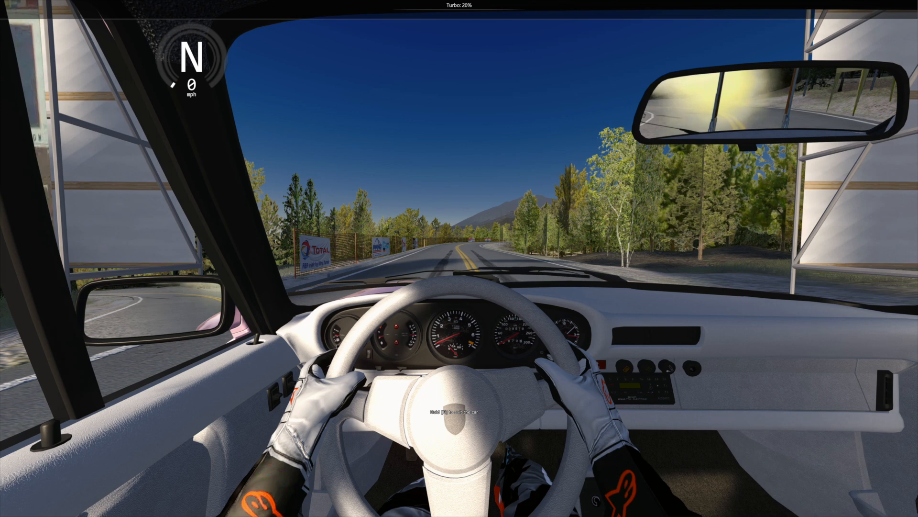
{"action": "key", "text": "Up"}
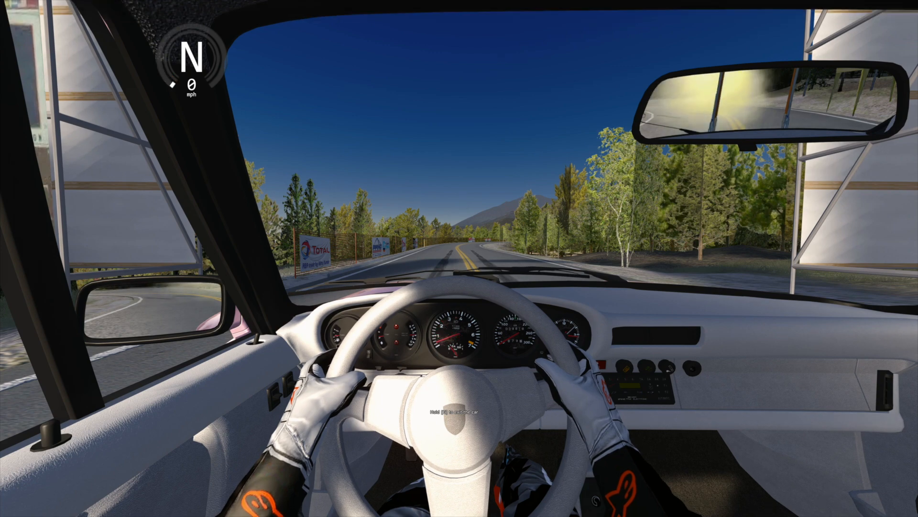
{"action": "key", "text": "Up"}
Launch the car up Pikes Peak, shift up to third gear, brake, and take the right-hand bend in second gear
{"action": "key", "text": "s"}
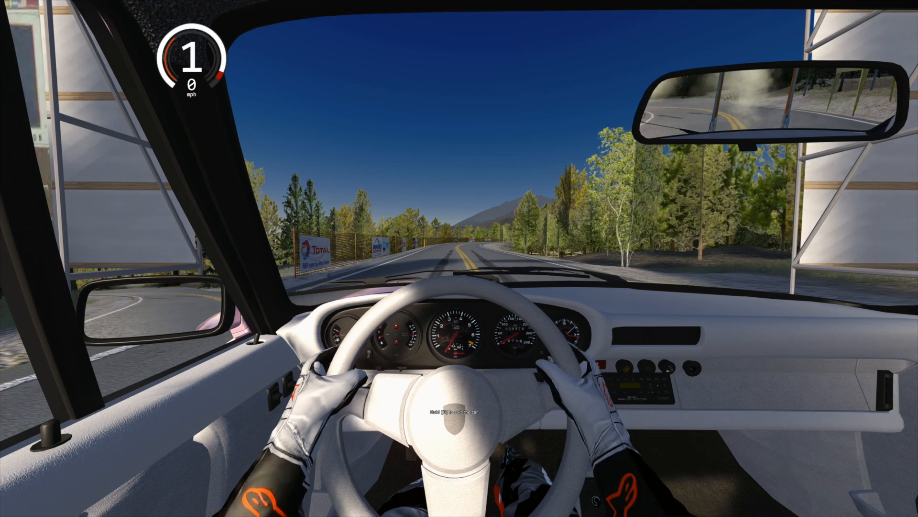
{"action": "key", "text": "s"}
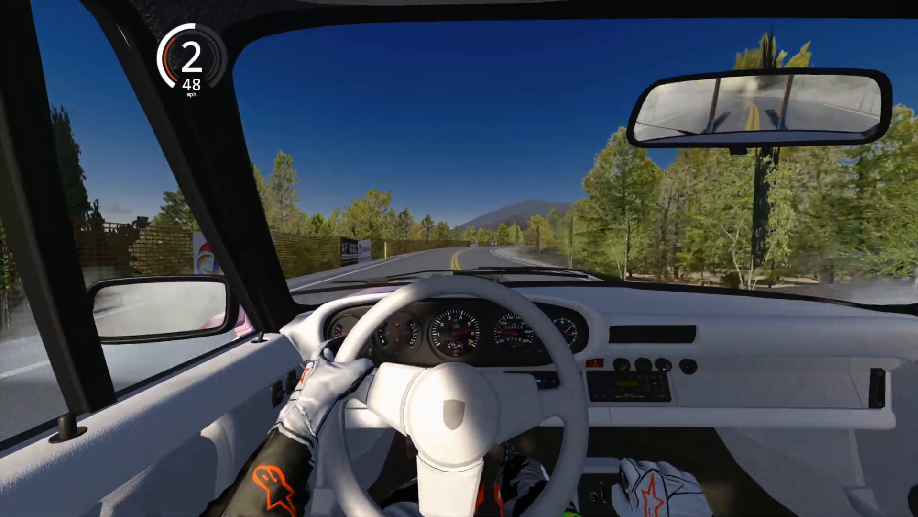
{"action": "key", "text": "Right"}
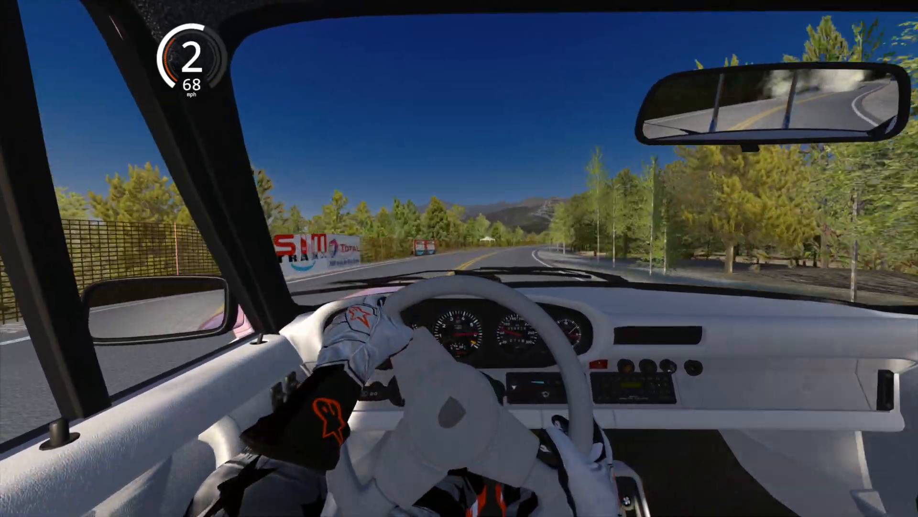
{"action": "key", "text": "s"}
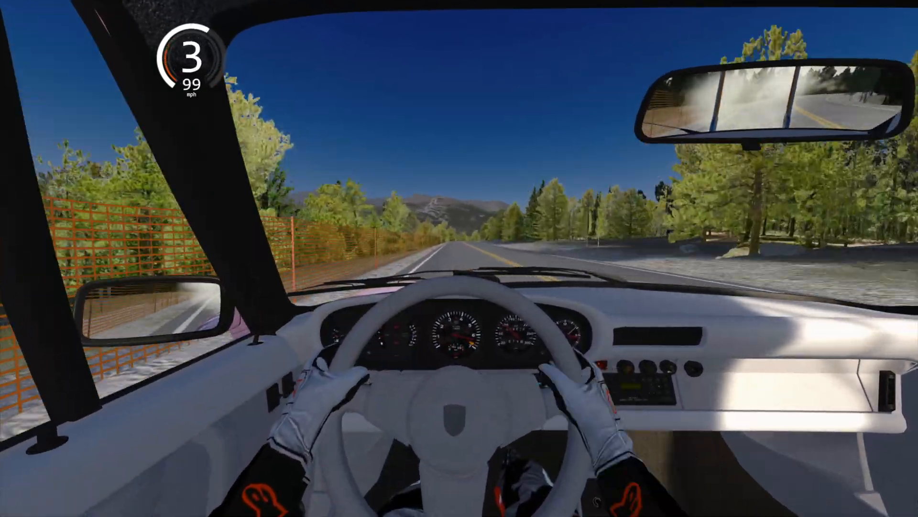
{"action": "key", "text": "Down"}
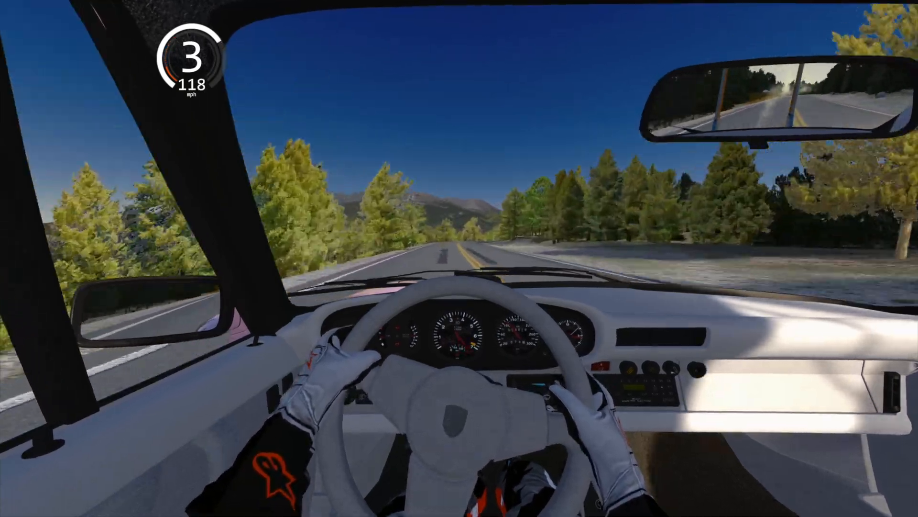
{"action": "key", "text": "x"}
{"action": "key", "text": "Right"}
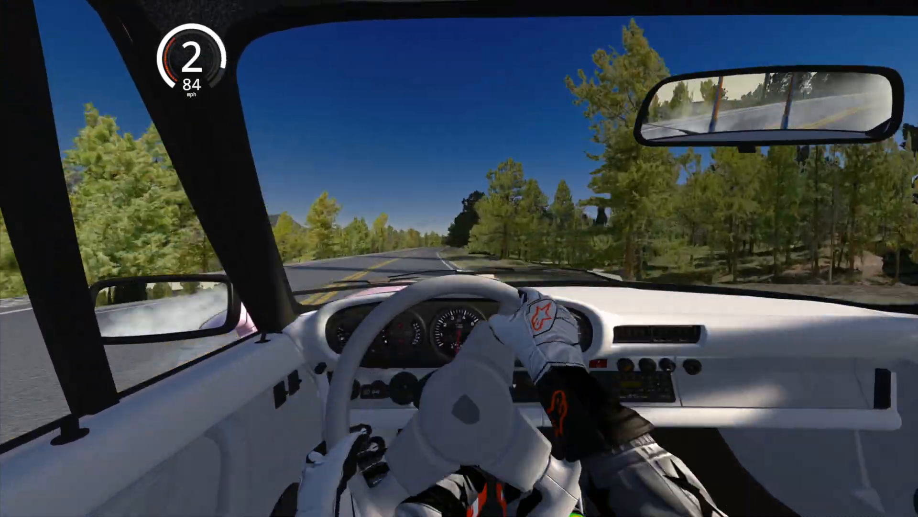
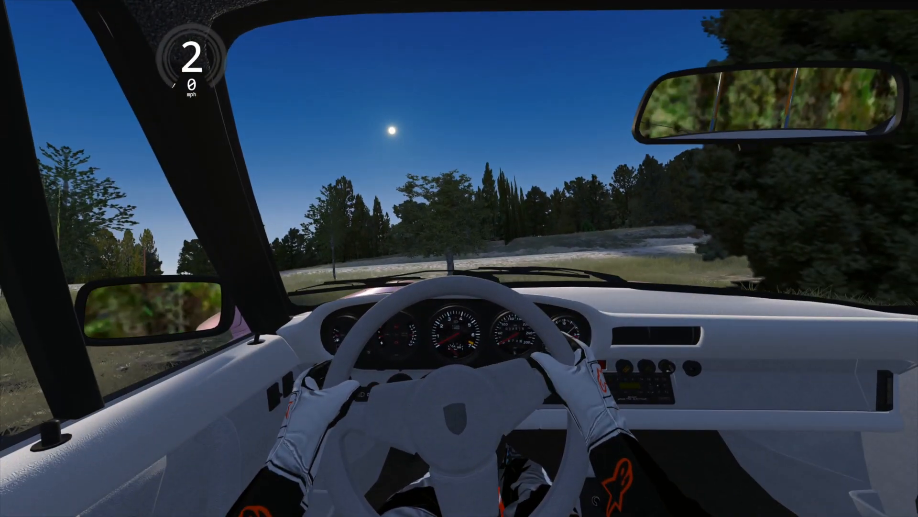
Exit the practice session and dismiss its results summary
{"action": "key", "text": "Escape"}
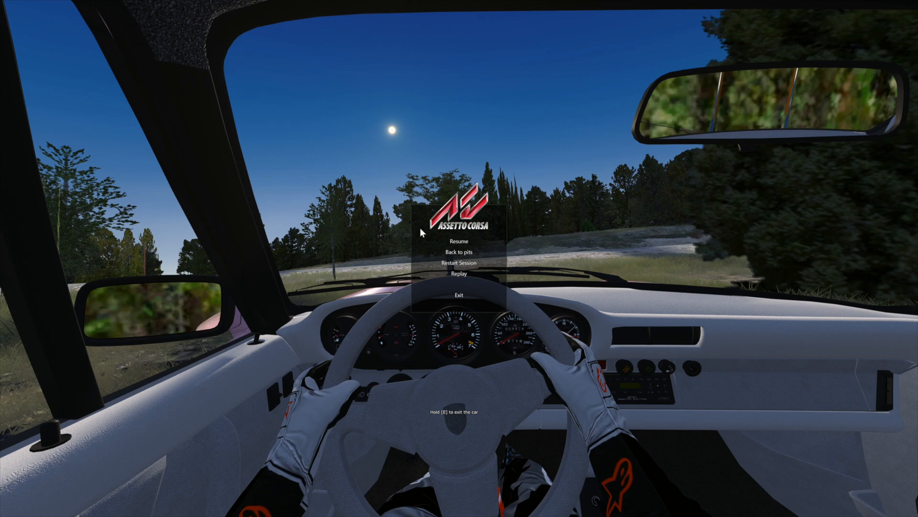
{"action": "left_click", "coordinate": [458, 295]}
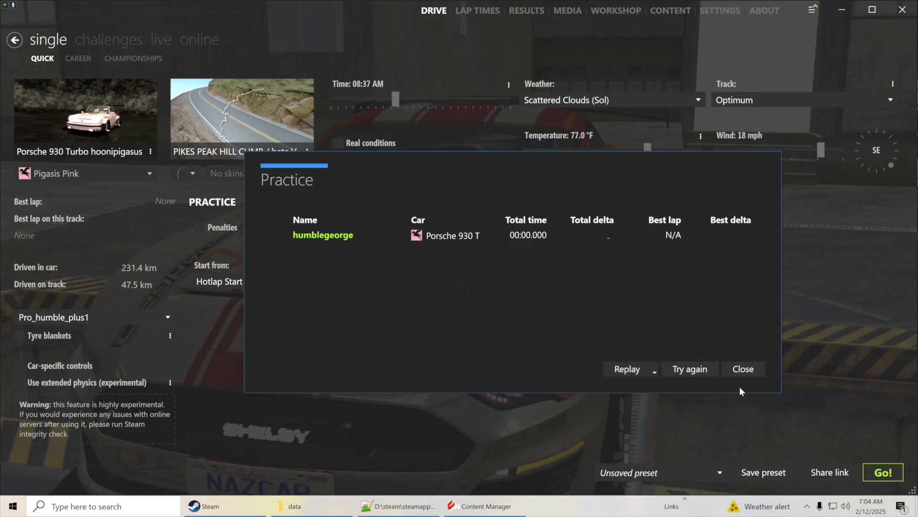
{"action": "left_click", "coordinate": [728, 365]}
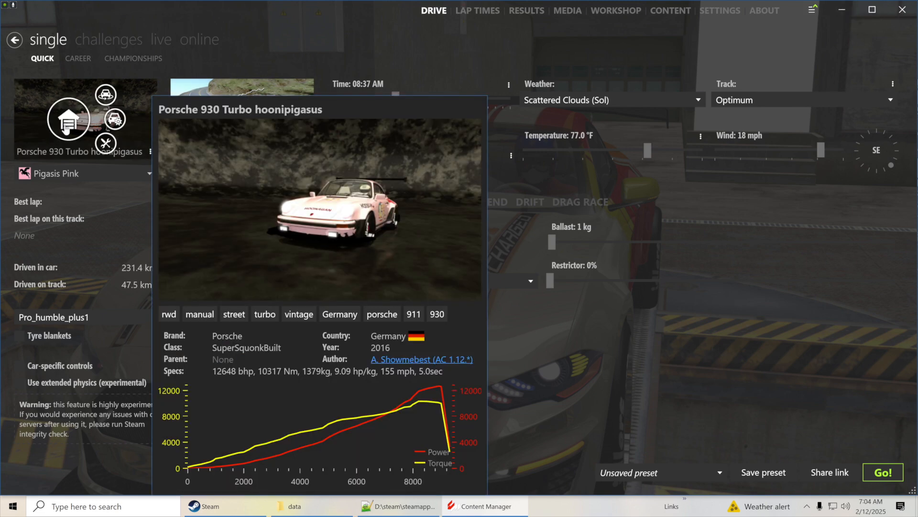
Open the car selection and preview the Porsche 911 GT3 R 2016 911 Wing Chun Master GT 7 in its number 108 skin
{"action": "left_click", "coordinate": [86, 123]}
{"action": "left_click", "coordinate": [660, 214]}
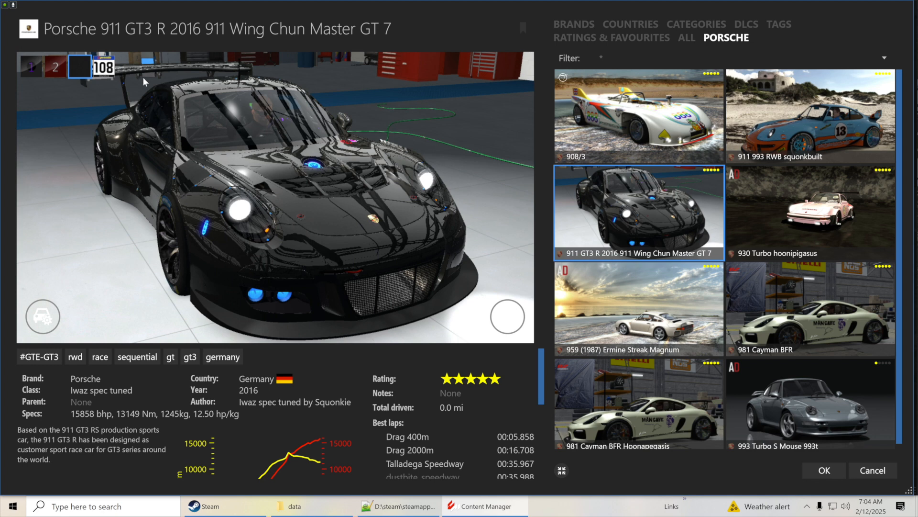
{"action": "left_click", "coordinate": [104, 67]}
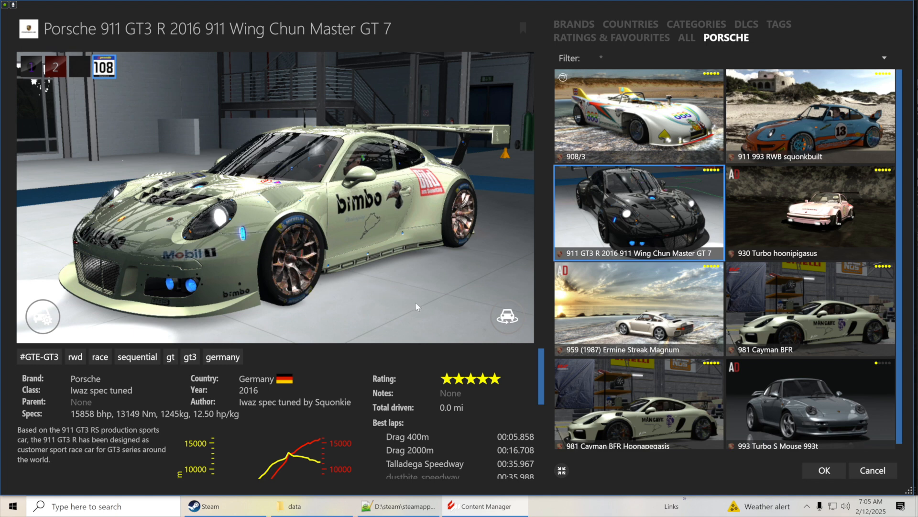
Preview the Porsche 981 Cayman BFR Hoonapegasis in its blue, white line-art and dark blue skins
{"action": "left_click", "coordinate": [641, 420]}
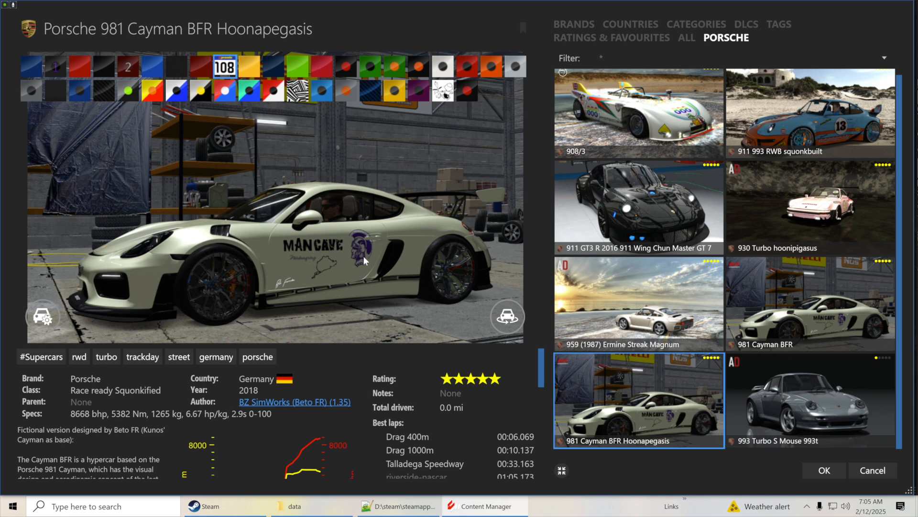
{"action": "left_click", "coordinate": [39, 72]}
{"action": "left_click", "coordinate": [80, 94]}
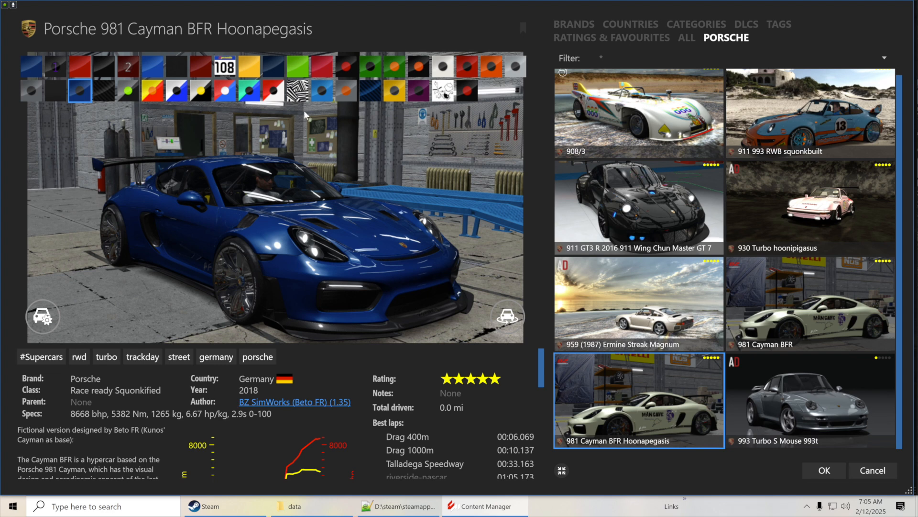
{"action": "left_click", "coordinate": [444, 90]}
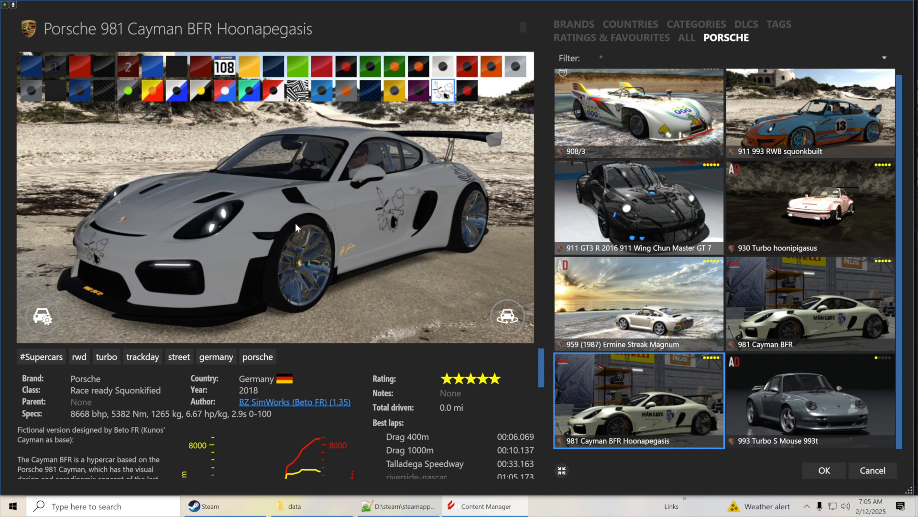
{"action": "left_click", "coordinate": [87, 94]}
{"action": "left_click", "coordinate": [38, 71]}
{"action": "left_click", "coordinate": [76, 93]}
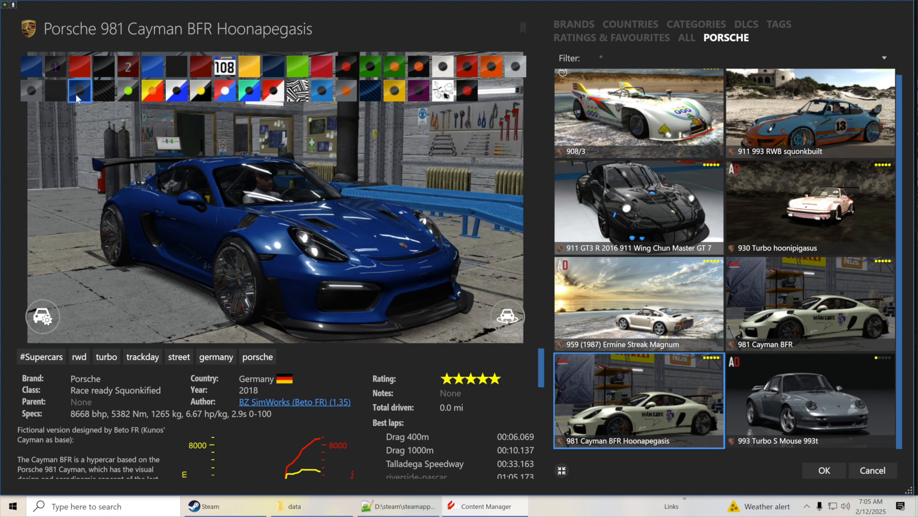
{"action": "left_click", "coordinate": [278, 70]}
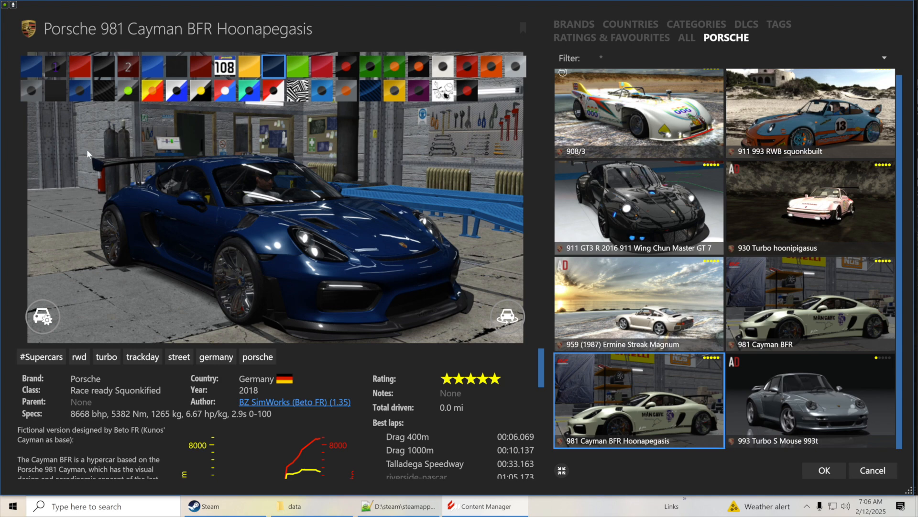
Choose the Porsche 930 Turbo hoonipigasus again and confirm it as the car to drive
{"action": "scroll", "coordinate": [383, 383], "scroll_direction": "down", "scroll_amount": 5}
{"action": "scroll", "coordinate": [368, 401], "scroll_direction": "up", "scroll_amount": 5}
{"action": "mouse_move", "coordinate": [636, 311]}
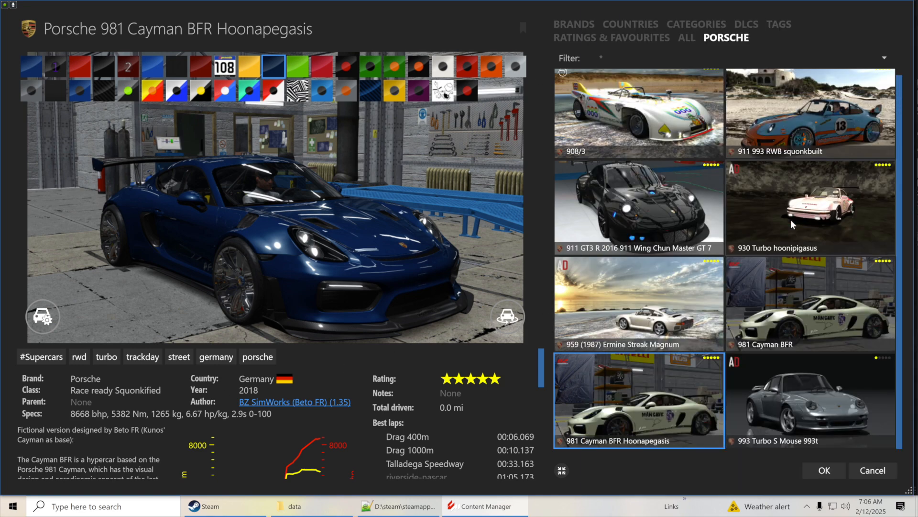
{"action": "left_click", "coordinate": [760, 191]}
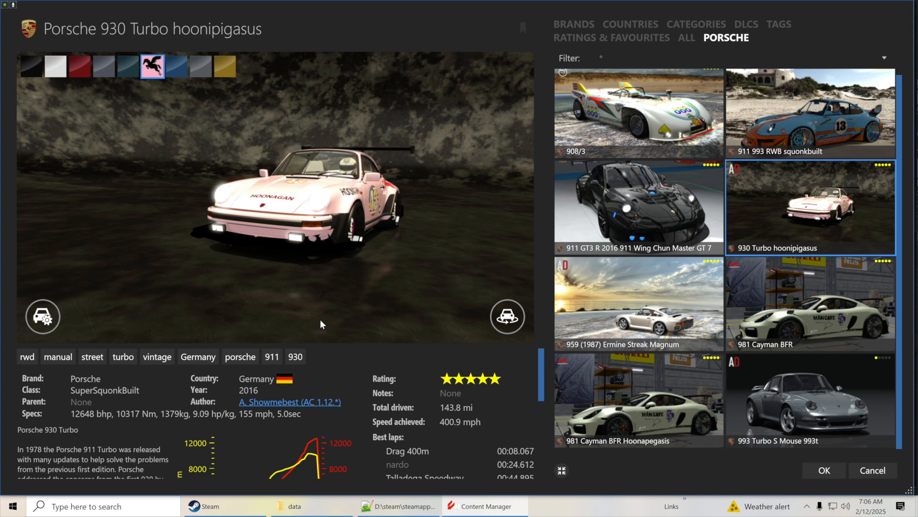
{"action": "left_click", "coordinate": [824, 470]}
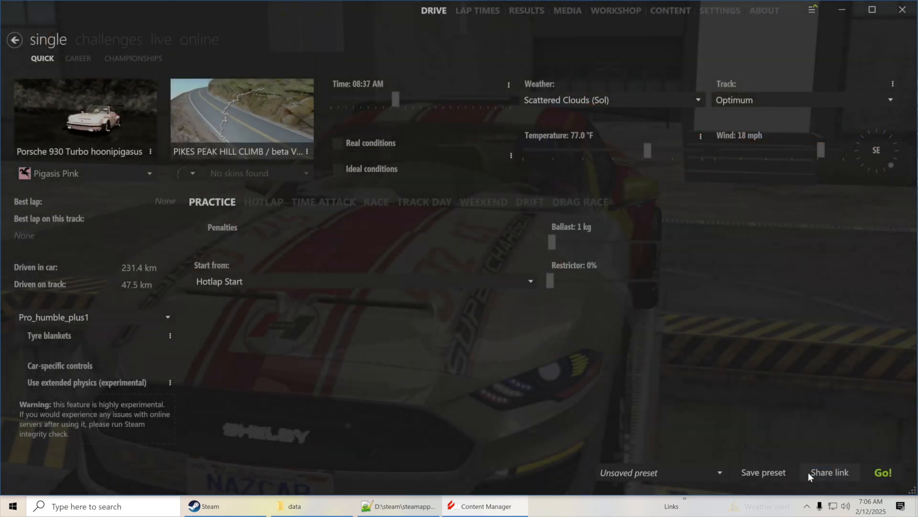
Open the Porsche 930 Turbo hoonipigasus content page and recalculate its power and torque curves using data only, with 13% transmission loss
{"action": "left_click", "coordinate": [110, 148]}
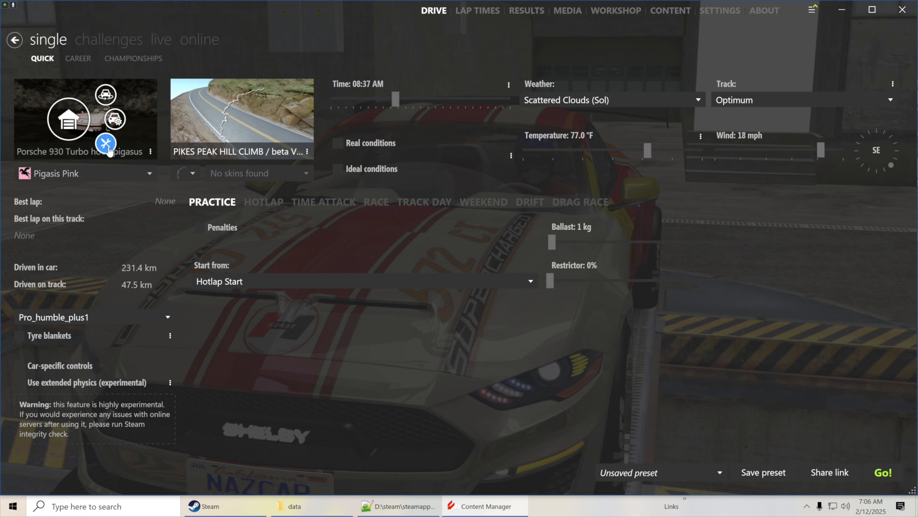
{"action": "scroll", "coordinate": [478, 405], "scroll_direction": "down", "scroll_amount": 3}
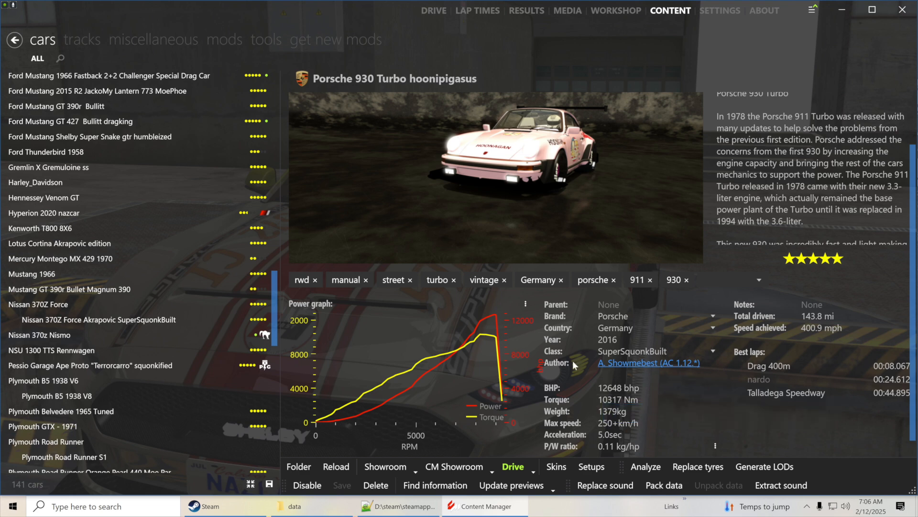
{"action": "left_click", "coordinate": [526, 303]}
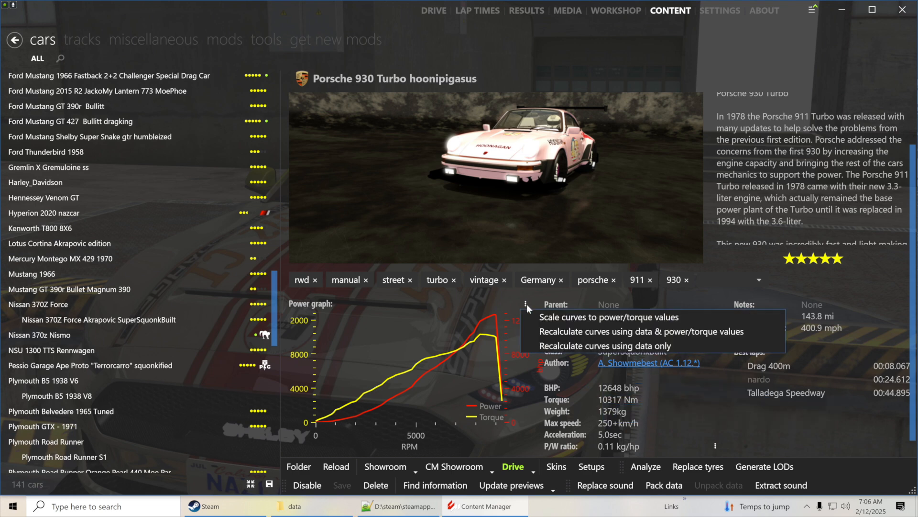
{"action": "left_click", "coordinate": [542, 346]}
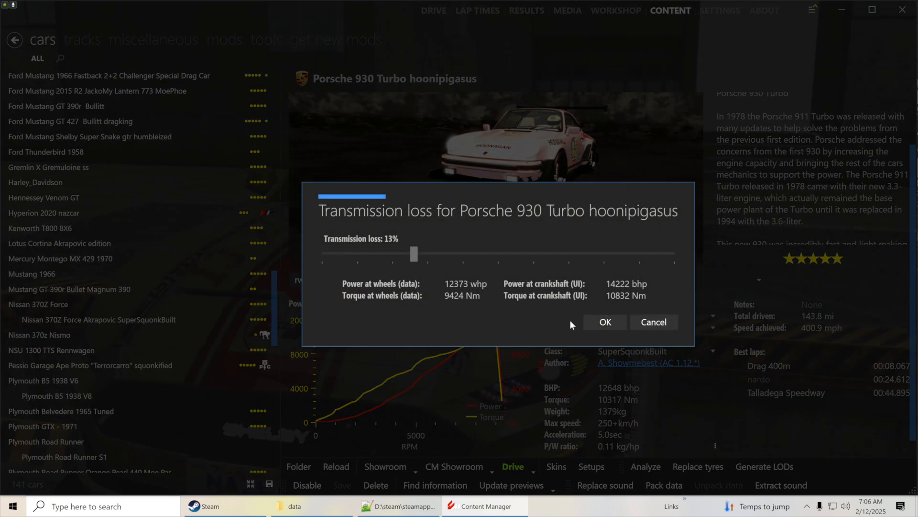
{"action": "left_click", "coordinate": [597, 324]}
{"action": "left_click", "coordinate": [653, 302]}
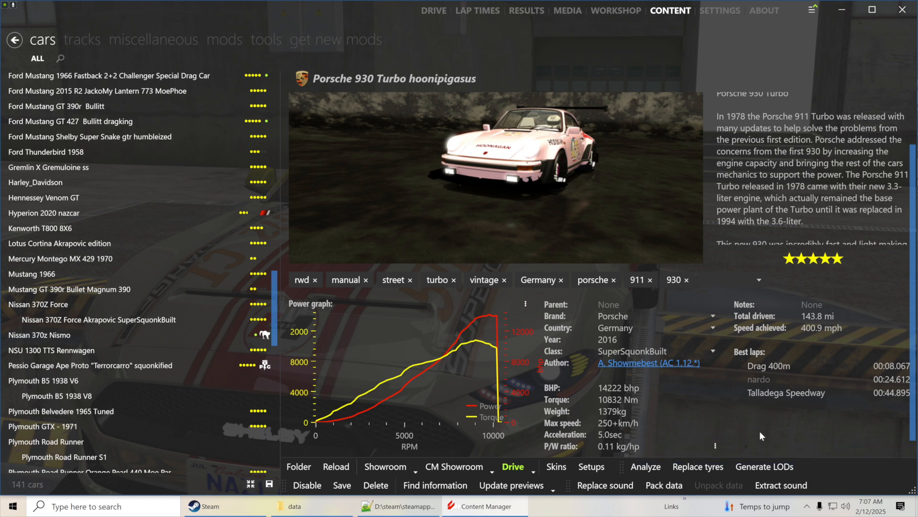
Recalculate the car's power-to-weight ratio in its specifications
{"action": "scroll", "coordinate": [759, 431], "scroll_direction": "down", "scroll_amount": 1}
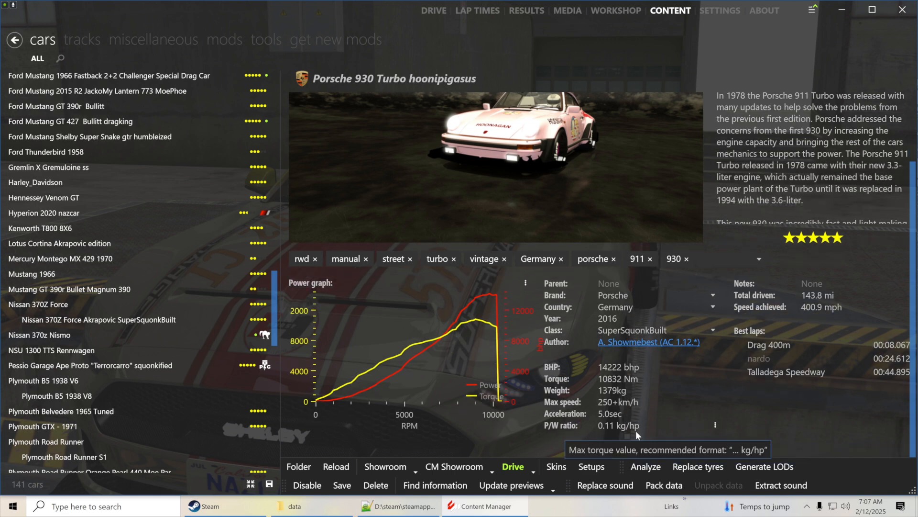
{"action": "left_click", "coordinate": [716, 425]}
{"action": "left_click", "coordinate": [721, 343]}
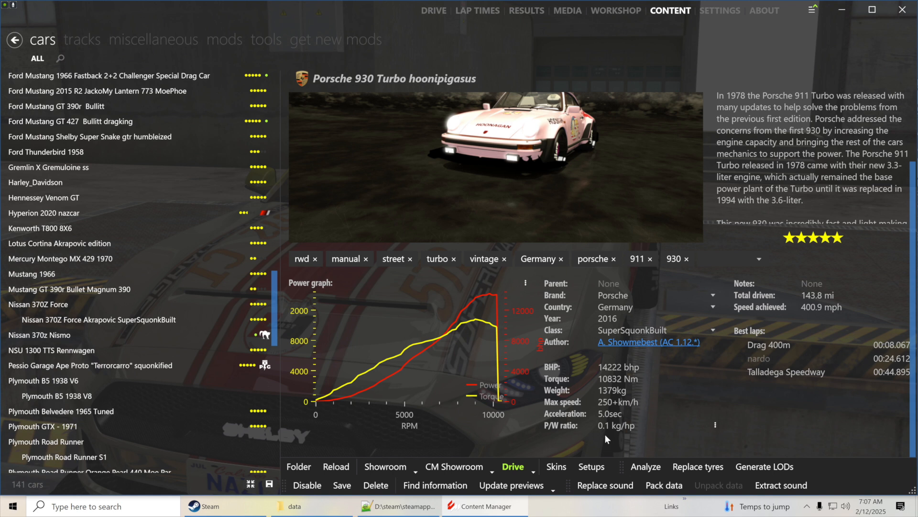
Switch to File Explorer and open ext_config.ini from the ad_porsche_930_hoonipigasus extension folder in Notepad++
{"action": "left_click", "coordinate": [841, 13]}
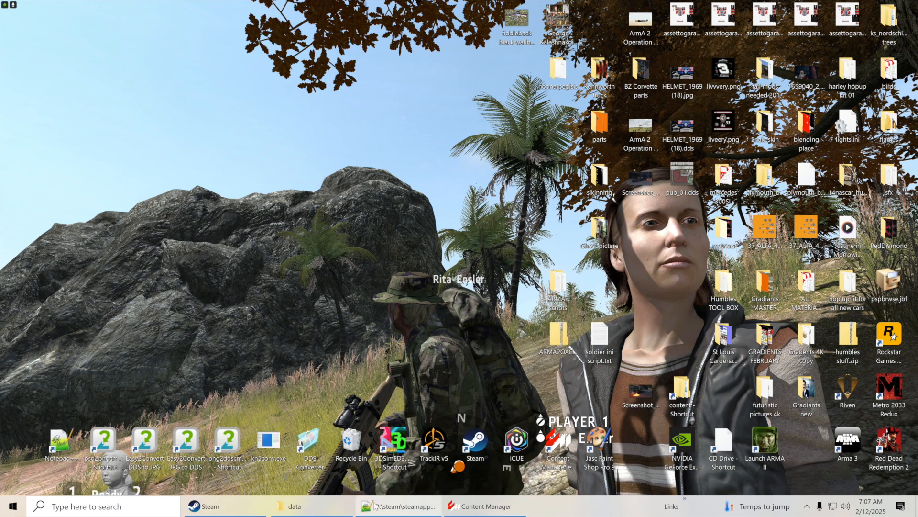
{"action": "left_click", "coordinate": [315, 510]}
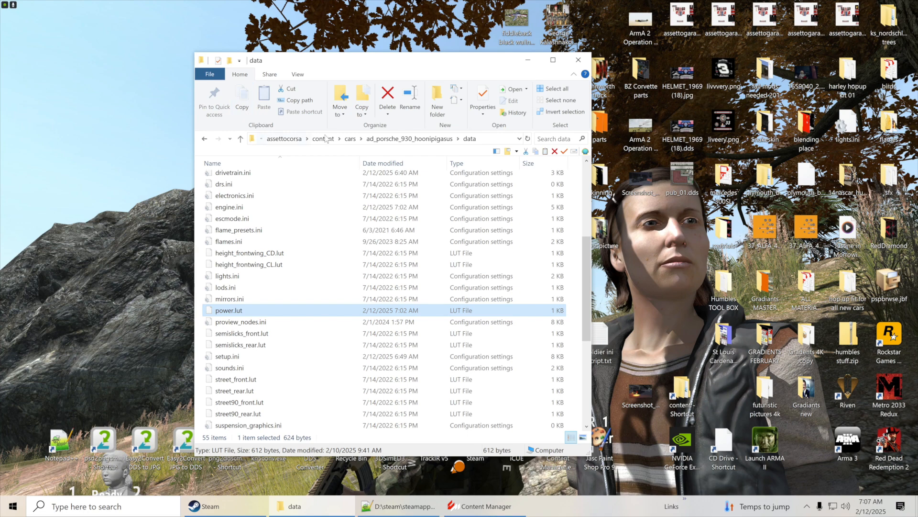
{"action": "left_click", "coordinate": [241, 138]}
{"action": "double_click", "coordinate": [237, 215]}
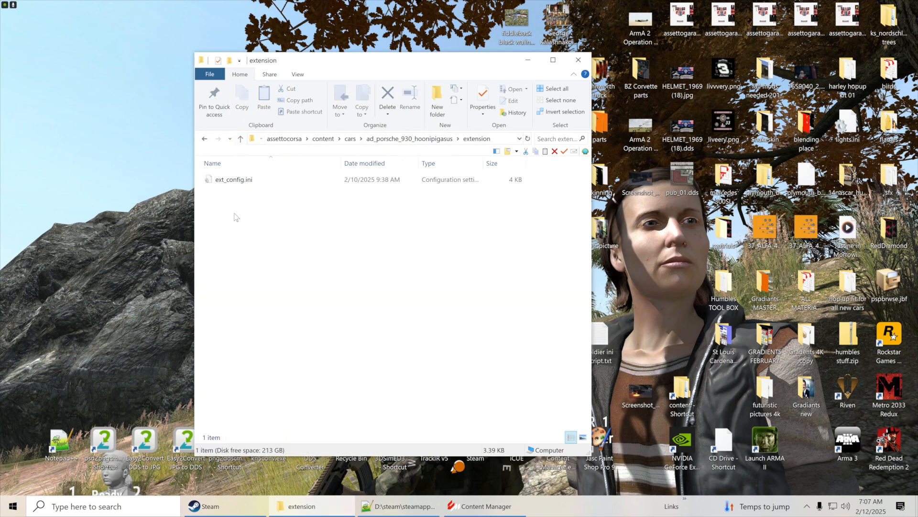
{"action": "right_click", "coordinate": [233, 181]}
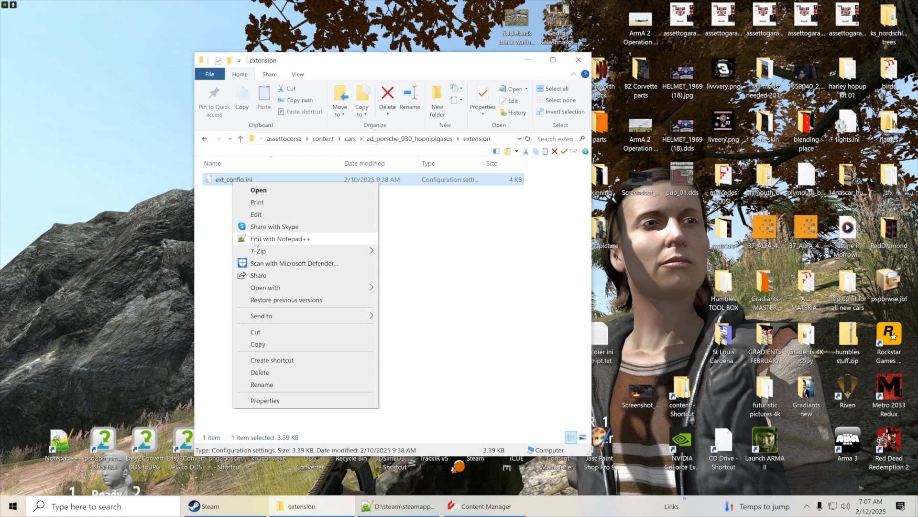
{"action": "left_click", "coordinate": [284, 239]}
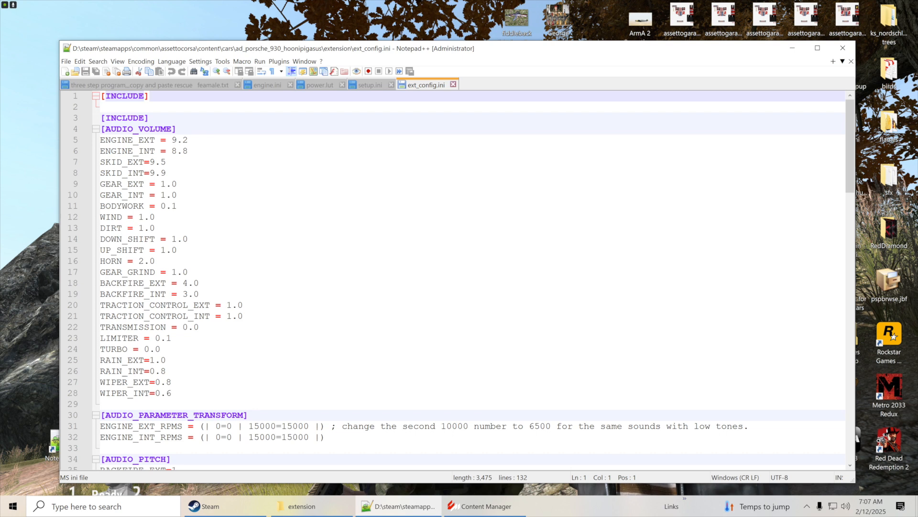
Examine the engine volume entries under AUDIO_VOLUME and the comment on the ENGINE_EXT_RPMS line in ext_config.ini
{"action": "left_click_drag", "start_coordinate": [156, 151], "coordinate": [99, 152]}
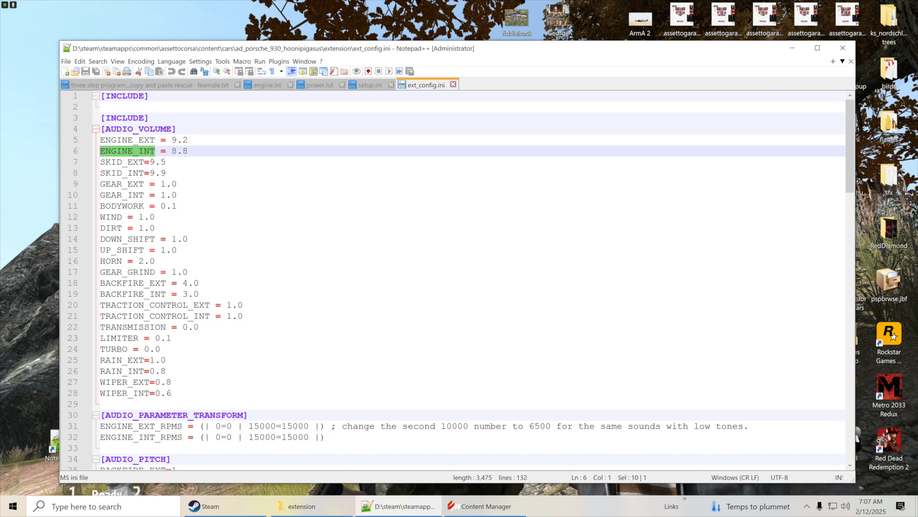
{"action": "left_click_drag", "start_coordinate": [155, 139], "coordinate": [106, 140]}
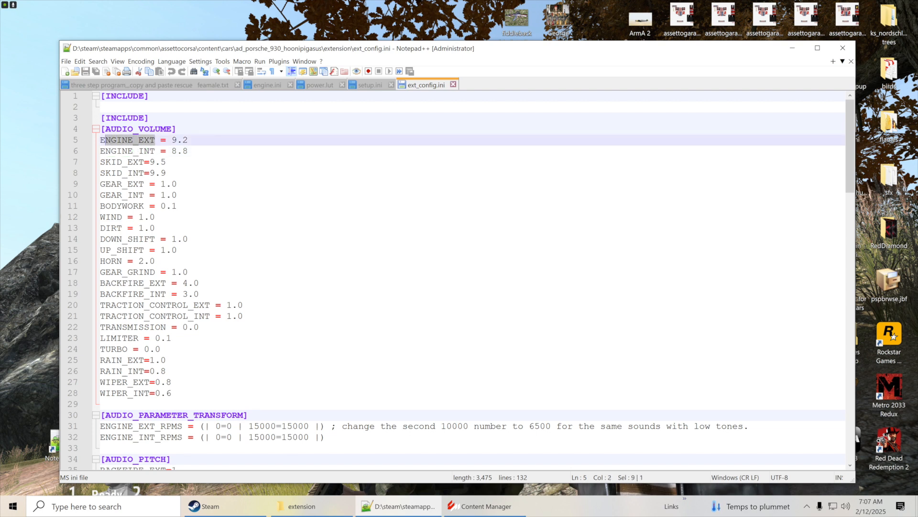
{"action": "left_click", "coordinate": [176, 195]}
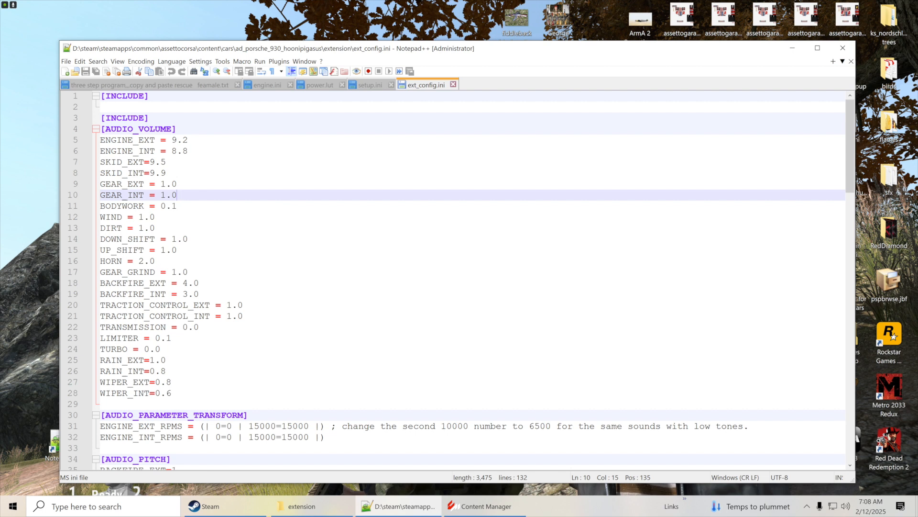
{"action": "scroll", "coordinate": [459, 280], "scroll_direction": "down", "scroll_amount": 2}
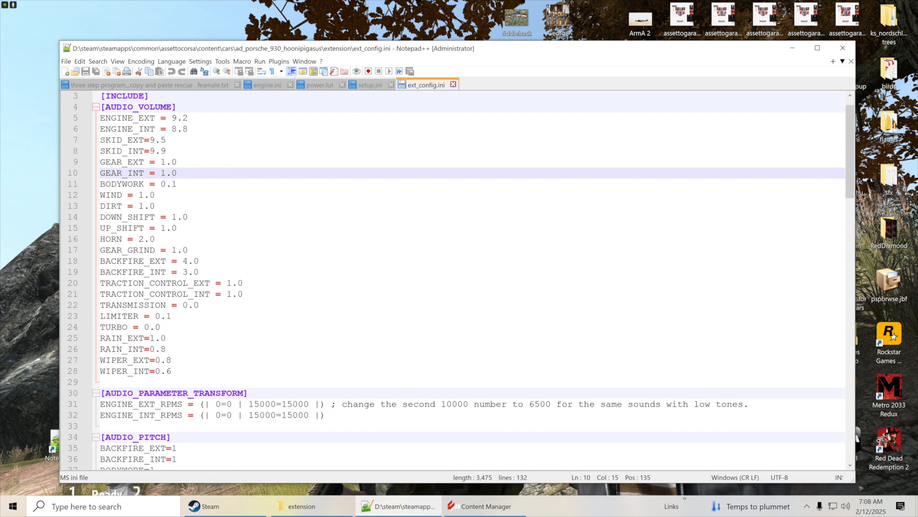
{"action": "scroll", "coordinate": [459, 281], "scroll_direction": "down", "scroll_amount": 3}
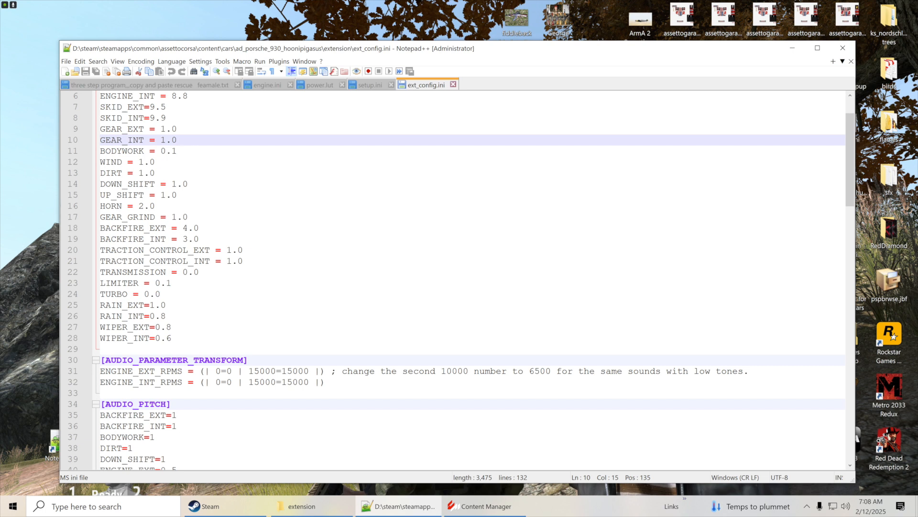
{"action": "scroll", "coordinate": [459, 280], "scroll_direction": "down", "scroll_amount": 3}
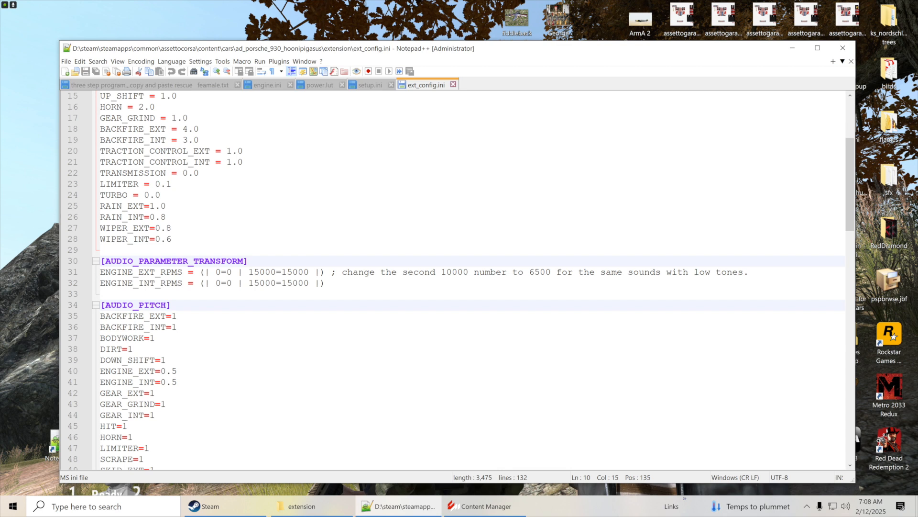
{"action": "left_click_drag", "start_coordinate": [452, 272], "coordinate": [440, 272]}
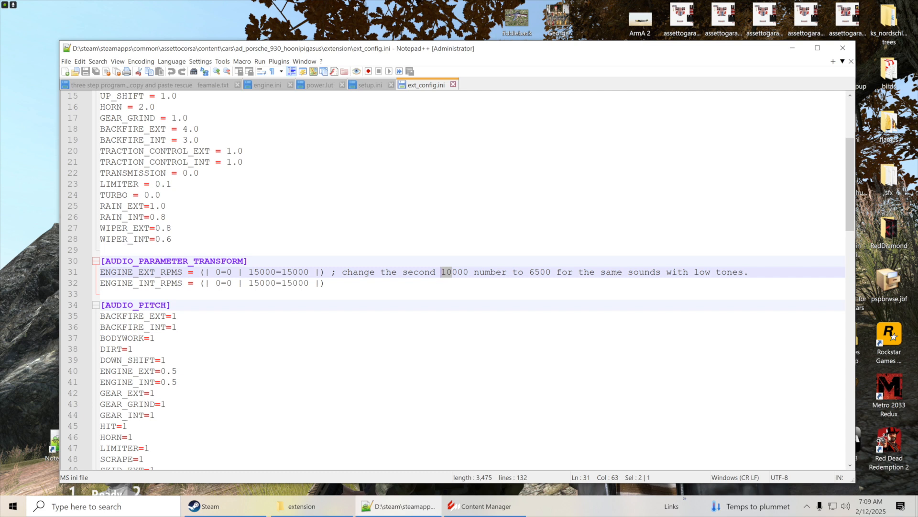
{"action": "left_click", "coordinate": [749, 272]}
{"action": "left_click", "coordinate": [469, 272]}
{"action": "left_click", "coordinate": [662, 271]}
Set the upper mapping of both ENGINE_EXT_RPMS and ENGINE_INT_RPMS under AUDIO_PARAMETER_TRANSFORM to 25000=25000
{"action": "left_click_drag", "start_coordinate": [254, 272], "coordinate": [249, 274]}
{"action": "type", "text": "2"}
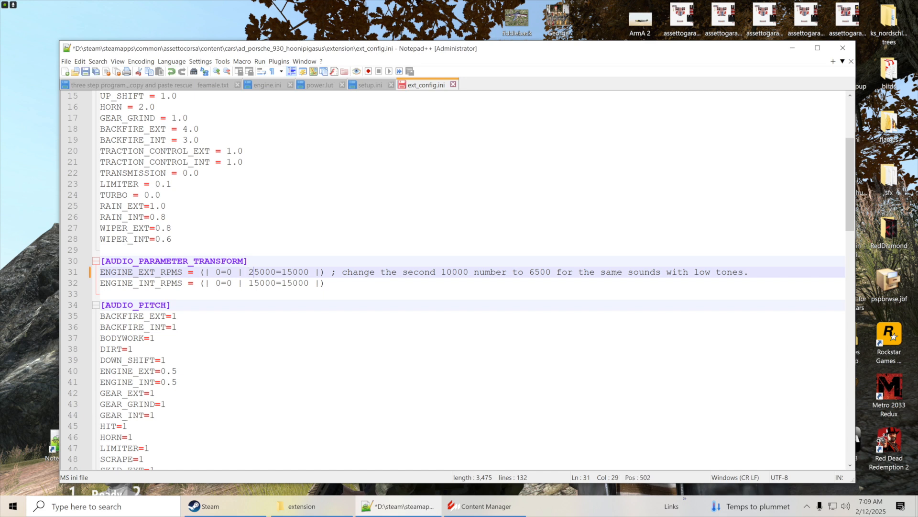
{"action": "left_click_drag", "start_coordinate": [286, 272], "coordinate": [283, 272]}
{"action": "type", "text": "2"}
{"action": "left_click_drag", "start_coordinate": [286, 282], "coordinate": [283, 283]}
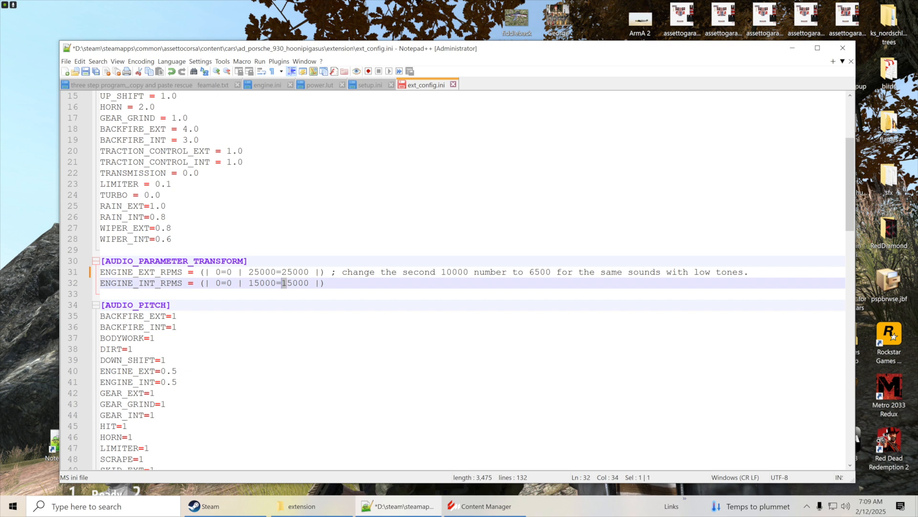
{"action": "type", "text": "2"}
{"action": "key", "text": "shift+Left"}
{"action": "type", "text": "2"}
Check the AUDIO_PITCH and AUDIO_PROPERTIES sections and save ext_config.ini
{"action": "scroll", "coordinate": [467, 281], "scroll_direction": "down", "scroll_amount": 2}
{"action": "scroll", "coordinate": [467, 281], "scroll_direction": "down", "scroll_amount": 4}
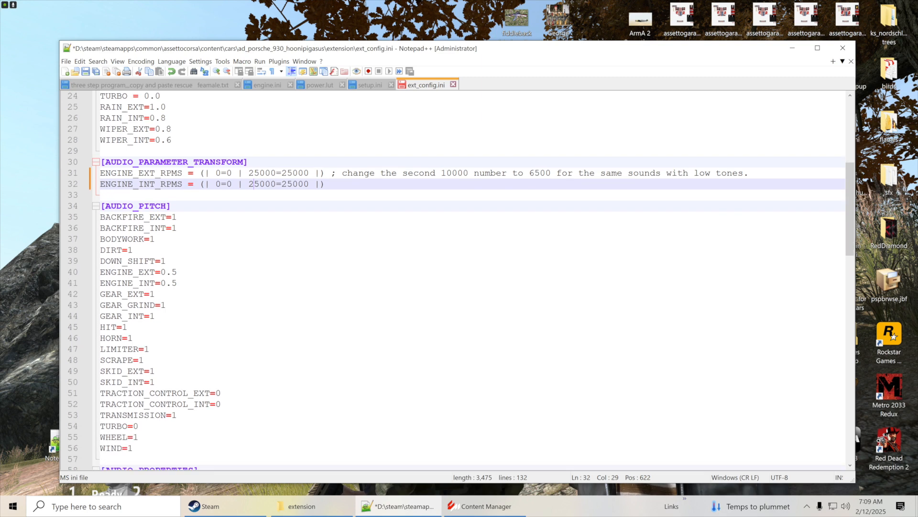
{"action": "scroll", "coordinate": [467, 281], "scroll_direction": "down", "scroll_amount": 2}
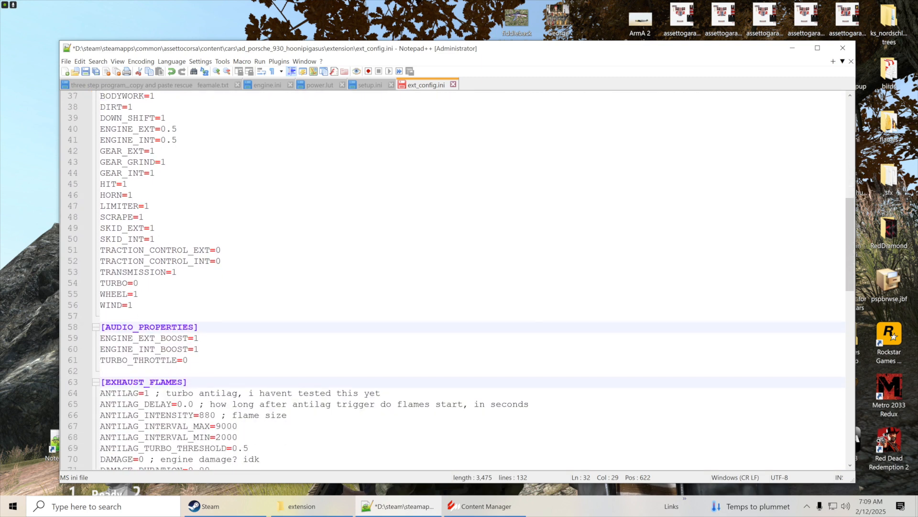
{"action": "scroll", "coordinate": [467, 281], "scroll_direction": "up", "scroll_amount": 2}
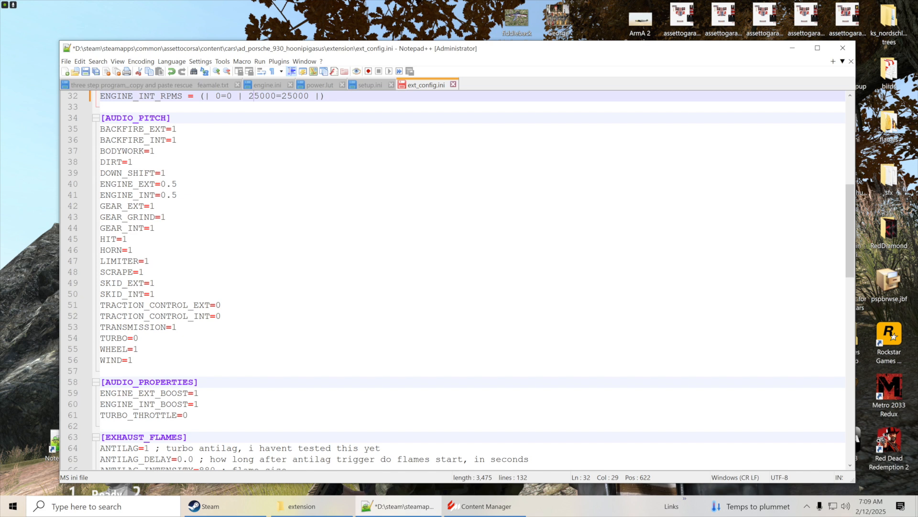
{"action": "scroll", "coordinate": [467, 281], "scroll_direction": "up", "scroll_amount": 1}
{"action": "scroll", "coordinate": [468, 282], "scroll_direction": "up", "scroll_amount": 2}
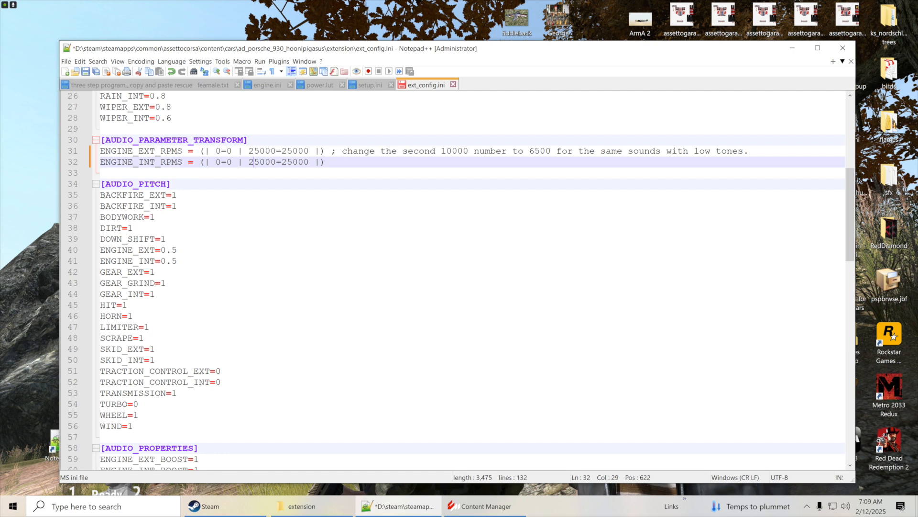
{"action": "key", "text": "ctrl+s"}
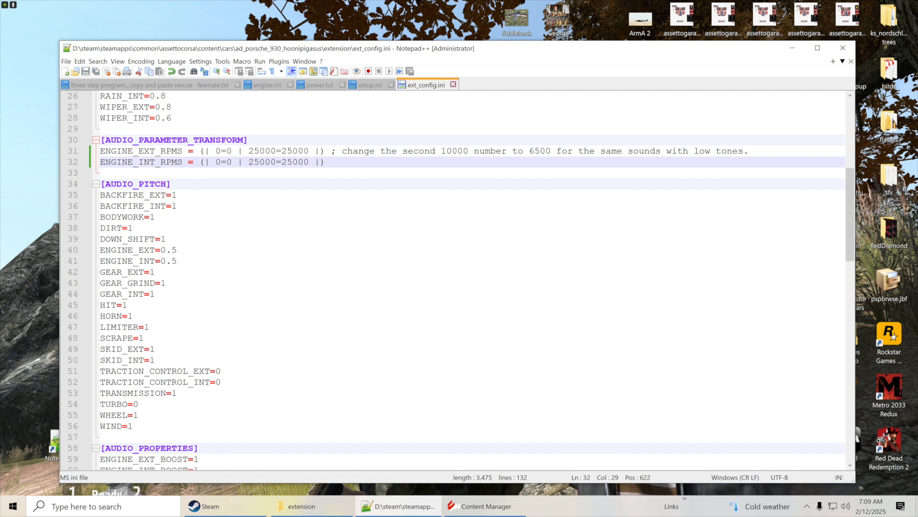
{"action": "scroll", "coordinate": [459, 281], "scroll_direction": "up", "scroll_amount": 1}
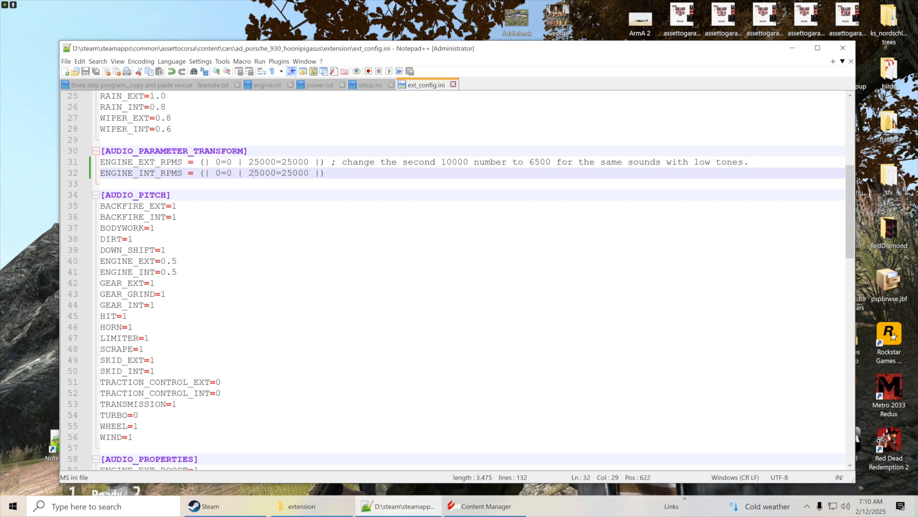
Put away the editor and folder windows, switch back to Content Manager and open the Porsche 930 in the custom showroom
{"action": "left_click", "coordinate": [792, 48]}
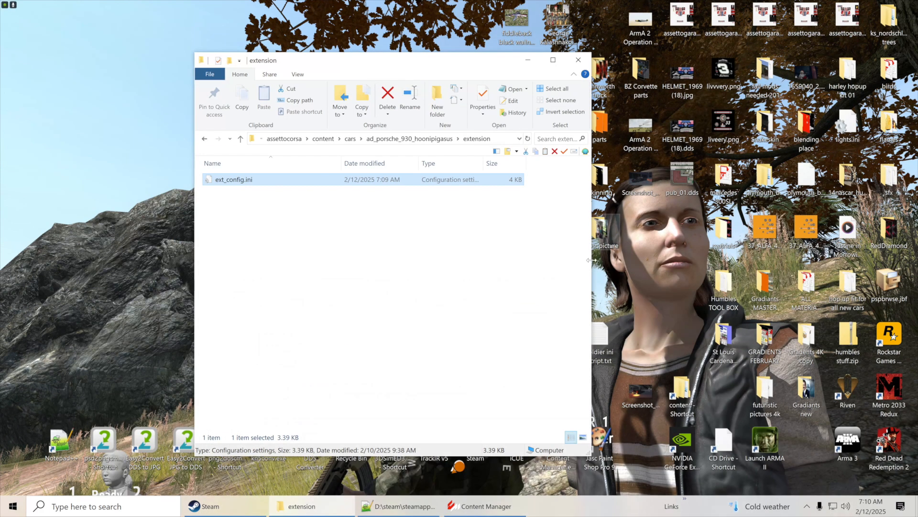
{"action": "left_click", "coordinate": [528, 61]}
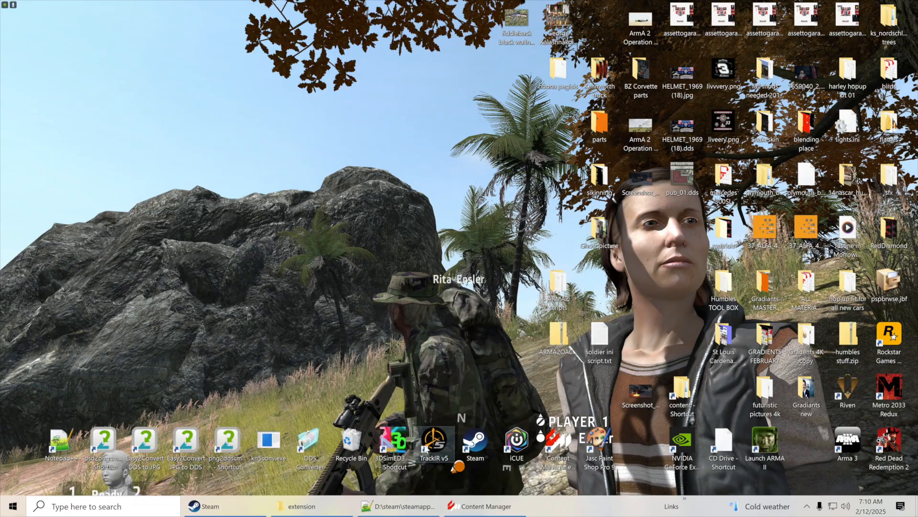
{"action": "left_click", "coordinate": [464, 507]}
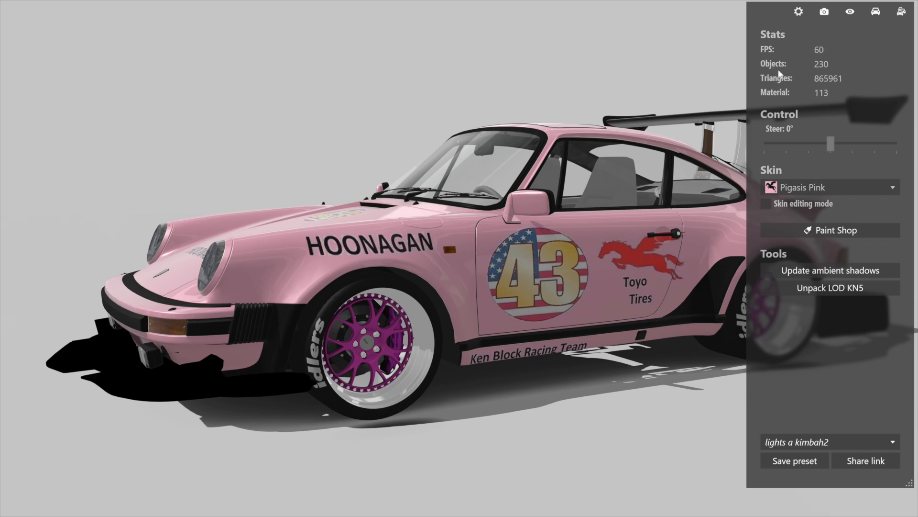
Set the custom showroom's scene to Nascar Showroom
{"action": "left_click", "coordinate": [799, 12]}
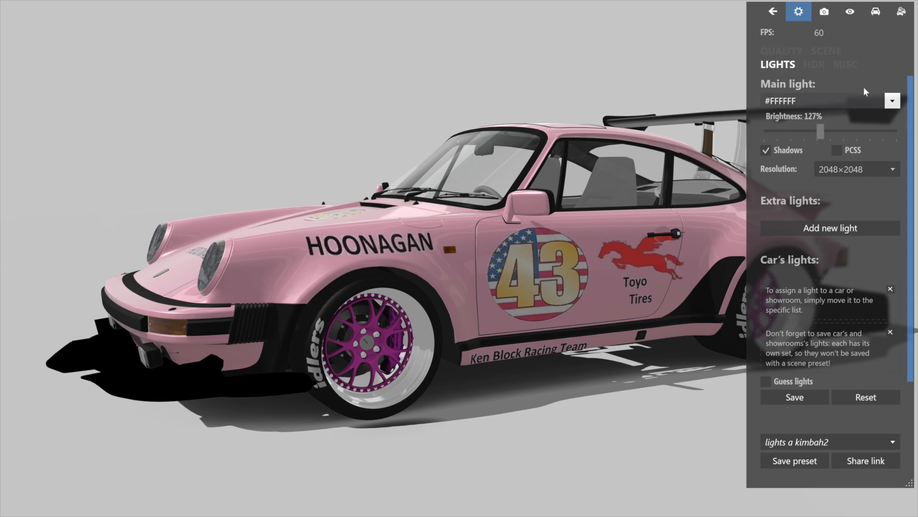
{"action": "left_click", "coordinate": [831, 51]}
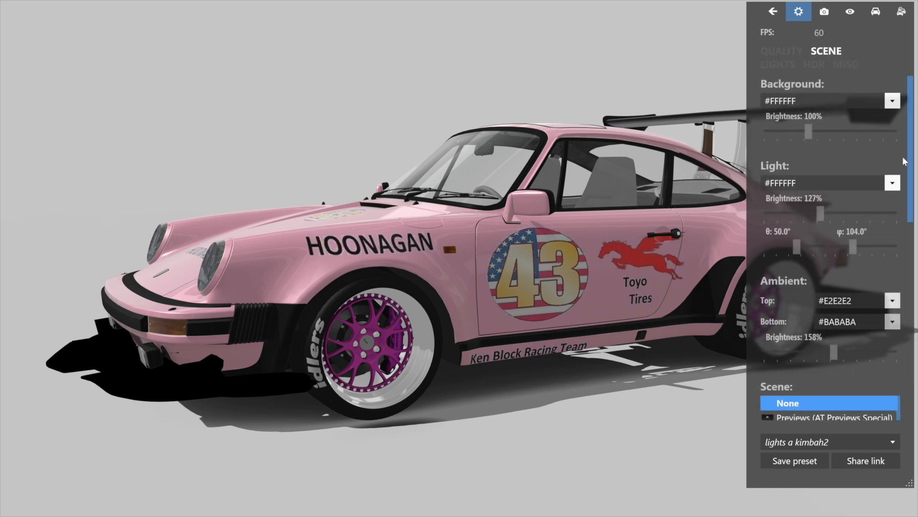
{"action": "mouse_move", "coordinate": [913, 155]}
{"action": "left_mouse_down"}
{"action": "mouse_move", "coordinate": [914, 215]}
{"action": "mouse_move", "coordinate": [897, 251]}
{"action": "left_mouse_up"}
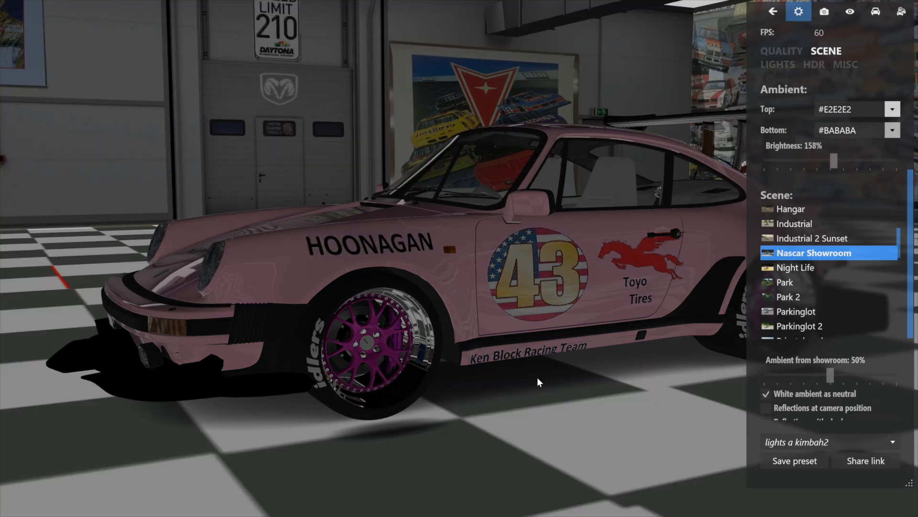
Add three extra lights to the showroom scene
{"action": "left_click", "coordinate": [775, 63]}
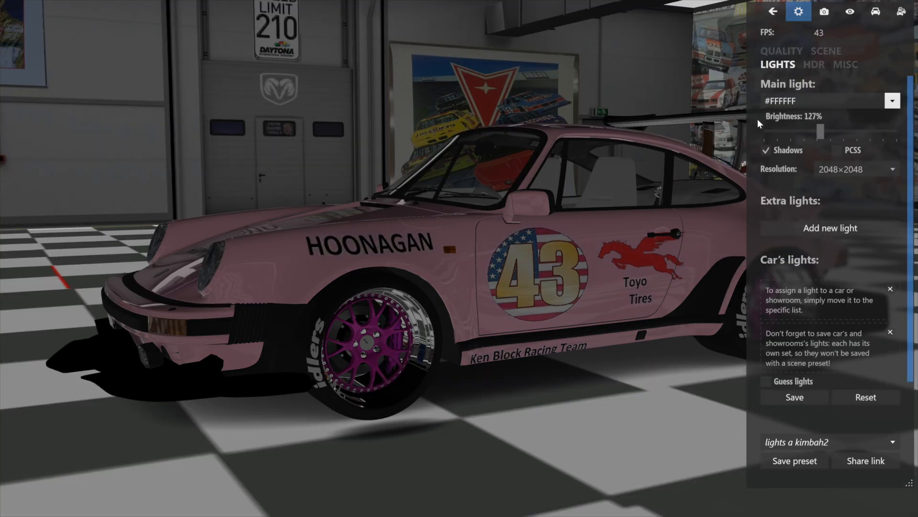
{"action": "left_click", "coordinate": [804, 230]}
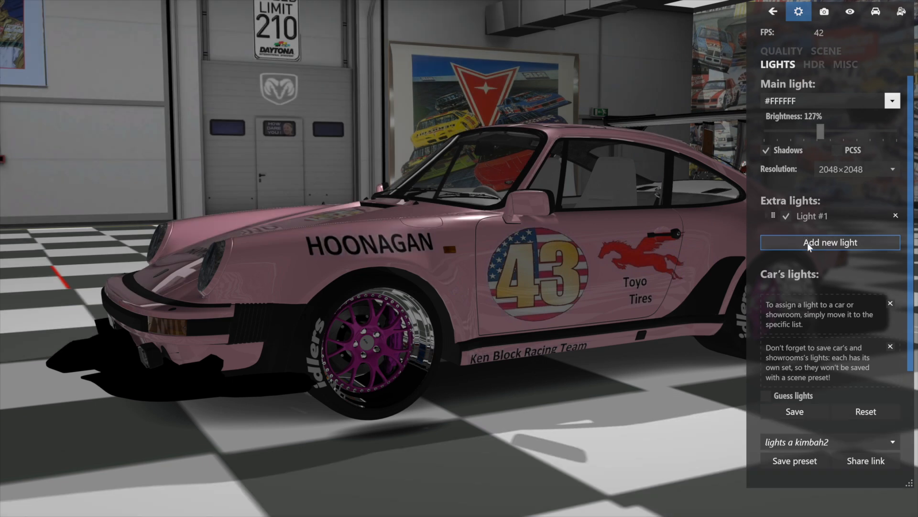
{"action": "left_click", "coordinate": [808, 243]}
{"action": "left_click", "coordinate": [812, 257]}
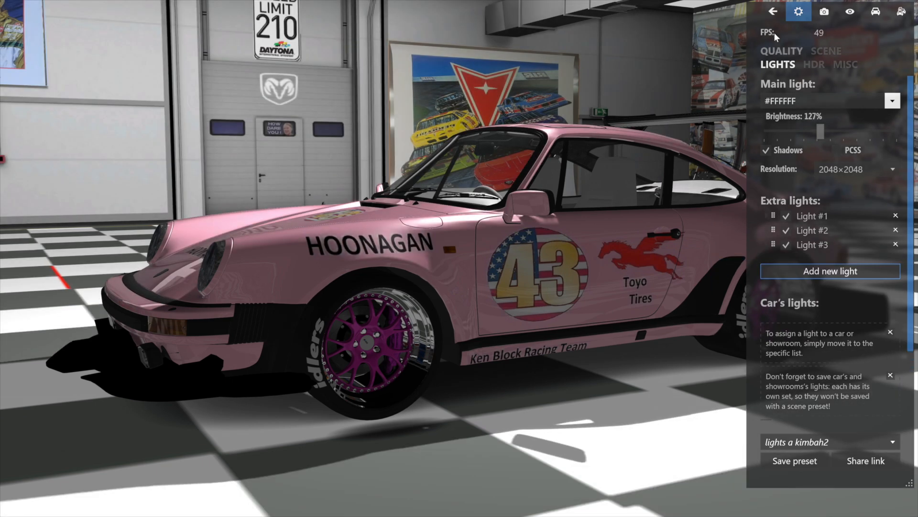
Reveal the extra lights in the showroom and spread them to either side behind the car, raising one higher
{"action": "left_click_drag", "start_coordinate": [758, 12], "coordinate": [762, 61]}
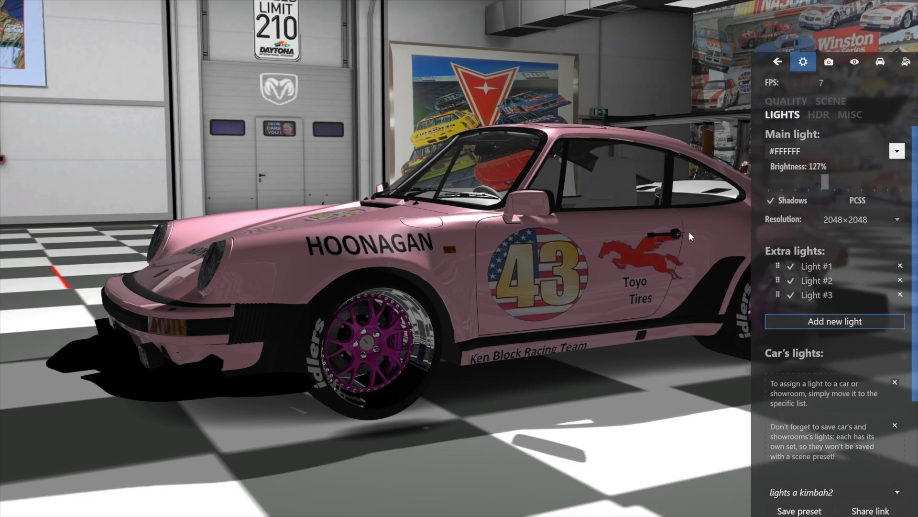
{"action": "scroll", "coordinate": [645, 352], "scroll_direction": "down", "scroll_amount": 5}
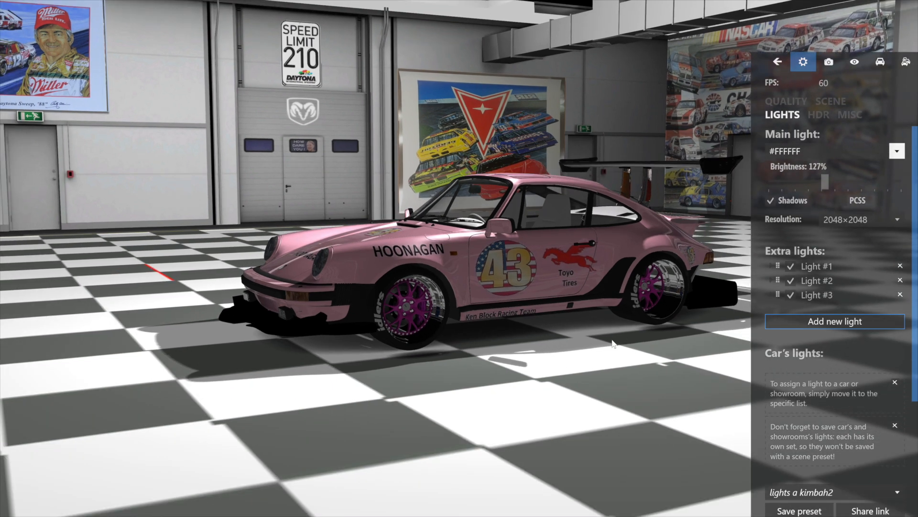
{"action": "key", "text": "ctrl"}
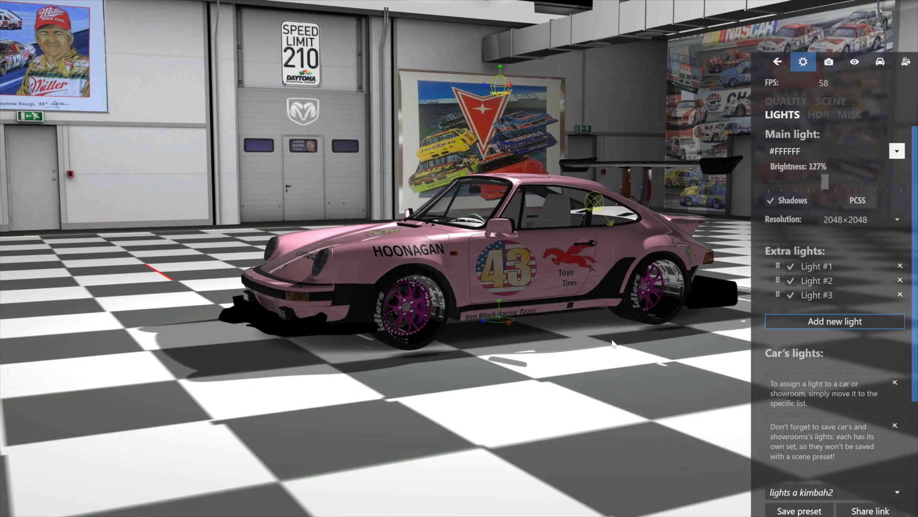
{"action": "left_click_drag", "start_coordinate": [297, 155], "coordinate": [495, 121]}
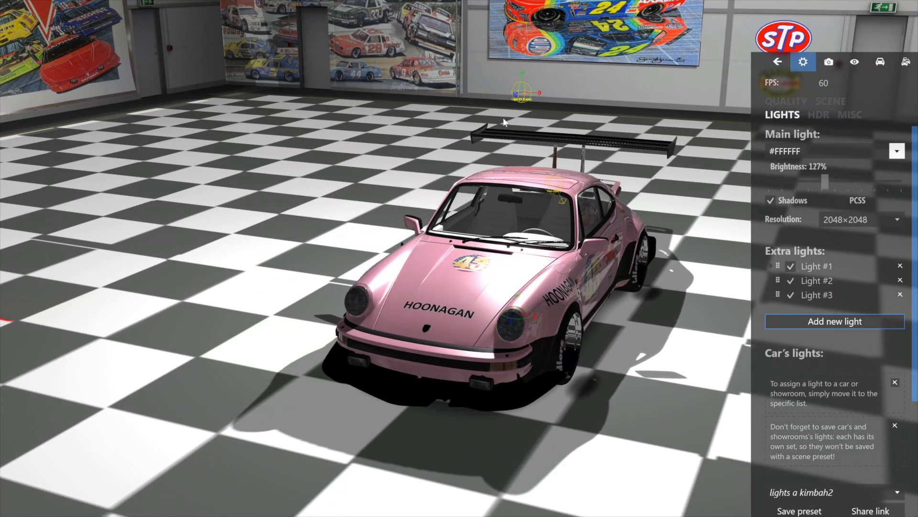
{"action": "left_click_drag", "start_coordinate": [539, 101], "coordinate": [286, 95]}
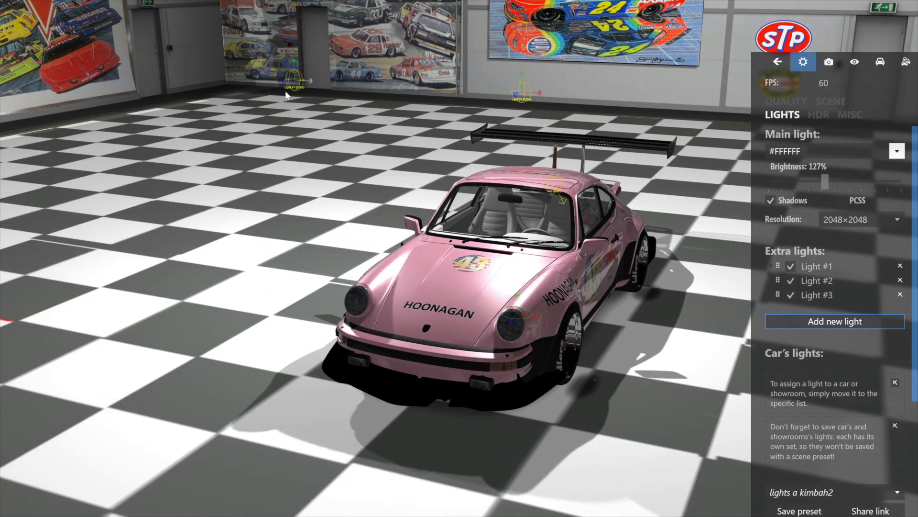
{"action": "left_click_drag", "start_coordinate": [539, 98], "coordinate": [646, 103]}
{"action": "left_click_drag", "start_coordinate": [524, 73], "coordinate": [524, 24]}
Inspect the lighting on the pink Porsche from its side and rear, and close the custom showroom
{"action": "left_click_drag", "start_coordinate": [426, 120], "coordinate": [259, 96]}
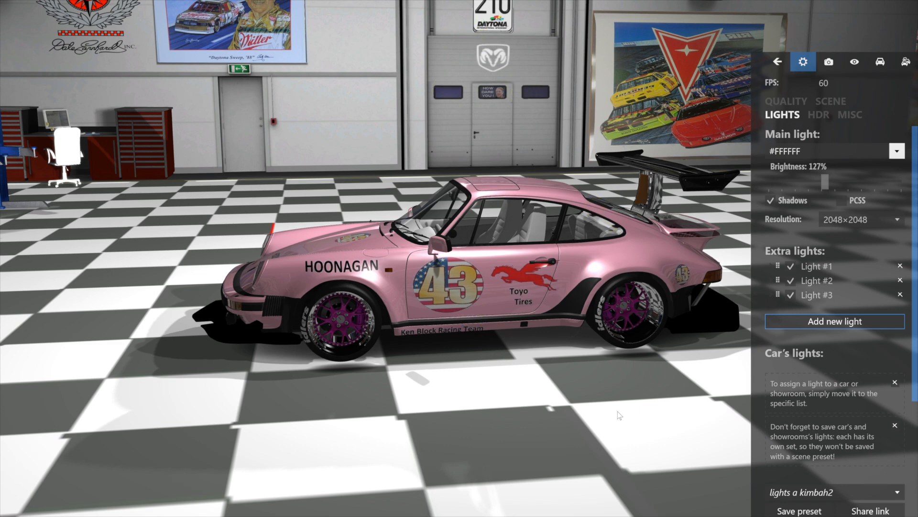
{"action": "left_click_drag", "start_coordinate": [490, 244], "coordinate": [446, 148]}
{"action": "mouse_move", "coordinate": [229, 132]}
{"action": "left_mouse_down"}
{"action": "mouse_move", "coordinate": [482, 125]}
{"action": "mouse_move", "coordinate": [336, 165]}
{"action": "mouse_move", "coordinate": [220, 146]}
{"action": "left_mouse_up"}
{"action": "left_click_drag", "start_coordinate": [425, 133], "coordinate": [590, 186]}
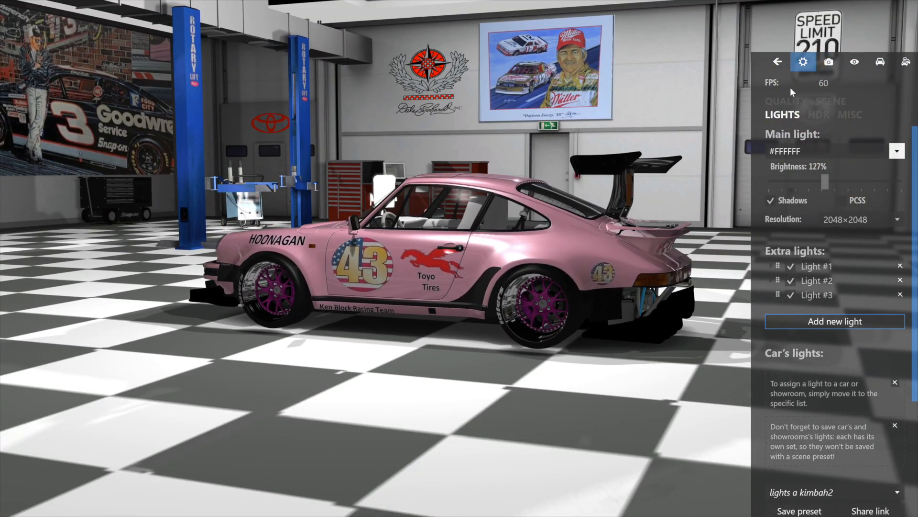
{"action": "left_click", "coordinate": [777, 62]}
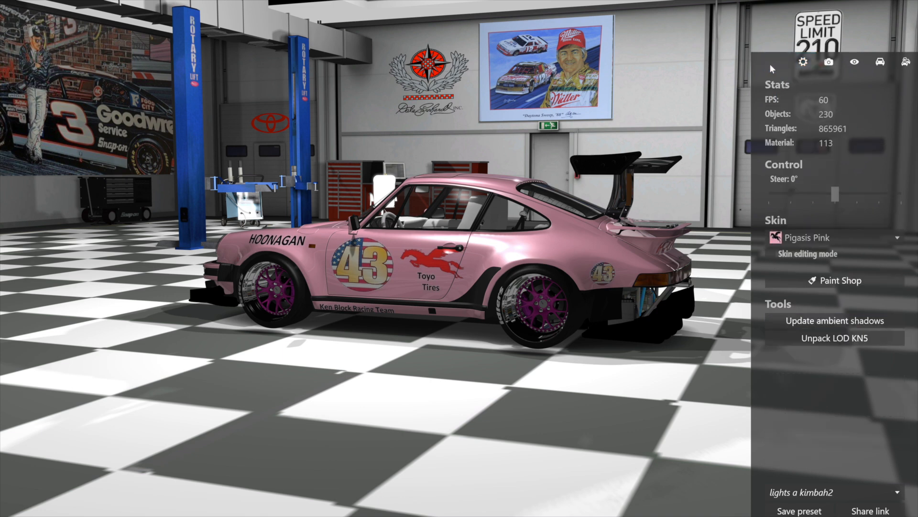
{"action": "left_click_drag", "start_coordinate": [407, 71], "coordinate": [414, 69]}
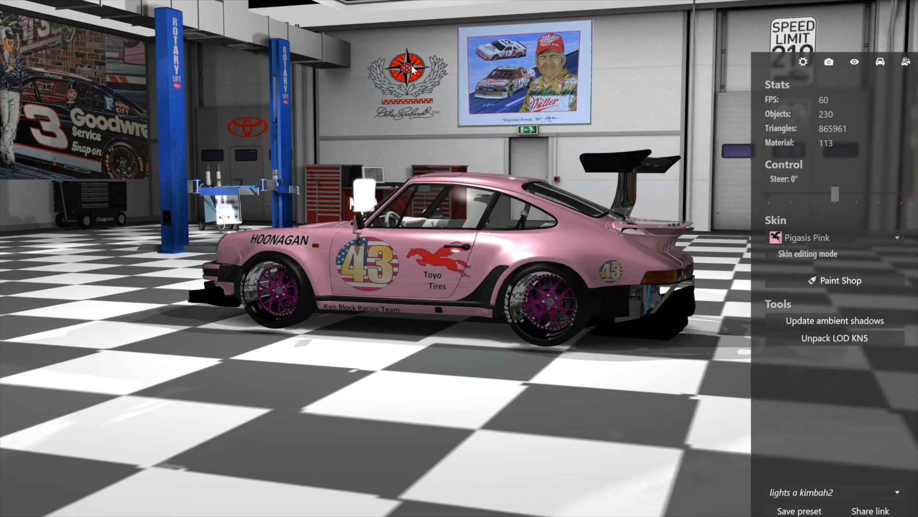
{"action": "key", "text": "Escape"}
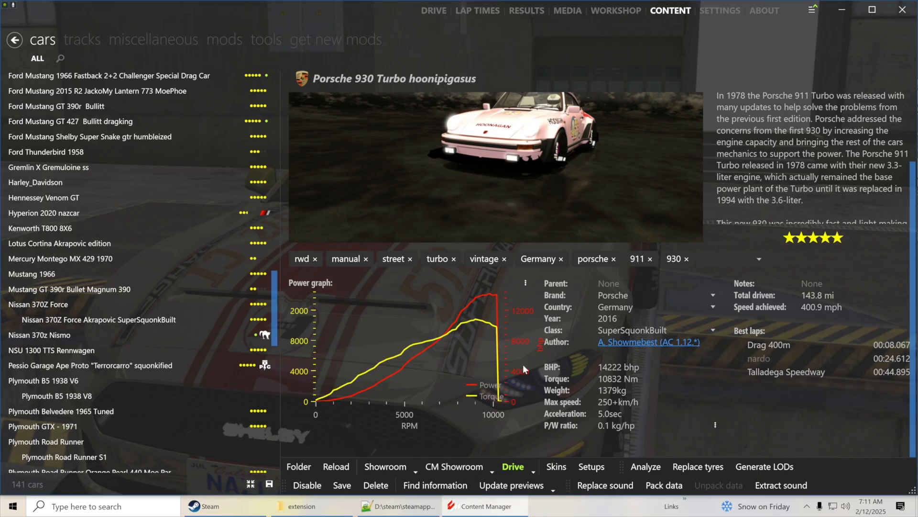
Launch a practice session with the Porsche 930 Turbo hoonipigasus and start driving with the setup "Hoonipigasus 1 pit 2025"
{"action": "left_click", "coordinate": [513, 469]}
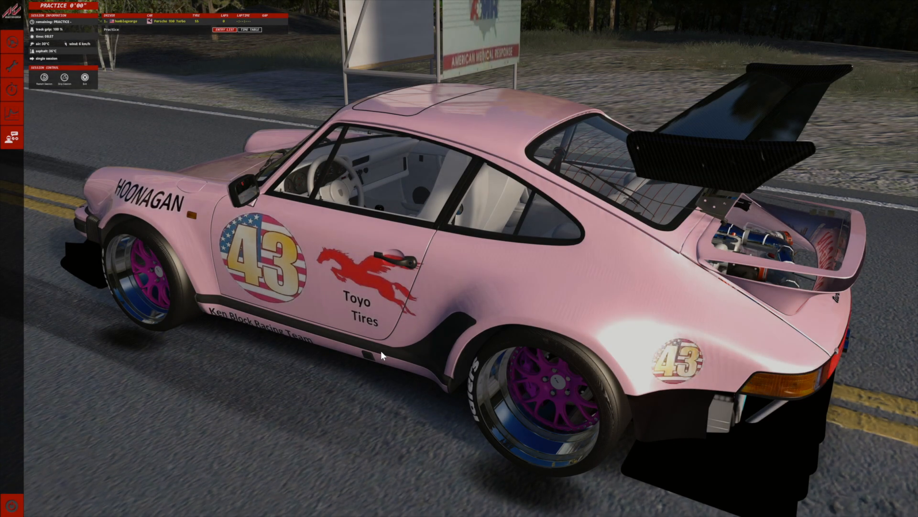
{"action": "left_click", "coordinate": [12, 70]}
{"action": "left_click", "coordinate": [182, 44]}
{"action": "left_click", "coordinate": [109, 120]}
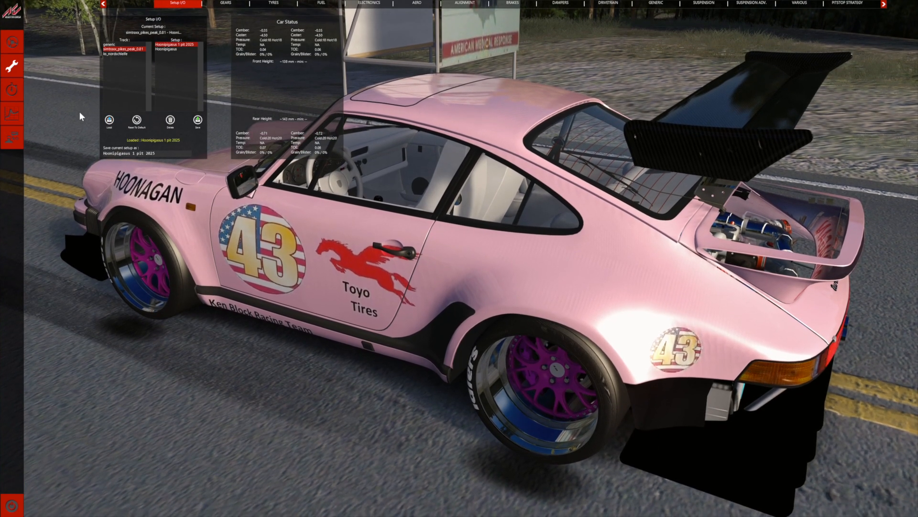
{"action": "left_click", "coordinate": [16, 44]}
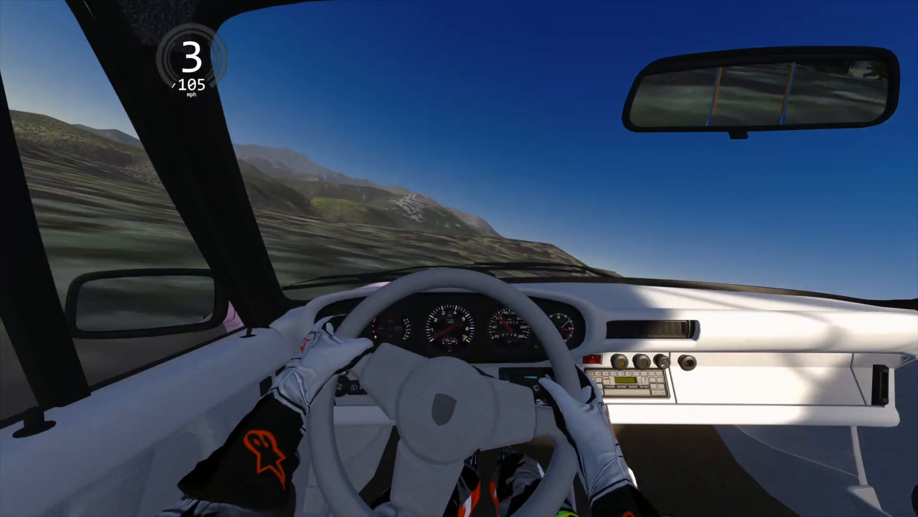
Exit the practice session, dismiss its results and minimize Content Manager to reach the desktop
{"action": "key", "text": "Escape"}
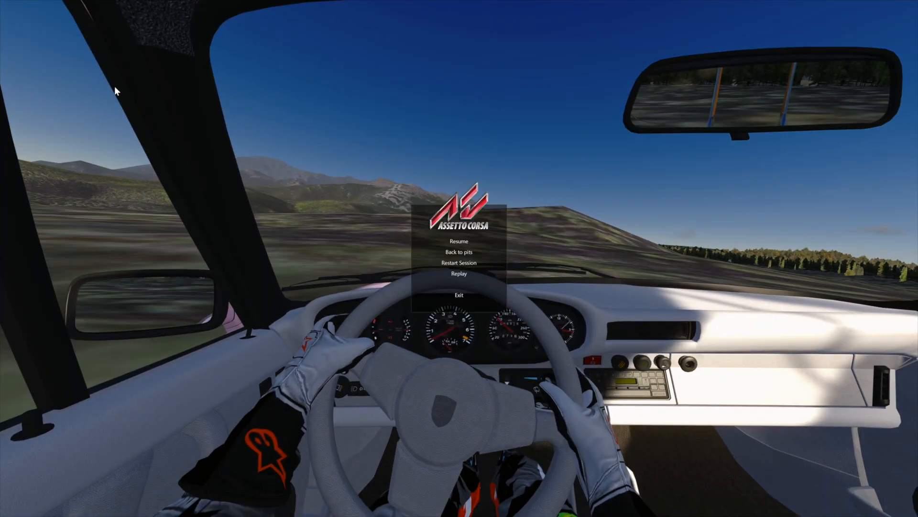
{"action": "left_click", "coordinate": [459, 294]}
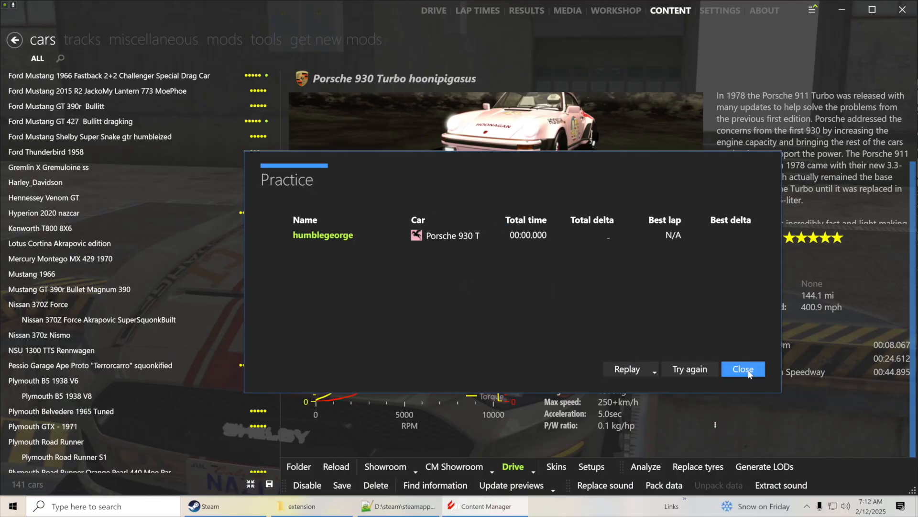
{"action": "left_click", "coordinate": [743, 369]}
{"action": "left_click", "coordinate": [843, 16]}
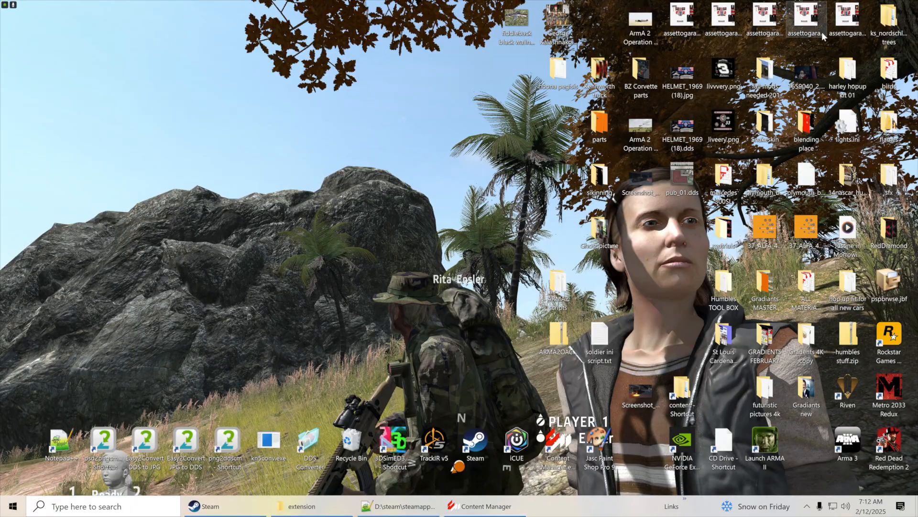
In Notepad++, set both 25000 values of ENGINE_EXT_RPMS in ext_config.ini to 10000, copying the number from the line's comment
{"action": "left_click", "coordinate": [374, 508]}
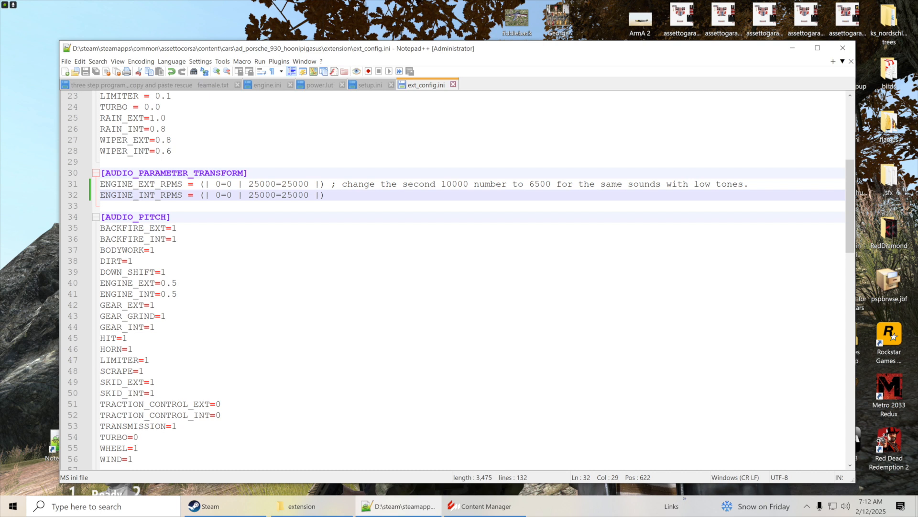
{"action": "left_click_drag", "start_coordinate": [468, 184], "coordinate": [441, 184]}
{"action": "key", "text": "ctrl+c"}
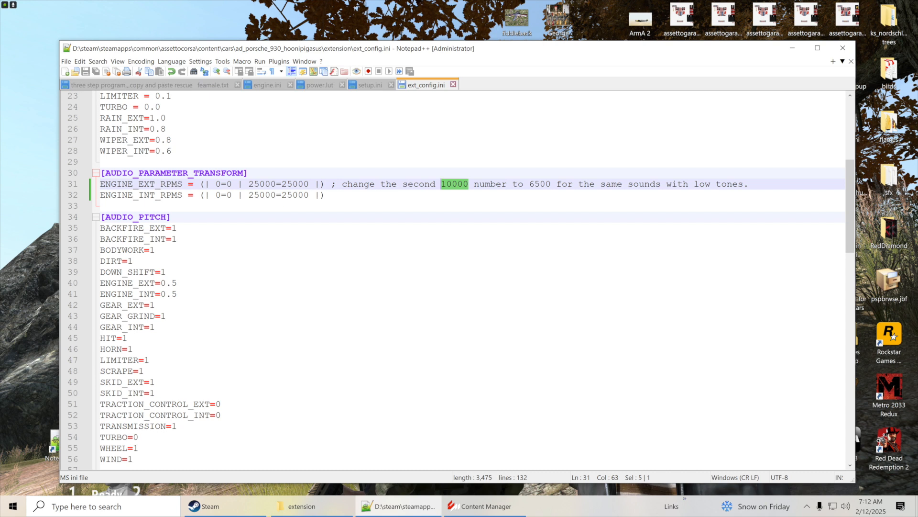
{"action": "left_click_drag", "start_coordinate": [276, 185], "coordinate": [248, 184]}
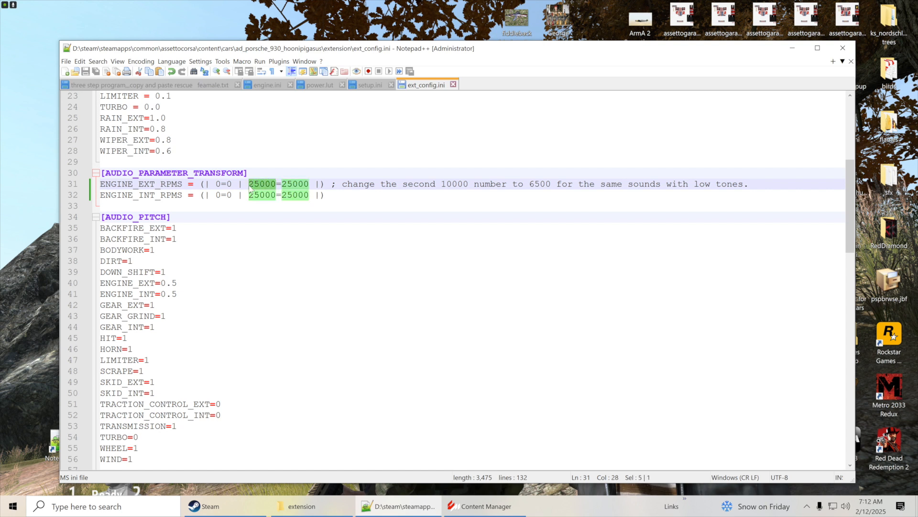
{"action": "key", "text": "ctrl+v"}
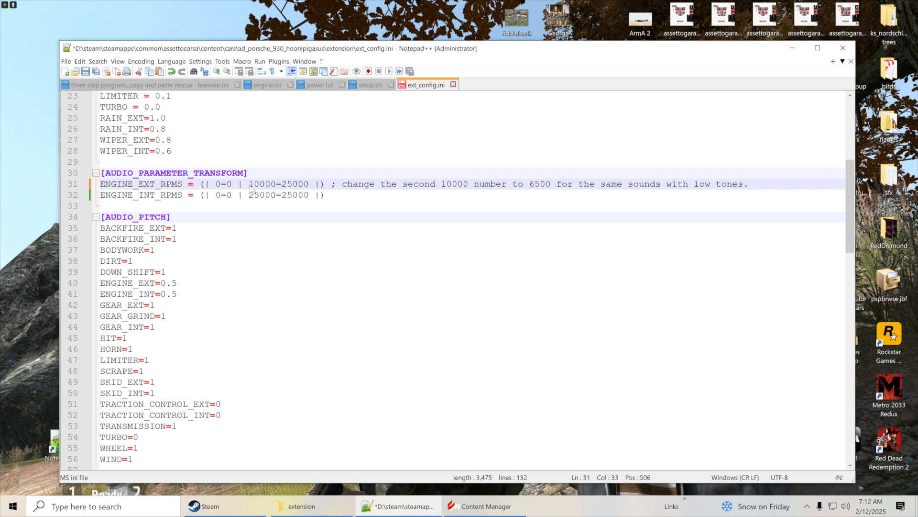
{"action": "left_click_drag", "start_coordinate": [309, 184], "coordinate": [282, 184]}
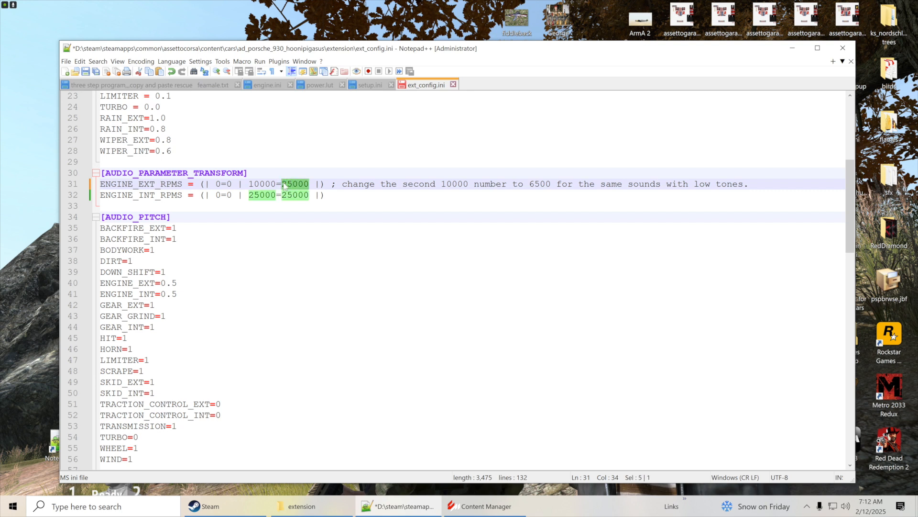
{"action": "key", "text": "ctrl+v"}
Set both 25000 values of ENGINE_INT_RPMS to 10000 and save ext_config.ini
{"action": "left_click_drag", "start_coordinate": [309, 195], "coordinate": [283, 197]}
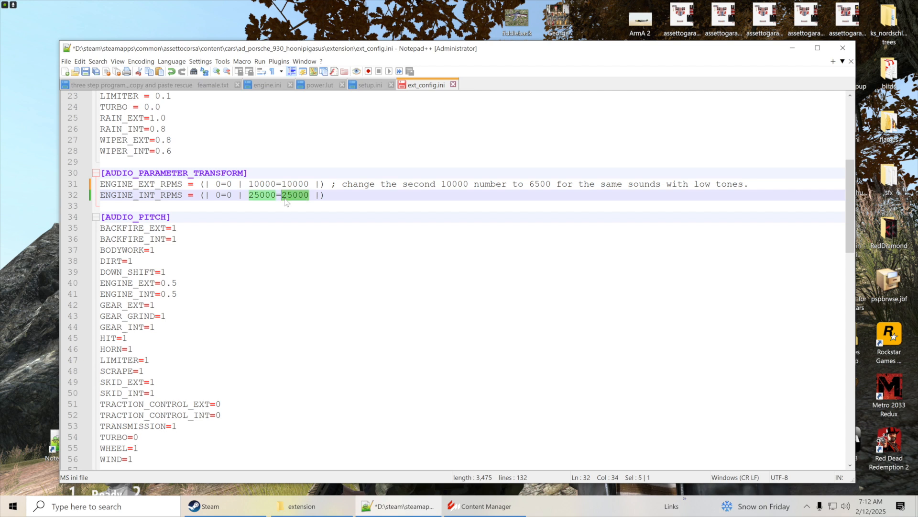
{"action": "key", "text": "ctrl+v"}
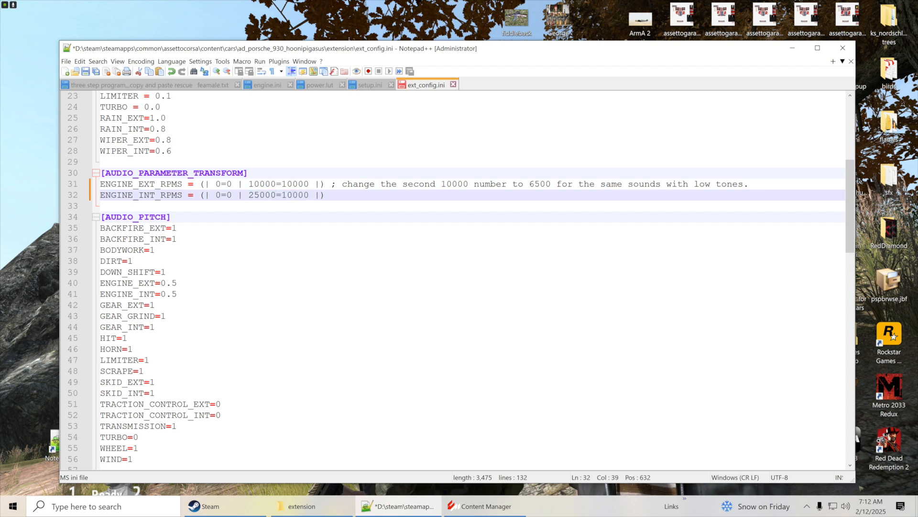
{"action": "left_click_drag", "start_coordinate": [276, 195], "coordinate": [254, 195]}
{"action": "key", "text": "ctrl+v"}
{"action": "left_click", "coordinate": [86, 71]}
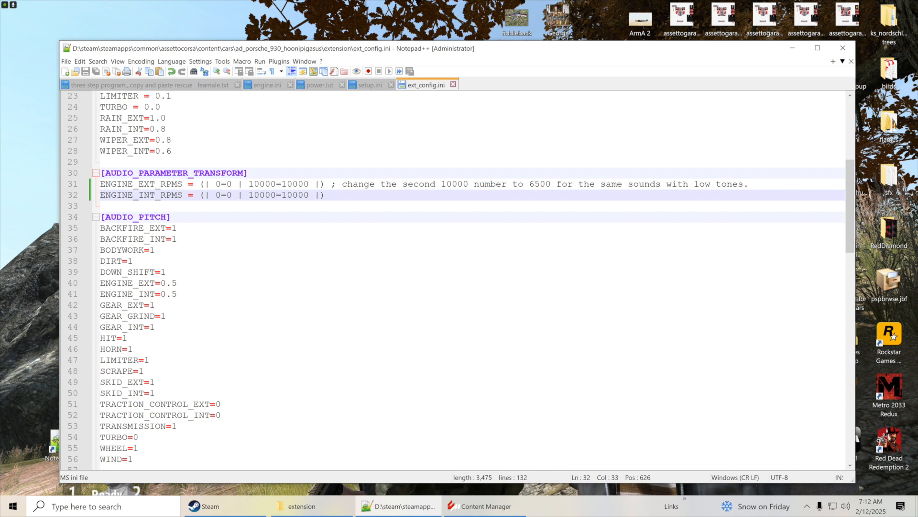
Close engine.ini, power.lut, setup.ini and ext_config.ini, and exit the text editor
{"action": "left_click", "coordinate": [290, 85]}
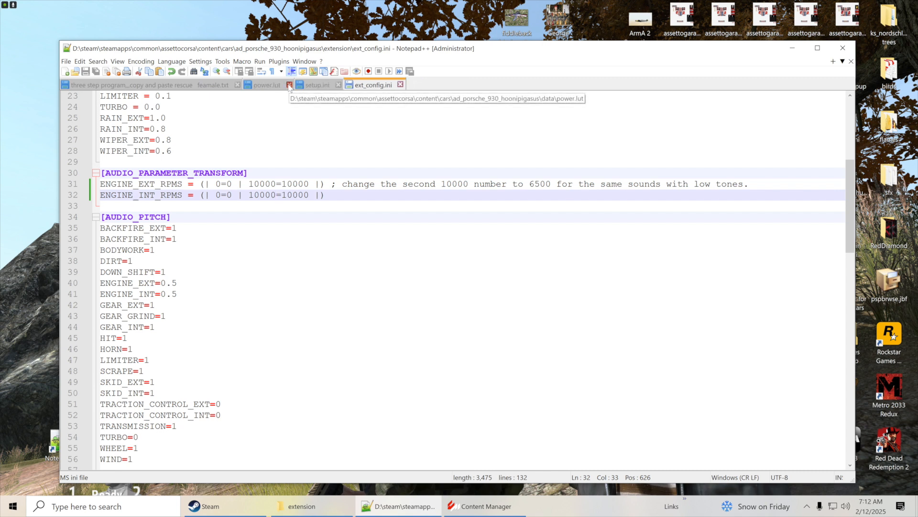
{"action": "left_click", "coordinate": [289, 85]}
{"action": "left_click", "coordinate": [287, 86]}
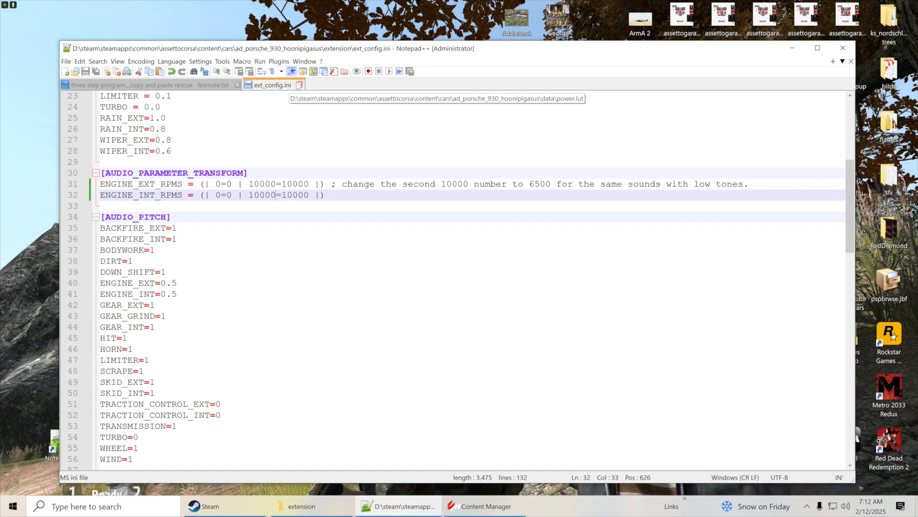
{"action": "left_click", "coordinate": [299, 84]}
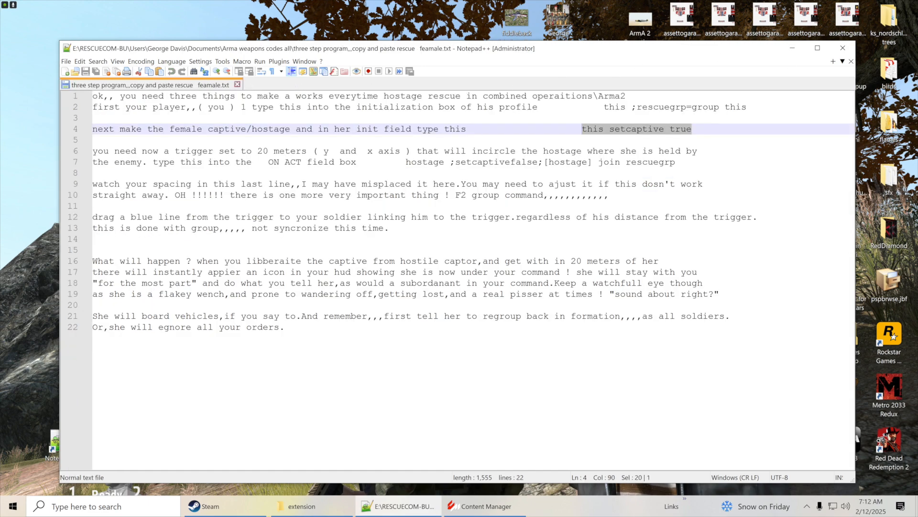
{"action": "left_click", "coordinate": [792, 48]}
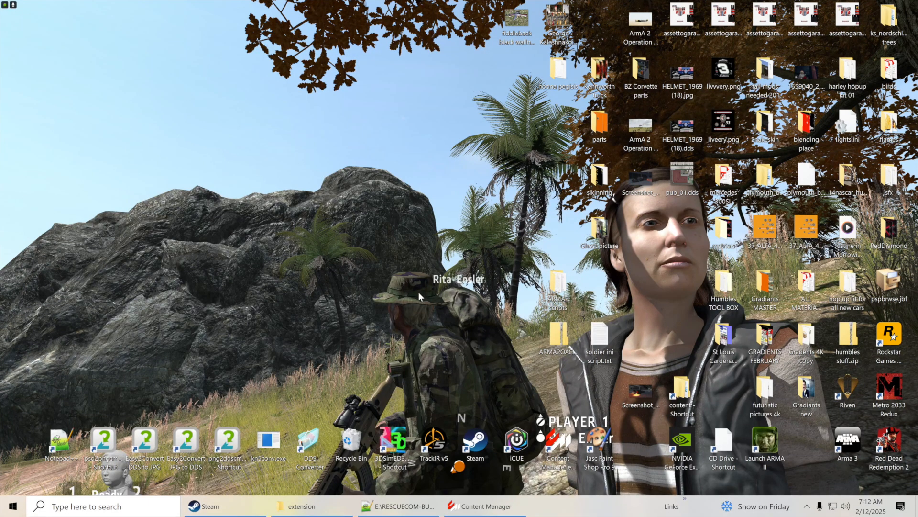
{"action": "left_click", "coordinate": [413, 506]}
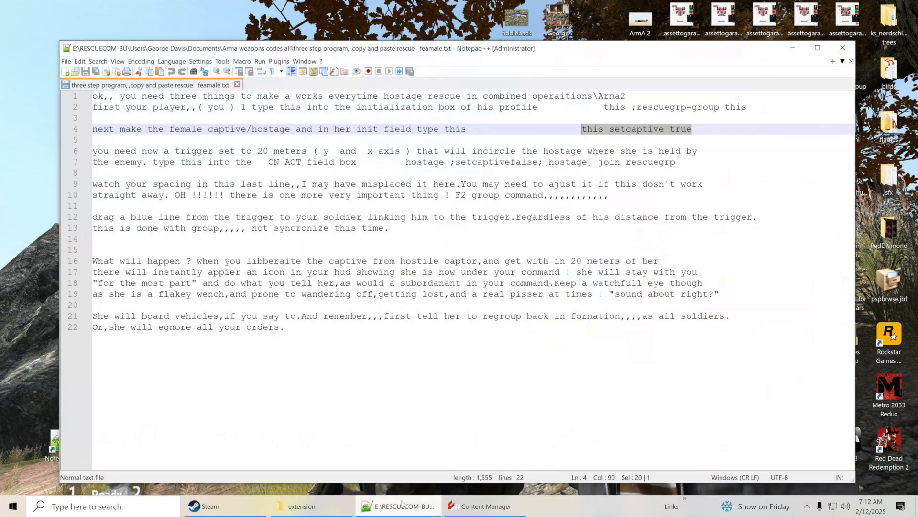
{"action": "left_click", "coordinate": [843, 47]}
Go from the extension folder up to ad_porsche_930_hoonipigasus in File Explorer and move its window clear of the desktop folders
{"action": "left_click", "coordinate": [342, 500]}
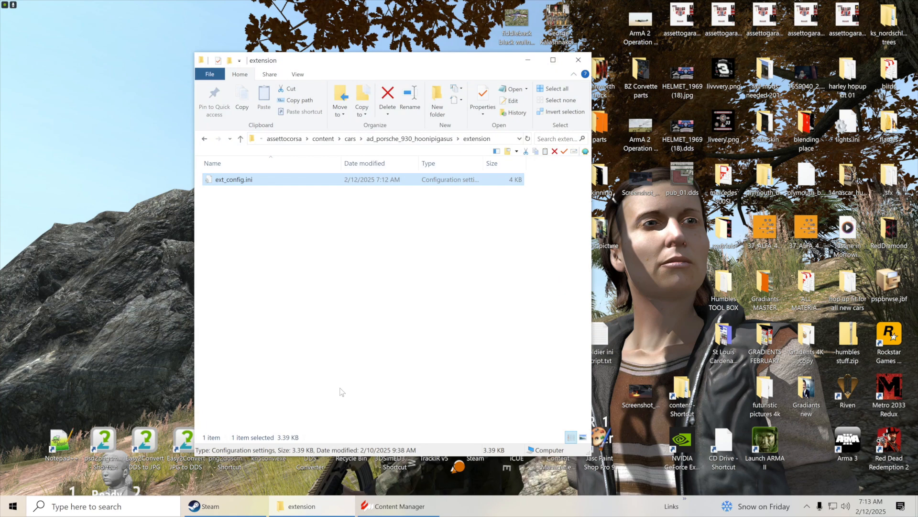
{"action": "left_click", "coordinate": [242, 140]}
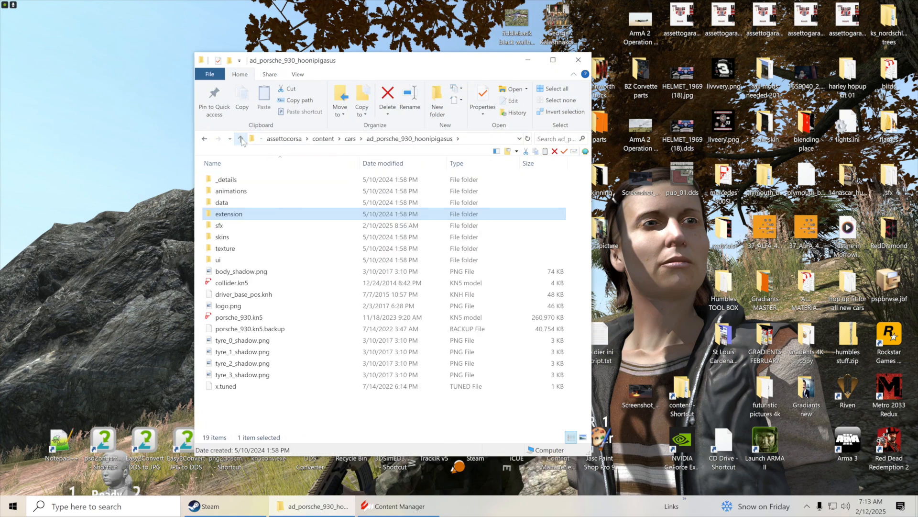
{"action": "left_click_drag", "start_coordinate": [369, 69], "coordinate": [544, 220]}
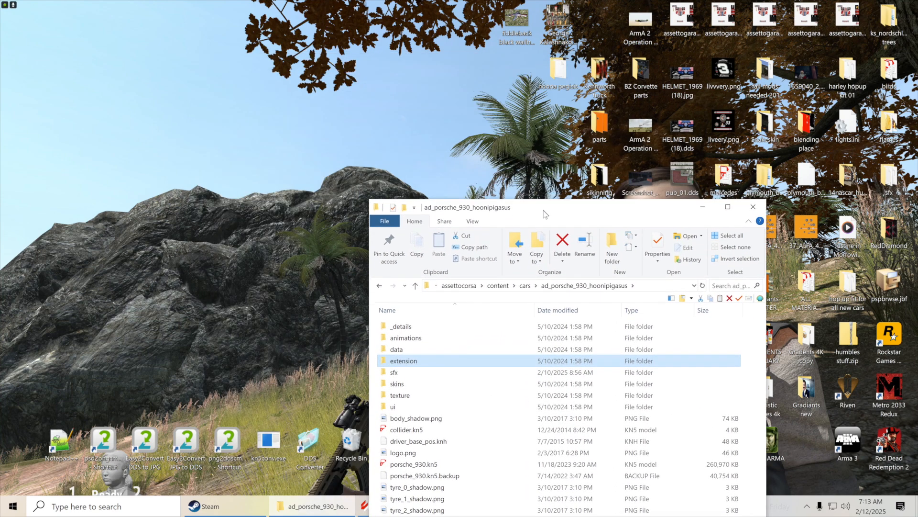
Move the "hoona pegisis" folder to an empty desktop area, open it and place its window beside the car folder
{"action": "left_click_drag", "start_coordinate": [555, 77], "coordinate": [171, 183]}
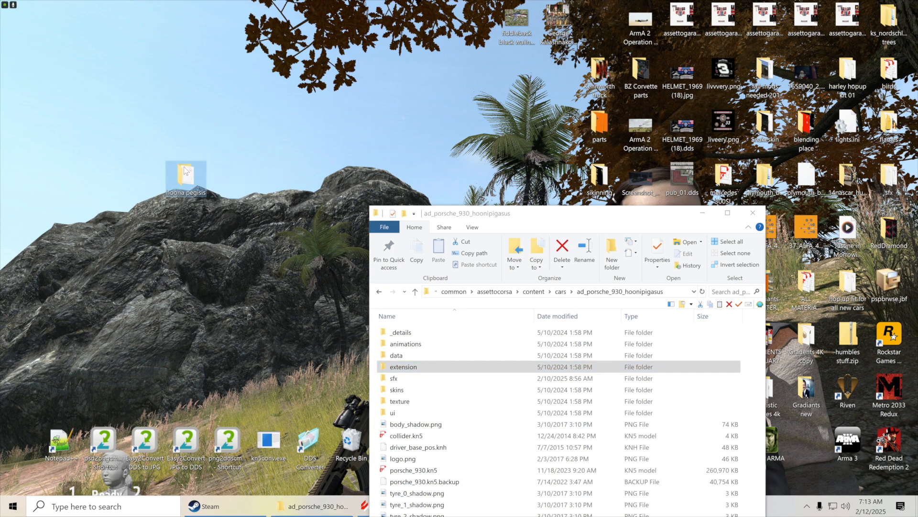
{"action": "double_click", "coordinate": [173, 182]}
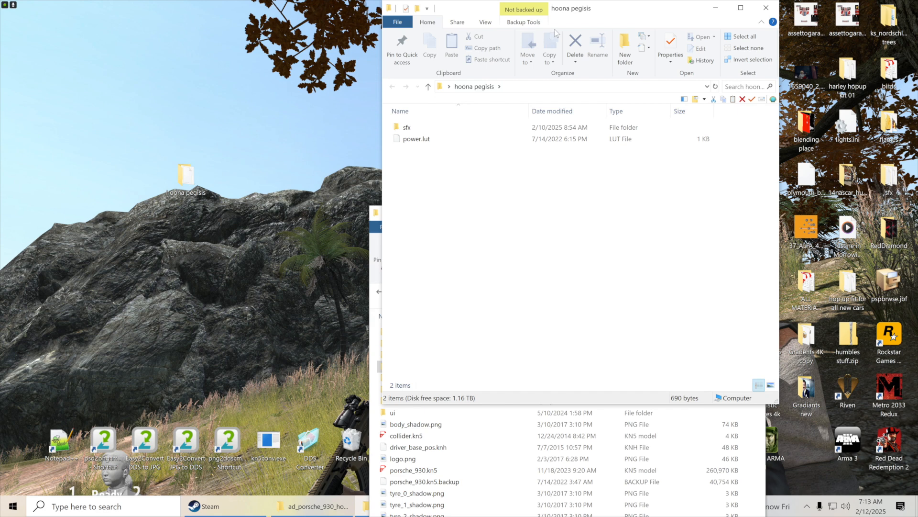
{"action": "left_click_drag", "start_coordinate": [602, 17], "coordinate": [327, 25]}
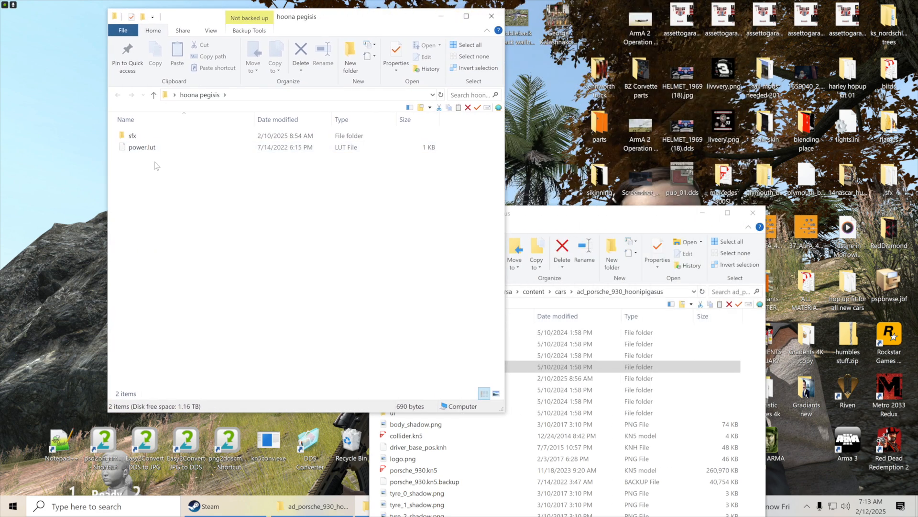
Create a folder named stock in hoona pegisis and move the sfx folder and power.lut into it
{"action": "right_click", "coordinate": [154, 189]}
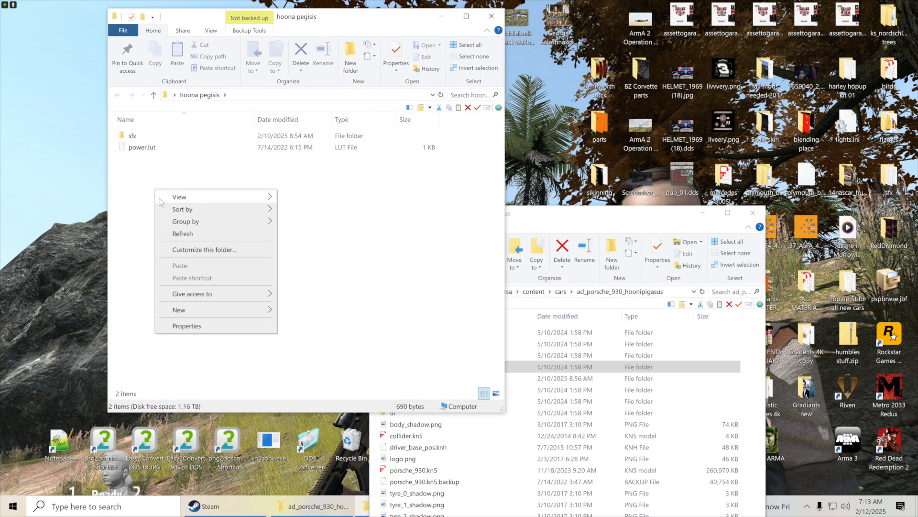
{"action": "mouse_move", "coordinate": [242, 311]}
{"action": "left_click", "coordinate": [297, 313]}
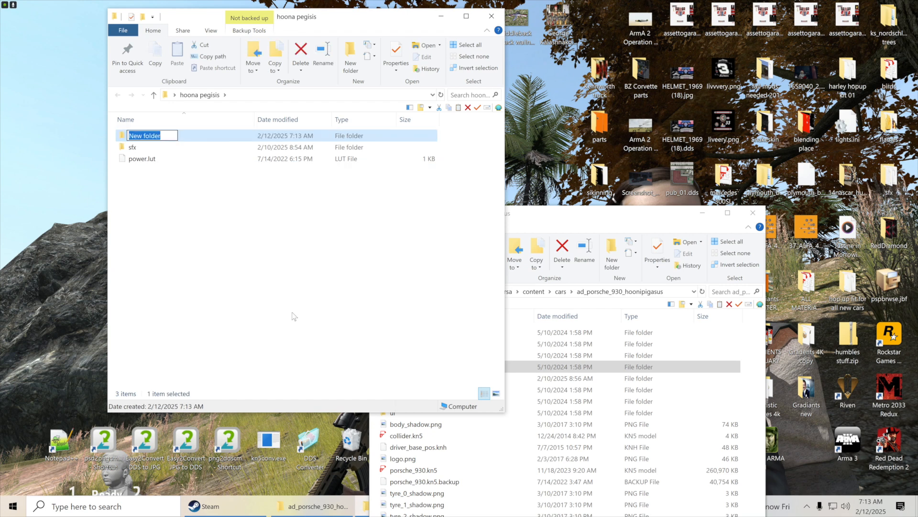
{"action": "type", "text": "tock"}
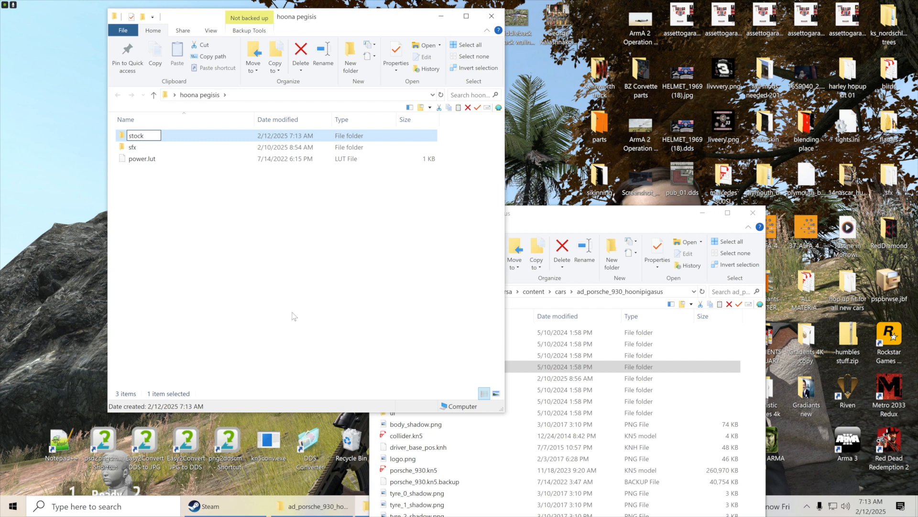
{"action": "left_click", "coordinate": [259, 315]}
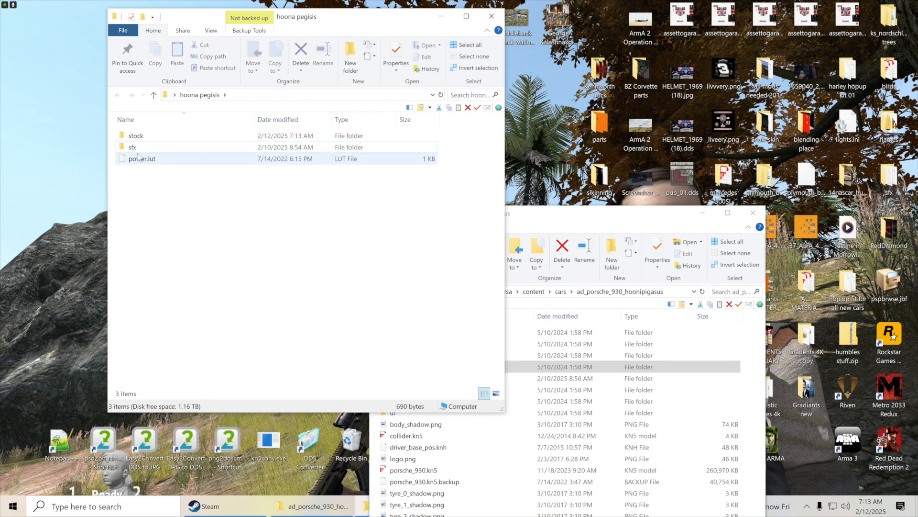
{"action": "left_click_drag", "start_coordinate": [133, 148], "coordinate": [148, 136]}
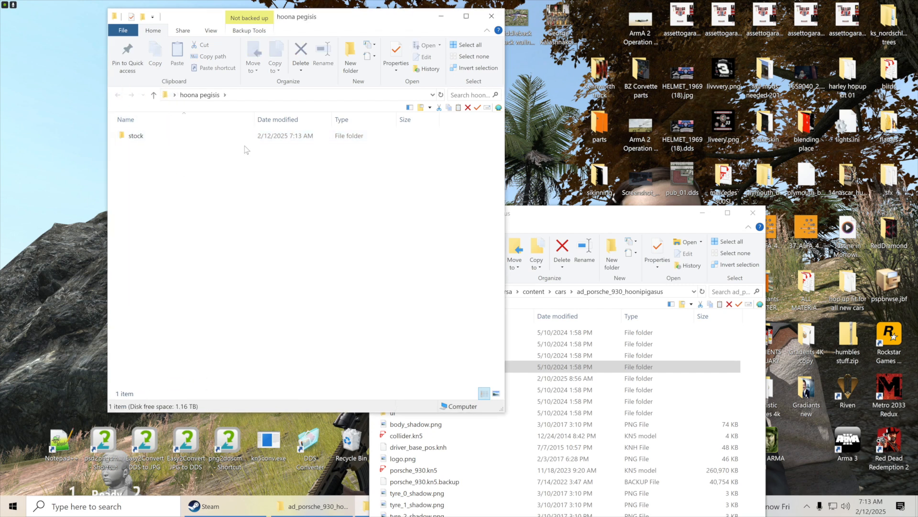
Copy the car's sfx folder into hoona pegisis, minimise that window and move the car folder window into the freed area
{"action": "left_click", "coordinate": [584, 220]}
{"action": "left_click_drag", "start_coordinate": [393, 378], "coordinate": [228, 255]}
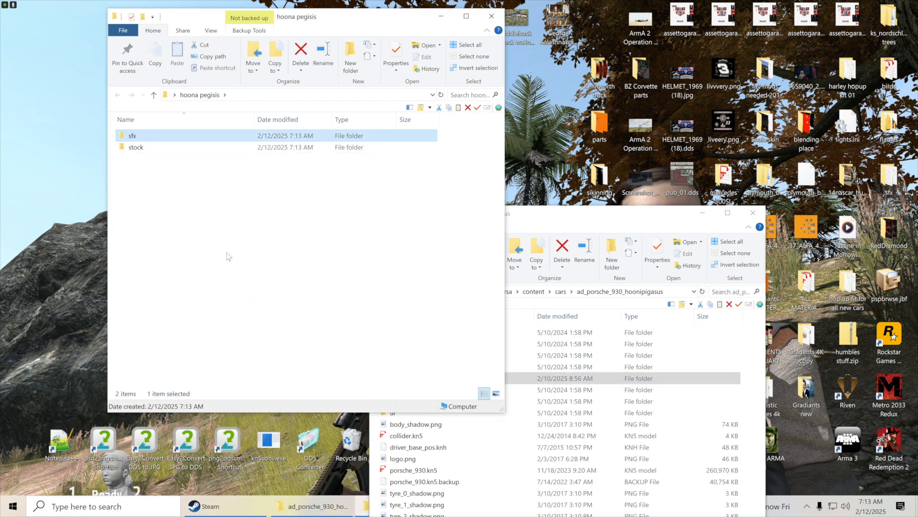
{"action": "mouse_move", "coordinate": [138, 153]}
{"action": "left_click", "coordinate": [441, 16]}
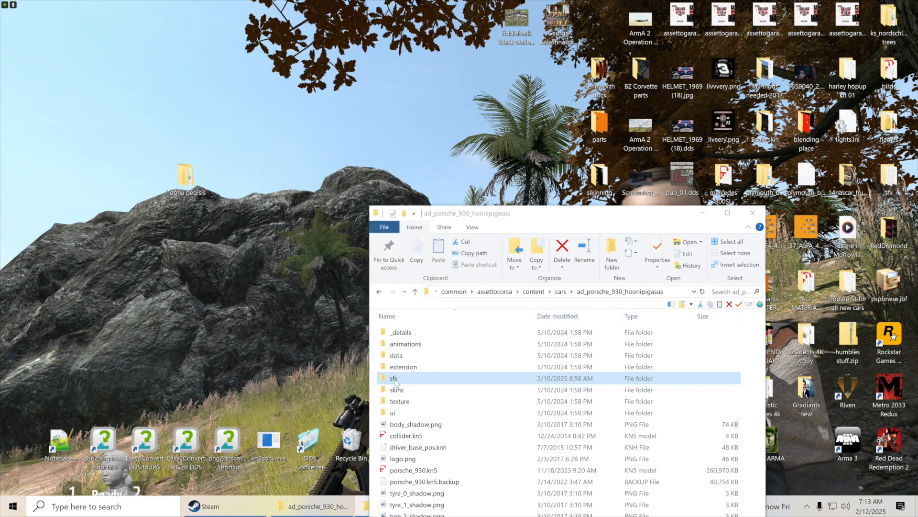
{"action": "left_click_drag", "start_coordinate": [524, 214], "coordinate": [291, 81]}
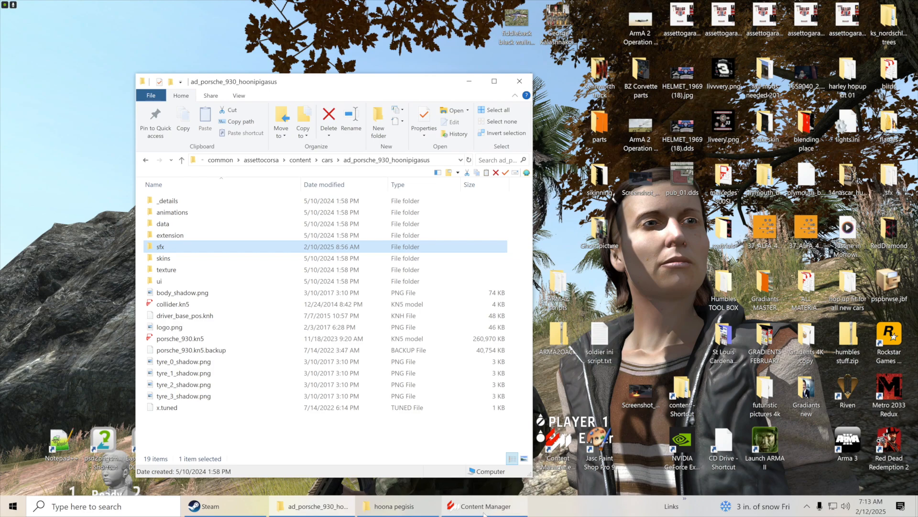
Switch to Content Manager, select the Porsche 911 GT3 R 2016 911 Wing Chun Master GT 7 and preview its number 108 skin
{"action": "left_click", "coordinate": [495, 503]}
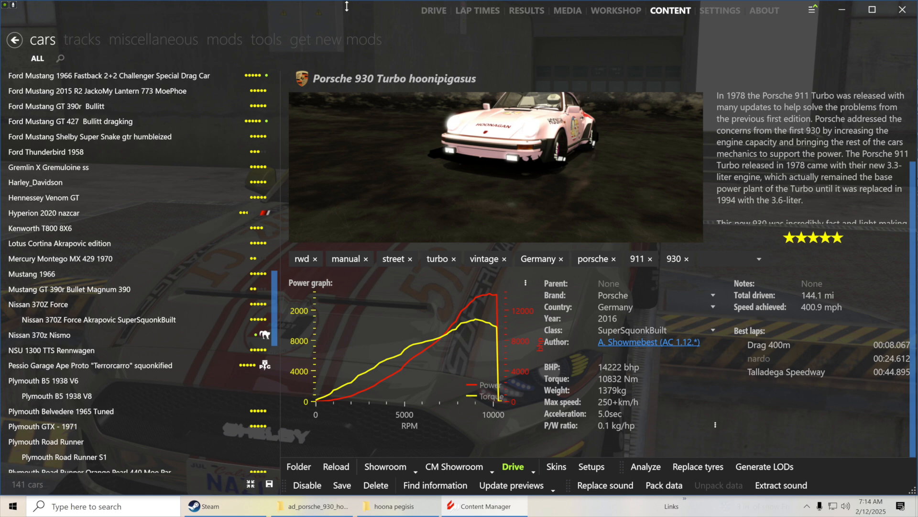
{"action": "left_click_drag", "start_coordinate": [275, 296], "coordinate": [274, 327]}
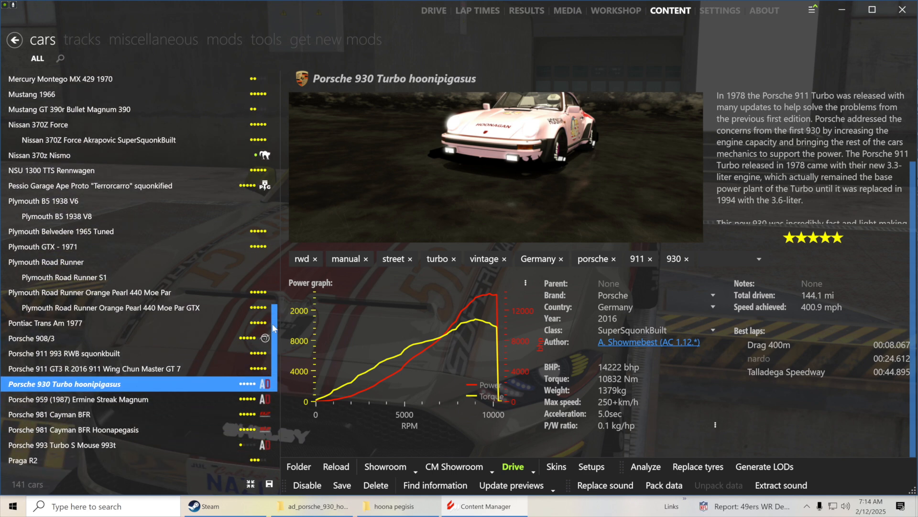
{"action": "left_click_drag", "start_coordinate": [272, 325], "coordinate": [272, 348]}
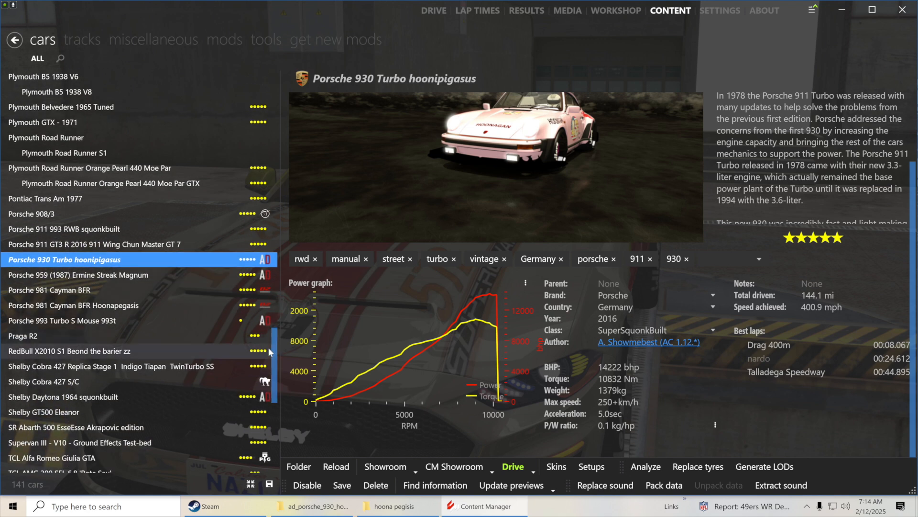
{"action": "left_click", "coordinate": [67, 246]}
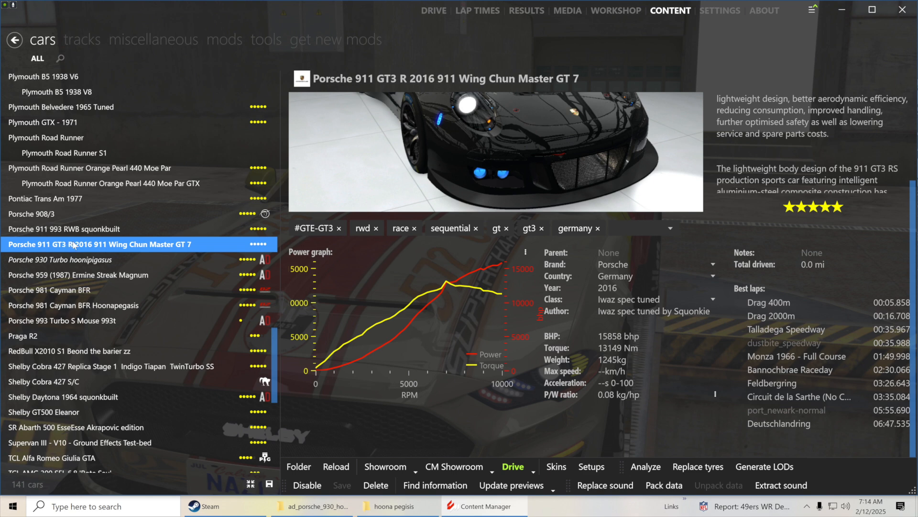
{"action": "scroll", "coordinate": [914, 305], "scroll_direction": "up", "scroll_amount": 3}
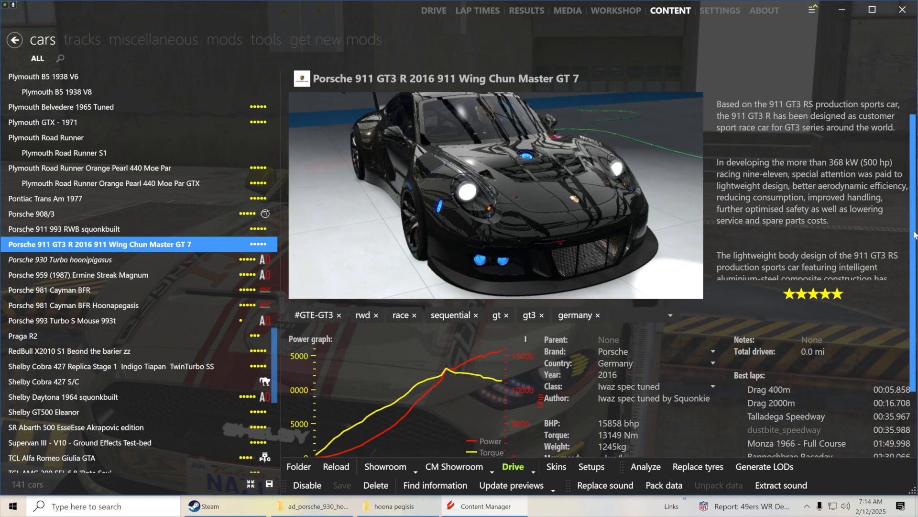
{"action": "left_click", "coordinate": [801, 107]}
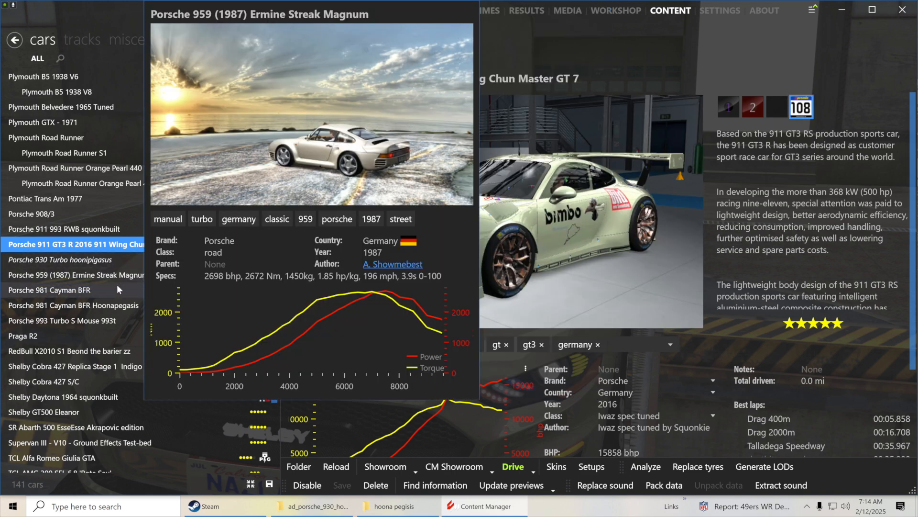
Open the Porsche 981 Cayman BFR Hoonapegasis in CM Showroom and enable sound in its car settings
{"action": "left_click", "coordinate": [86, 306]}
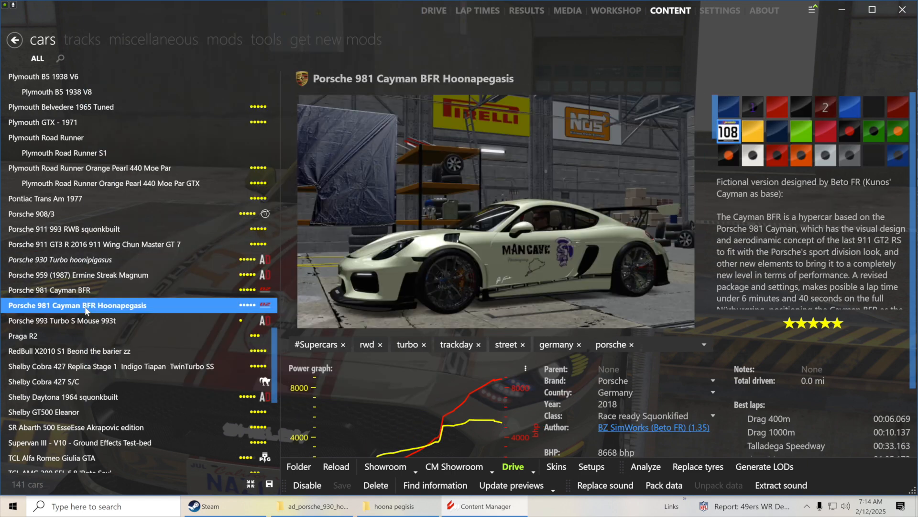
{"action": "left_click", "coordinate": [467, 468]}
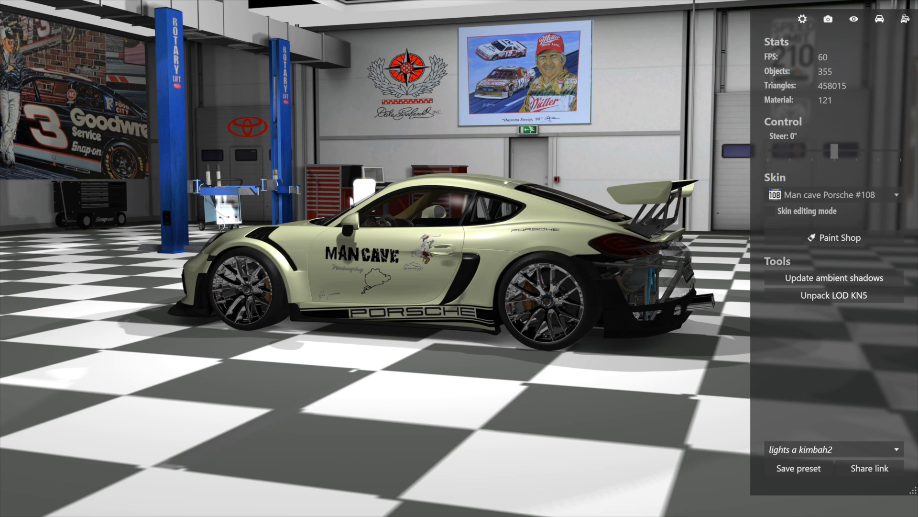
{"action": "left_click", "coordinate": [879, 19]}
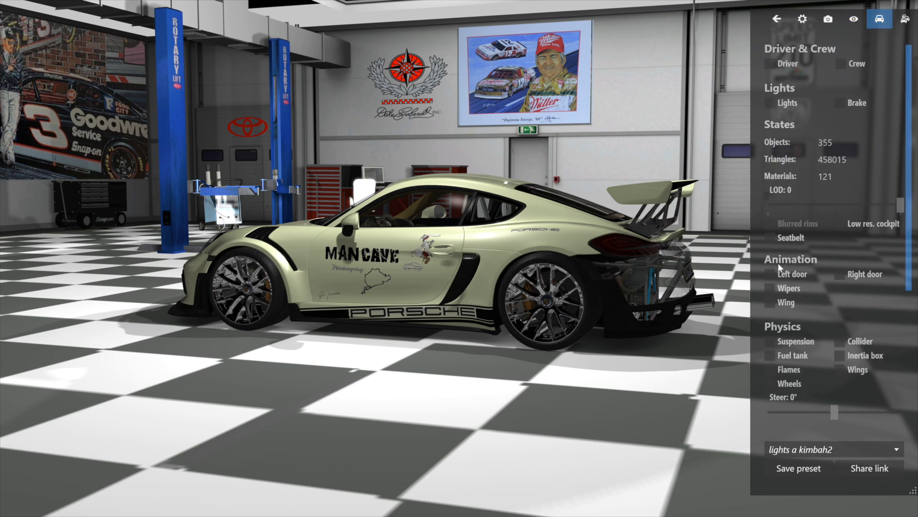
{"action": "scroll", "coordinate": [771, 330], "scroll_direction": "down", "scroll_amount": 3}
{"action": "left_click", "coordinate": [770, 379]}
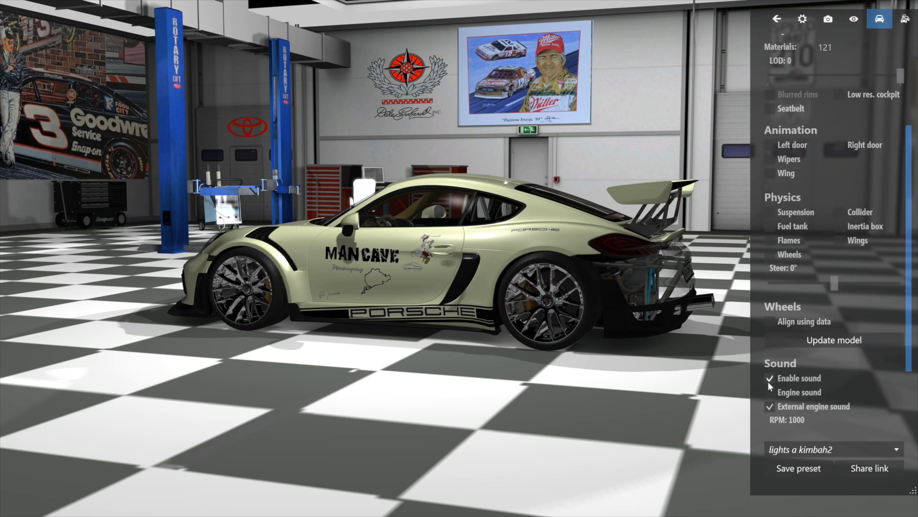
Turn off external engine sound, turn on engine sound and sweep the Cayman's RPM up and back down to listen
{"action": "left_click", "coordinate": [770, 405]}
{"action": "scroll", "coordinate": [828, 325], "scroll_direction": "down", "scroll_amount": 2}
{"action": "left_click_drag", "start_coordinate": [768, 343], "coordinate": [771, 343]}
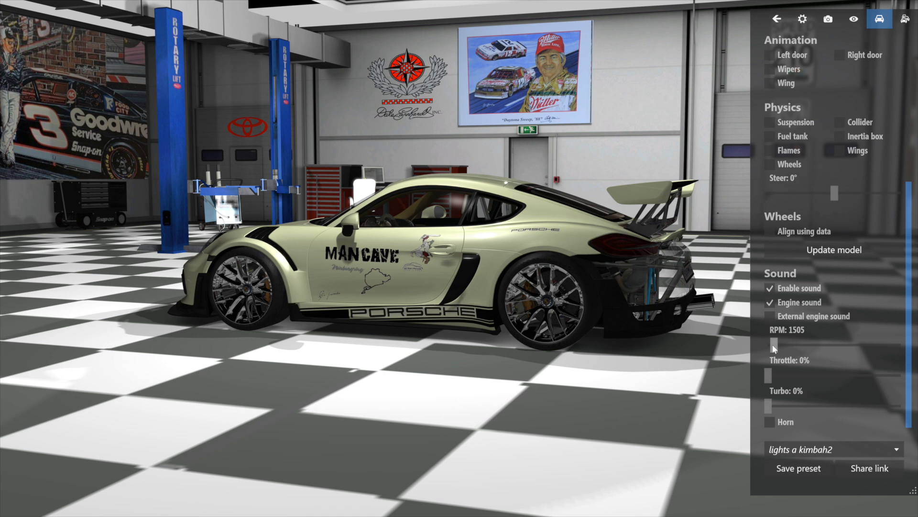
{"action": "left_click_drag", "start_coordinate": [774, 345], "coordinate": [784, 350]}
{"action": "left_click_drag", "start_coordinate": [822, 351], "coordinate": [766, 364]}
Re-enable external engine sound, return the RPM to 1000, turn off engine sound and leave the showroom
{"action": "left_click", "coordinate": [770, 314]}
{"action": "mouse_move", "coordinate": [767, 343]}
{"action": "left_mouse_down"}
{"action": "mouse_move", "coordinate": [911, 343]}
{"action": "mouse_move", "coordinate": [759, 340]}
{"action": "left_mouse_up"}
{"action": "left_click", "coordinate": [770, 302]}
{"action": "left_click_drag", "start_coordinate": [605, 355], "coordinate": [620, 375]}
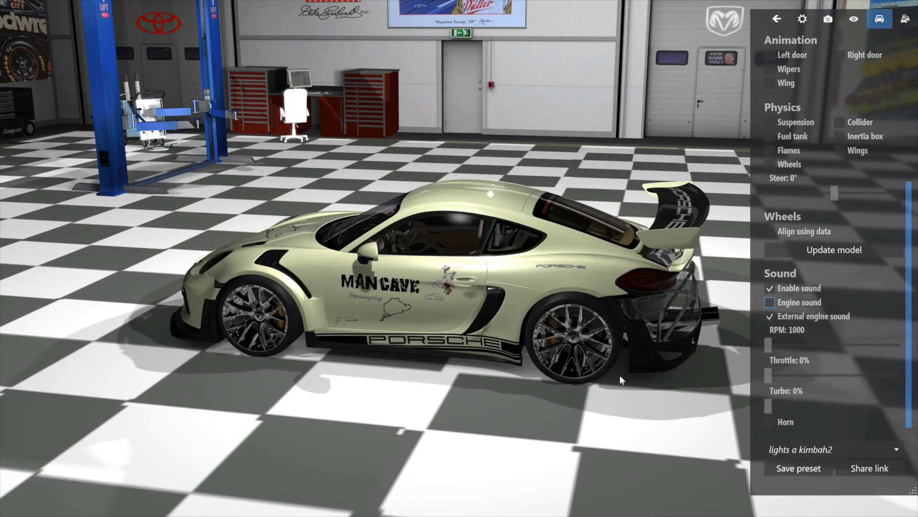
{"action": "key", "text": "Escape"}
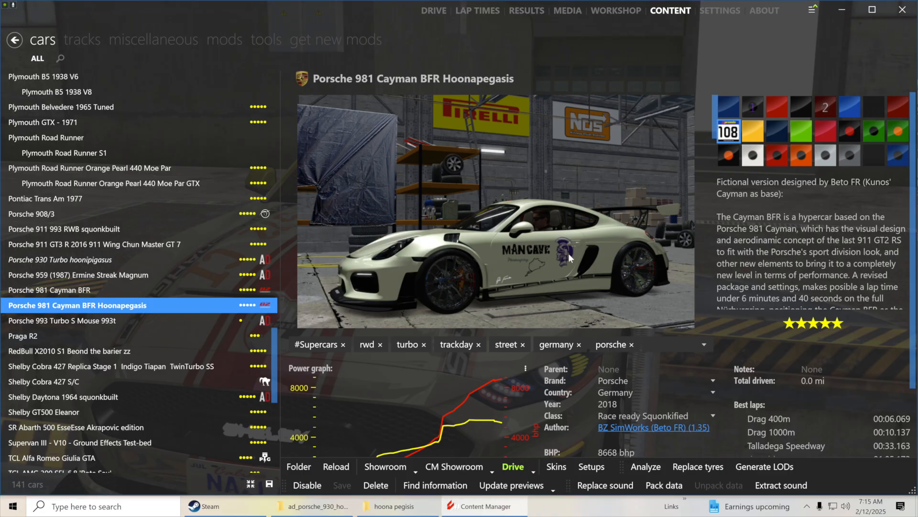
{"action": "scroll", "coordinate": [909, 190], "scroll_direction": "down", "scroll_amount": 2}
{"action": "scroll", "coordinate": [909, 191], "scroll_direction": "down", "scroll_amount": 1}
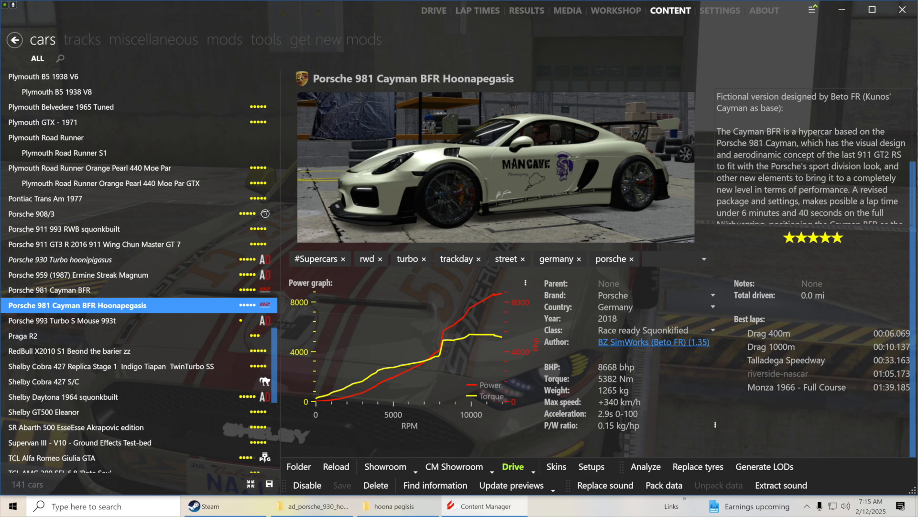
{"action": "left_click", "coordinate": [592, 485]}
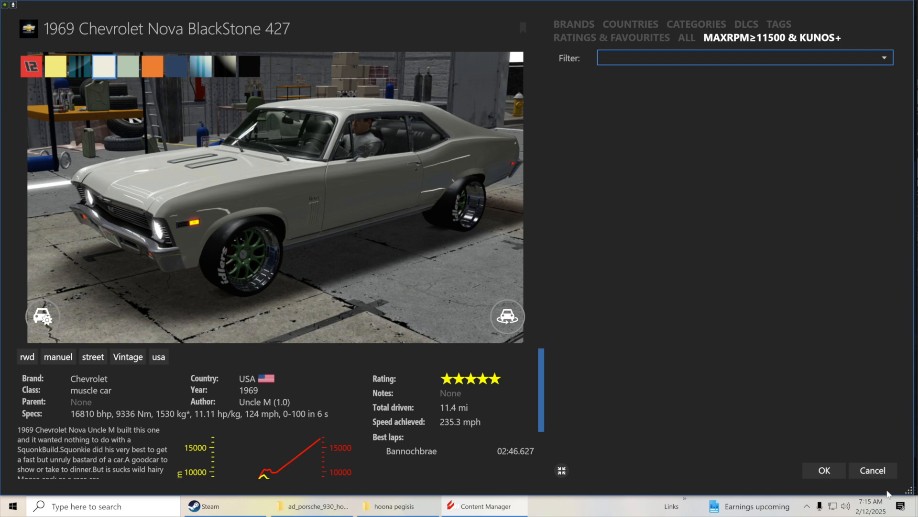
{"action": "left_click", "coordinate": [867, 468]}
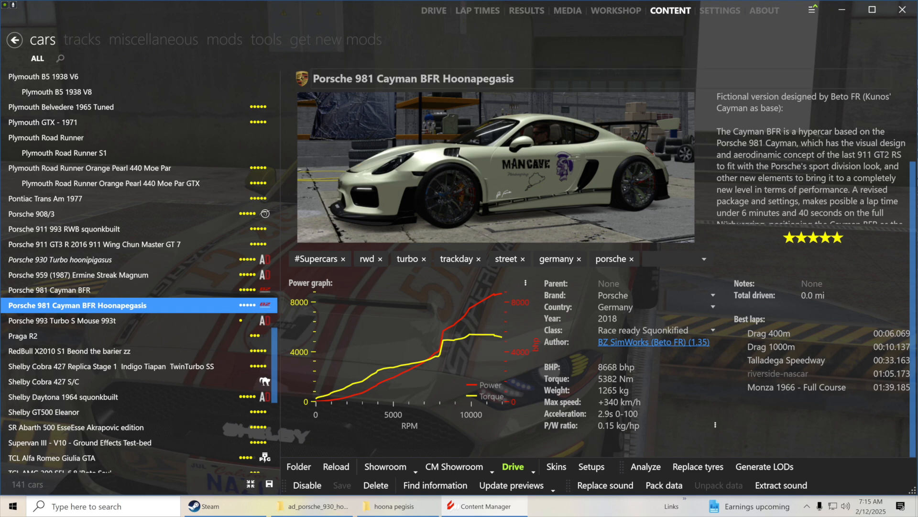
Replace the sound of the Porsche 930 Turbo hoonipigasus with that of the Porsche 981 Cayman BFR Hoonapegasis
{"action": "left_click", "coordinate": [86, 261]}
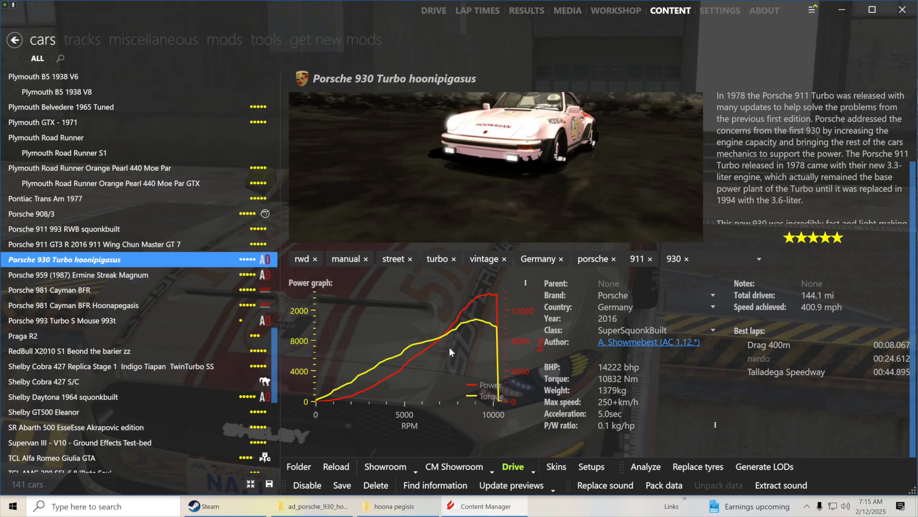
{"action": "left_click", "coordinate": [598, 486]}
{"action": "left_click", "coordinate": [574, 24]}
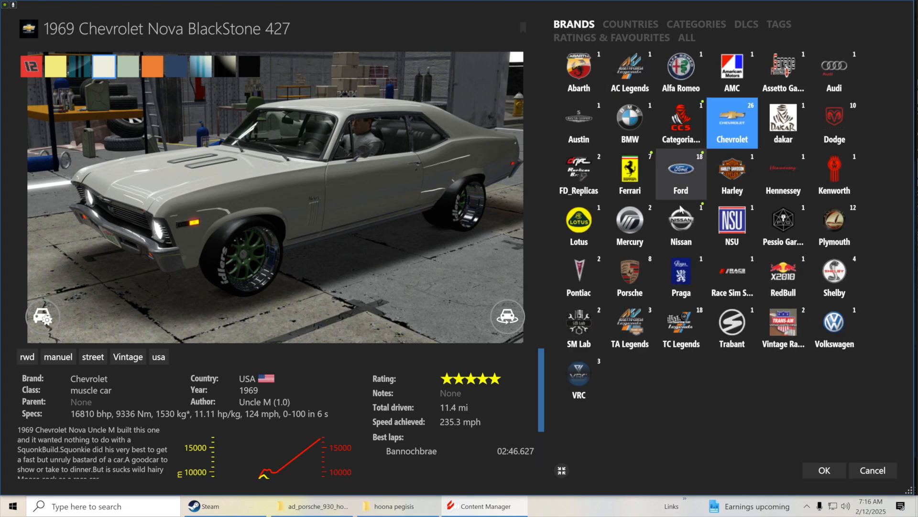
{"action": "left_click", "coordinate": [640, 282]}
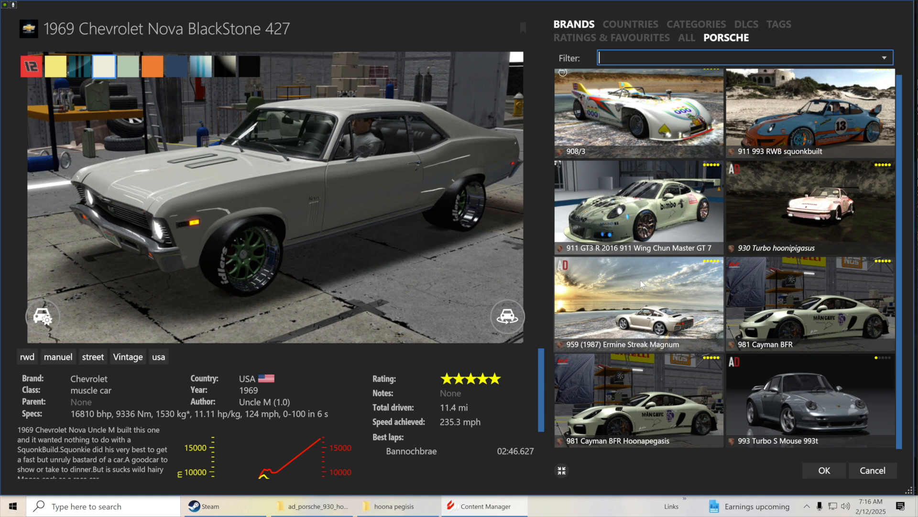
{"action": "left_click", "coordinate": [642, 412]}
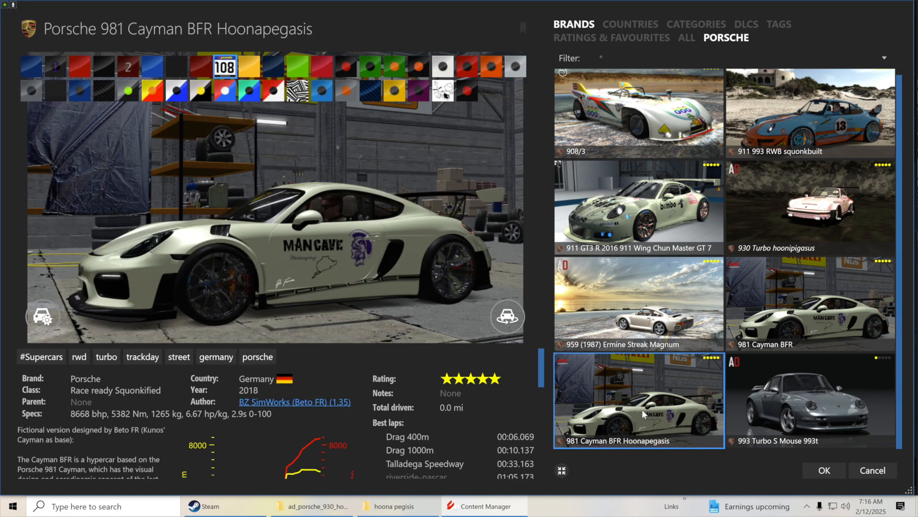
{"action": "mouse_move", "coordinate": [887, 198]}
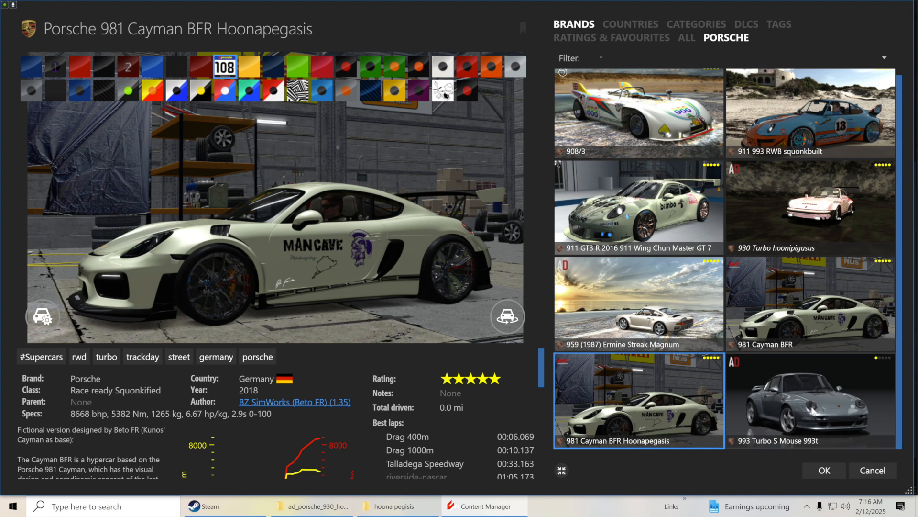
{"action": "left_click", "coordinate": [823, 471]}
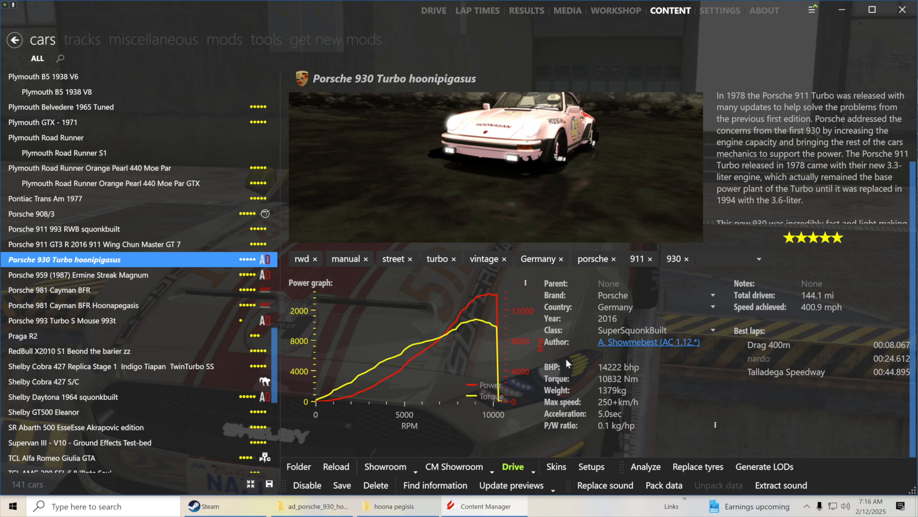
Open the Porsche 930 Turbo hoonipigasus in CM Showroom, turn on engine sound and sweep the RPM to test it
{"action": "left_click", "coordinate": [469, 469]}
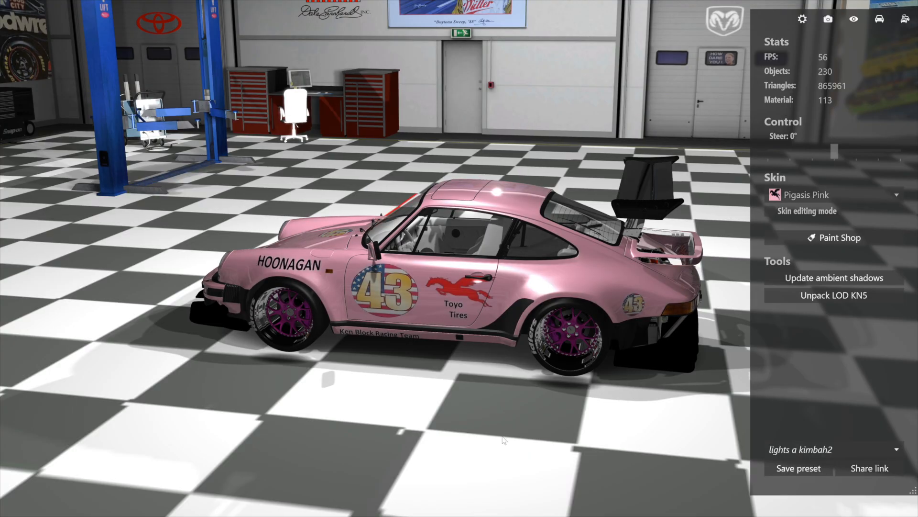
{"action": "left_click", "coordinate": [877, 23]}
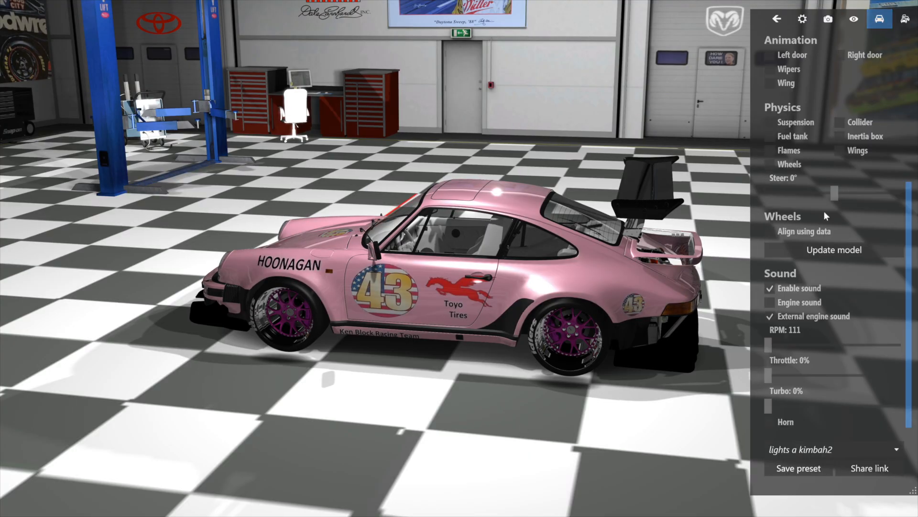
{"action": "left_click", "coordinate": [768, 303]}
{"action": "left_click_drag", "start_coordinate": [769, 348], "coordinate": [772, 349]}
{"action": "left_click_drag", "start_coordinate": [801, 348], "coordinate": [848, 351]}
{"action": "left_click_drag", "start_coordinate": [861, 353], "coordinate": [813, 348]}
Turn on external engine sound, lower the RPM to 111, switch engine sound off and leave the showroom
{"action": "left_click", "coordinate": [771, 318]}
{"action": "left_click_drag", "start_coordinate": [817, 344], "coordinate": [768, 345]}
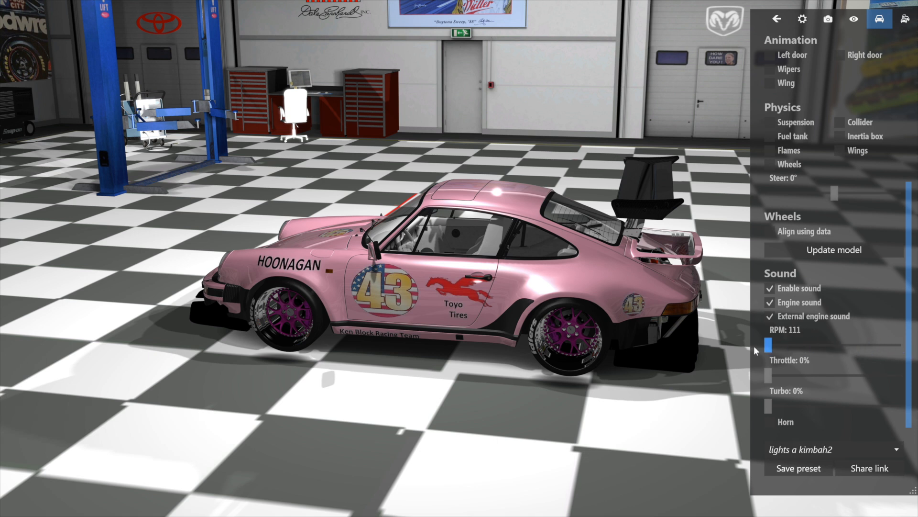
{"action": "left_click", "coordinate": [770, 302]}
{"action": "left_click_drag", "start_coordinate": [623, 391], "coordinate": [521, 404]}
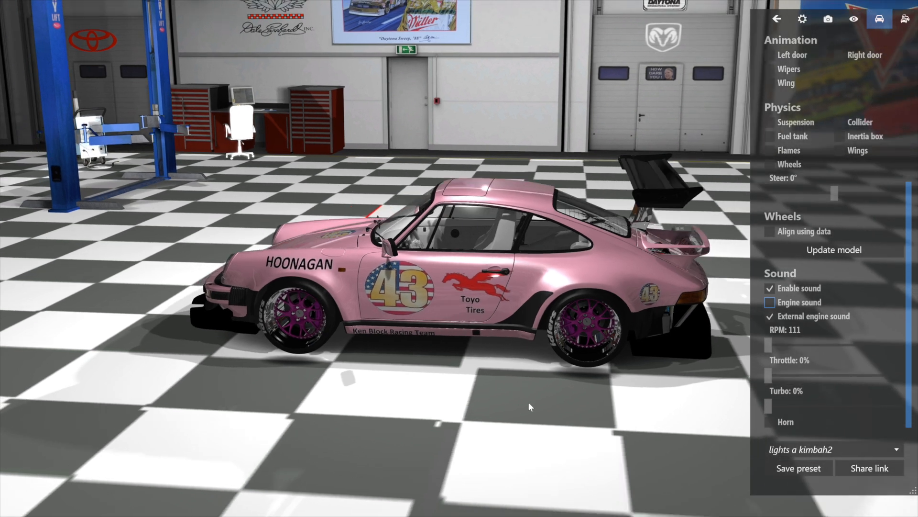
{"action": "key", "text": "Escape"}
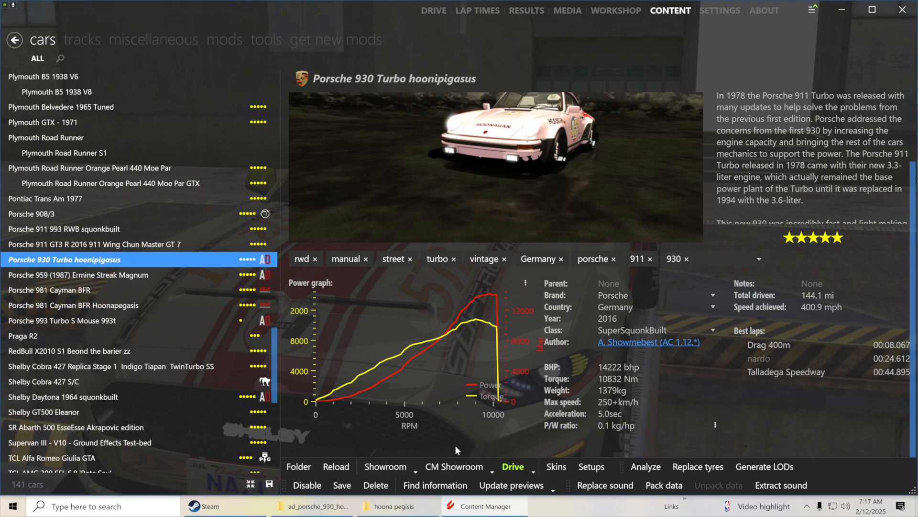
Switch to the ad_porsche_930_hoonipigasus folder in File Explorer and open engine.ini from its data folder in Notepad++
{"action": "left_click", "coordinate": [333, 508]}
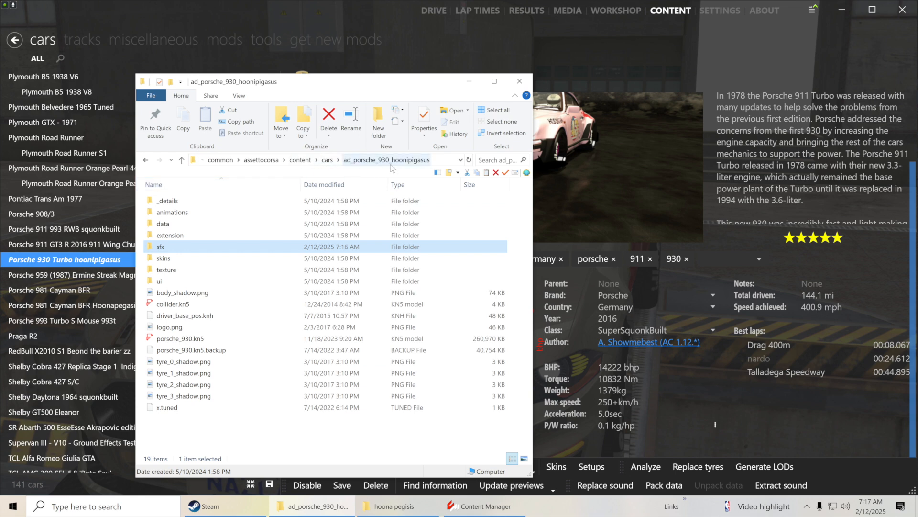
{"action": "double_click", "coordinate": [168, 226]}
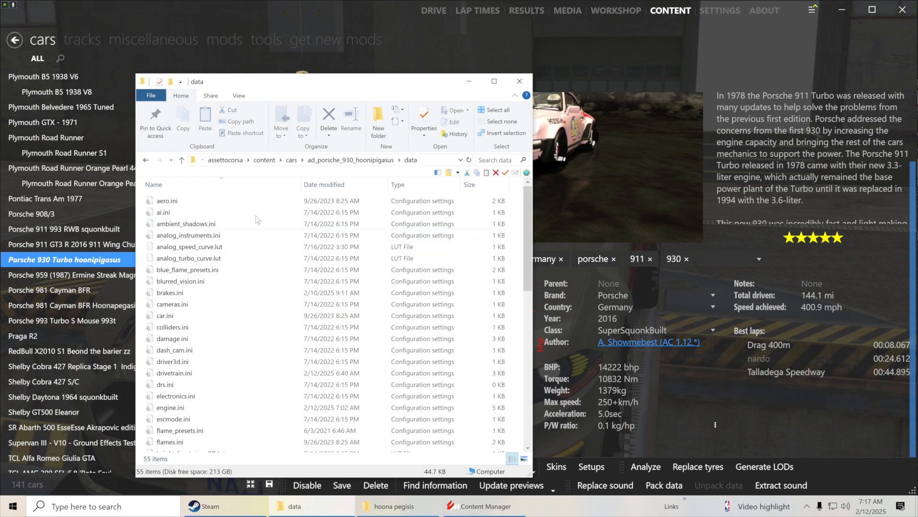
{"action": "left_click_drag", "start_coordinate": [263, 81], "coordinate": [449, 73]}
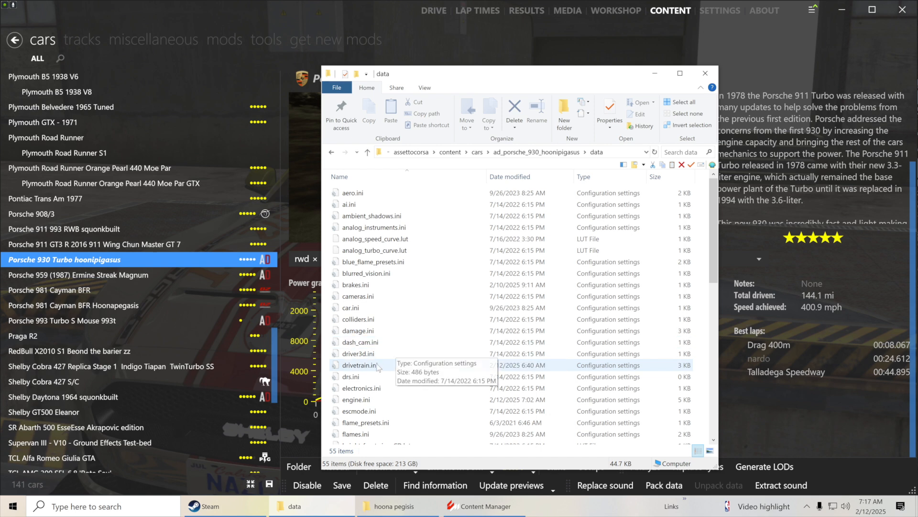
{"action": "scroll", "coordinate": [378, 366], "scroll_direction": "down", "scroll_amount": 2}
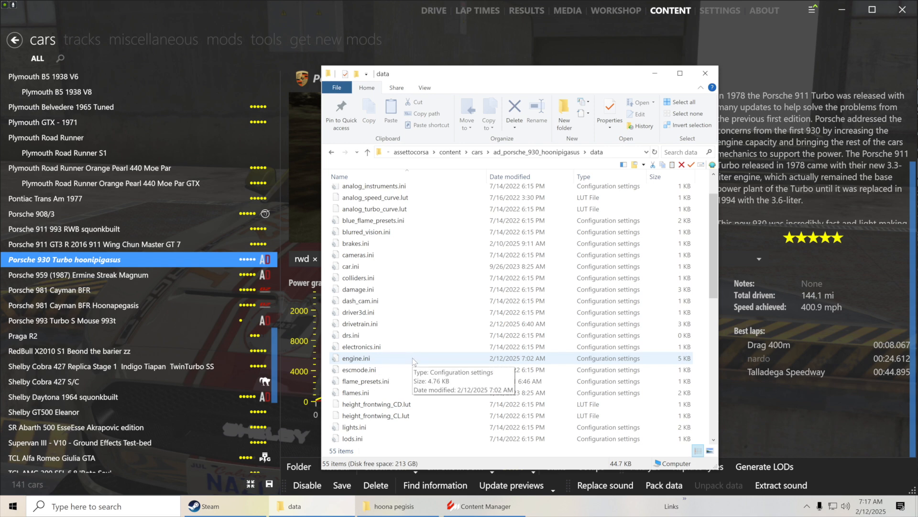
{"action": "right_click", "coordinate": [355, 359]}
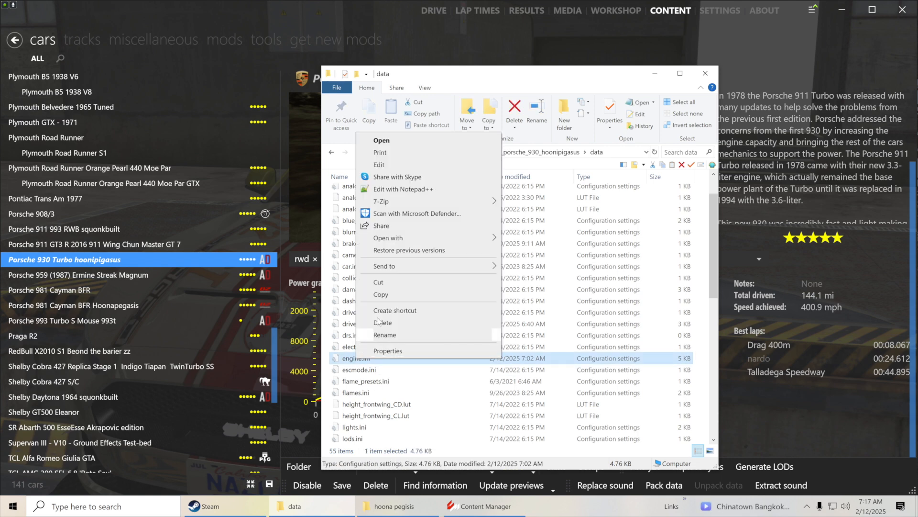
{"action": "left_click", "coordinate": [397, 189]}
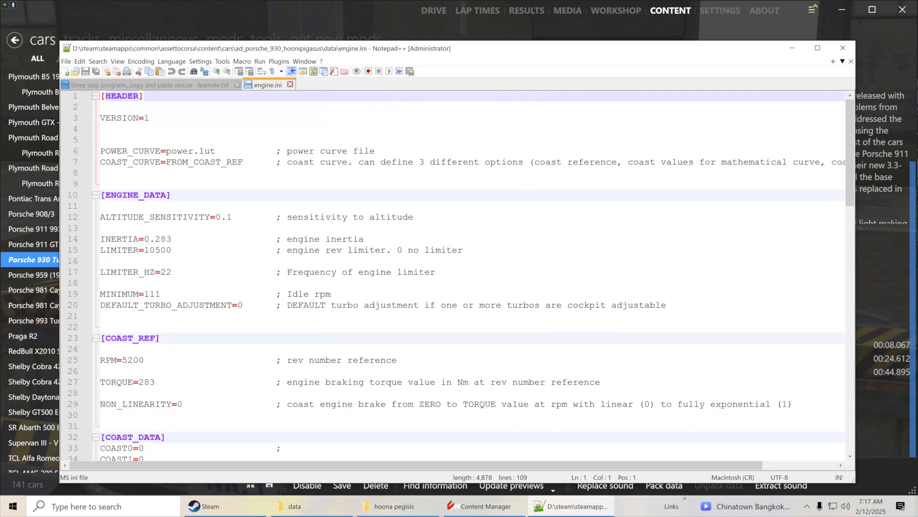
Set the engine rev LIMITER to 14500, save engine.ini and check its turbo and damage sections
{"action": "left_click_drag", "start_coordinate": [156, 251], "coordinate": [150, 250]}
{"action": "type", "text": "4"}
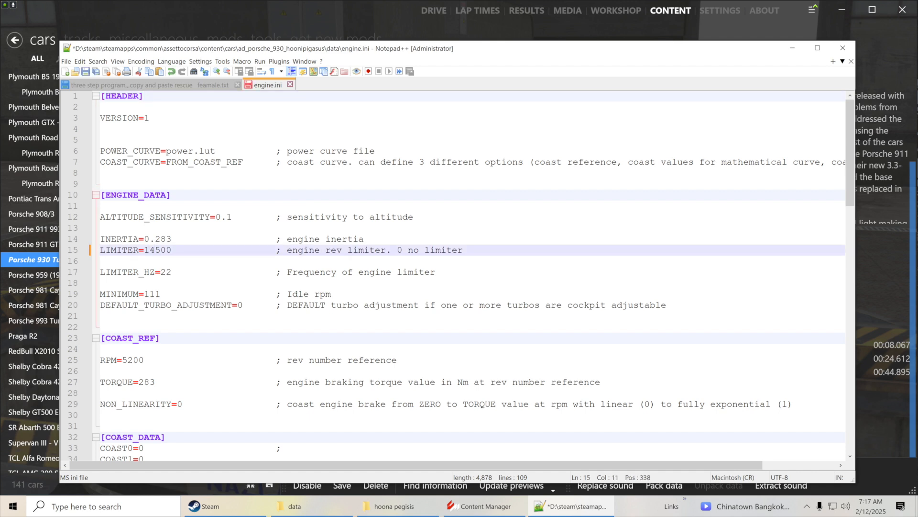
{"action": "key", "text": "ctrl+s"}
{"action": "scroll", "coordinate": [459, 275], "scroll_direction": "down", "scroll_amount": 2}
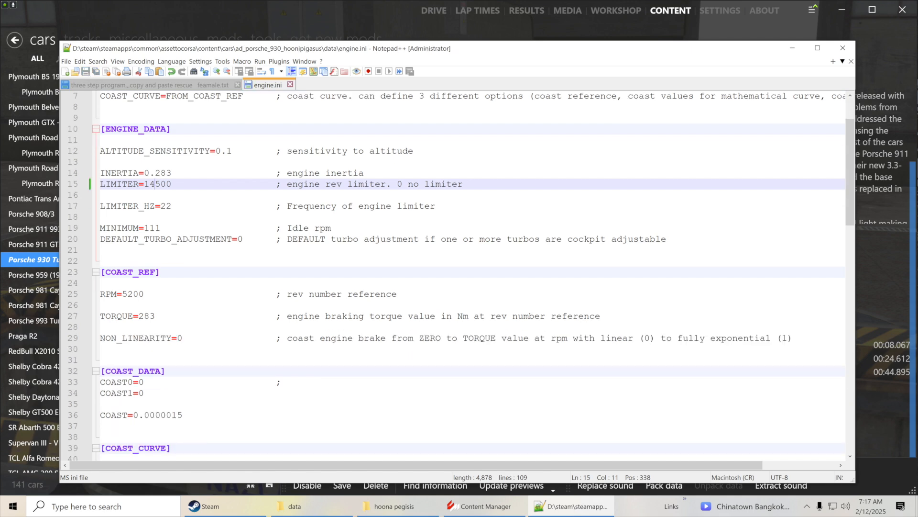
{"action": "scroll", "coordinate": [459, 275], "scroll_direction": "down", "scroll_amount": 9}
{"action": "scroll", "coordinate": [459, 275], "scroll_direction": "down", "scroll_amount": 7}
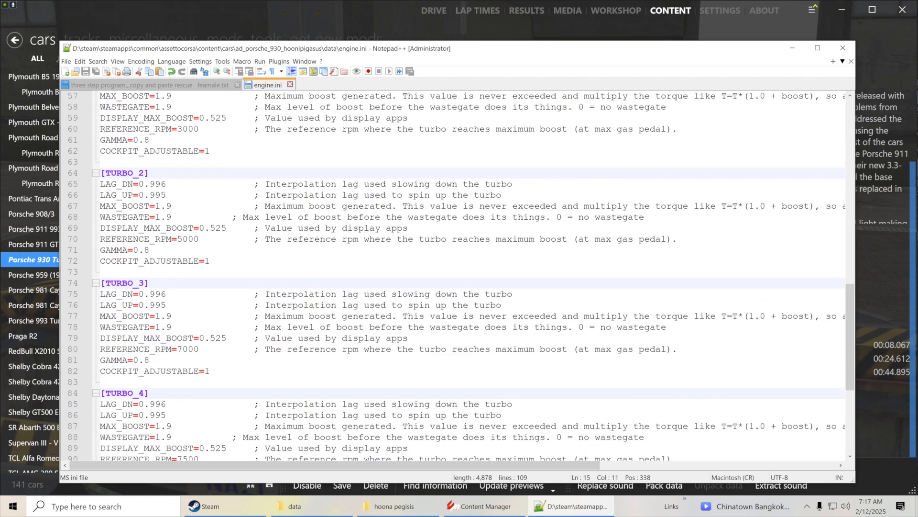
{"action": "scroll", "coordinate": [459, 275], "scroll_direction": "down", "scroll_amount": 7}
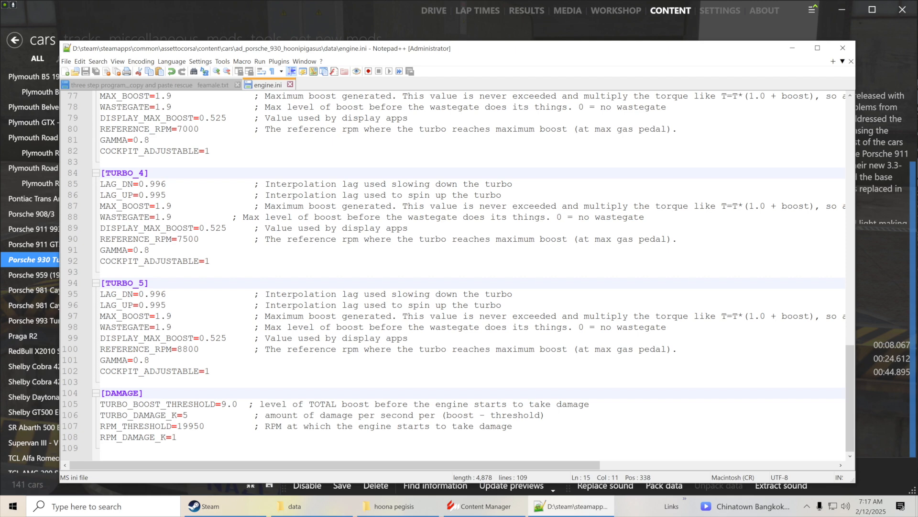
{"action": "left_click", "coordinate": [793, 48]}
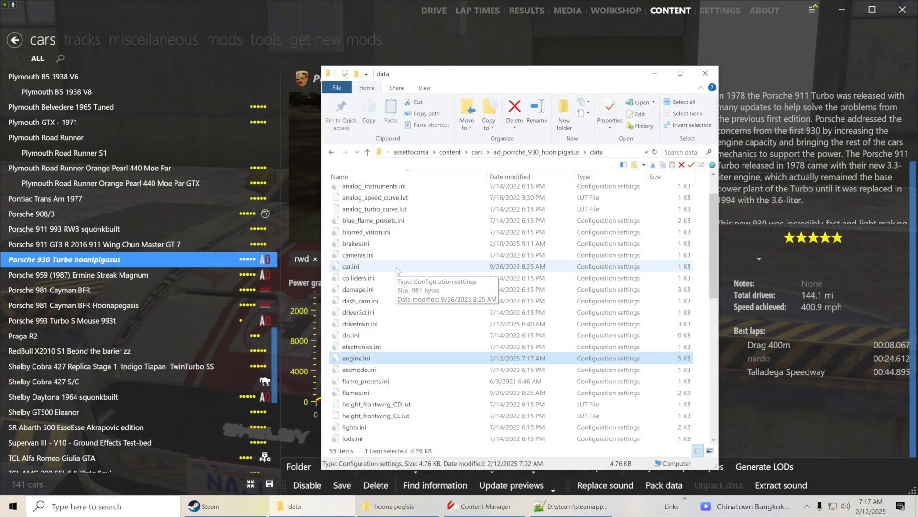
Open power.lut from the car's data folder in Notepad++
{"action": "scroll", "coordinate": [396, 271], "scroll_direction": "down", "scroll_amount": 3}
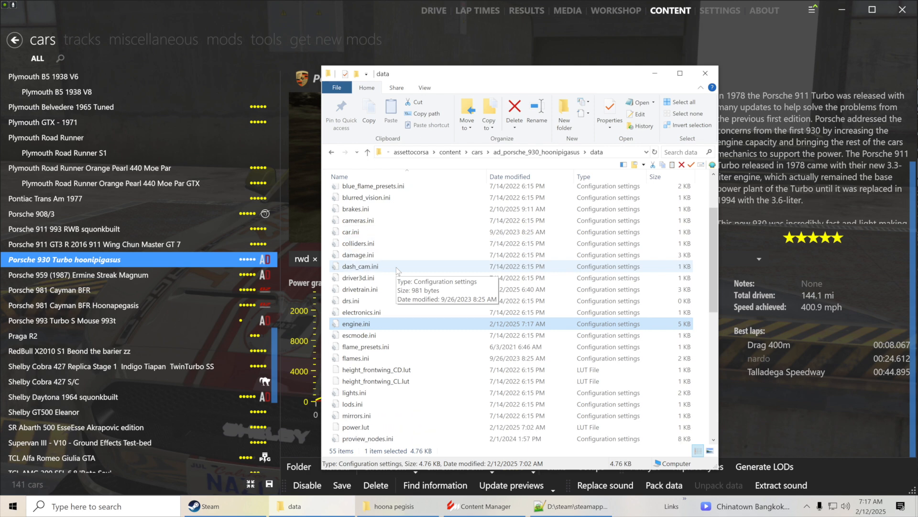
{"action": "left_click", "coordinate": [353, 374]}
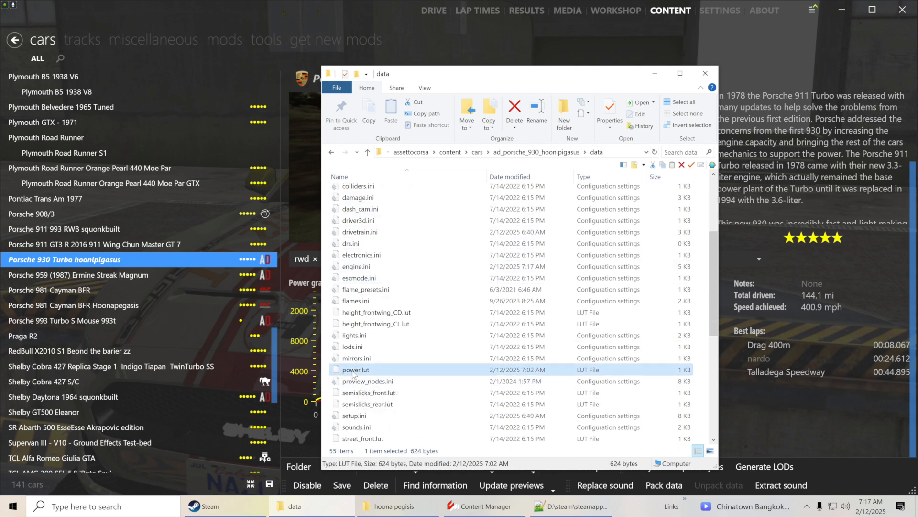
{"action": "right_click", "coordinate": [353, 375]}
{"action": "left_click", "coordinate": [378, 218]}
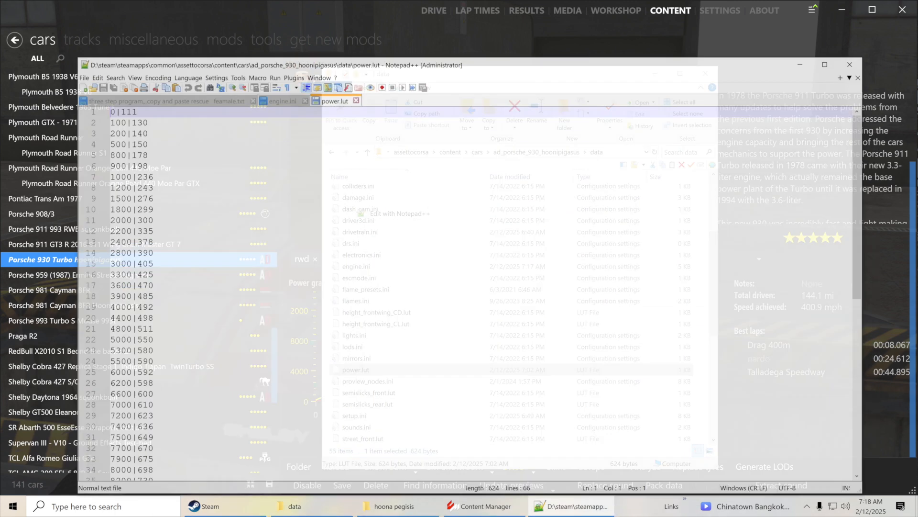
Set the power curve values to 755 at 9400 rpm and 750 at 9600 rpm
{"action": "scroll", "coordinate": [431, 277], "scroll_direction": "down", "scroll_amount": 4}
{"action": "scroll", "coordinate": [454, 277], "scroll_direction": "down", "scroll_amount": 4}
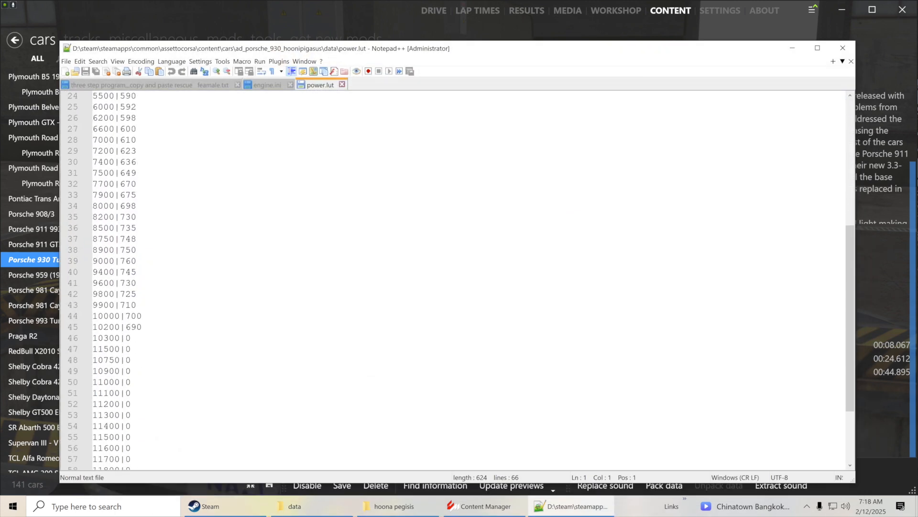
{"action": "scroll", "coordinate": [455, 277], "scroll_direction": "down", "scroll_amount": 3}
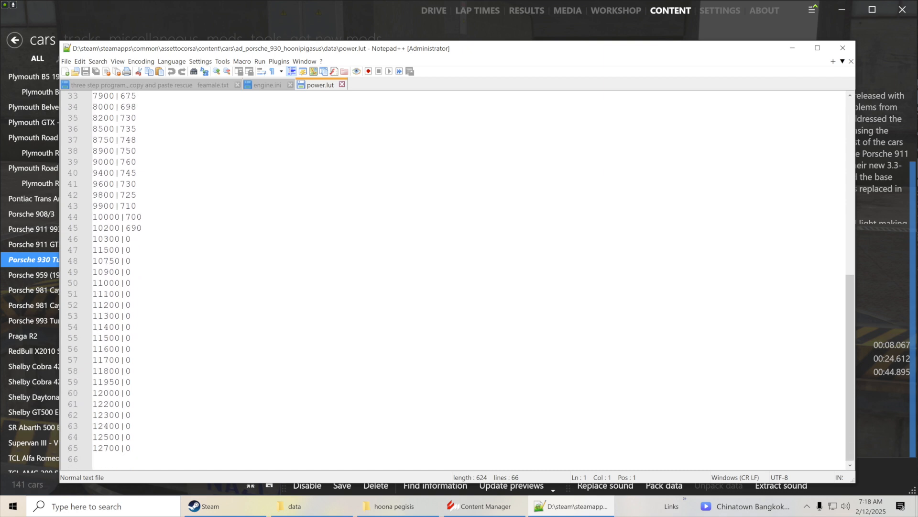
{"action": "scroll", "coordinate": [455, 277], "scroll_direction": "up", "scroll_amount": 1}
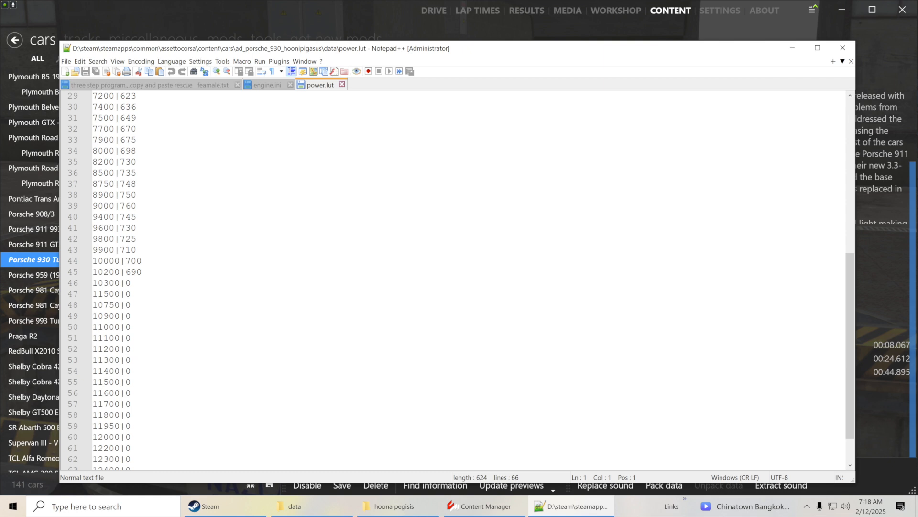
{"action": "left_click_drag", "start_coordinate": [132, 217], "coordinate": [127, 218]}
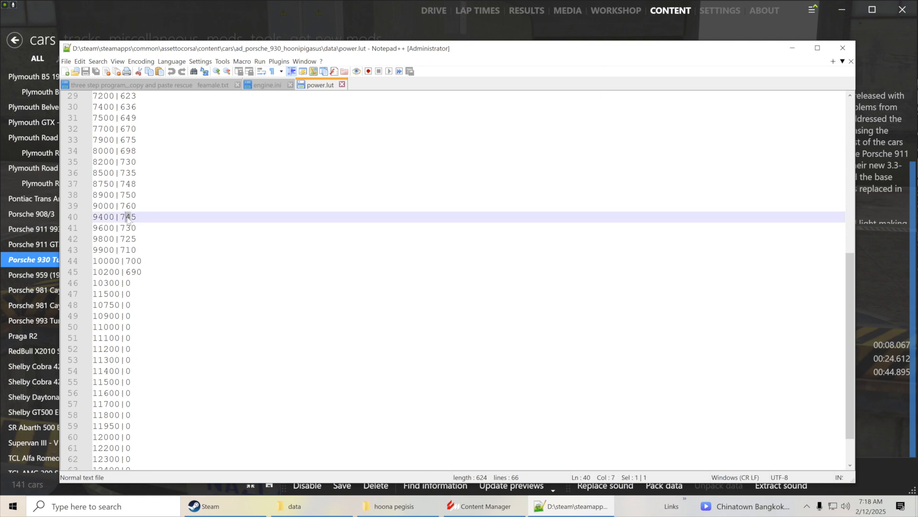
{"action": "type", "text": "5"}
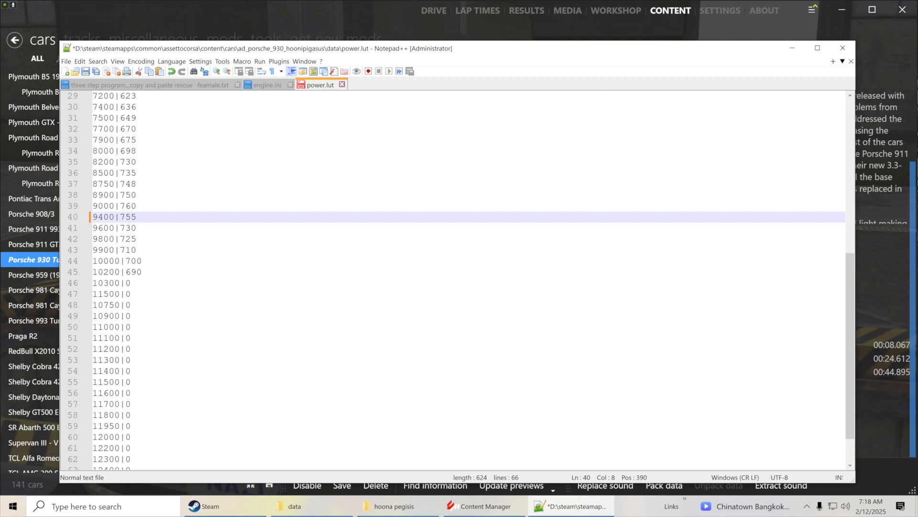
{"action": "left_click_drag", "start_coordinate": [132, 228], "coordinate": [127, 228]}
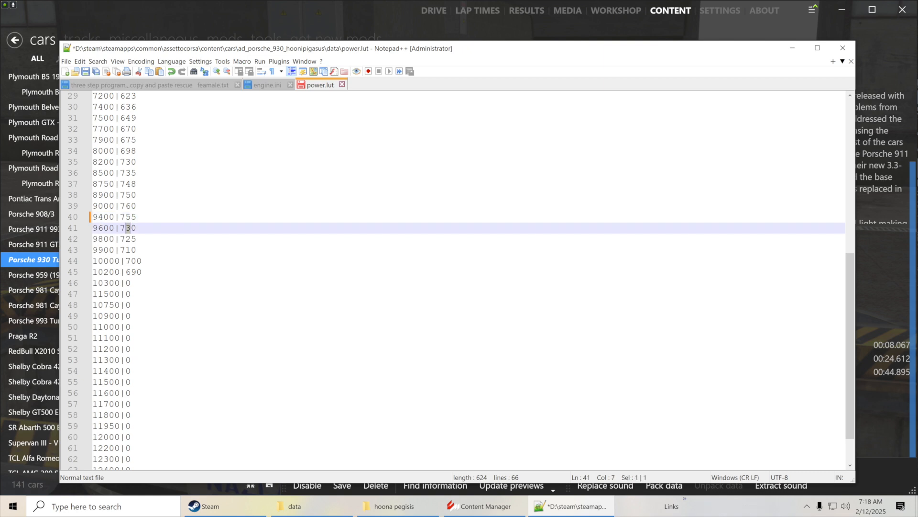
{"action": "type", "text": "5"}
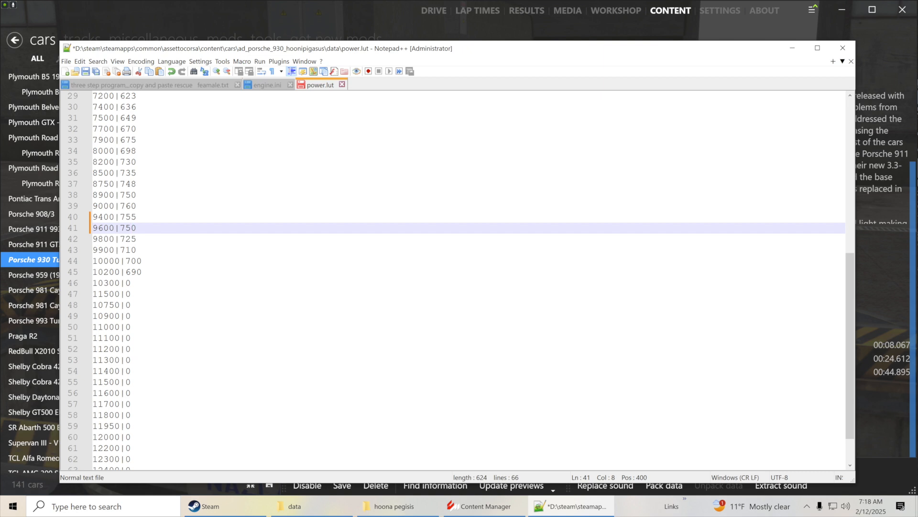
Set the power curve values to 745 at 9800 rpm and 740 at 9900 rpm
{"action": "scroll", "coordinate": [459, 278], "scroll_direction": "up", "scroll_amount": 2}
{"action": "scroll", "coordinate": [459, 278], "scroll_direction": "down", "scroll_amount": 2}
{"action": "key", "text": "Down"}
{"action": "key", "text": "shift+Left"}
{"action": "type", "text": "4"}
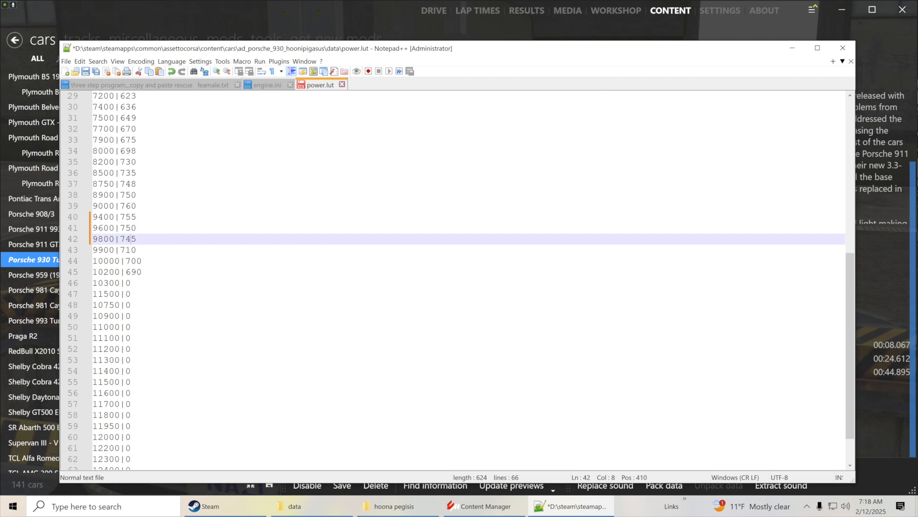
{"action": "key", "text": "Down"}
{"action": "key", "text": "shift+Left"}
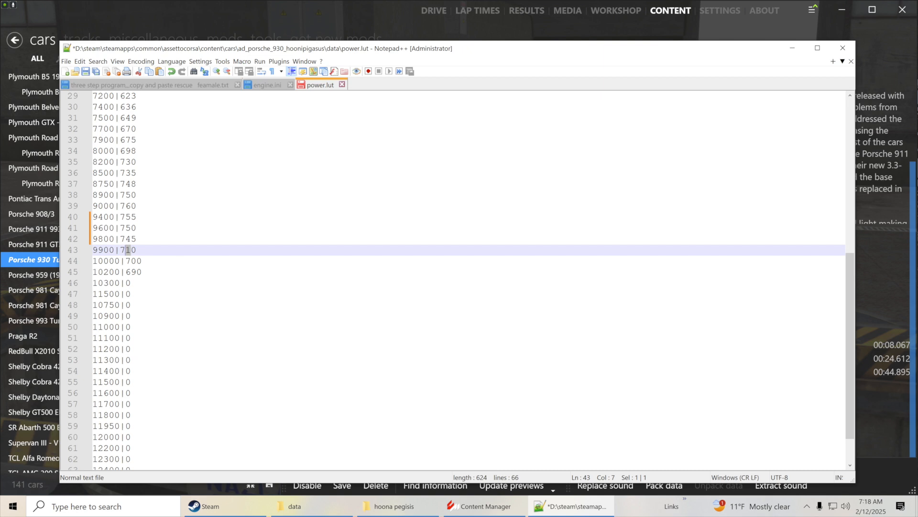
{"action": "type", "text": "4"}
Set the power curve values to 730 at 10000 rpm and 720 at 10200 rpm
{"action": "key", "text": "Down"}
{"action": "key", "text": "shift+Right"}
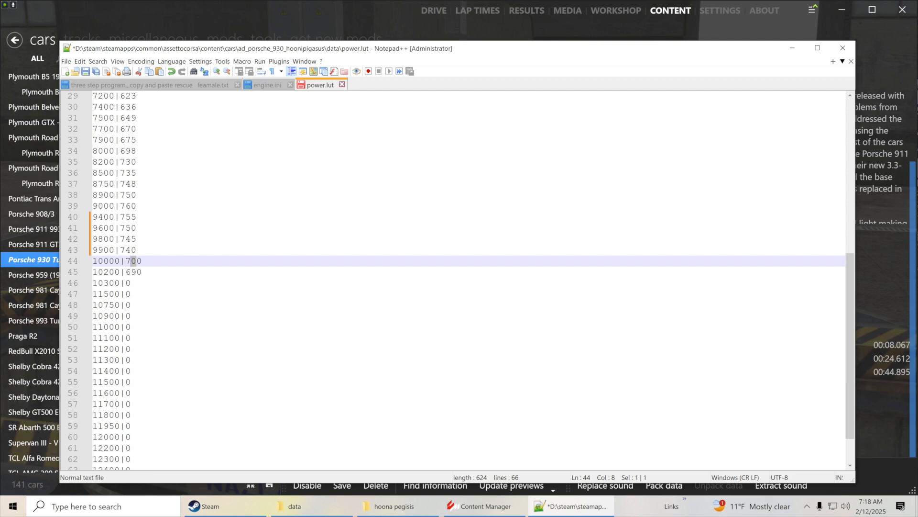
{"action": "type", "text": "3"}
{"action": "key", "text": "Down"}
{"action": "key", "text": "shift+Left"}
{"action": "key", "text": "shift+Left"}
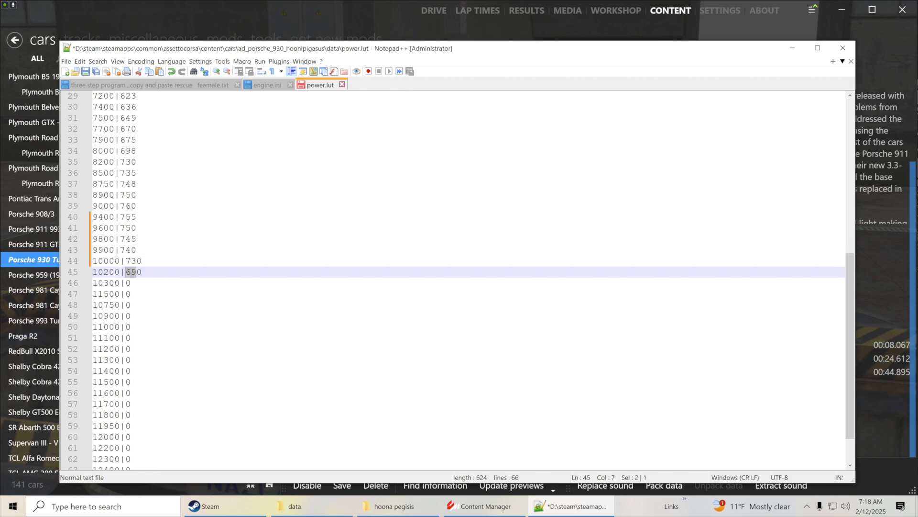
{"action": "type", "text": "72"}
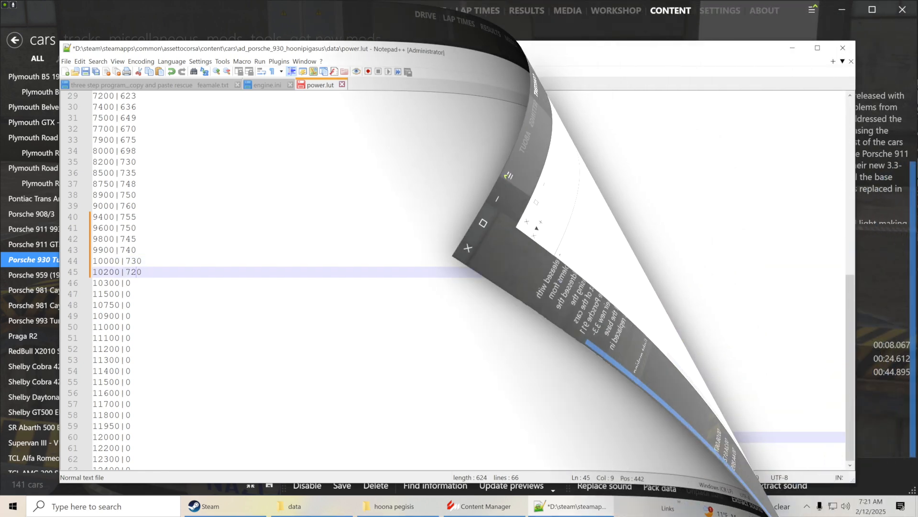
Complete the 12500 rpm value as 583, set the 12700 rpm value to 525 and save power.lut
{"action": "type", "text": "3"}
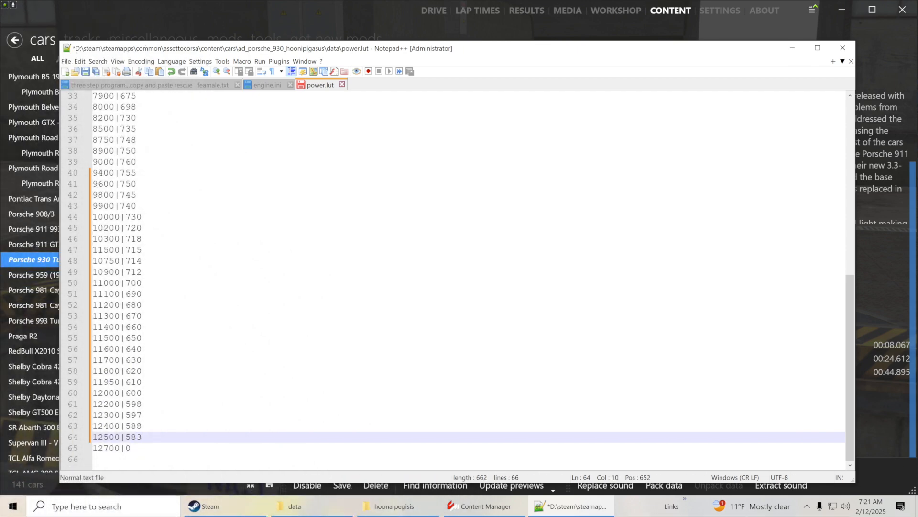
{"action": "double_click", "coordinate": [127, 449]}
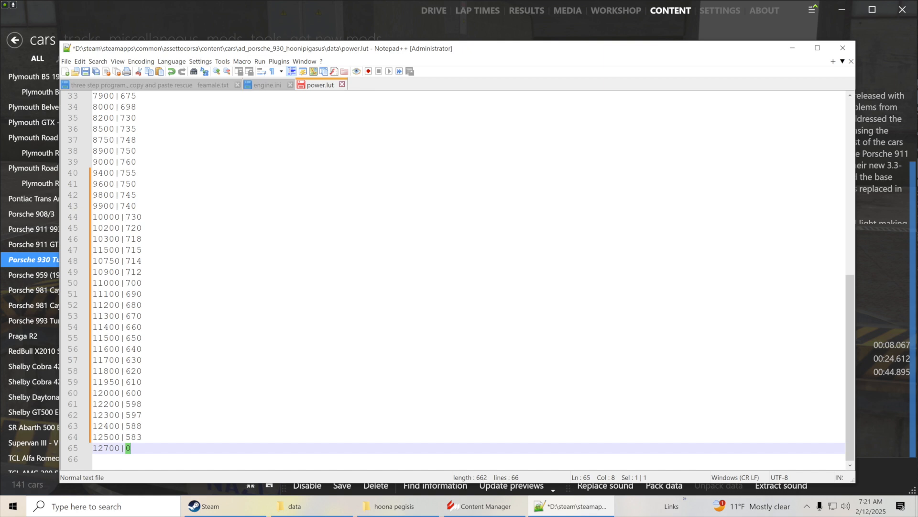
{"action": "type", "text": "525"}
{"action": "left_click", "coordinate": [85, 73]}
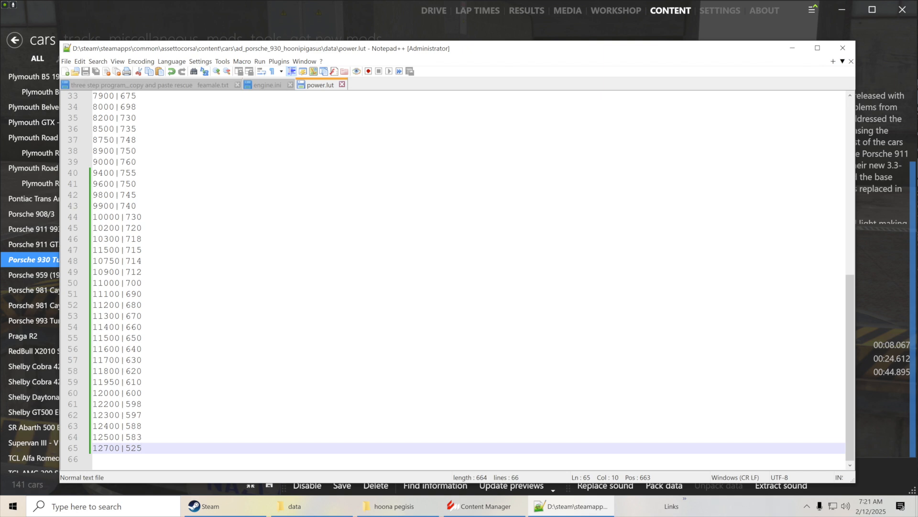
Review engine.ini from the damage and turbo sections back up to the rev limiter, then return to the data folder
{"action": "left_click", "coordinate": [268, 86]}
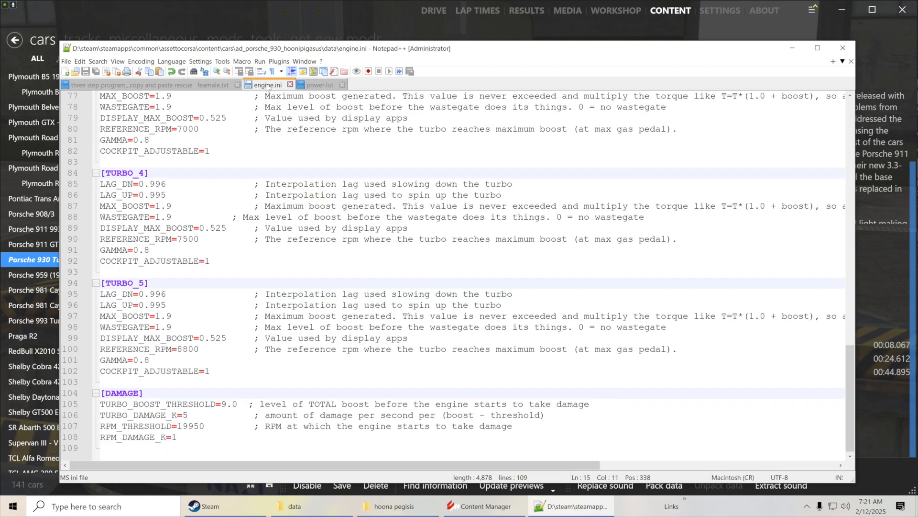
{"action": "scroll", "coordinate": [453, 275], "scroll_direction": "up", "scroll_amount": 1}
{"action": "scroll", "coordinate": [453, 275], "scroll_direction": "up", "scroll_amount": 1}
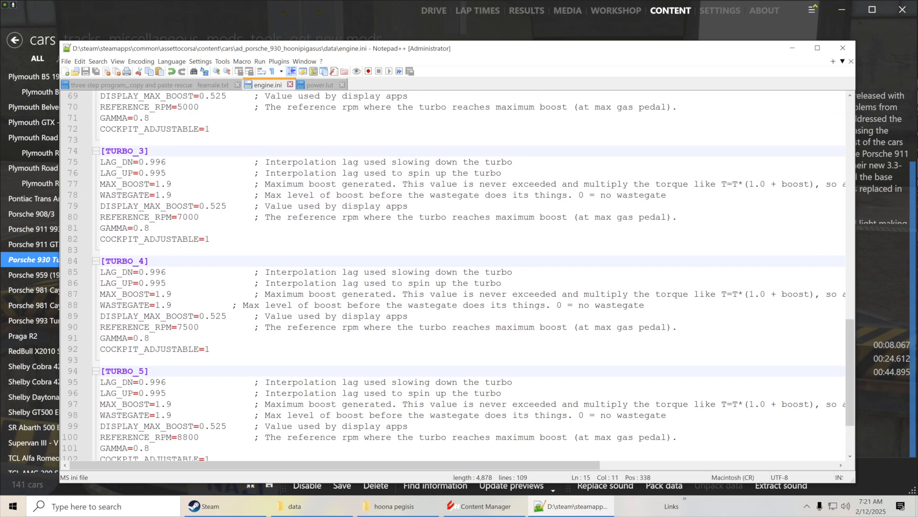
{"action": "scroll", "coordinate": [453, 275], "scroll_direction": "up", "scroll_amount": 1}
{"action": "scroll", "coordinate": [454, 275], "scroll_direction": "up", "scroll_amount": 10}
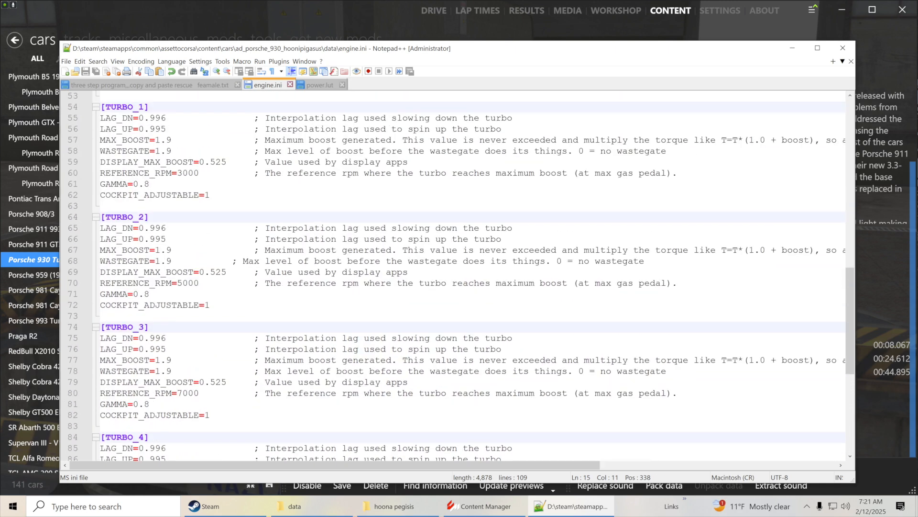
{"action": "scroll", "coordinate": [453, 275], "scroll_direction": "up", "scroll_amount": 2}
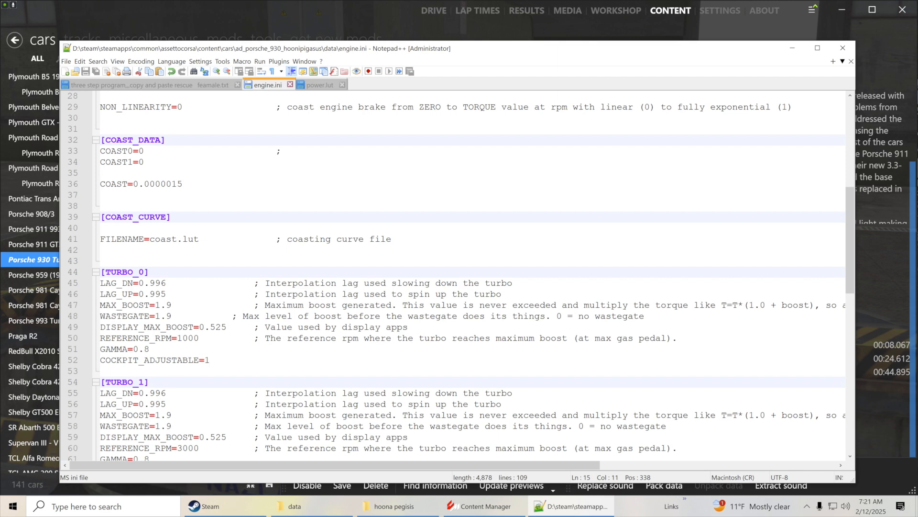
{"action": "scroll", "coordinate": [454, 275], "scroll_direction": "up", "scroll_amount": 6}
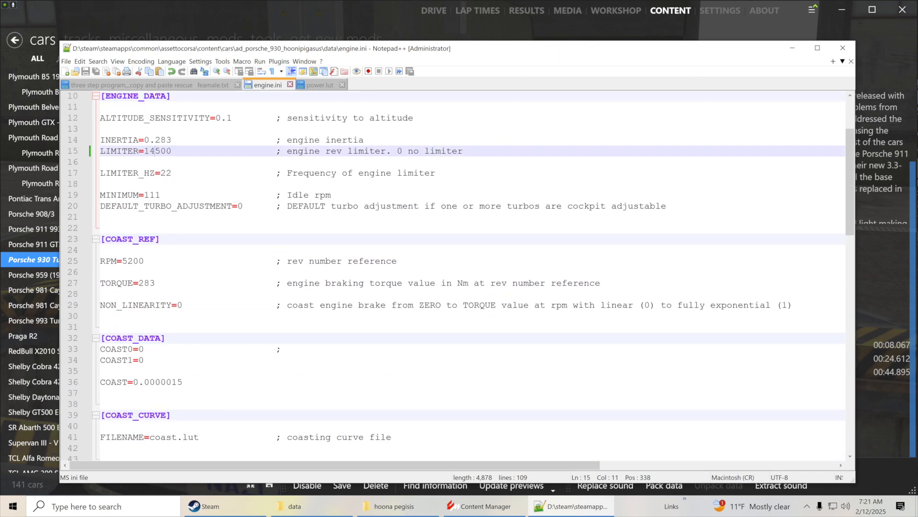
{"action": "left_click", "coordinate": [792, 48]}
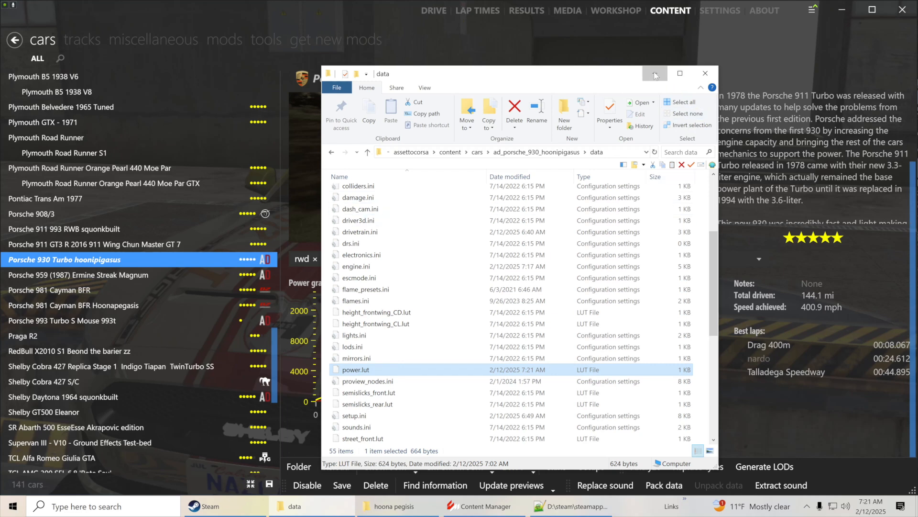
Recalculate the Porsche 930 Turbo hoonipigasus power curves with 13% transmission loss and recalculate its power-to-weight ratio
{"action": "left_click", "coordinate": [656, 76]}
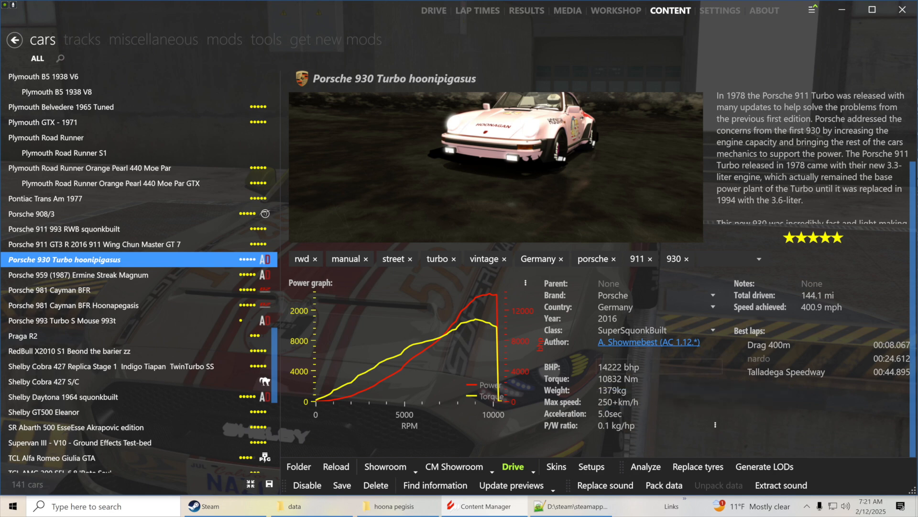
{"action": "left_click", "coordinate": [527, 282]}
{"action": "left_click", "coordinate": [559, 324]}
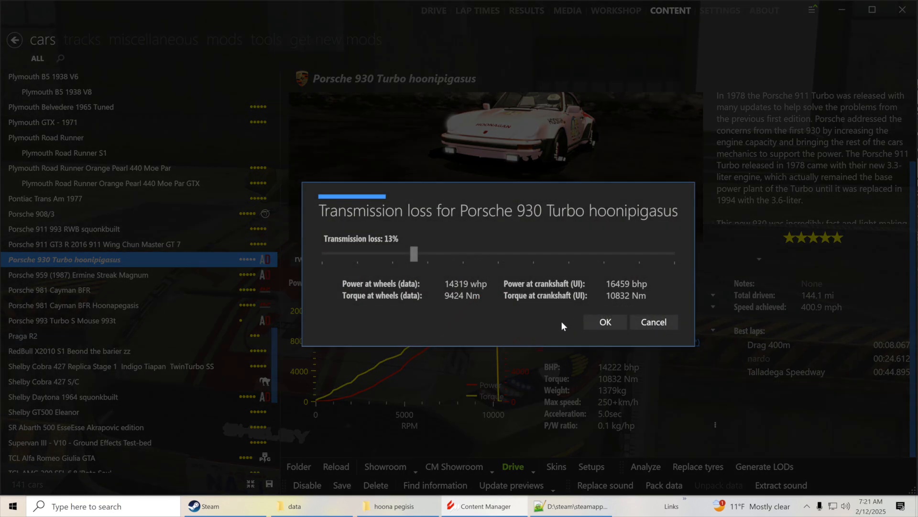
{"action": "left_click", "coordinate": [602, 322]}
{"action": "left_click", "coordinate": [652, 303]}
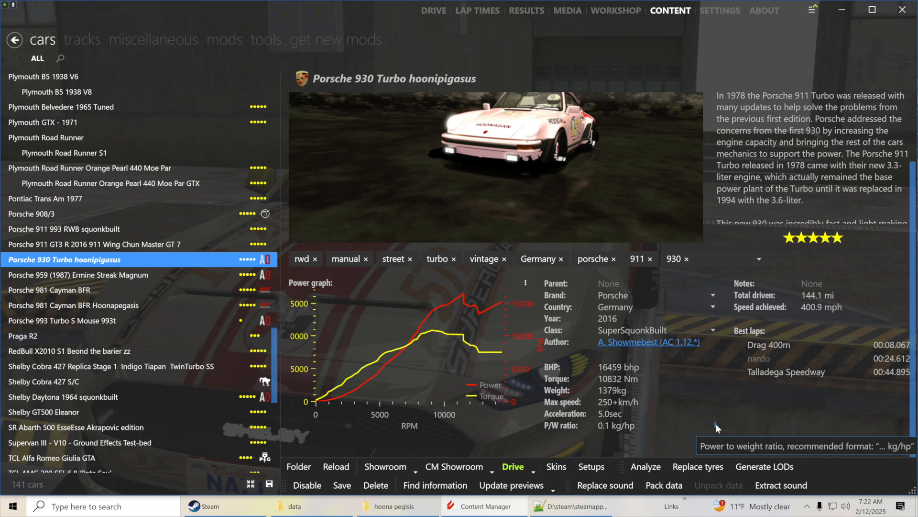
{"action": "left_click", "coordinate": [716, 424]}
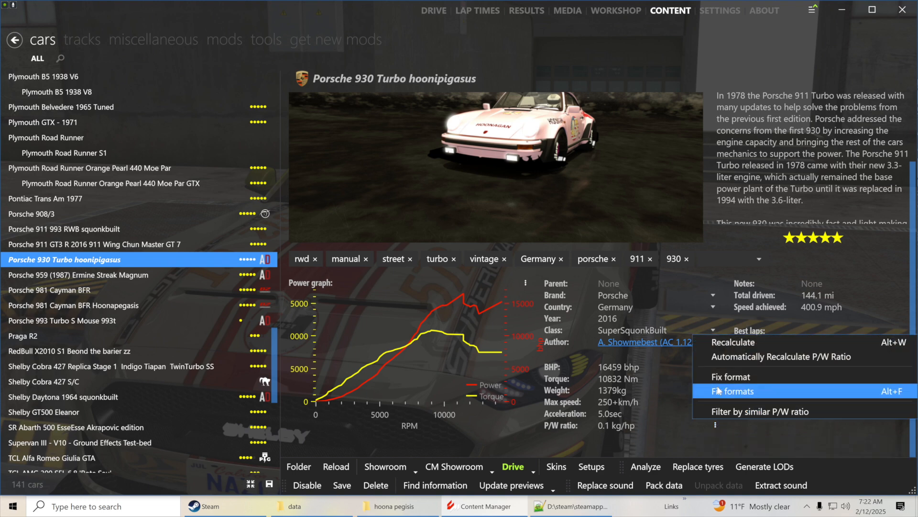
{"action": "left_click", "coordinate": [721, 343]}
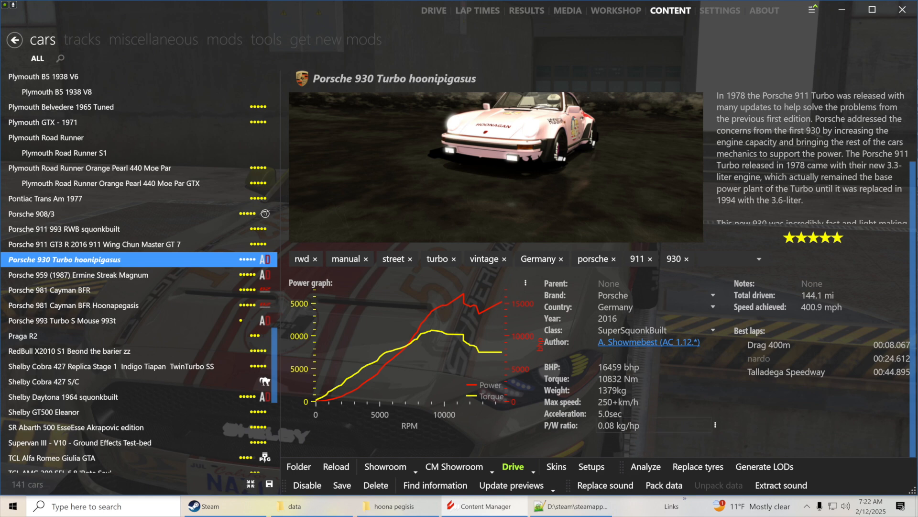
Start a practice session with the car on Pikes Peak, load the Hoonipigasus 1 pit 2025 setup and enter the track
{"action": "left_click", "coordinate": [510, 467]}
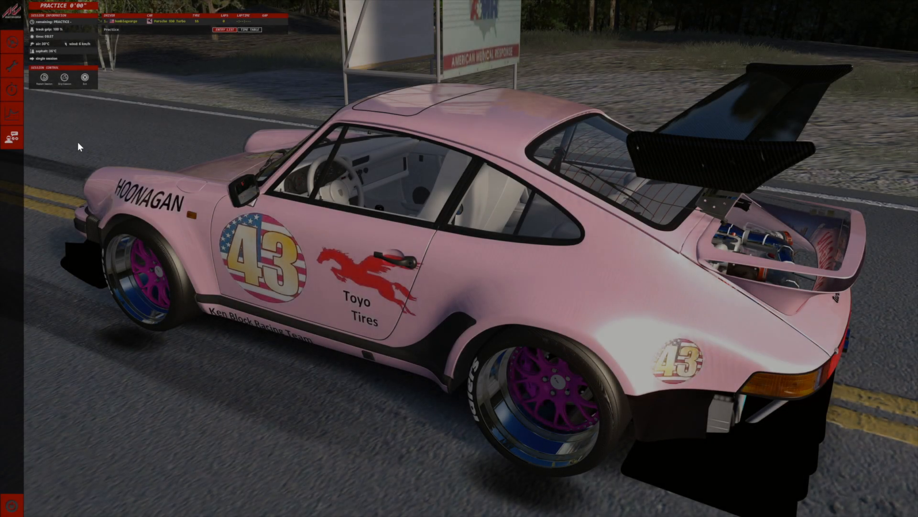
{"action": "left_click", "coordinate": [19, 70]}
{"action": "left_click", "coordinate": [183, 44]}
{"action": "left_click", "coordinate": [109, 121]}
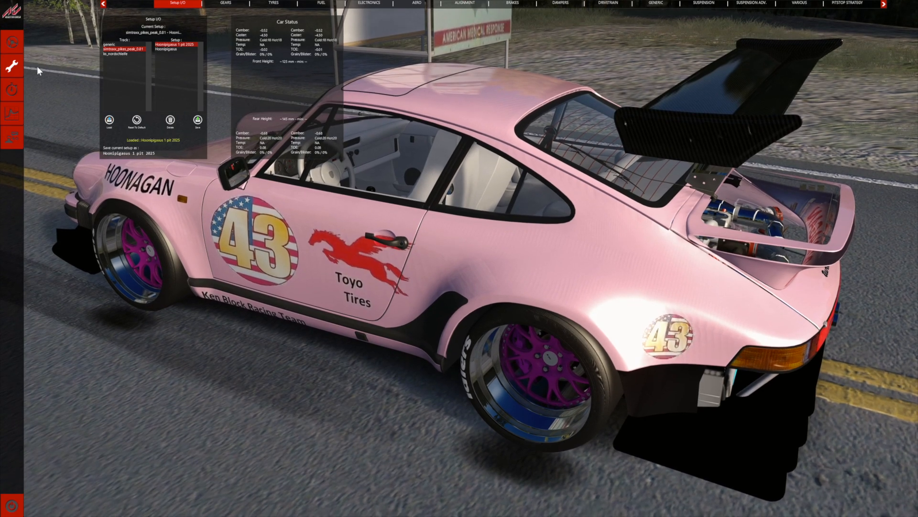
{"action": "left_click", "coordinate": [12, 41]}
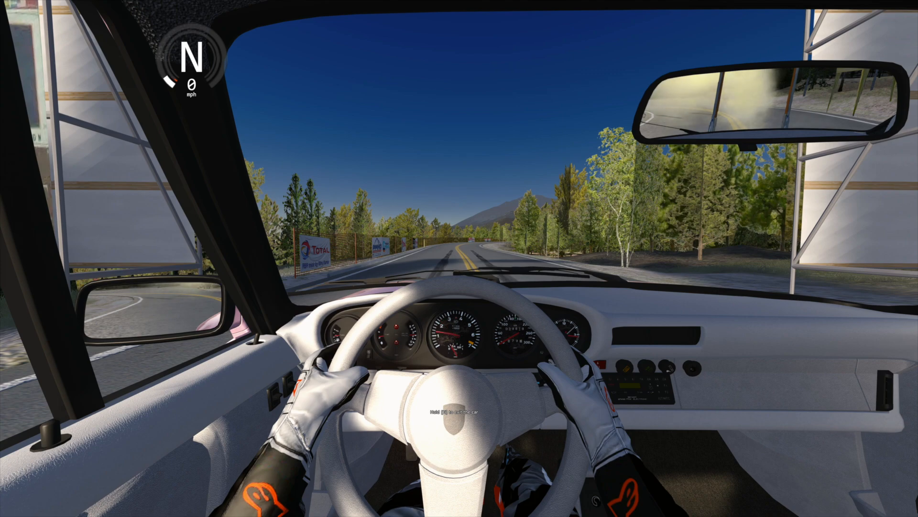
Test-drive the car up the Pikes Peak road, exit the session and close its results
{"action": "key", "text": "x"}
{"action": "key", "text": "w"}
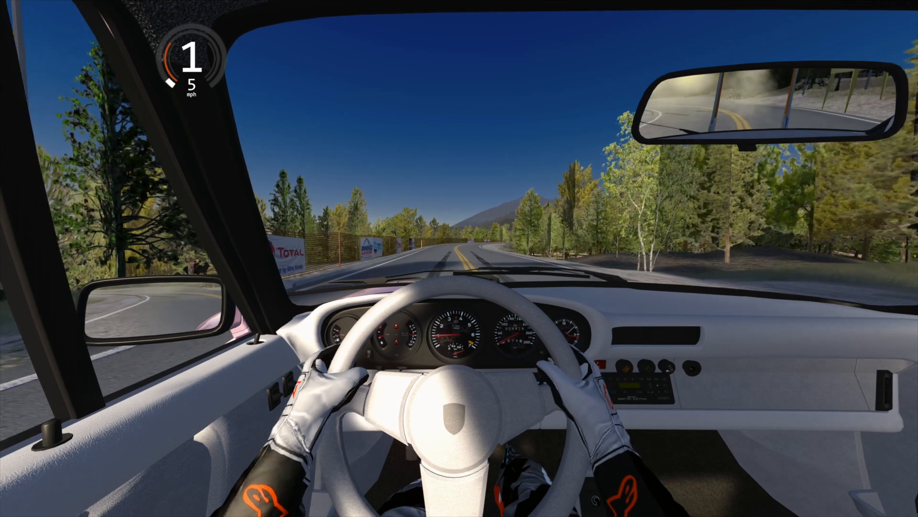
{"action": "key", "text": "w"}
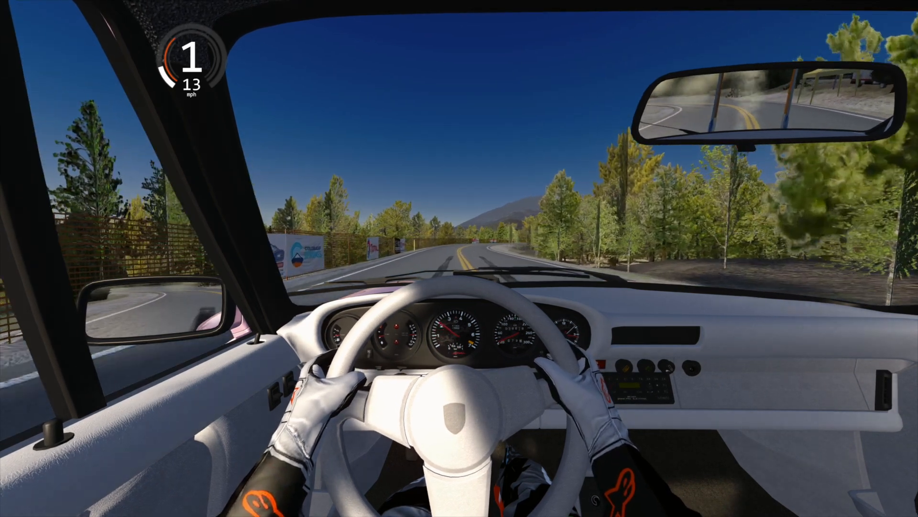
{"action": "key", "text": "w"}
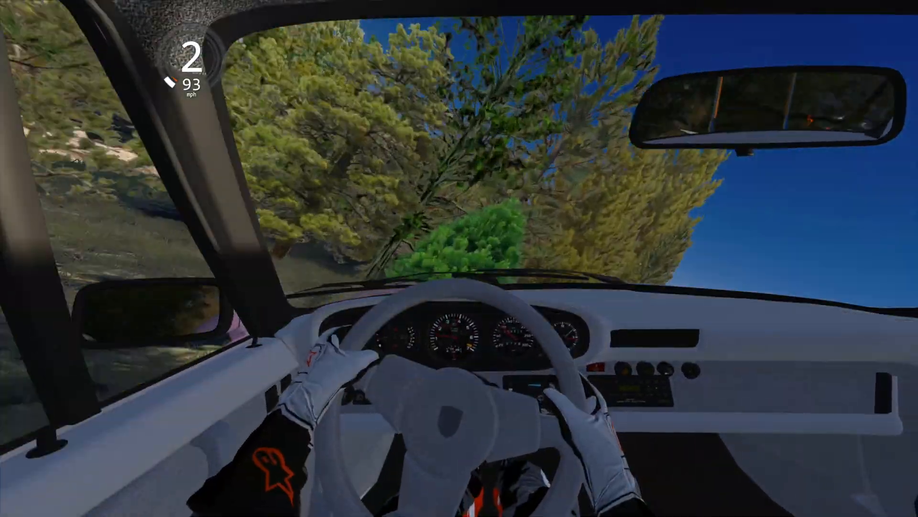
{"action": "key", "text": "Escape"}
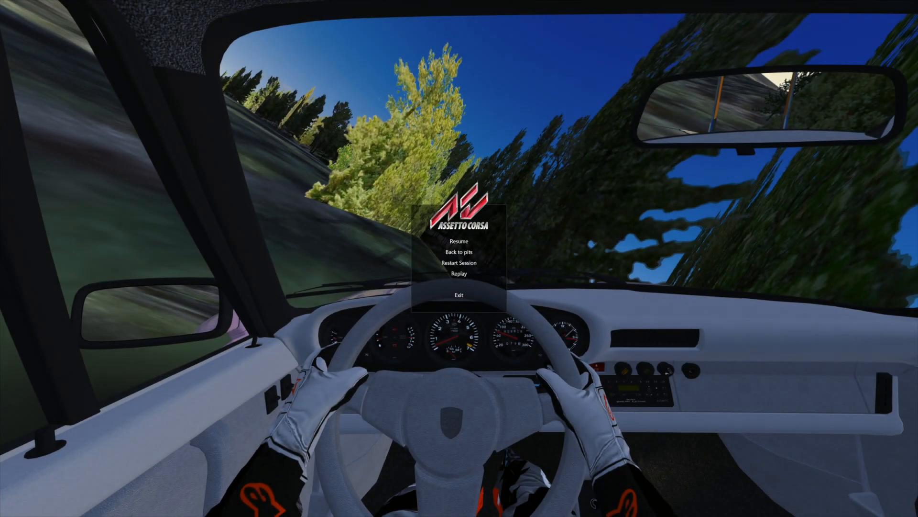
{"action": "left_click", "coordinate": [461, 294]}
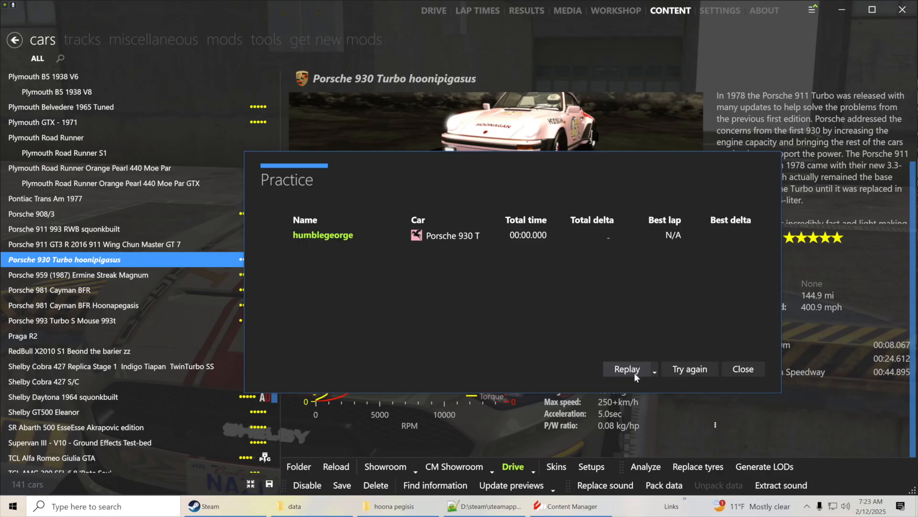
{"action": "left_click", "coordinate": [747, 372]}
Switch the quick-drive track to Special Stage Route X and start the practice session
{"action": "left_click", "coordinate": [435, 12]}
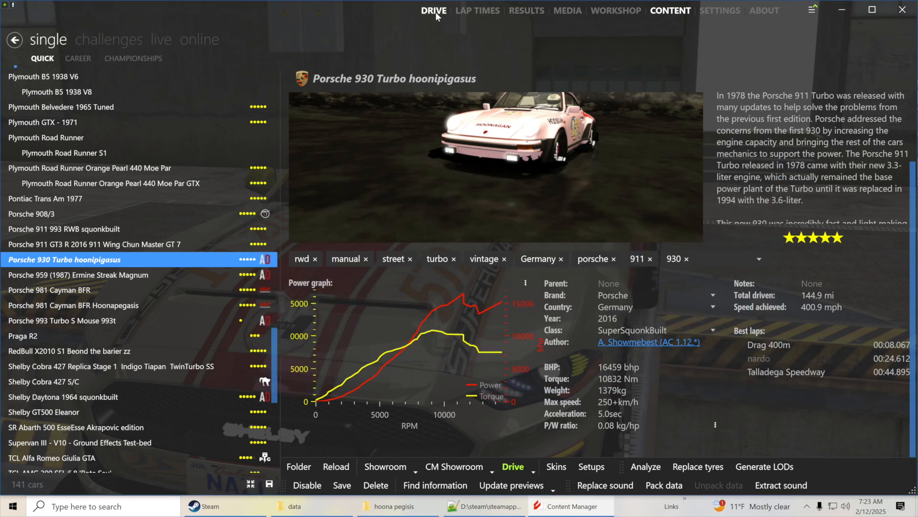
{"action": "left_click", "coordinate": [226, 120]}
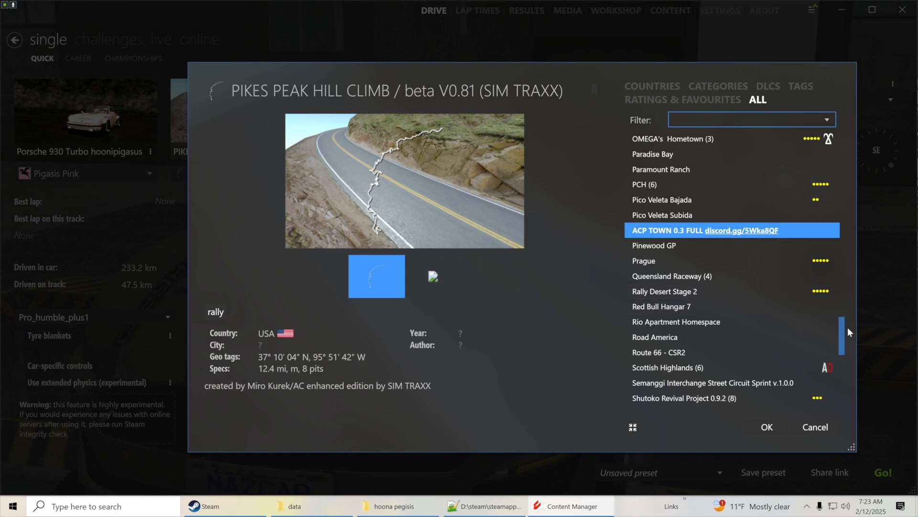
{"action": "left_click_drag", "start_coordinate": [843, 334], "coordinate": [843, 354]}
{"action": "left_click", "coordinate": [647, 353]}
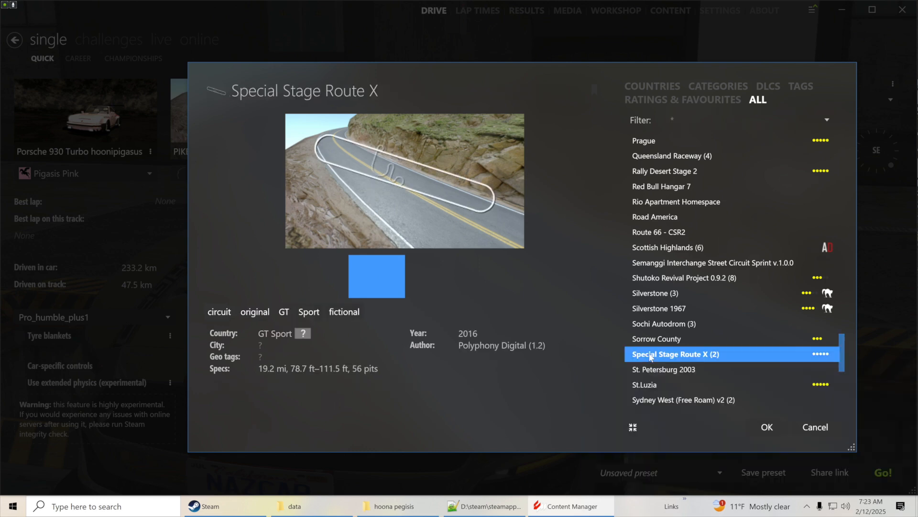
{"action": "left_click", "coordinate": [756, 429]}
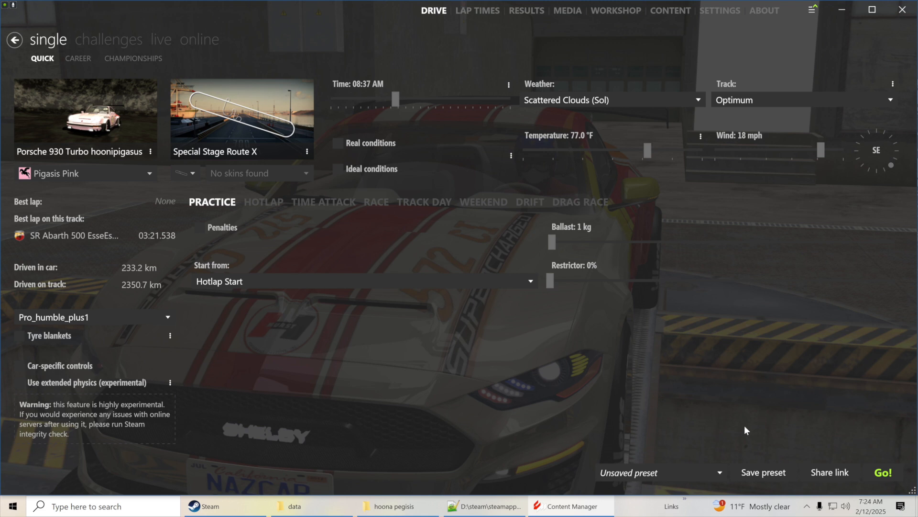
{"action": "left_click", "coordinate": [880, 473]}
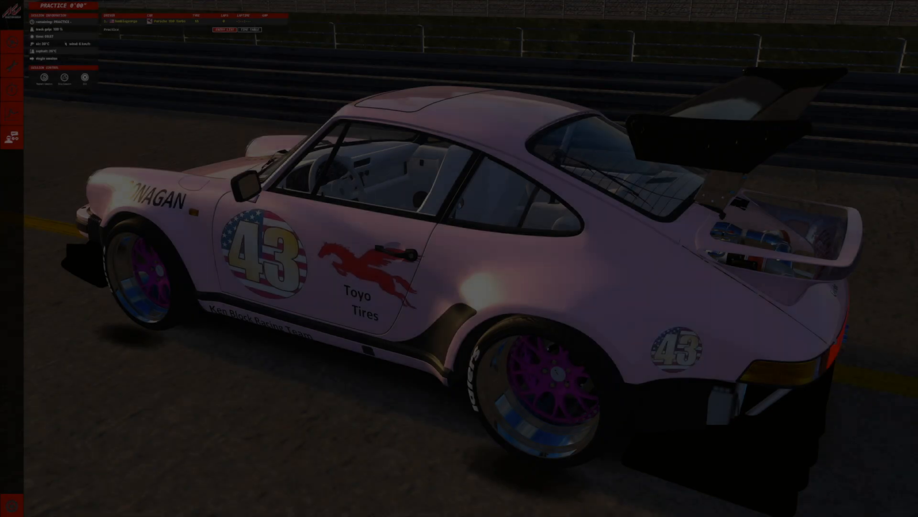
Review the car setup's gears, tyres, fuel, electronics, aero and alignment values
{"action": "left_click", "coordinate": [14, 69]}
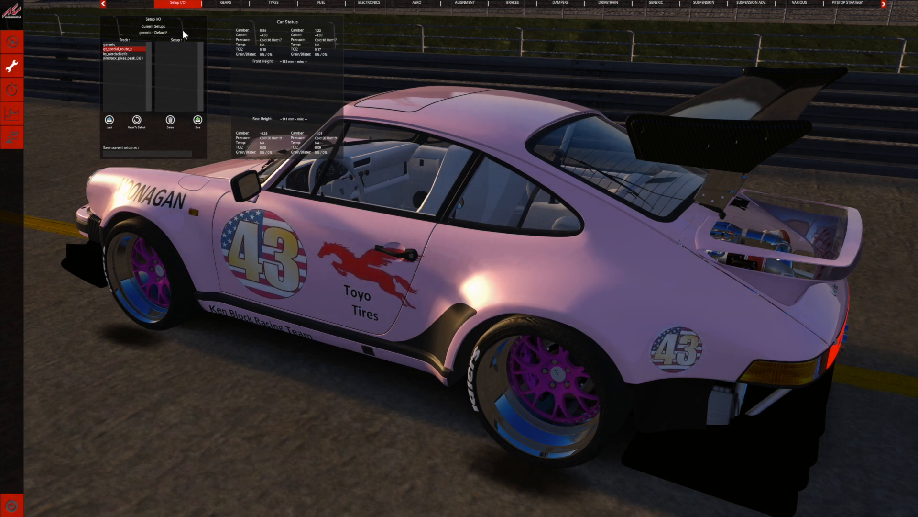
{"action": "left_click", "coordinate": [225, 3]}
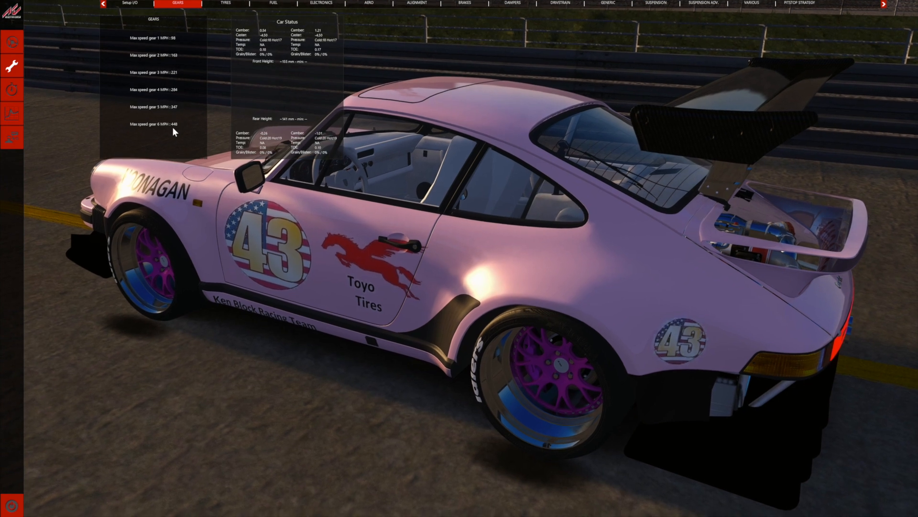
{"action": "left_click", "coordinate": [225, 4]}
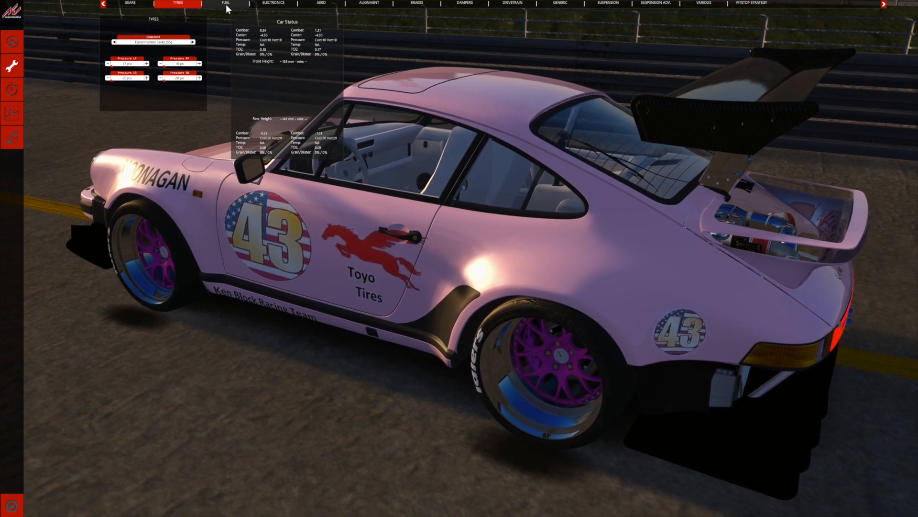
{"action": "left_click", "coordinate": [226, 4]}
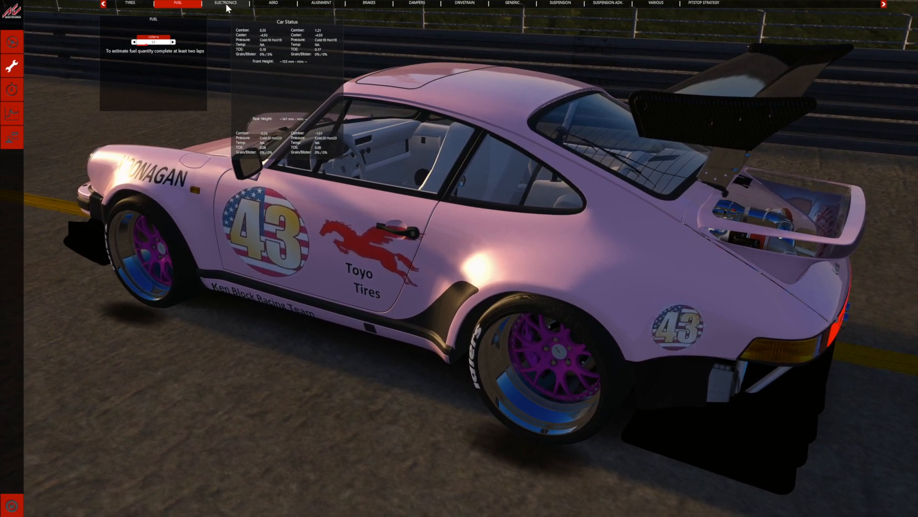
{"action": "left_click", "coordinate": [226, 4]}
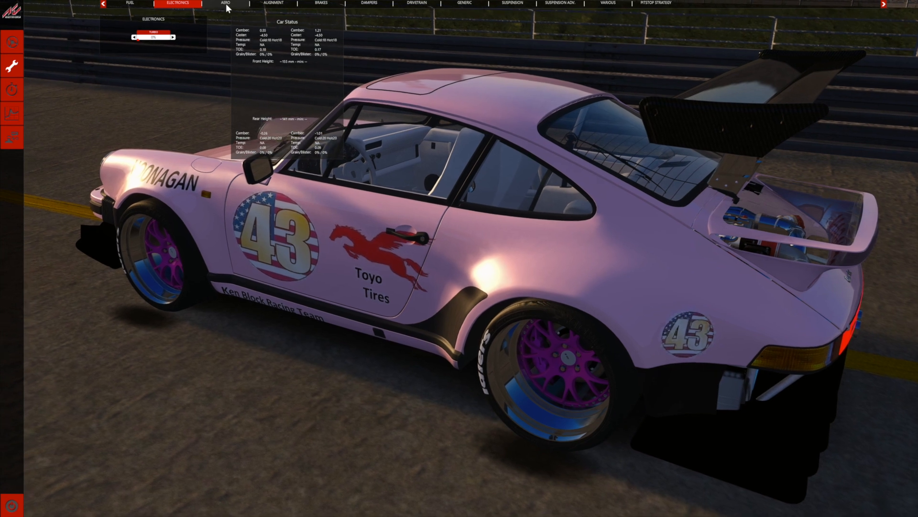
{"action": "left_click", "coordinate": [225, 4]}
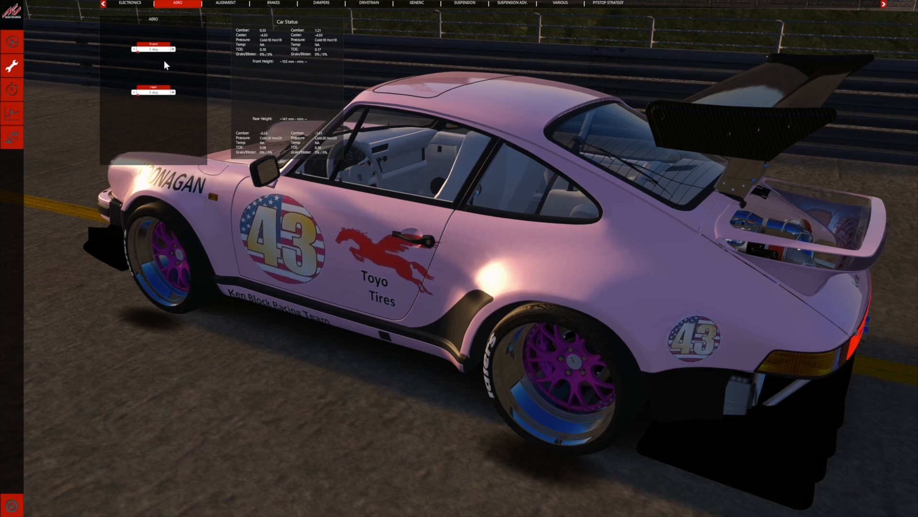
{"action": "left_click", "coordinate": [219, 4]}
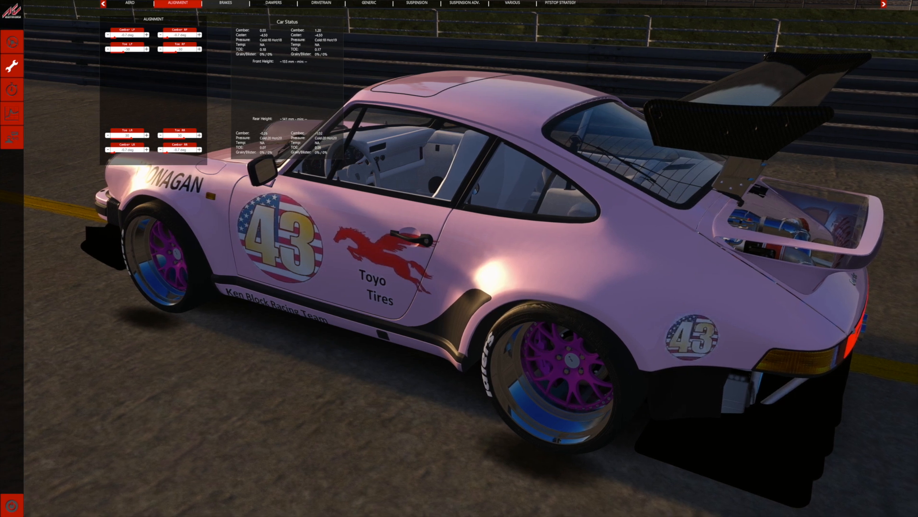
Lower the brake power in the car setup by five increments
{"action": "left_click", "coordinate": [226, 3]}
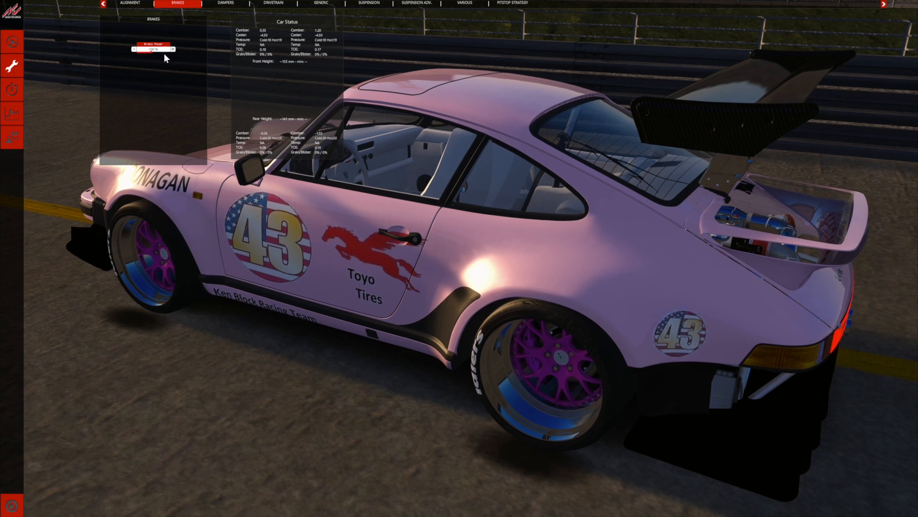
{"action": "left_click", "coordinate": [134, 49]}
{"action": "left_click", "coordinate": [134, 49]}
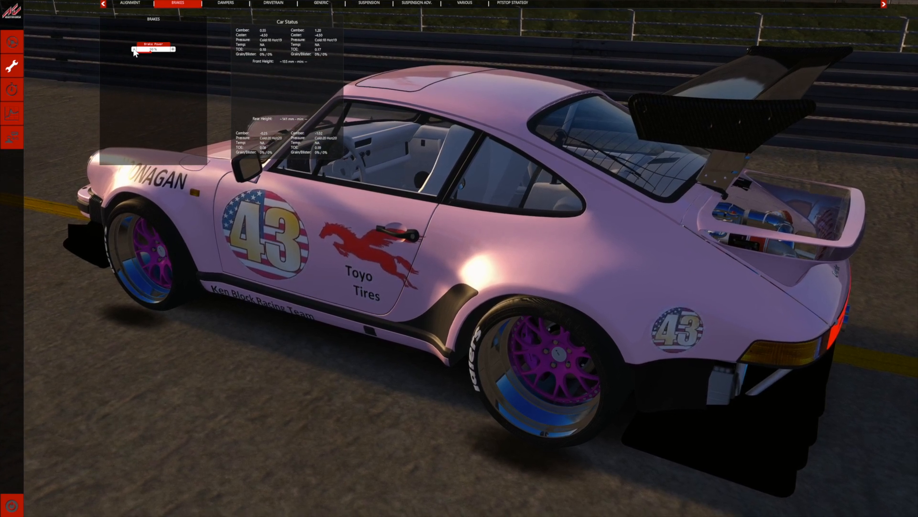
{"action": "left_click", "coordinate": [134, 49]}
{"action": "left_click", "coordinate": [134, 50]}
{"action": "left_click", "coordinate": [134, 50]}
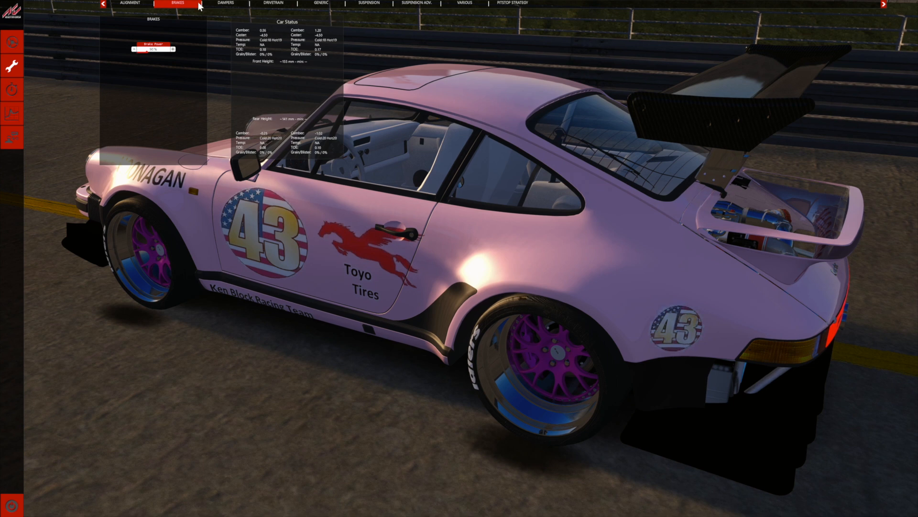
Raise the fast bump damping of both front dampers by three increments
{"action": "left_click", "coordinate": [227, 3]}
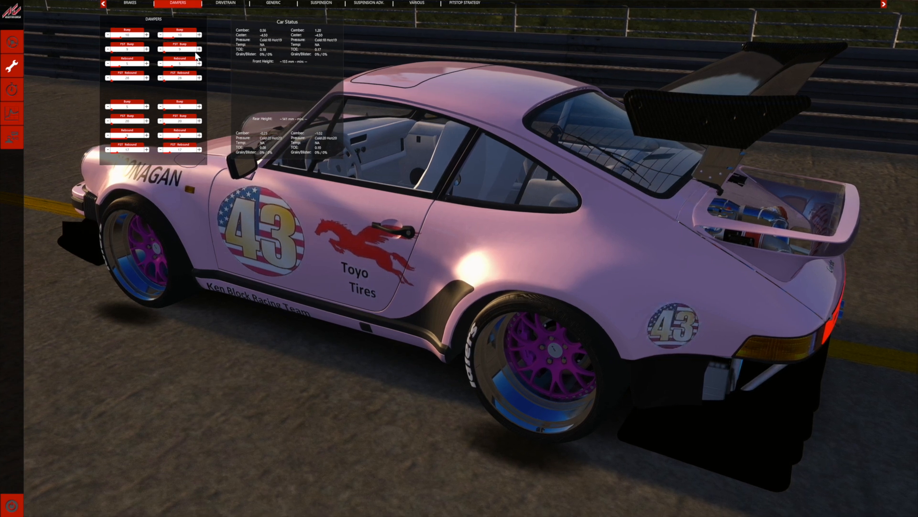
{"action": "left_click", "coordinate": [198, 49]}
{"action": "left_click", "coordinate": [199, 49]}
{"action": "left_click", "coordinate": [198, 49]}
{"action": "left_click", "coordinate": [147, 49]}
{"action": "left_click", "coordinate": [147, 49]}
{"action": "left_click", "coordinate": [146, 49]}
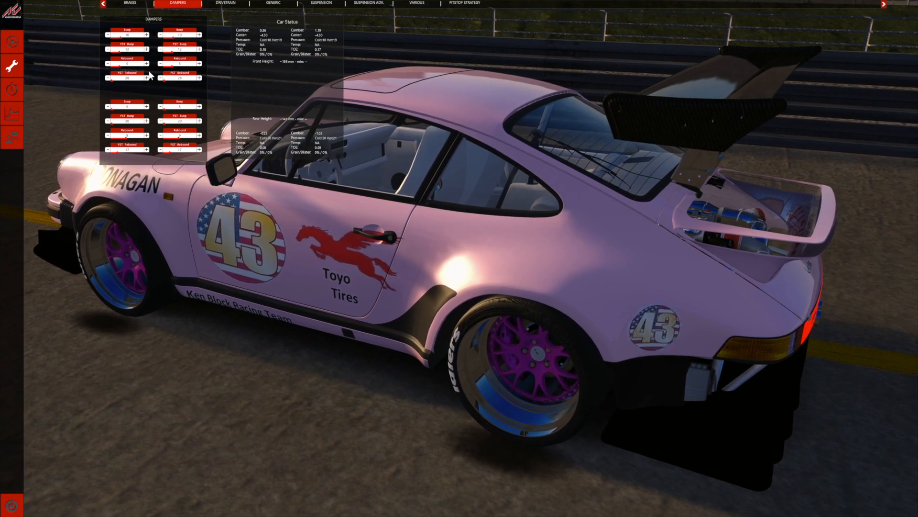
Raise the rebound damping of both front dampers by two increments
{"action": "left_click", "coordinate": [146, 64]}
{"action": "left_click", "coordinate": [146, 64]}
{"action": "left_click", "coordinate": [199, 64]}
{"action": "left_click", "coordinate": [199, 63]}
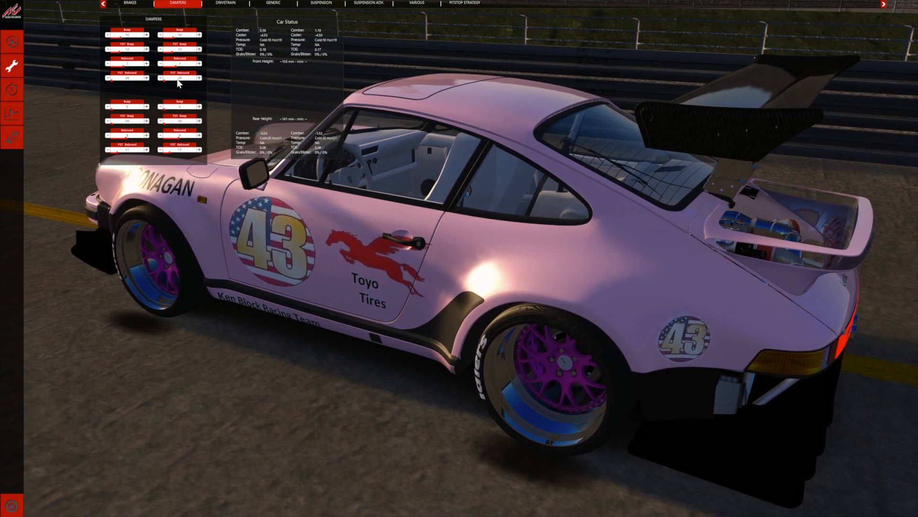
{"action": "mouse_move", "coordinate": [175, 80]}
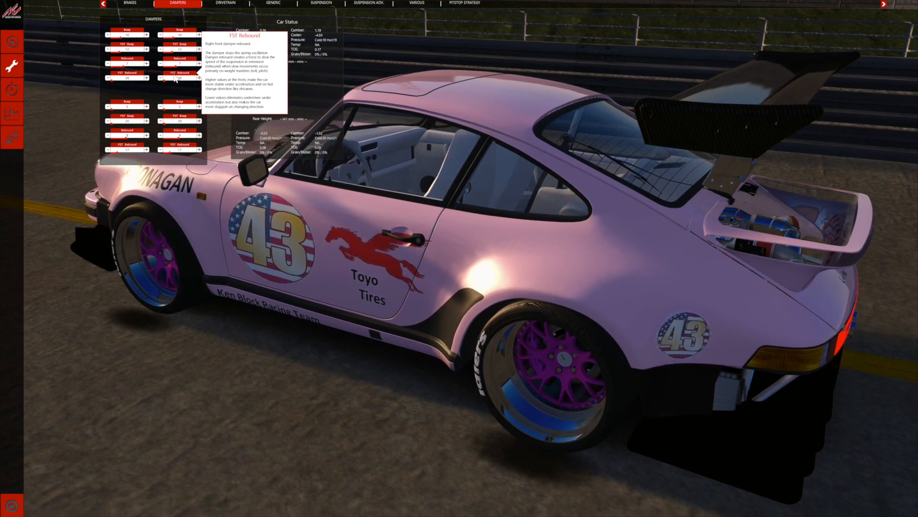
Raise the bump damping of both rear dampers and open the drivetrain setup
{"action": "left_click", "coordinate": [146, 107]}
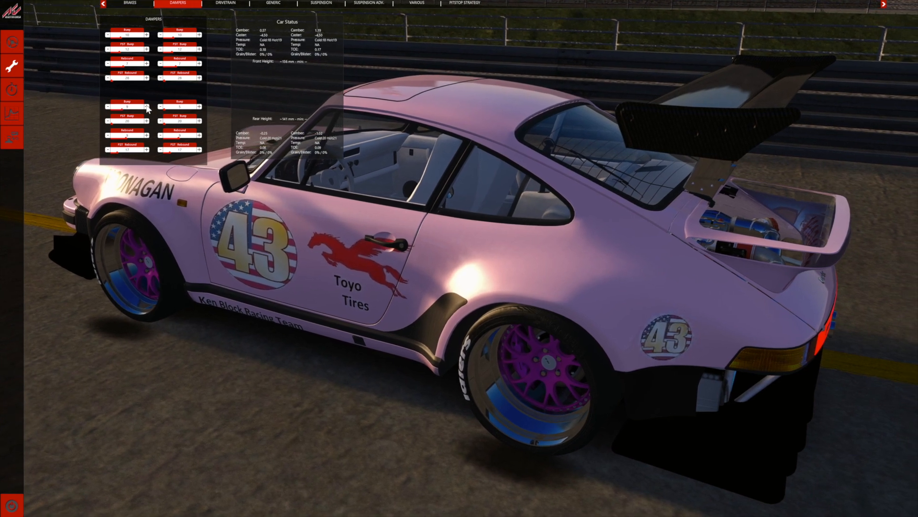
{"action": "left_click", "coordinate": [199, 107]}
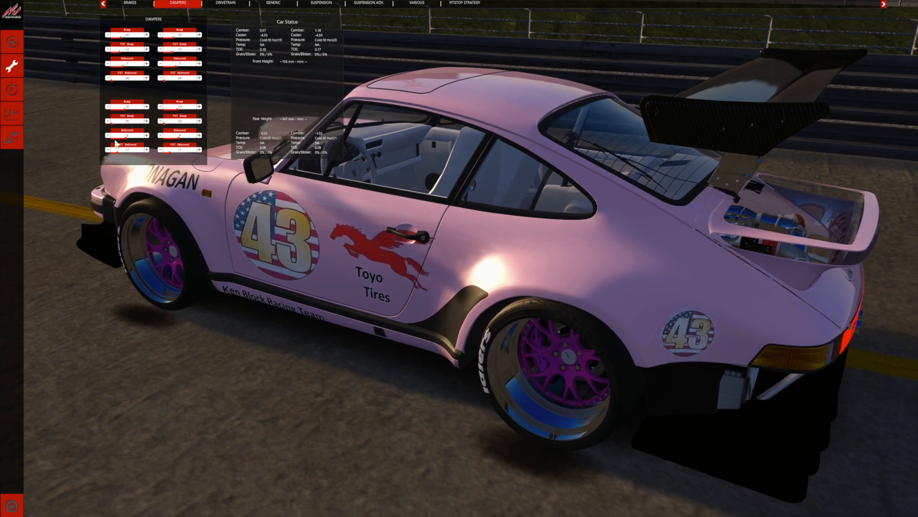
{"action": "left_click", "coordinate": [225, 3]}
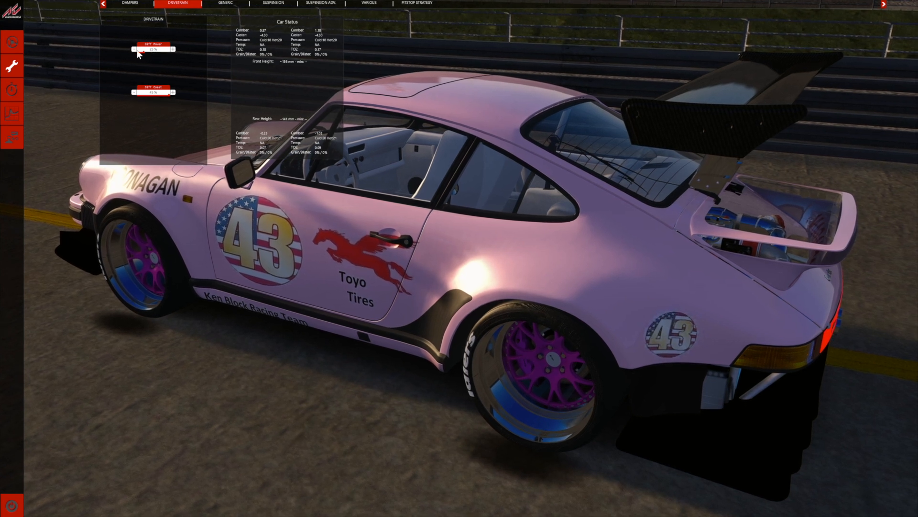
Raise the differential power setting by one increment in the drivetrain setup and open the suspension setup
{"action": "left_click", "coordinate": [173, 50]}
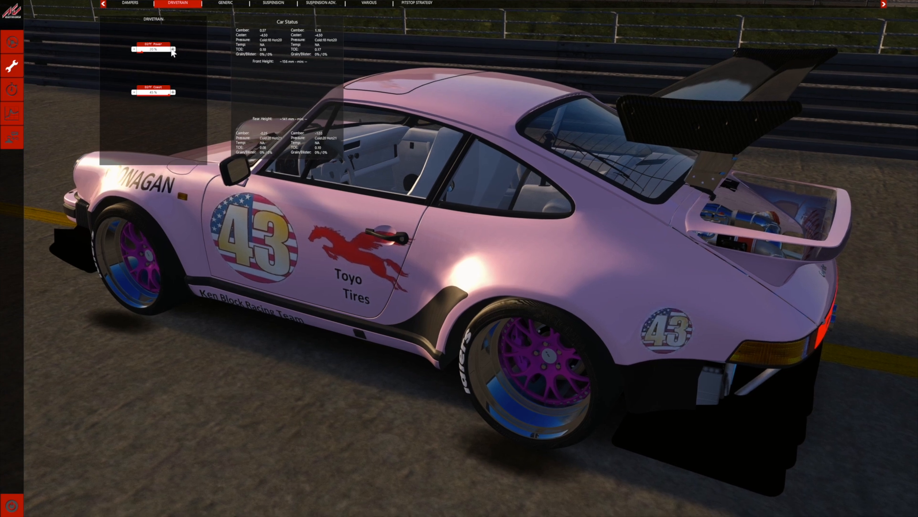
{"action": "left_click", "coordinate": [224, 4]}
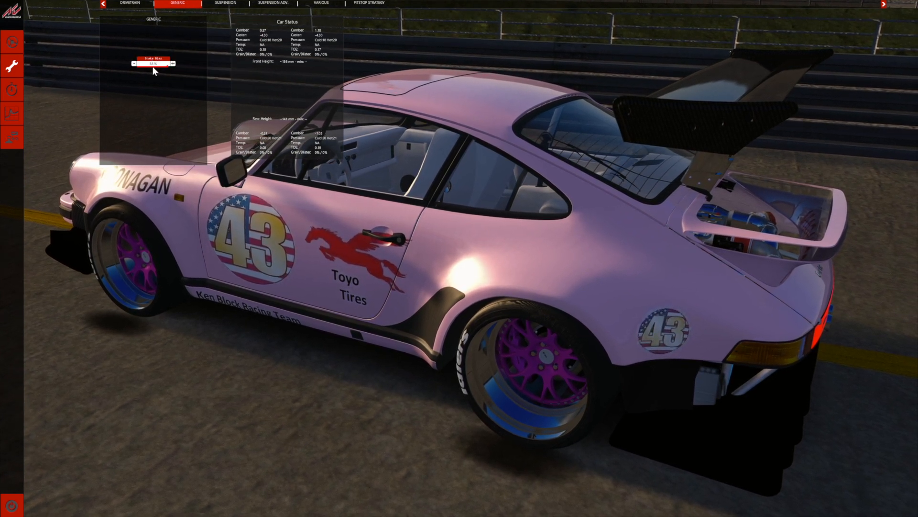
{"action": "left_click", "coordinate": [219, 7]}
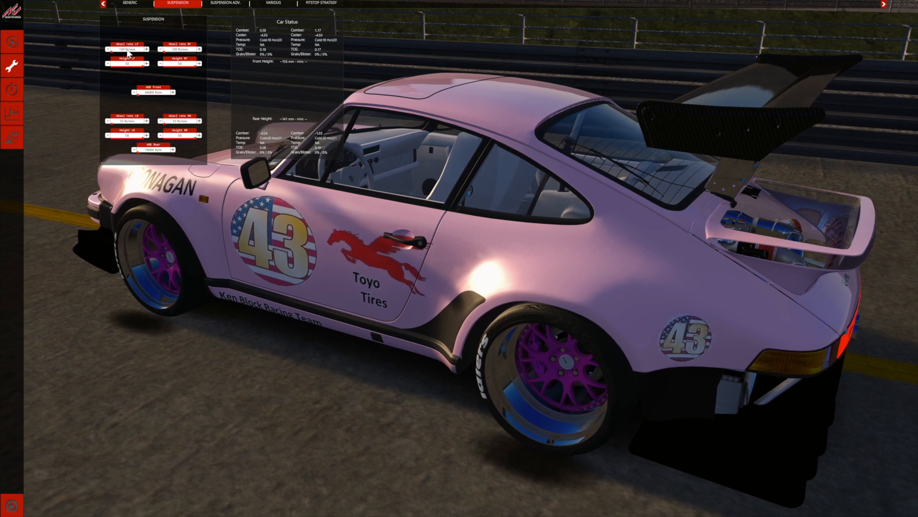
Lower the ride height setting of both front wheels to 40
{"action": "left_click", "coordinate": [109, 64]}
{"action": "left_click", "coordinate": [109, 64]}
{"action": "left_click", "coordinate": [108, 64]}
{"action": "left_click", "coordinate": [108, 64]}
{"action": "left_click", "coordinate": [109, 64]}
{"action": "left_click", "coordinate": [108, 64]}
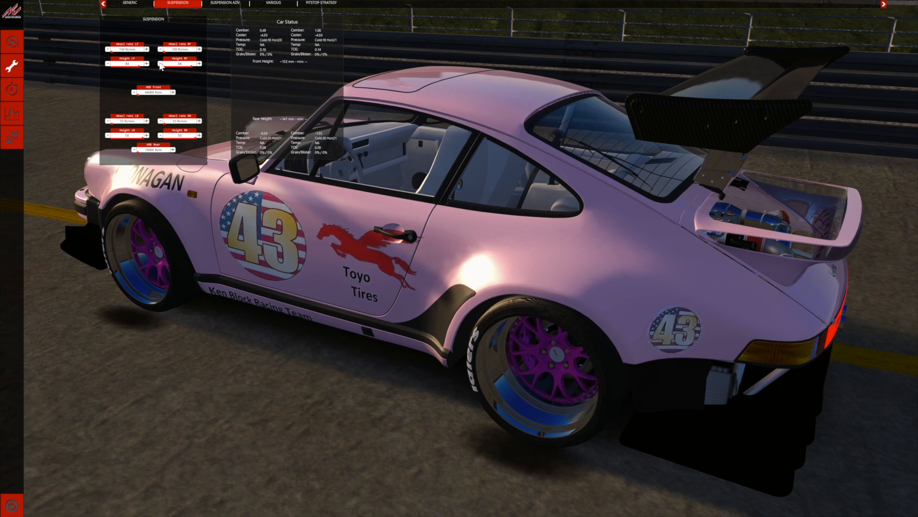
{"action": "left_click", "coordinate": [108, 64]}
{"action": "left_click", "coordinate": [108, 64]}
{"action": "left_click", "coordinate": [108, 64]}
{"action": "left_click", "coordinate": [109, 64]}
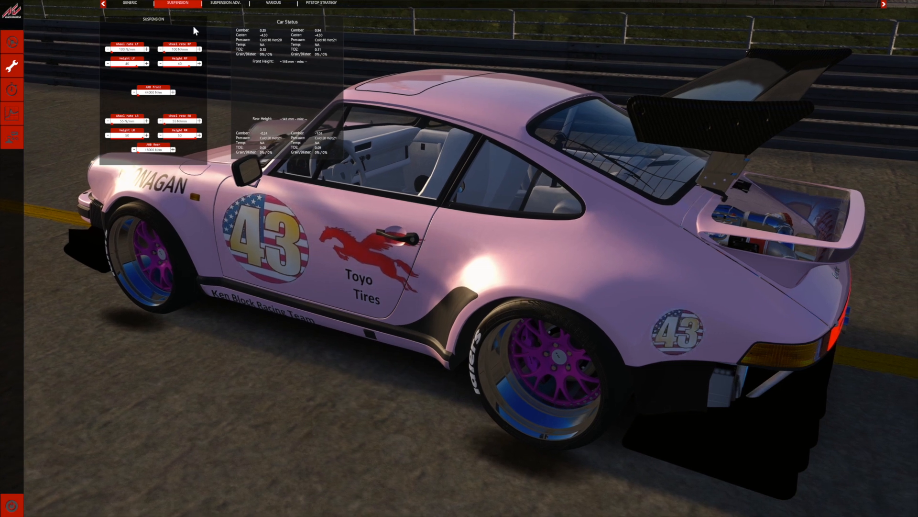
Set the travel range of both front wheels to 50 mm in the advanced suspension setup
{"action": "left_click", "coordinate": [214, 2]}
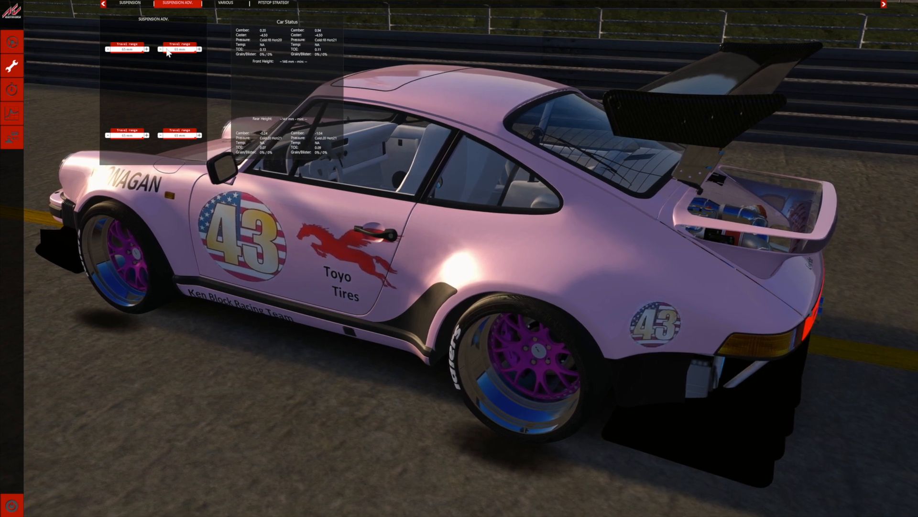
{"action": "left_click", "coordinate": [131, 51]}
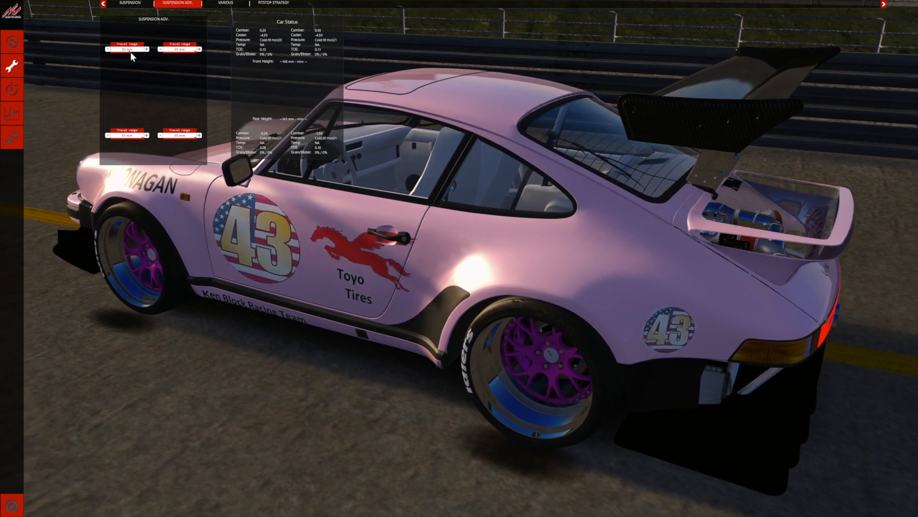
{"action": "left_click", "coordinate": [181, 51]}
{"action": "left_click", "coordinate": [199, 49]}
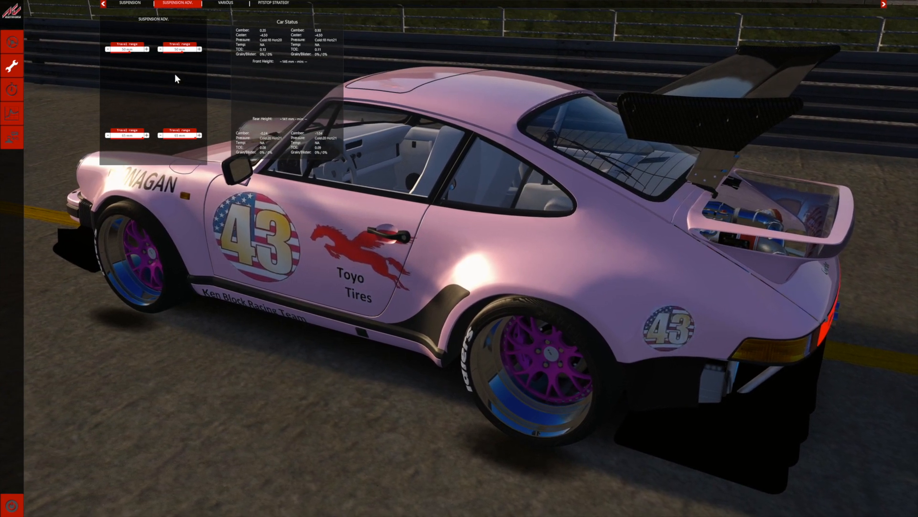
Set the travel range of both rear wheels to 50 mm
{"action": "left_click", "coordinate": [179, 138]}
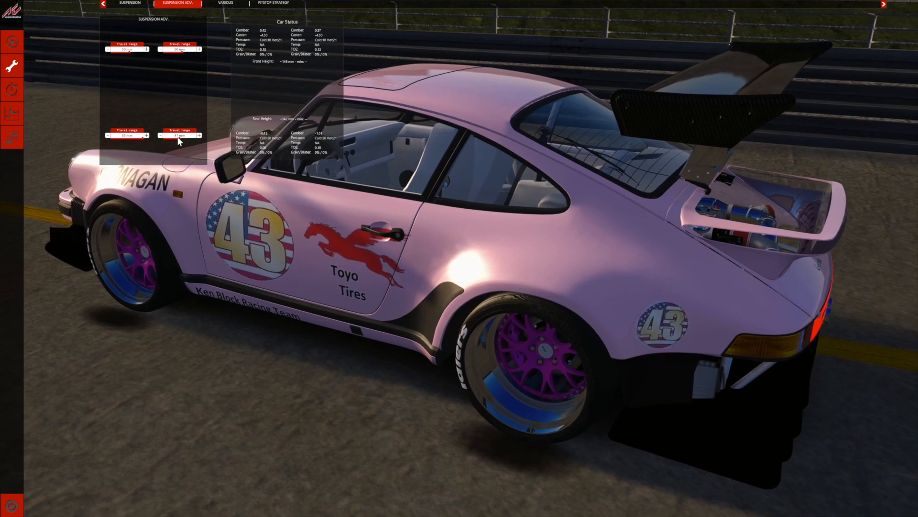
{"action": "left_click", "coordinate": [199, 136]}
{"action": "left_click", "coordinate": [199, 136]}
{"action": "left_click", "coordinate": [199, 136]}
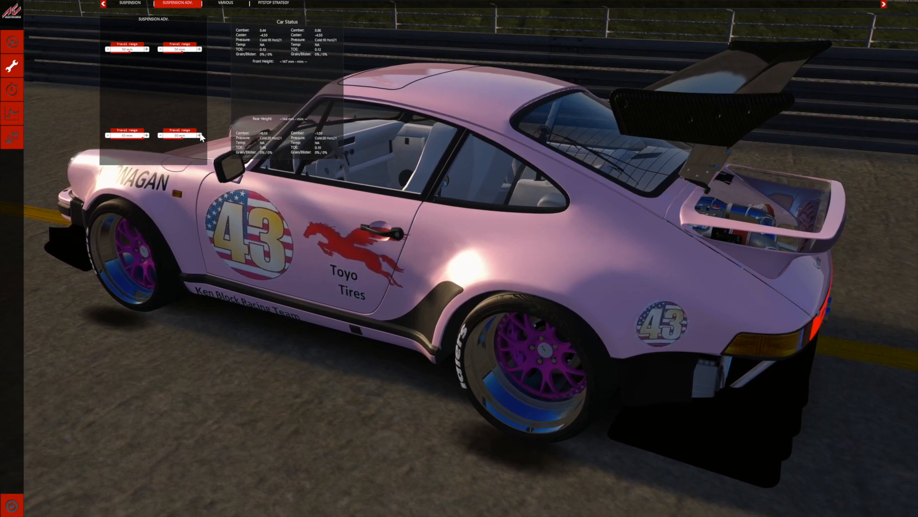
{"action": "left_click", "coordinate": [131, 138]}
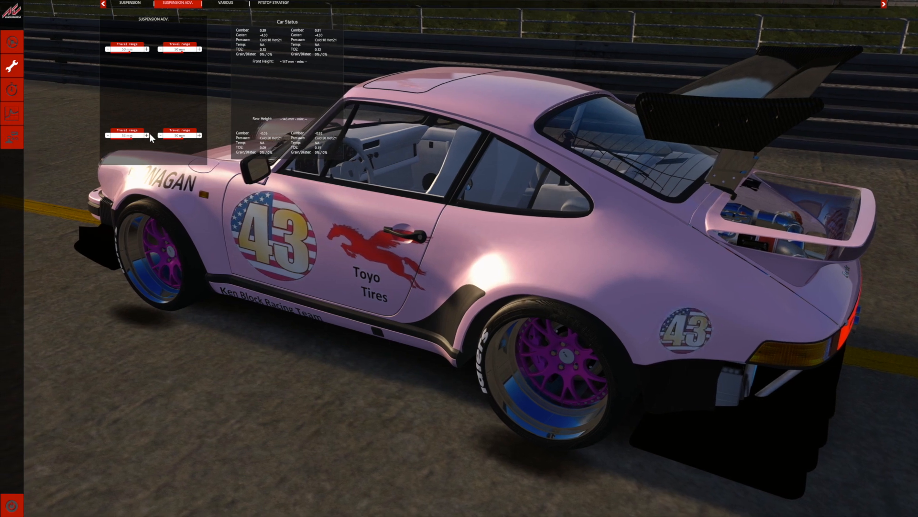
{"action": "left_click", "coordinate": [108, 135]}
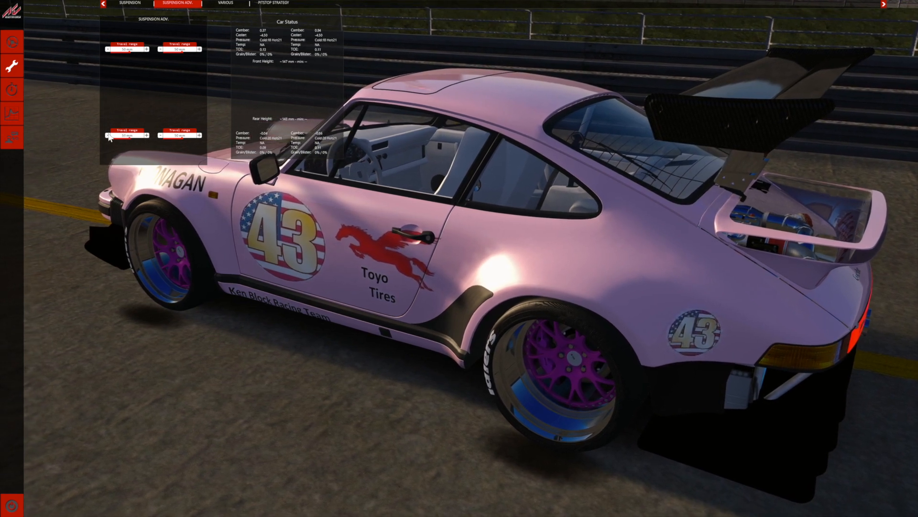
Increase the litres of fuel added at the pit stop in the pitstop strategy
{"action": "left_click", "coordinate": [225, 3]}
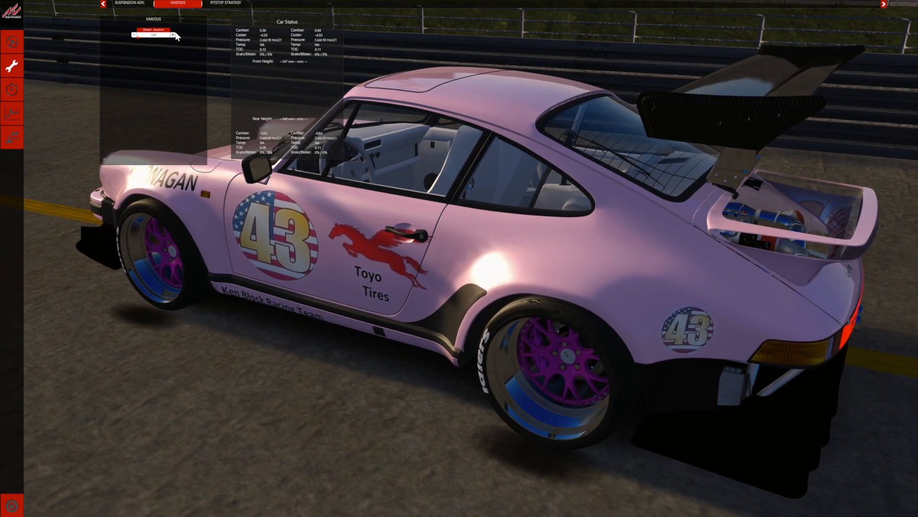
{"action": "left_click", "coordinate": [225, 4]}
{"action": "left_click_drag", "start_coordinate": [150, 50], "coordinate": [169, 47]}
{"action": "left_click", "coordinate": [172, 46]}
{"action": "left_click", "coordinate": [173, 47]}
{"action": "left_click", "coordinate": [173, 47]}
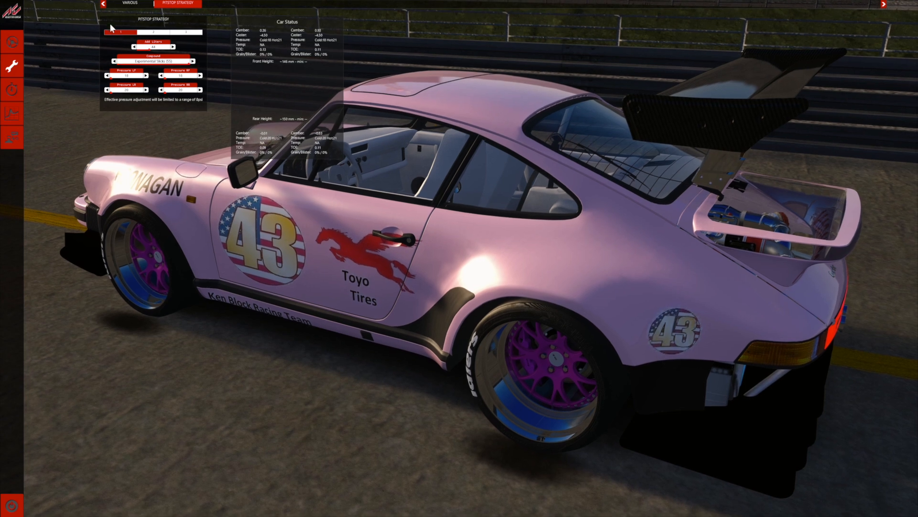
Save the current car setup for gt_special_route_x under the name "Hoonapigasis 1 pitstop"
{"action": "left_click", "coordinate": [104, 5]}
{"action": "left_click", "coordinate": [104, 4]}
{"action": "left_click", "coordinate": [105, 6]}
{"action": "left_click", "coordinate": [105, 6]}
{"action": "left_click", "coordinate": [105, 5]}
{"action": "left_click", "coordinate": [105, 5]}
{"action": "left_click", "coordinate": [105, 6]}
{"action": "left_click", "coordinate": [104, 6]}
{"action": "left_click", "coordinate": [104, 6]}
{"action": "left_click", "coordinate": [104, 5]}
{"action": "left_click", "coordinate": [104, 5]}
{"action": "left_click", "coordinate": [105, 5]}
{"action": "left_click", "coordinate": [105, 5]}
{"action": "left_click", "coordinate": [104, 6]}
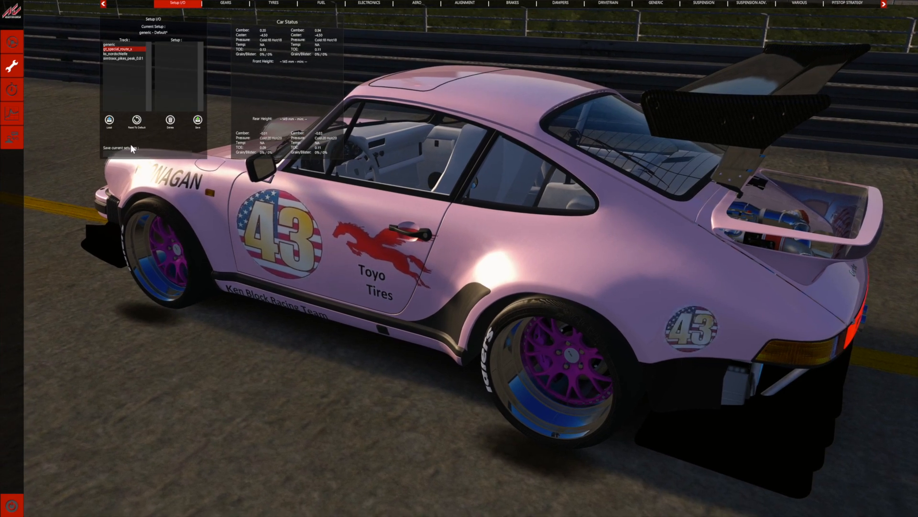
{"action": "left_click", "coordinate": [128, 157]}
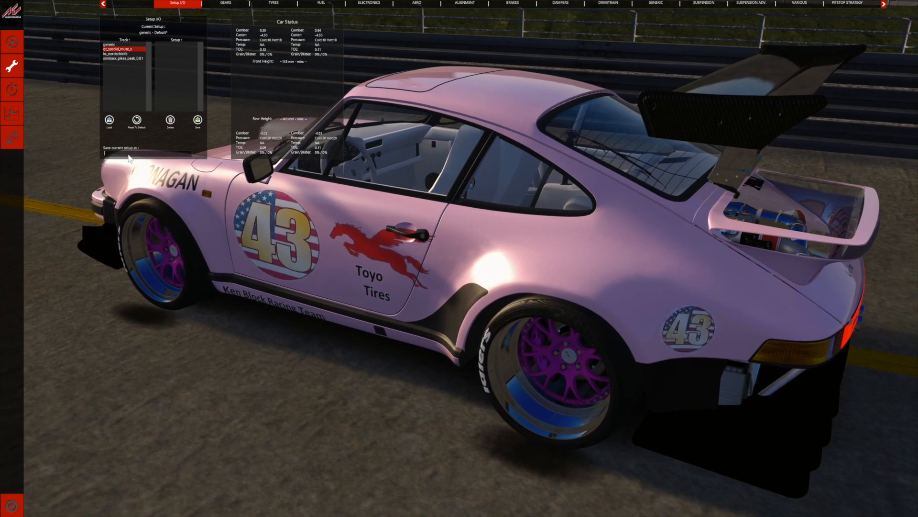
{"action": "type", "text": "Hoon"}
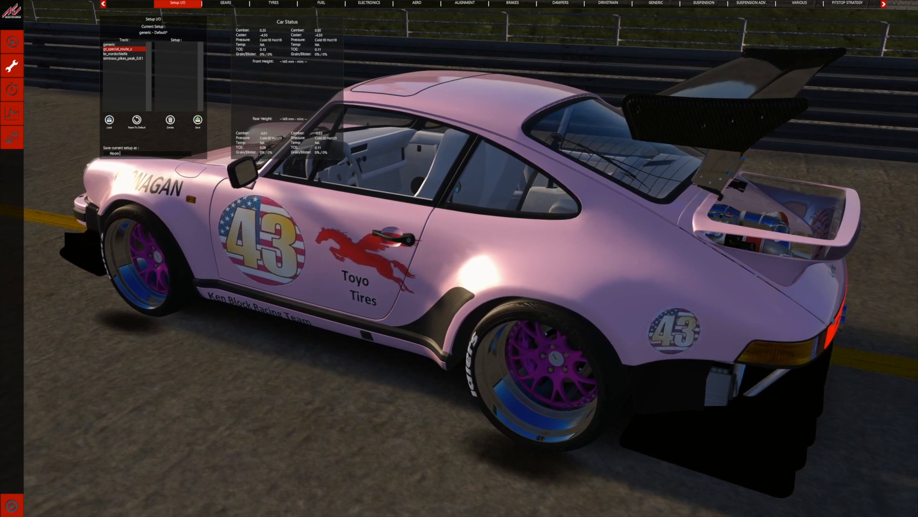
{"action": "type", "text": "ap1ga"}
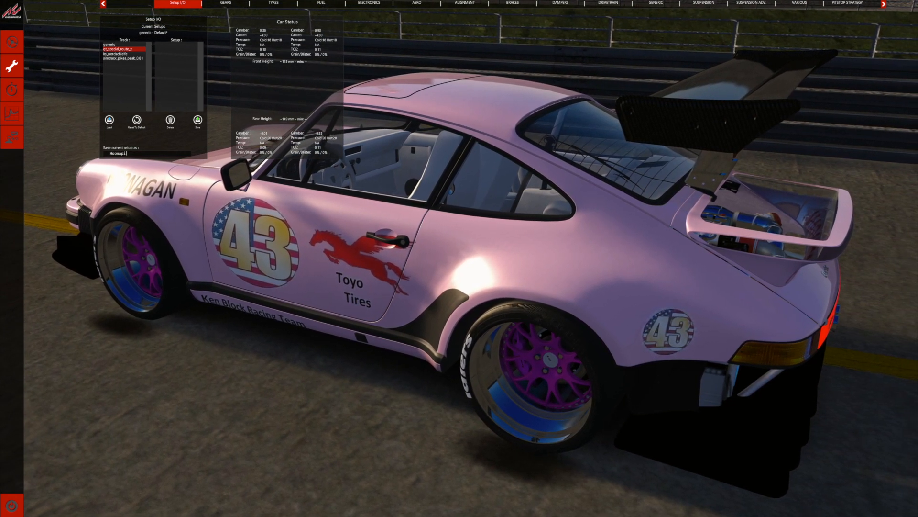
{"action": "type", "text": "sis 1"}
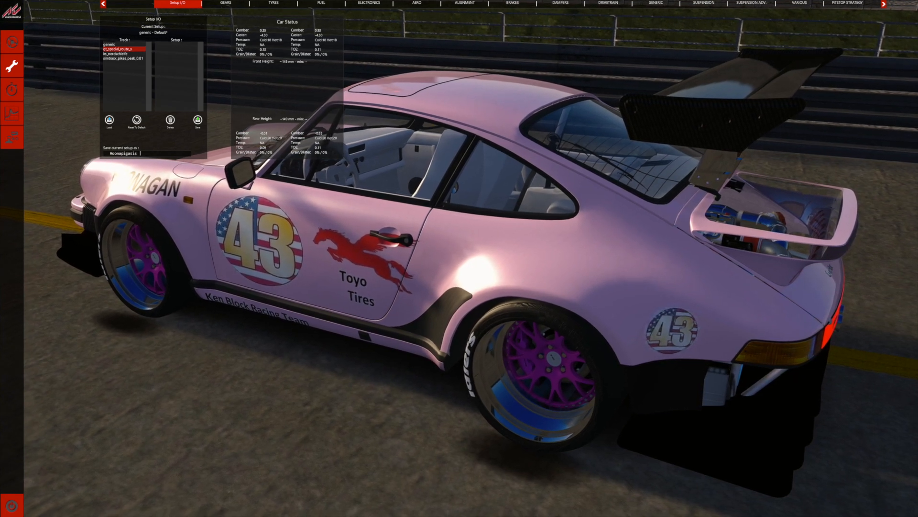
{"action": "type", "text": " pit"}
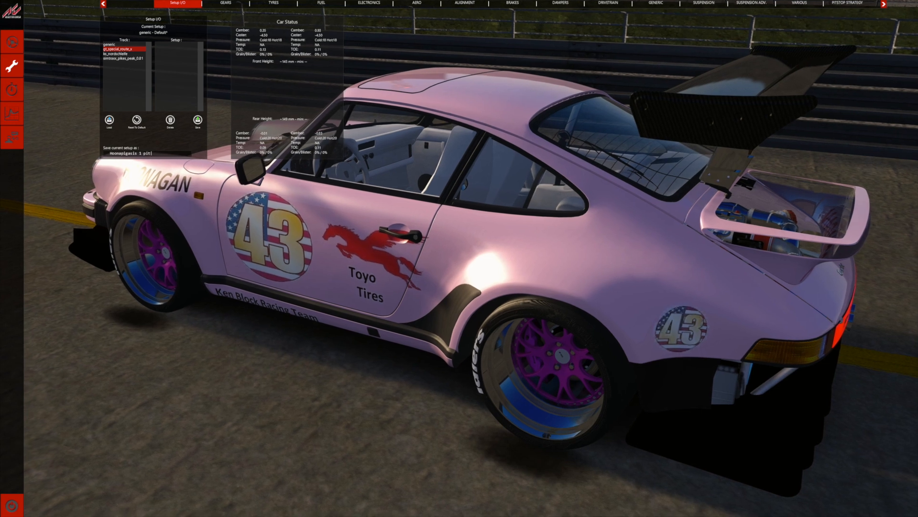
{"action": "type", "text": "stop"}
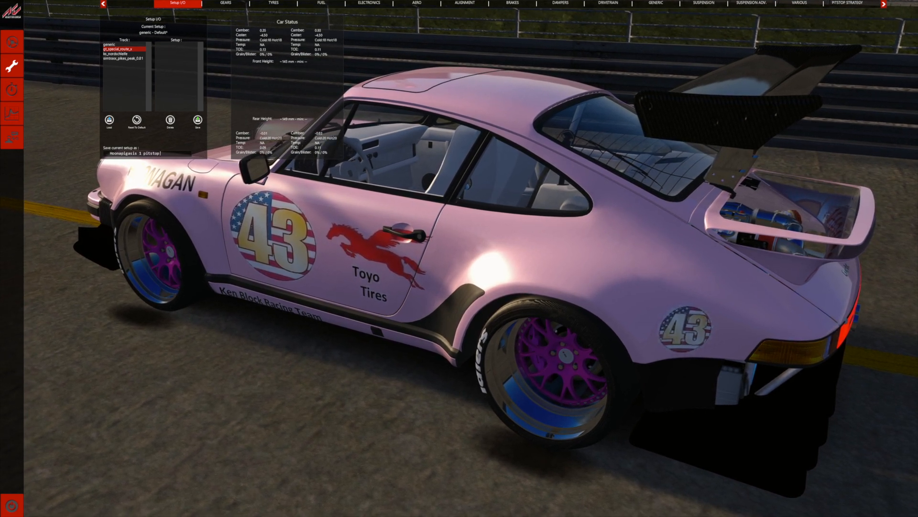
{"action": "left_click", "coordinate": [198, 121]}
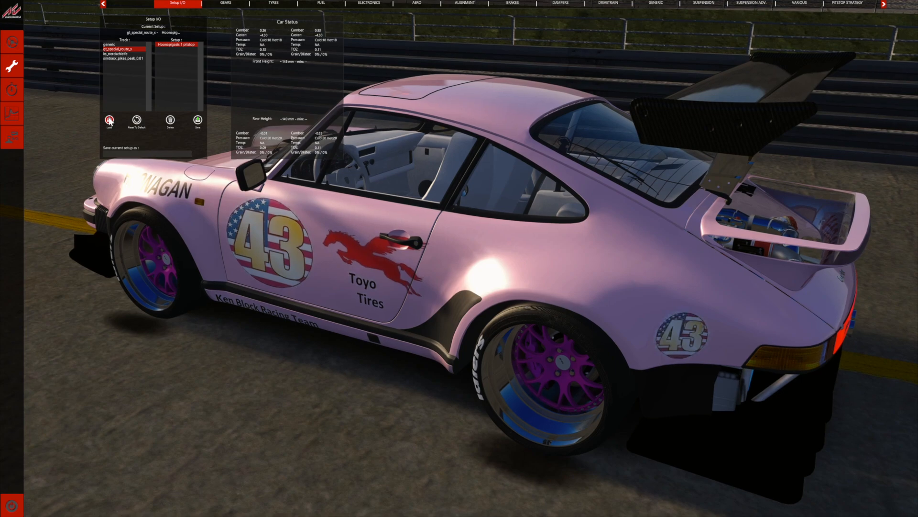
Test-drive the car on the track with the turbo raised to 90% and exit the session
{"action": "left_click", "coordinate": [13, 41]}
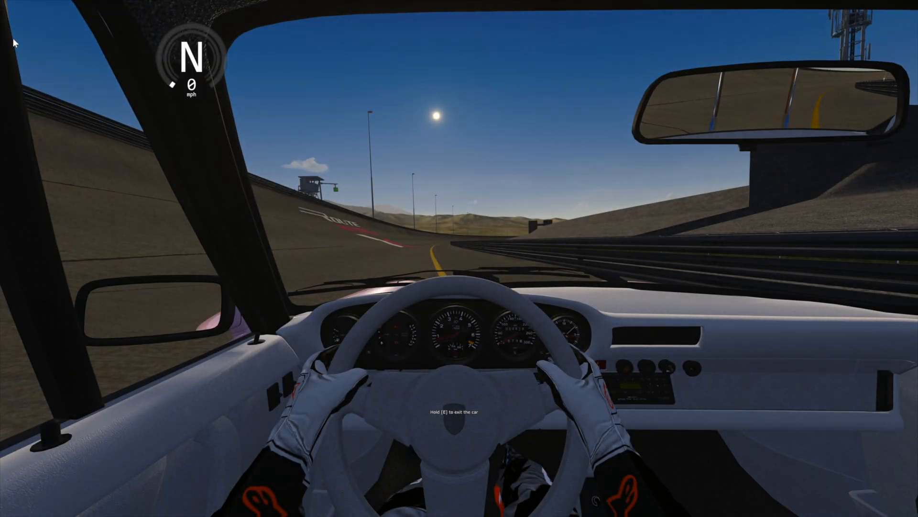
{"action": "key", "text": "1"}
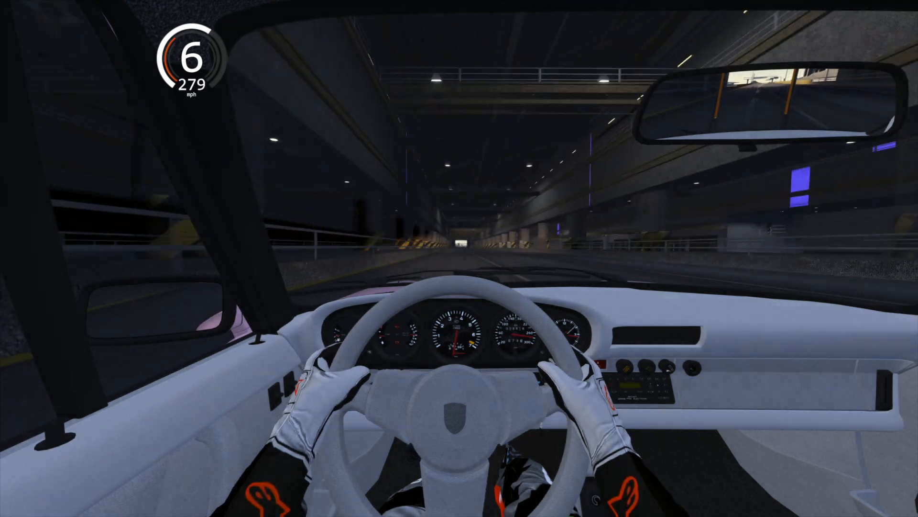
{"action": "key", "text": "ctrl+Up"}
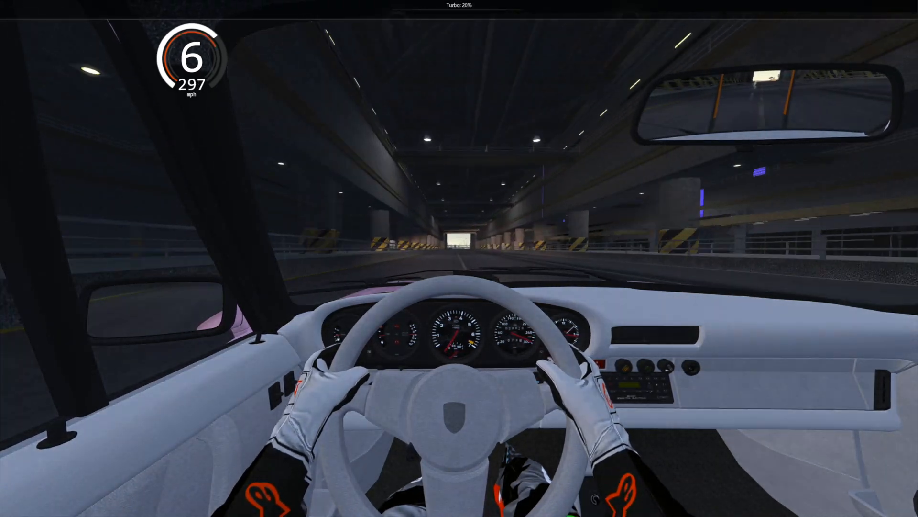
{"action": "key", "text": "ctrl+Up"}
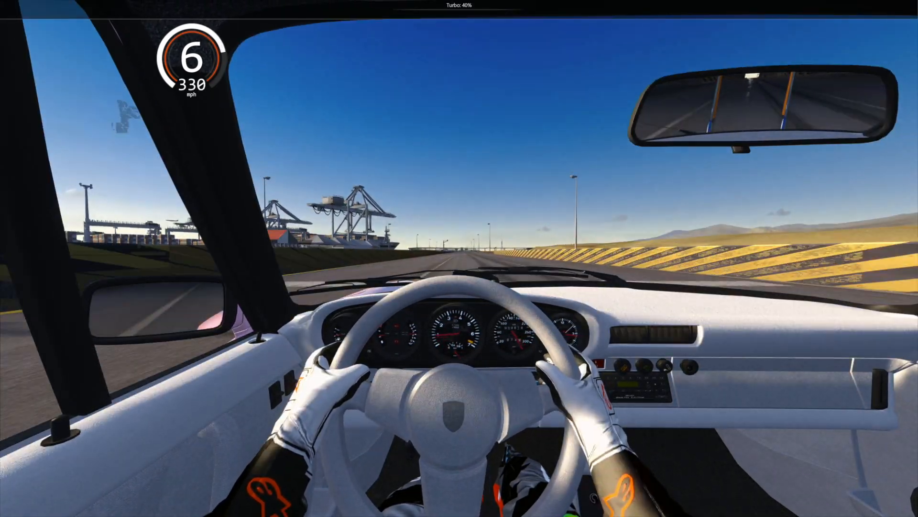
{"action": "key", "text": "ctrl+Up"}
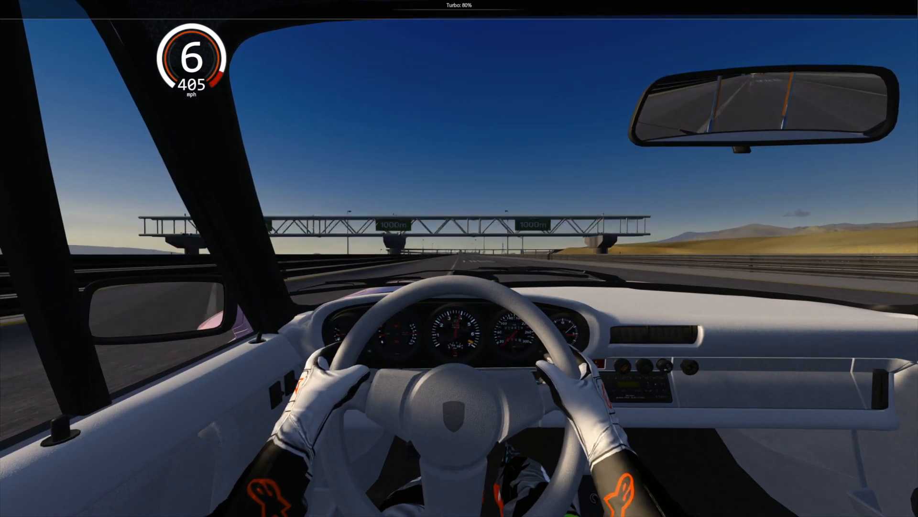
{"action": "key", "text": "ctrl+Up"}
{"action": "key", "text": "ctrl+Up"}
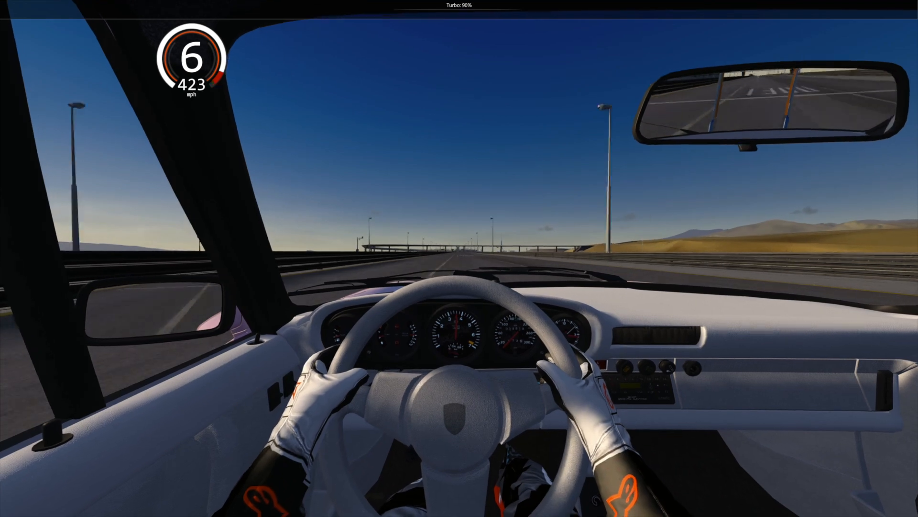
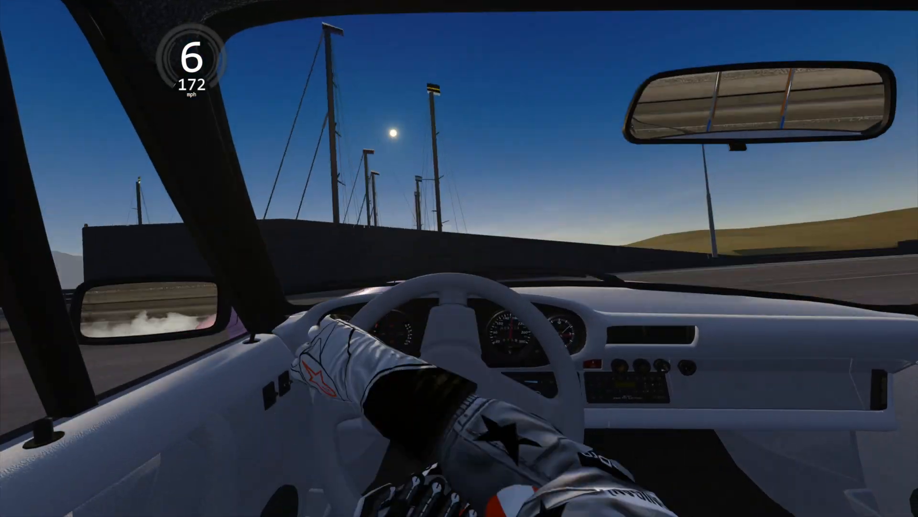
{"action": "key", "text": "Escape"}
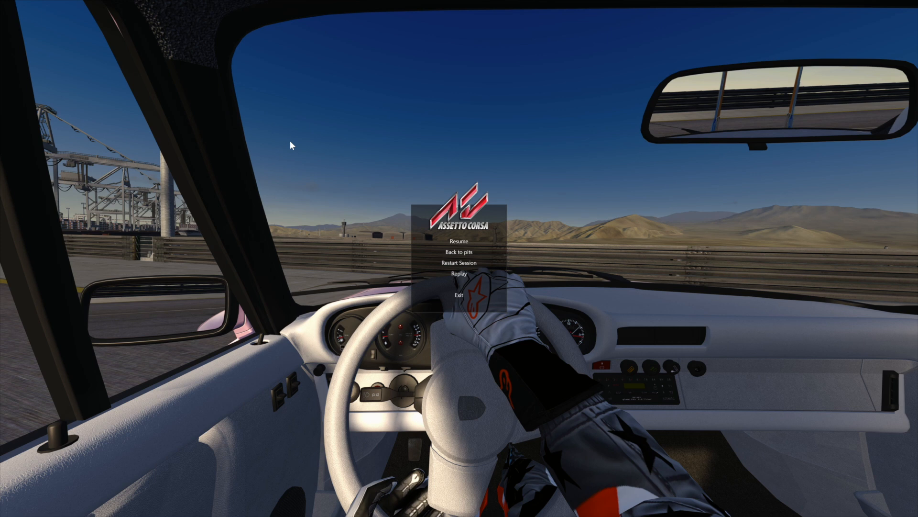
{"action": "left_click", "coordinate": [459, 295]}
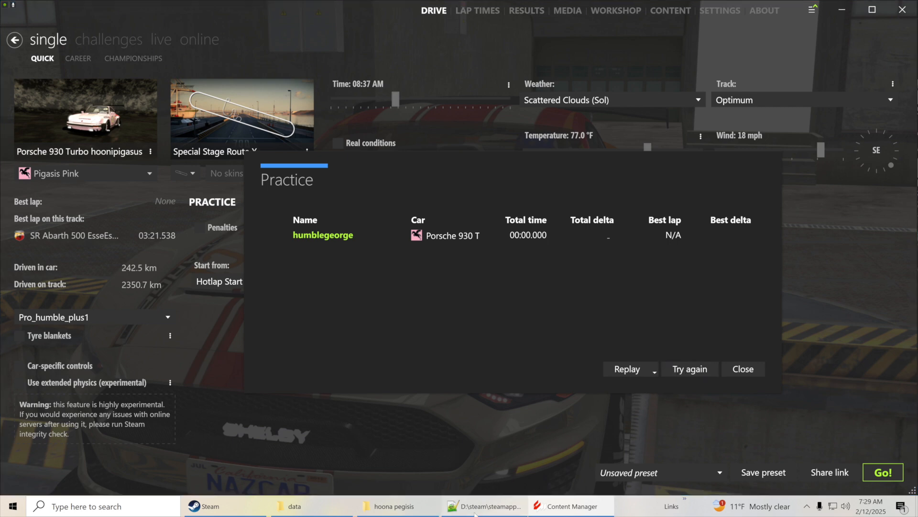
Switch to Notepad++, save engine.ini with the rev LIMITER set to 18500, and open power.lut
{"action": "left_click", "coordinate": [488, 506]}
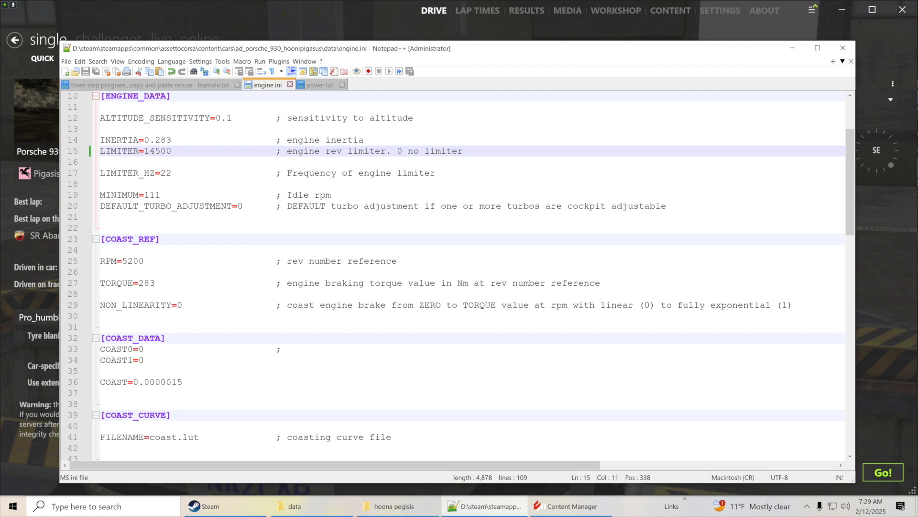
{"action": "left_click_drag", "start_coordinate": [155, 150], "coordinate": [151, 150]}
{"action": "type", "text": "8"}
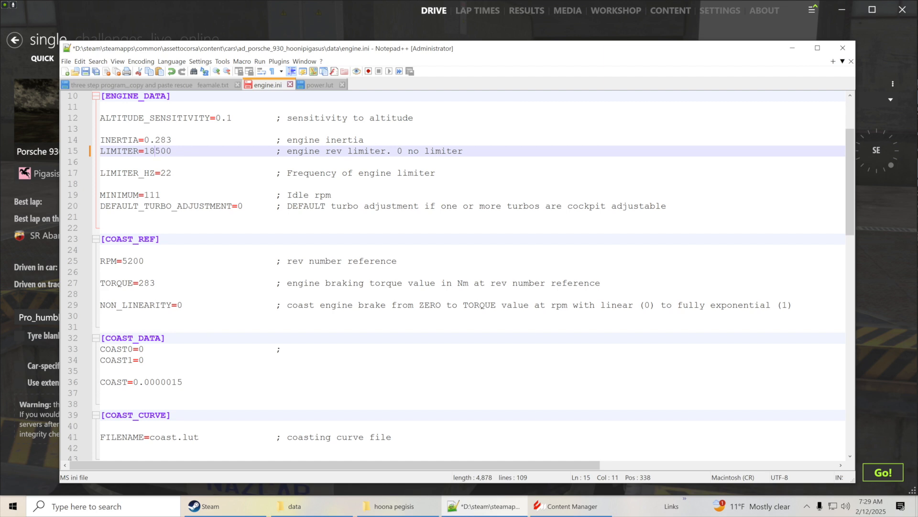
{"action": "left_click", "coordinate": [85, 71]}
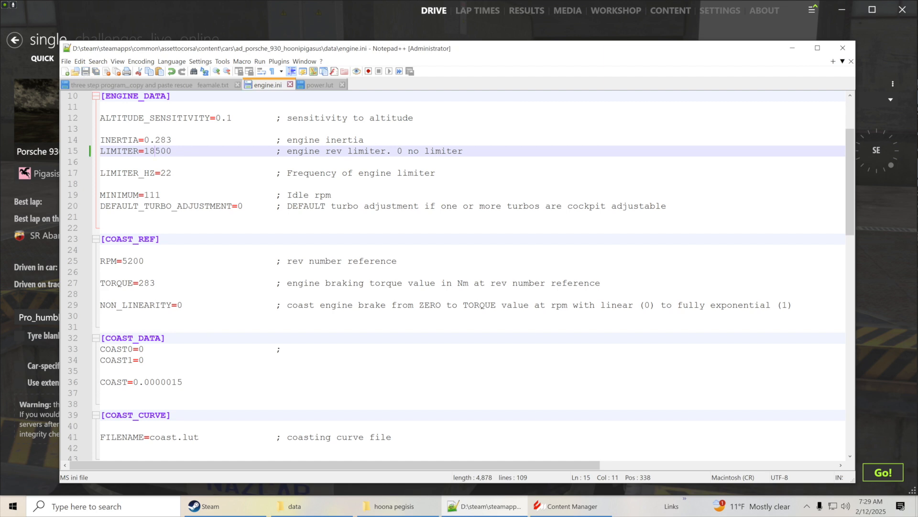
{"action": "left_click", "coordinate": [317, 87]}
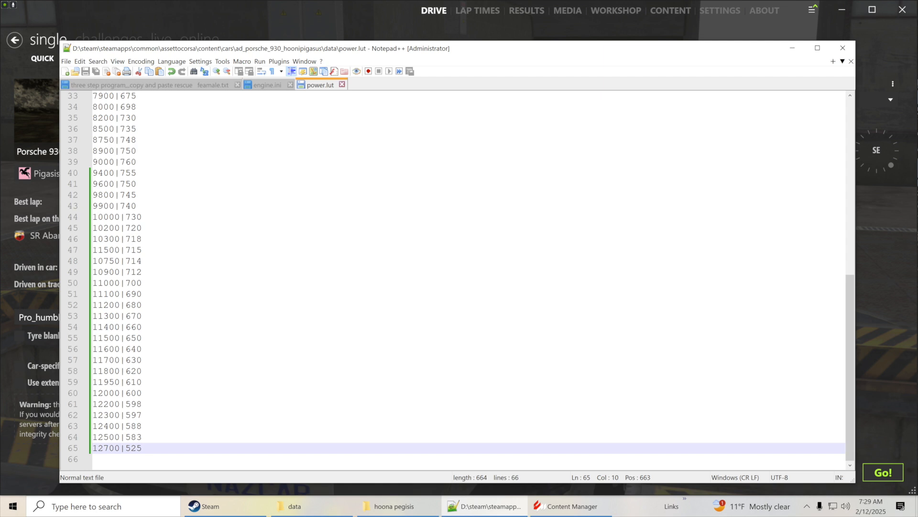
Add eleven blank lines at the end of power.lut, below the 12700|525 row
{"action": "left_click", "coordinate": [94, 459]}
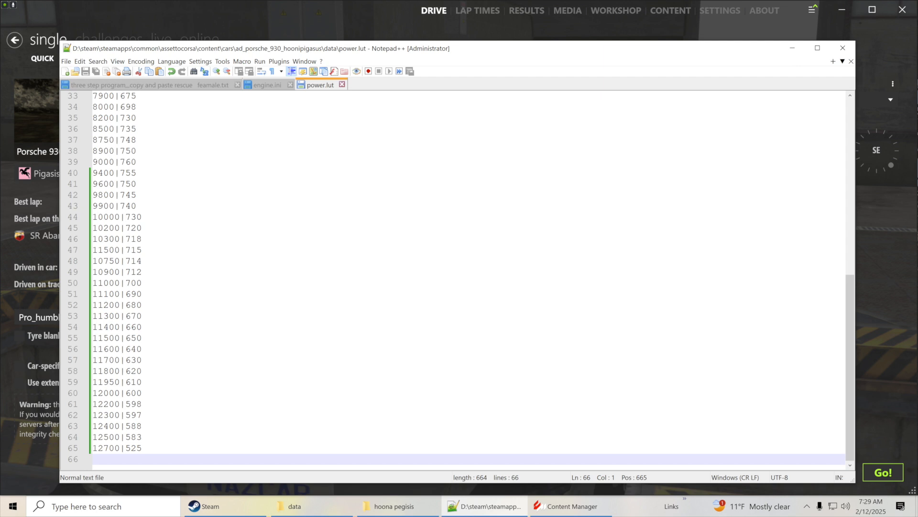
{"action": "key", "text": "Return"}
{"action": "key", "text": "Return"}
{"action": "key", "text": "Return"}
{"action": "key", "text": "Return"}
{"action": "key", "text": "Return"}
{"action": "key", "text": "Return"}
{"action": "key", "text": "Return"}
{"action": "key", "text": "Return"}
{"action": "key", "text": "Return"}
{"action": "key", "text": "Return"}
{"action": "key", "text": "Return"}
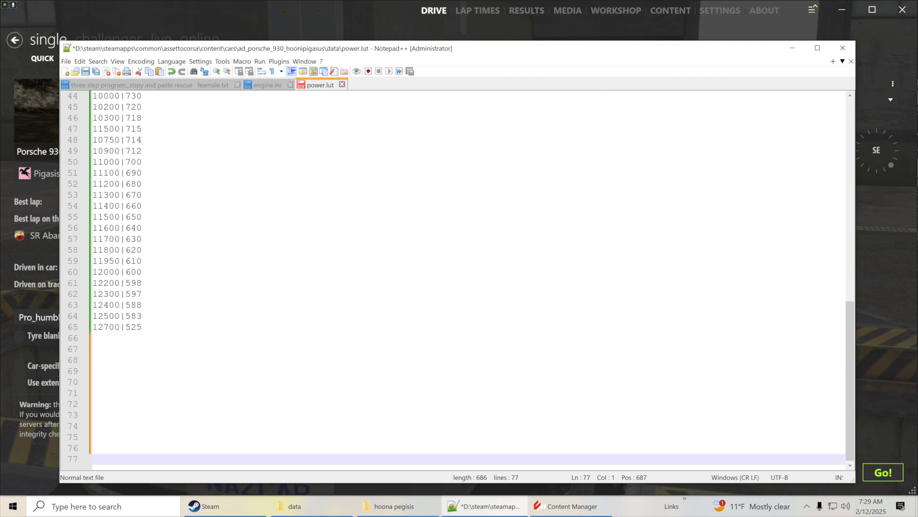
Copy the rows from 5000|550 to 8750|748 and paste them directly below the 12700|525 row
{"action": "scroll", "coordinate": [457, 279], "scroll_direction": "up", "scroll_amount": 2}
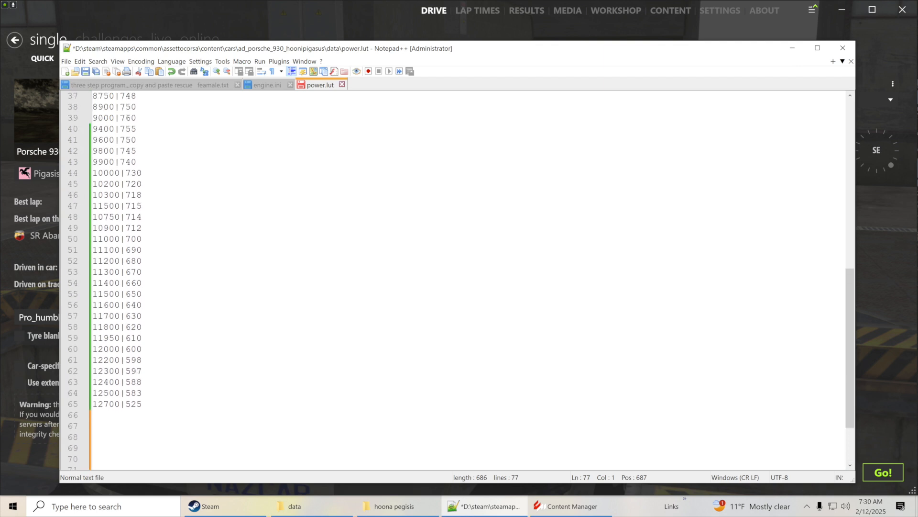
{"action": "scroll", "coordinate": [458, 280], "scroll_direction": "up", "scroll_amount": 4}
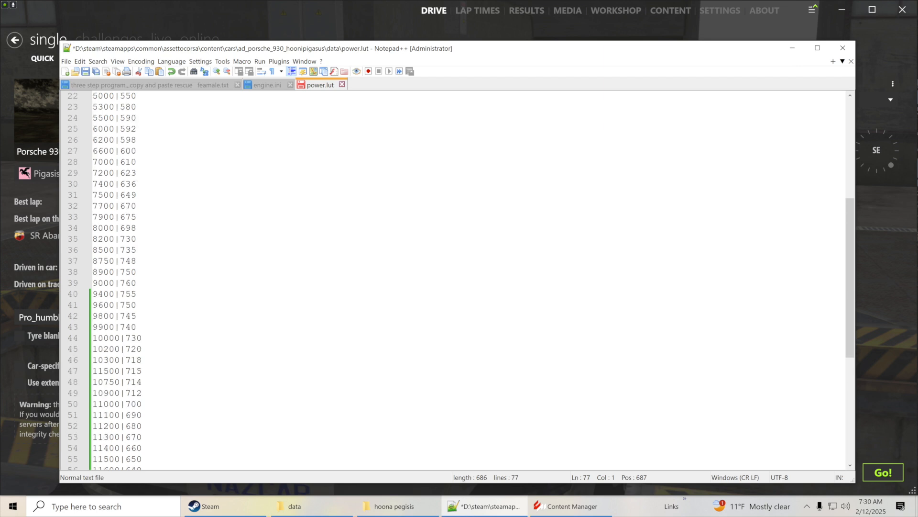
{"action": "scroll", "coordinate": [457, 280], "scroll_direction": "down", "scroll_amount": 4}
{"action": "scroll", "coordinate": [457, 279], "scroll_direction": "up", "scroll_amount": 7}
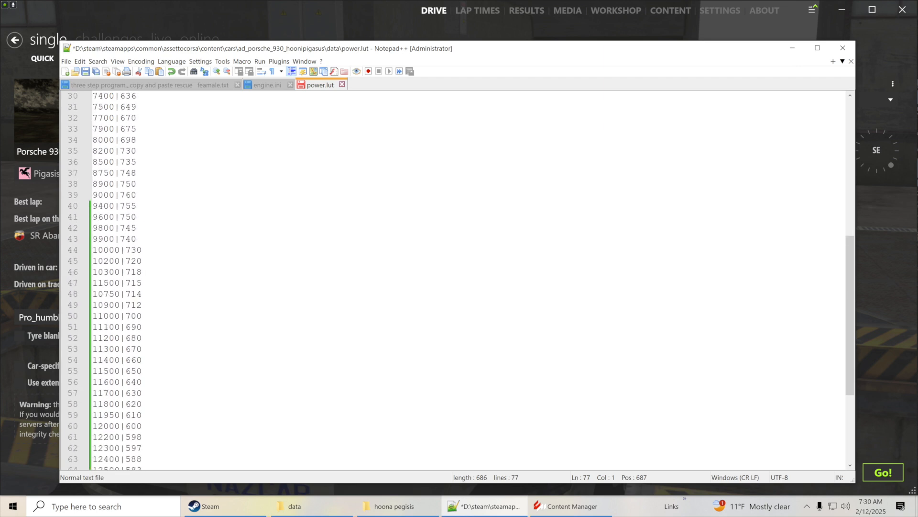
{"action": "scroll", "coordinate": [457, 280], "scroll_direction": "up", "scroll_amount": 1}
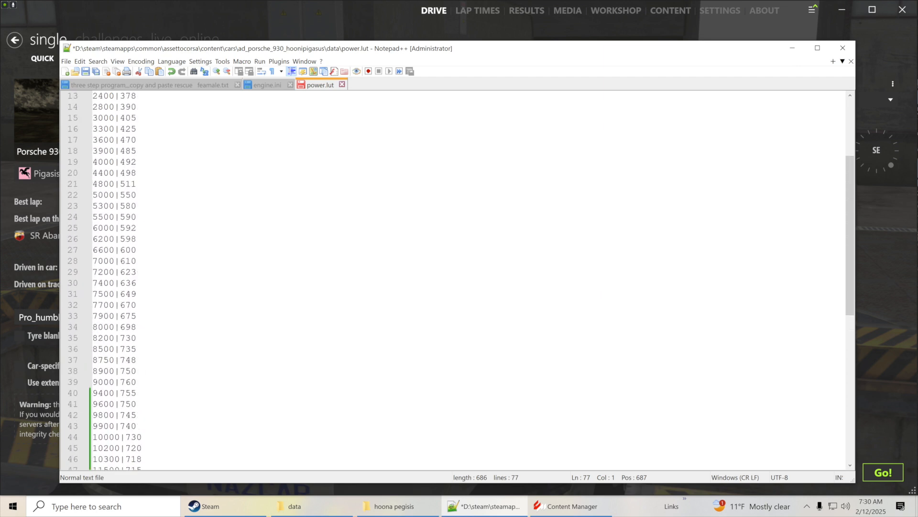
{"action": "left_click_drag", "start_coordinate": [93, 195], "coordinate": [137, 360]}
{"action": "key", "text": "ctrl+c"}
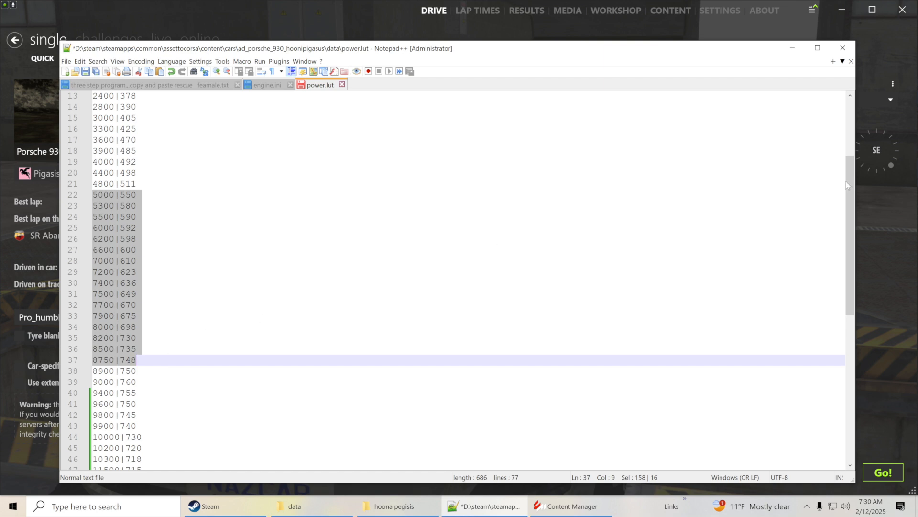
{"action": "left_click_drag", "start_coordinate": [852, 181], "coordinate": [832, 303]}
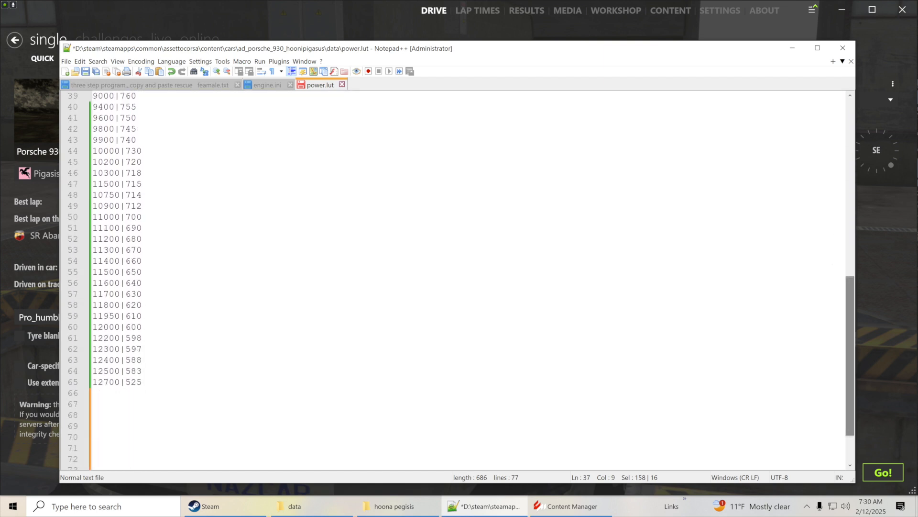
{"action": "left_click", "coordinate": [143, 381]}
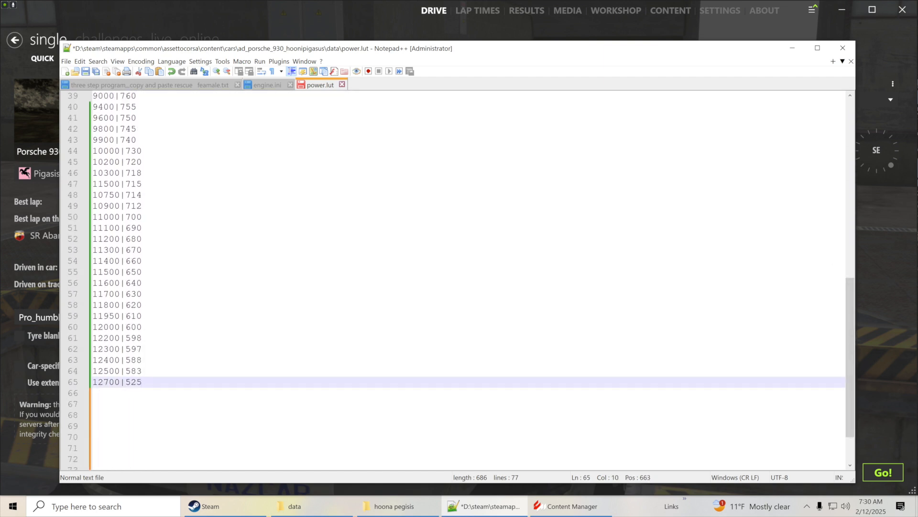
{"action": "key", "text": "Return"}
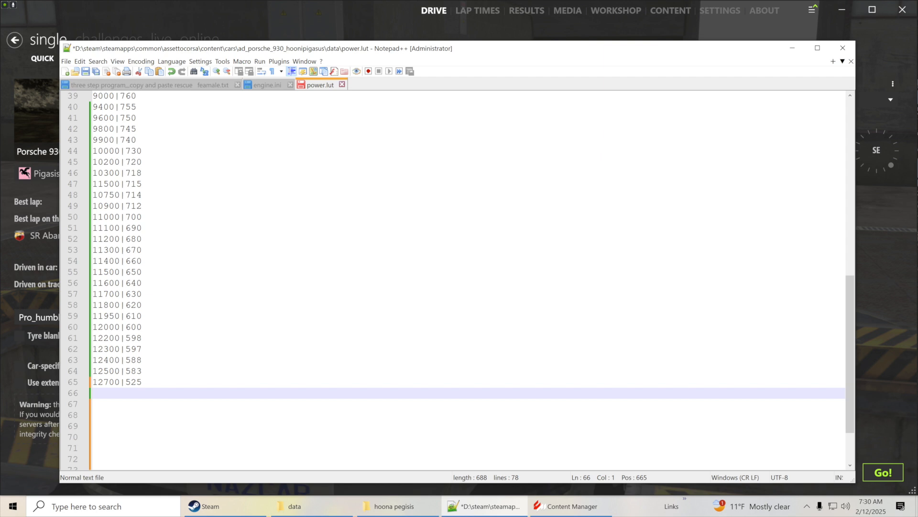
{"action": "key", "text": "ctrl+v"}
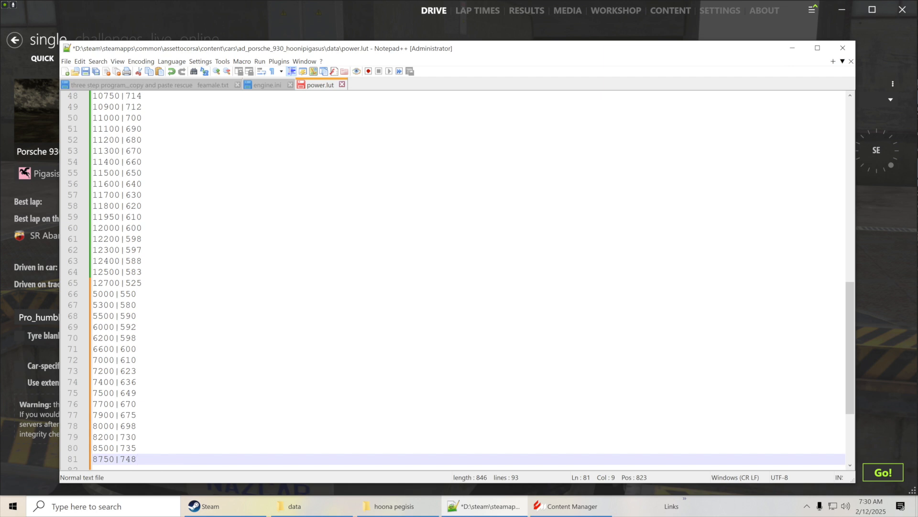
Renumber the pasted rows' RPM values to run from 13000 to 15750, ending with 15750|748, and save power.lut
{"action": "left_click_drag", "start_coordinate": [98, 294], "coordinate": [94, 294]}
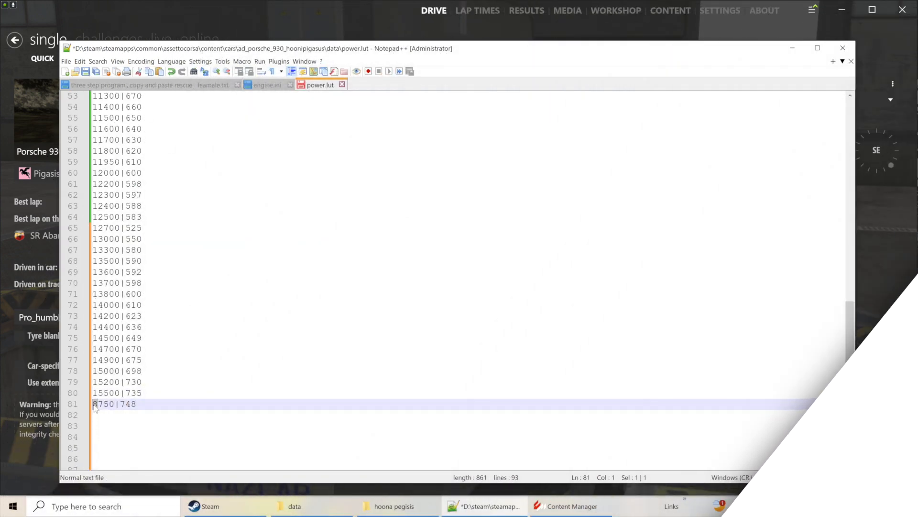
{"action": "type", "text": "1"}
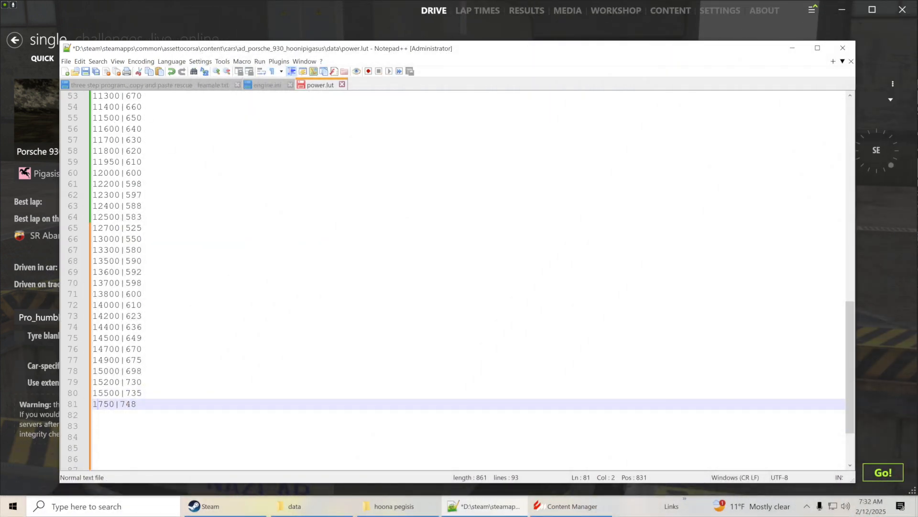
{"action": "type", "text": "5"}
{"action": "scroll", "coordinate": [454, 280], "scroll_direction": "up", "scroll_amount": 1}
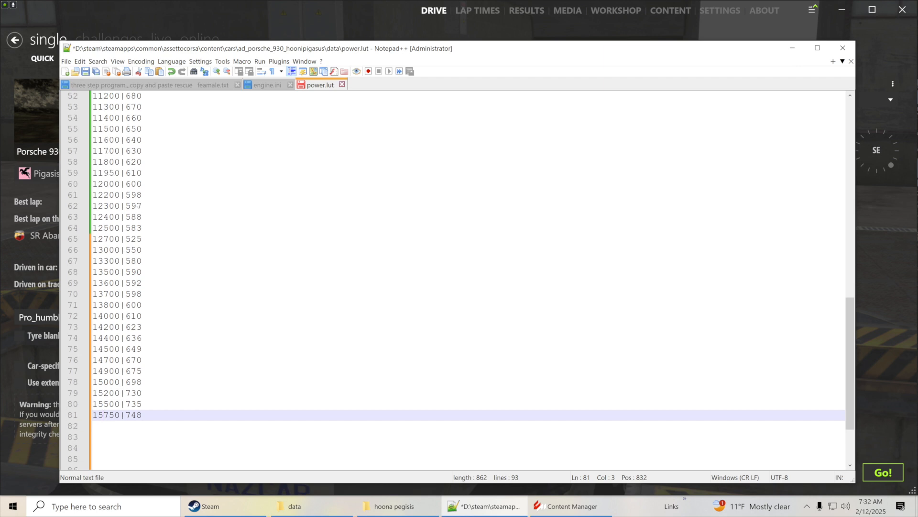
{"action": "scroll", "coordinate": [453, 280], "scroll_direction": "up", "scroll_amount": 5}
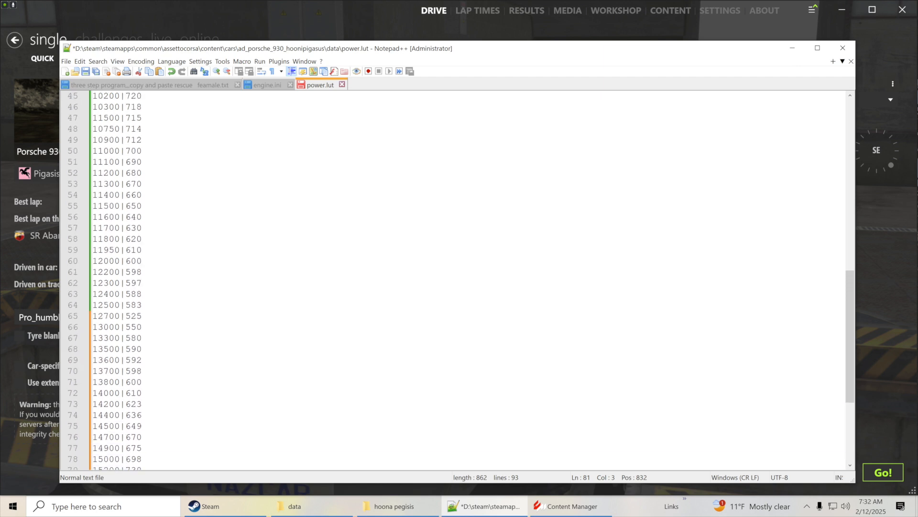
{"action": "scroll", "coordinate": [454, 280], "scroll_direction": "up", "scroll_amount": 2}
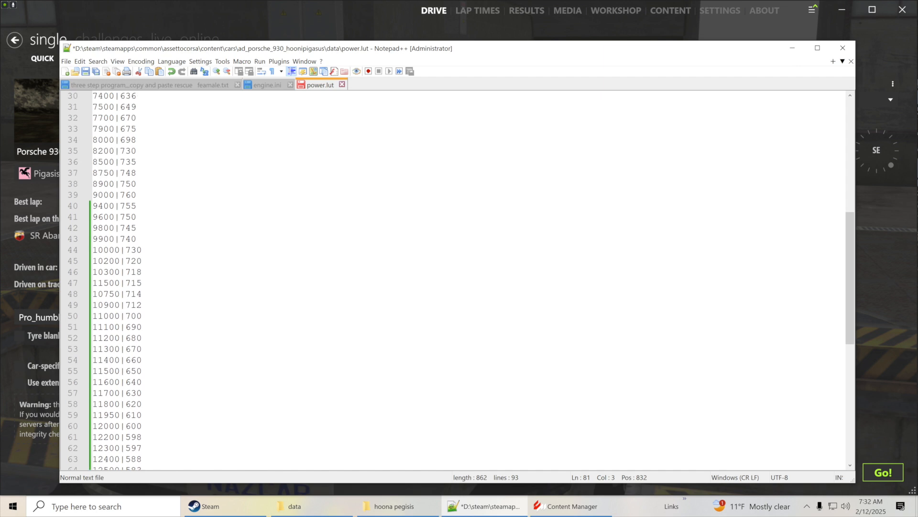
{"action": "scroll", "coordinate": [454, 280], "scroll_direction": "down", "scroll_amount": 4}
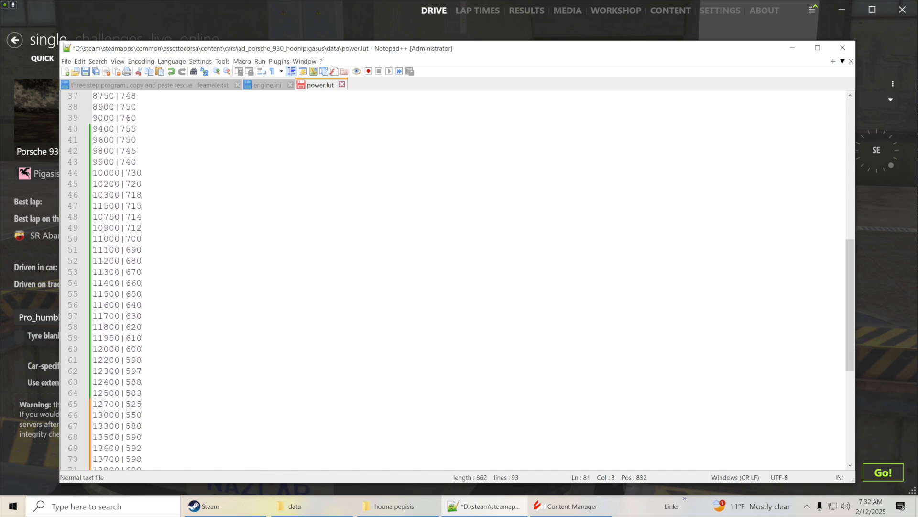
{"action": "scroll", "coordinate": [453, 280], "scroll_direction": "down", "scroll_amount": 3}
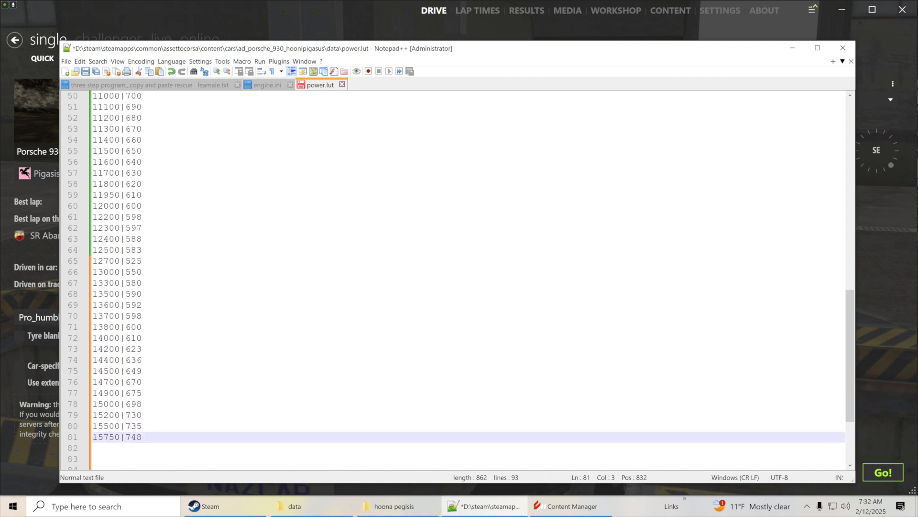
{"action": "scroll", "coordinate": [454, 280], "scroll_direction": "down", "scroll_amount": 2}
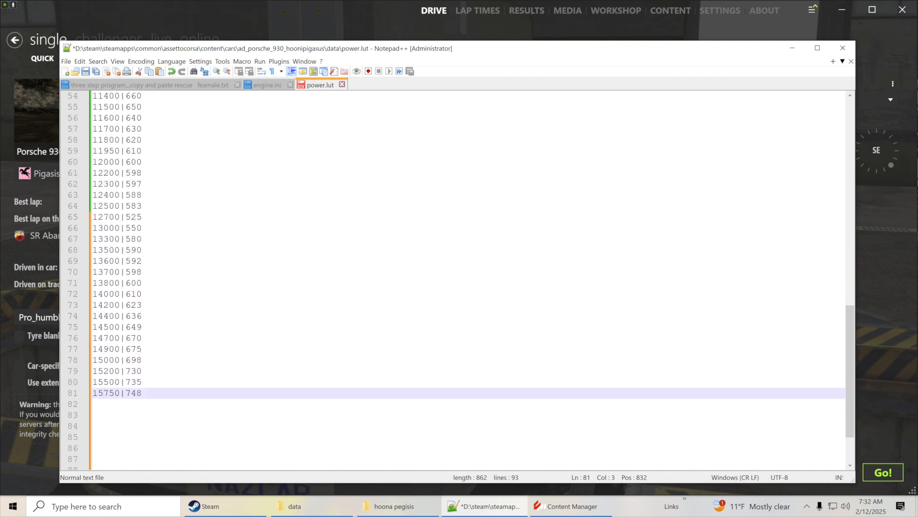
{"action": "left_click", "coordinate": [85, 72]}
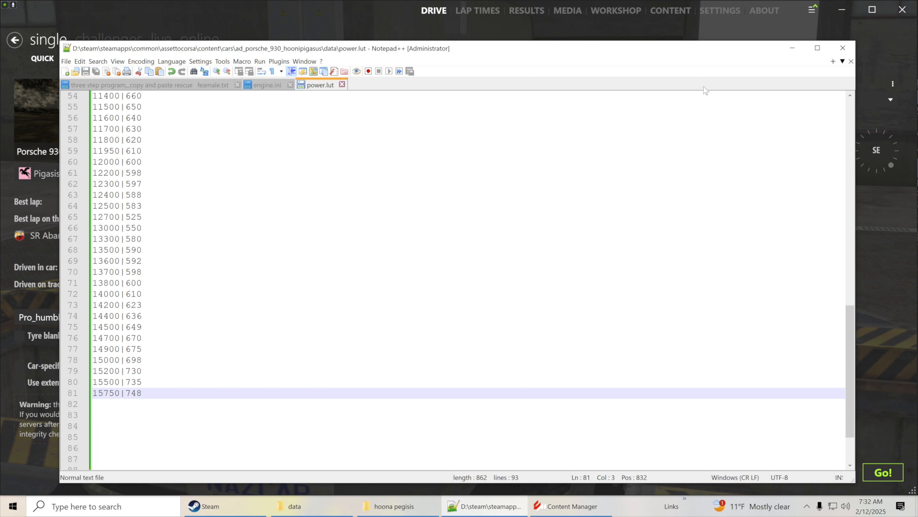
Switch to Content Manager, close the practice results and open the Porsche 930 Turbo hoonipigasus in the car content manager
{"action": "left_click", "coordinate": [792, 48]}
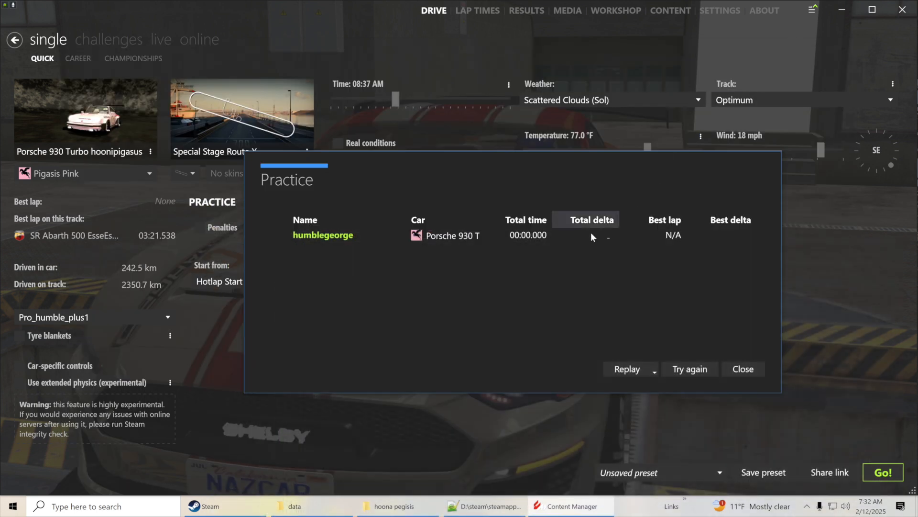
{"action": "left_click", "coordinate": [743, 369]}
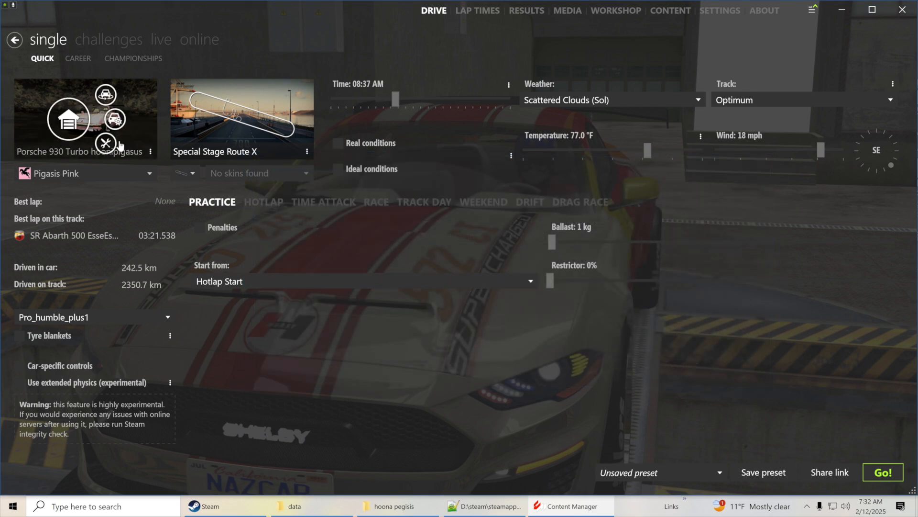
{"action": "left_click", "coordinate": [107, 144]}
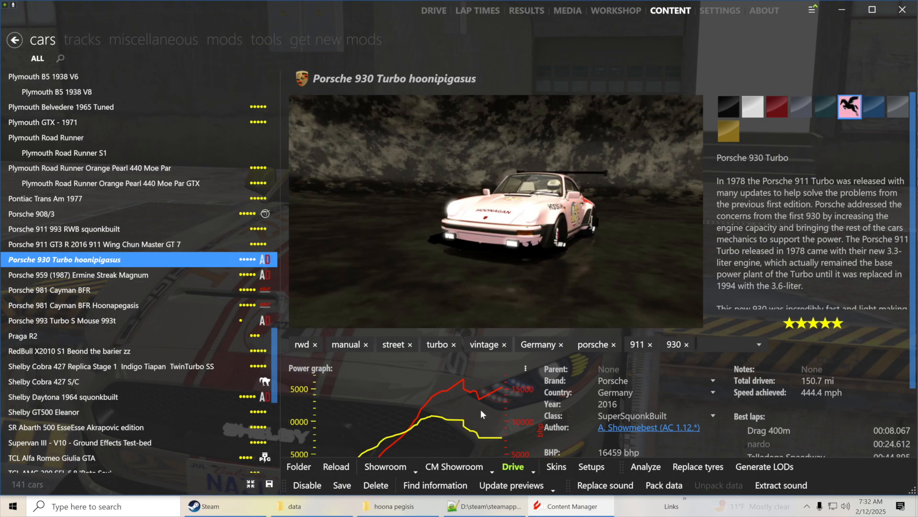
Recalculate the car's power and torque curves with 13% transmission loss and update its P/W ratio
{"action": "scroll", "coordinate": [480, 407], "scroll_direction": "down", "scroll_amount": 2}
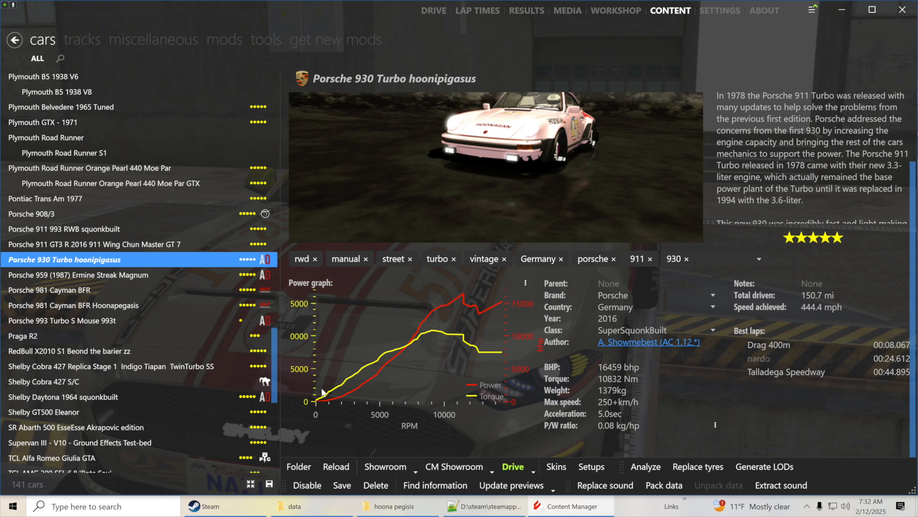
{"action": "left_click", "coordinate": [525, 284]}
{"action": "left_click", "coordinate": [575, 319]}
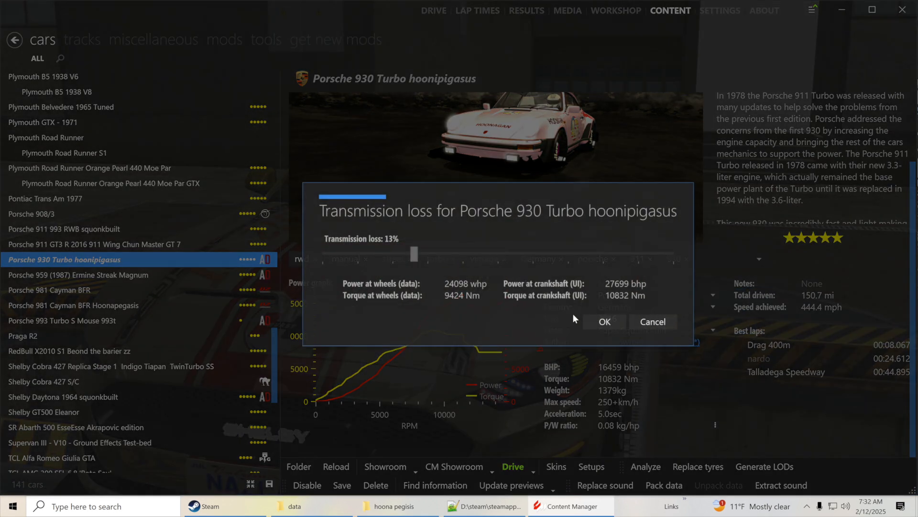
{"action": "left_click", "coordinate": [594, 317]}
{"action": "key", "text": "Return"}
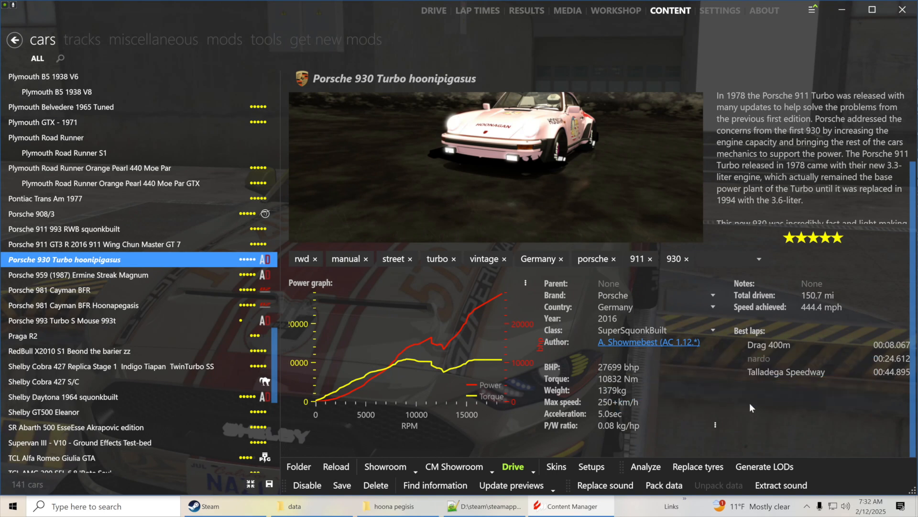
{"action": "left_click", "coordinate": [715, 425]}
{"action": "left_click", "coordinate": [716, 348]}
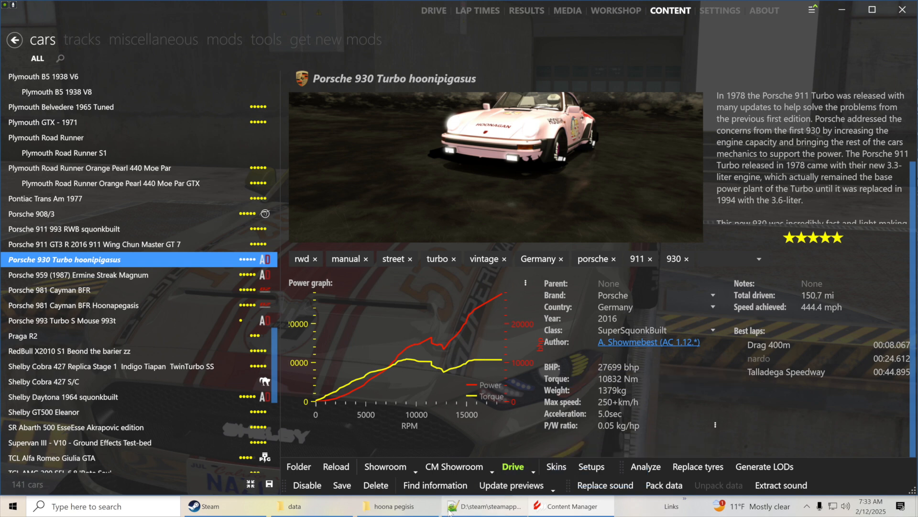
Close the hoona pegisis folder window
{"action": "left_click", "coordinate": [484, 507]}
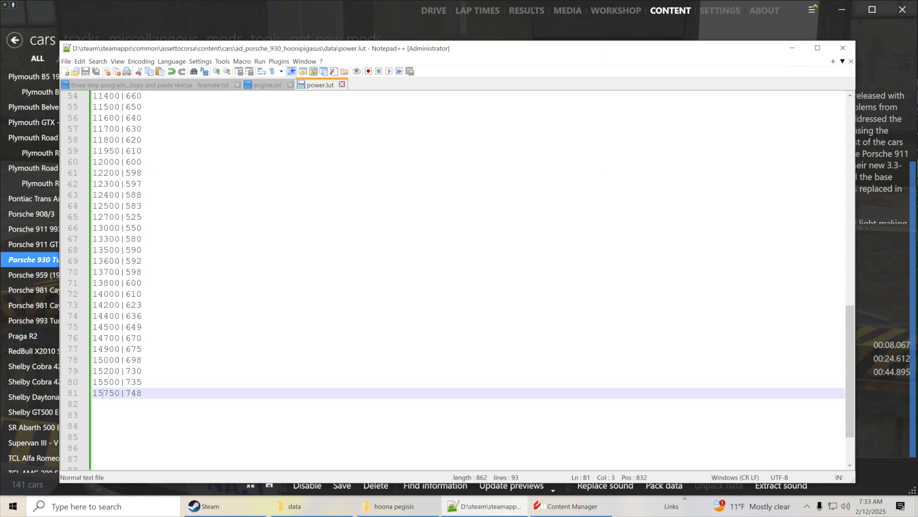
{"action": "left_click", "coordinate": [792, 48]}
{"action": "left_click", "coordinate": [409, 507]}
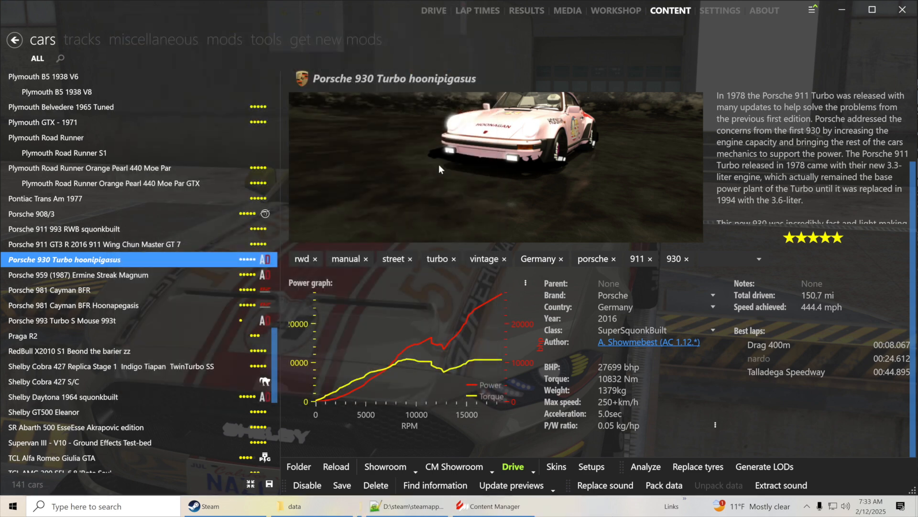
{"action": "left_click", "coordinate": [491, 16]}
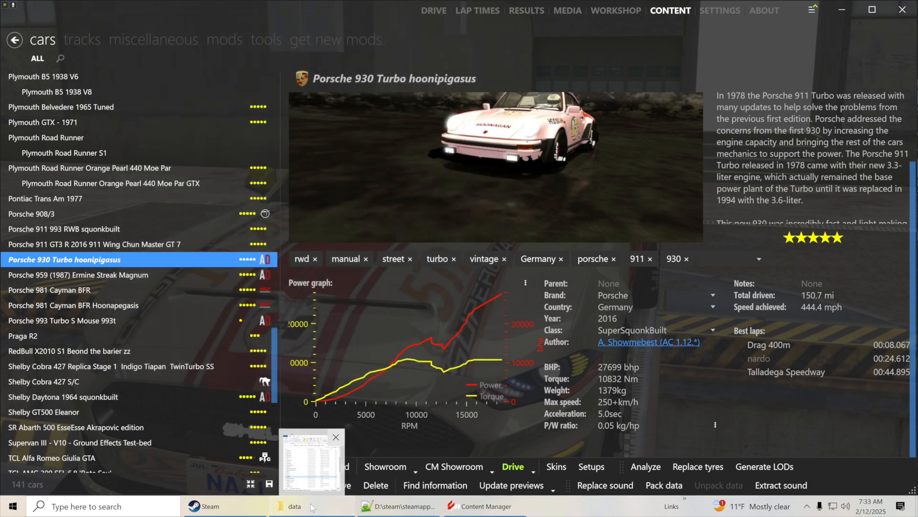
Bring up the car's data folder and open drivetrain.ini in Notepad++
{"action": "left_click", "coordinate": [295, 506]}
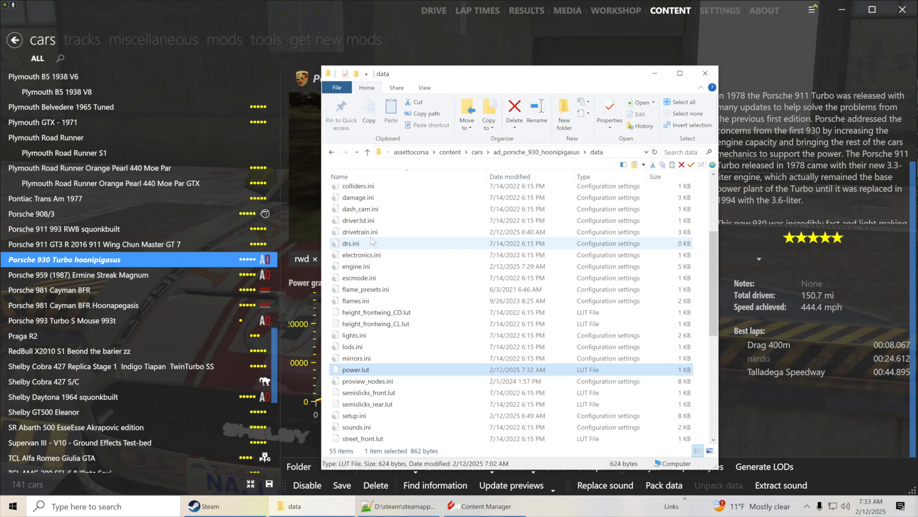
{"action": "left_click", "coordinate": [364, 234]}
{"action": "right_click", "coordinate": [364, 234]}
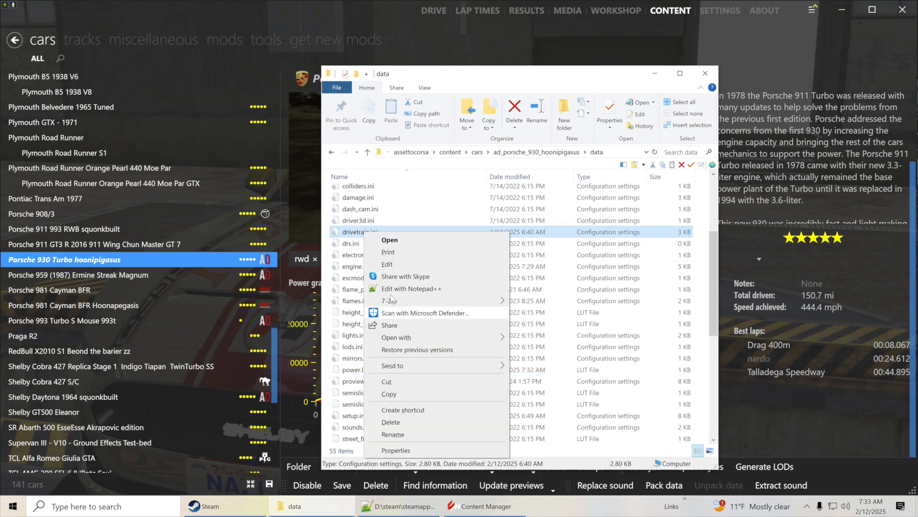
{"action": "left_click", "coordinate": [397, 289]}
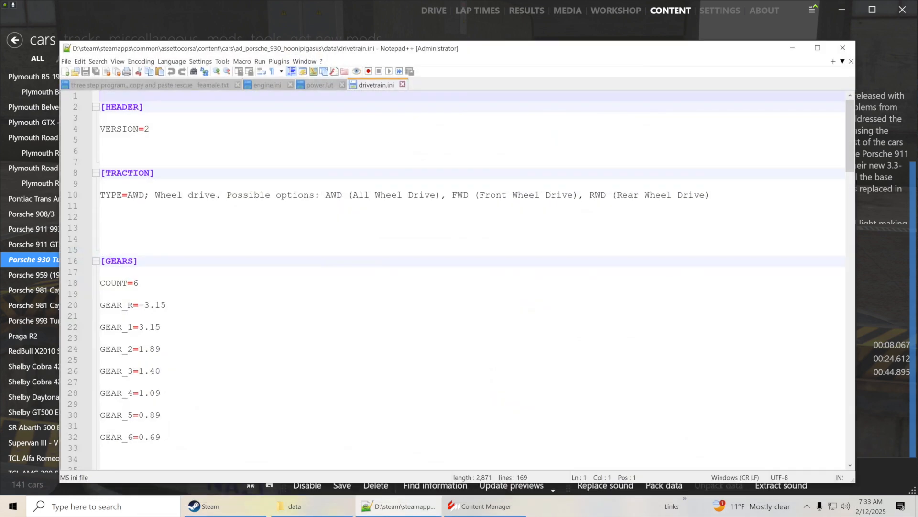
Look through drivetrain.ini, examining the gear ratios, differential, AWD, gearbox, clutch and autoclutch settings
{"action": "scroll", "coordinate": [468, 280], "scroll_direction": "down", "scroll_amount": 10}
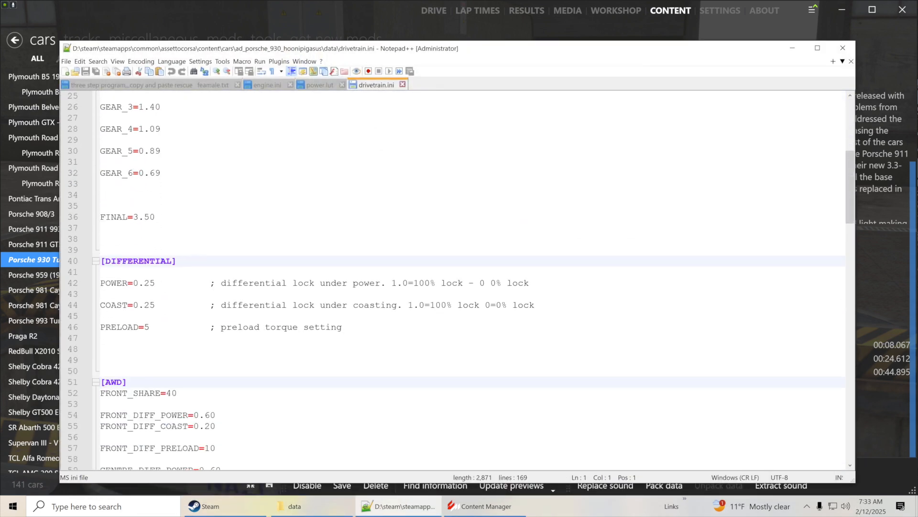
{"action": "scroll", "coordinate": [461, 283], "scroll_direction": "down", "scroll_amount": 12}
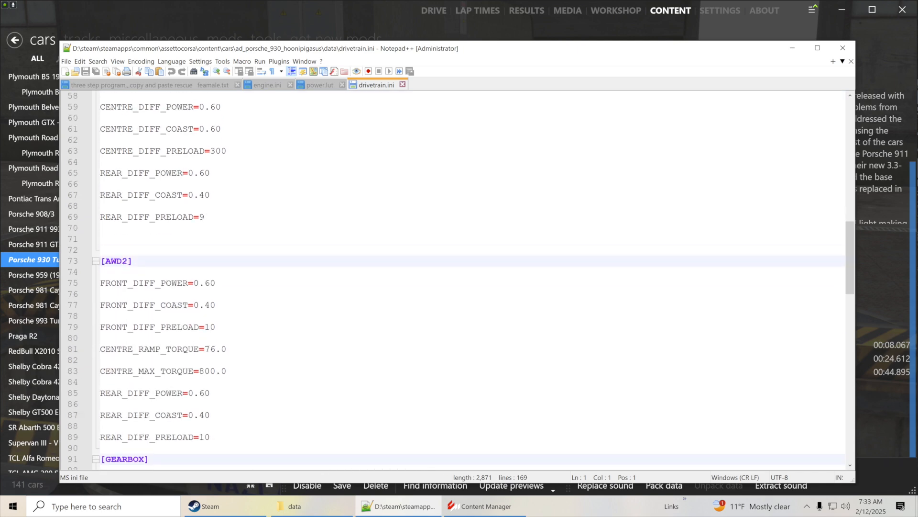
{"action": "scroll", "coordinate": [461, 283], "scroll_direction": "down", "scroll_amount": 2}
{"action": "scroll", "coordinate": [461, 284], "scroll_direction": "down", "scroll_amount": 2}
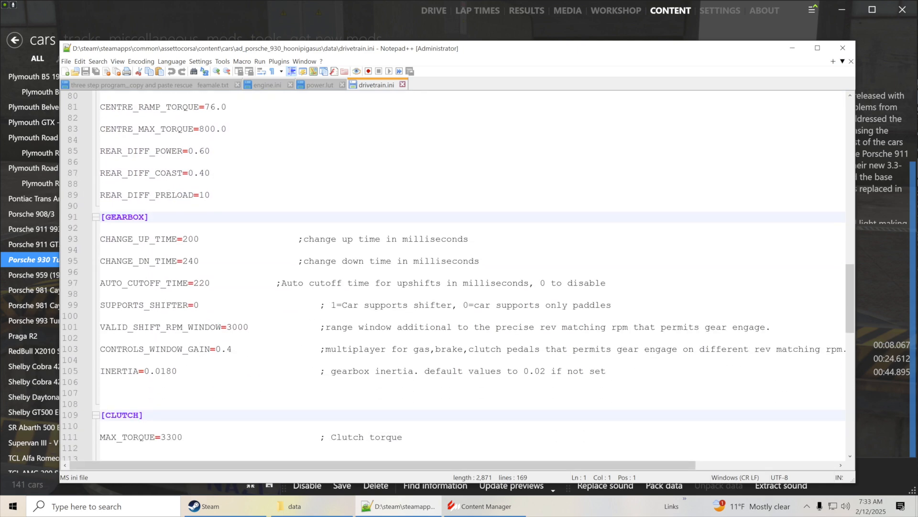
{"action": "scroll", "coordinate": [461, 284], "scroll_direction": "down", "scroll_amount": 5}
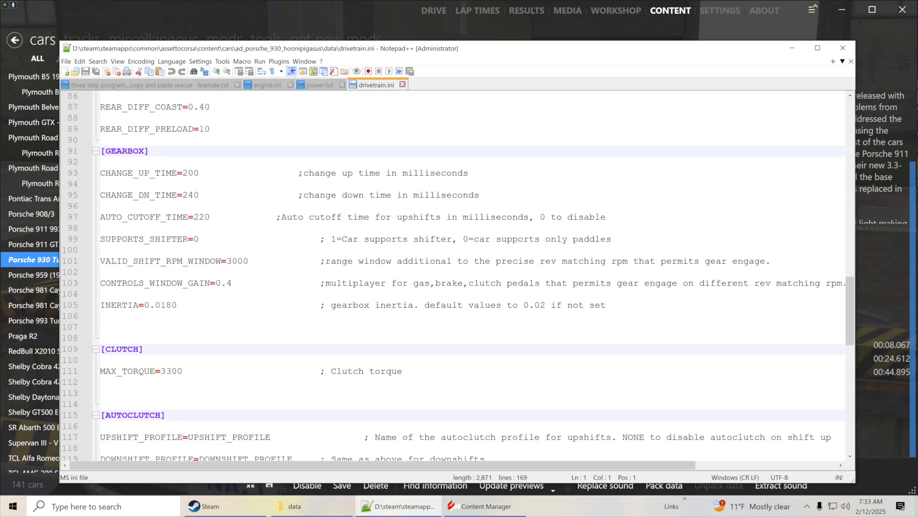
{"action": "scroll", "coordinate": [461, 283], "scroll_direction": "down", "scroll_amount": 4}
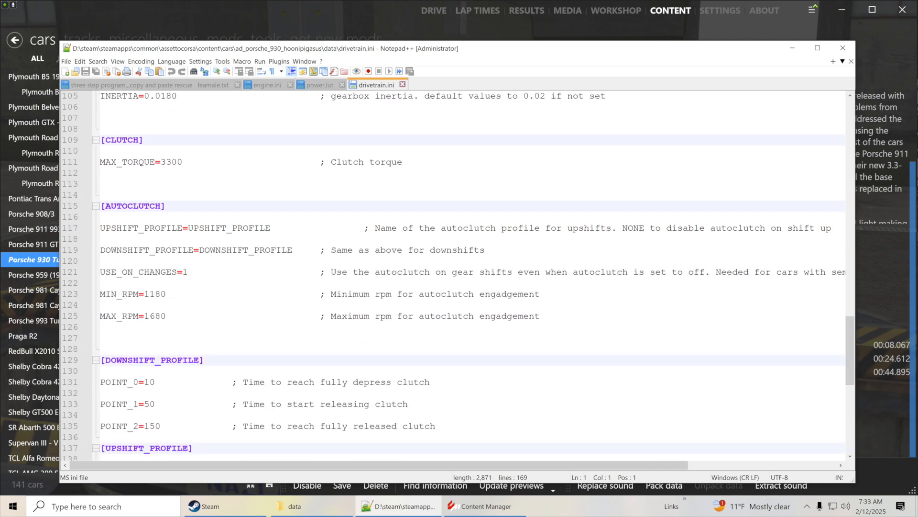
{"action": "scroll", "coordinate": [461, 283], "scroll_direction": "up", "scroll_amount": 7}
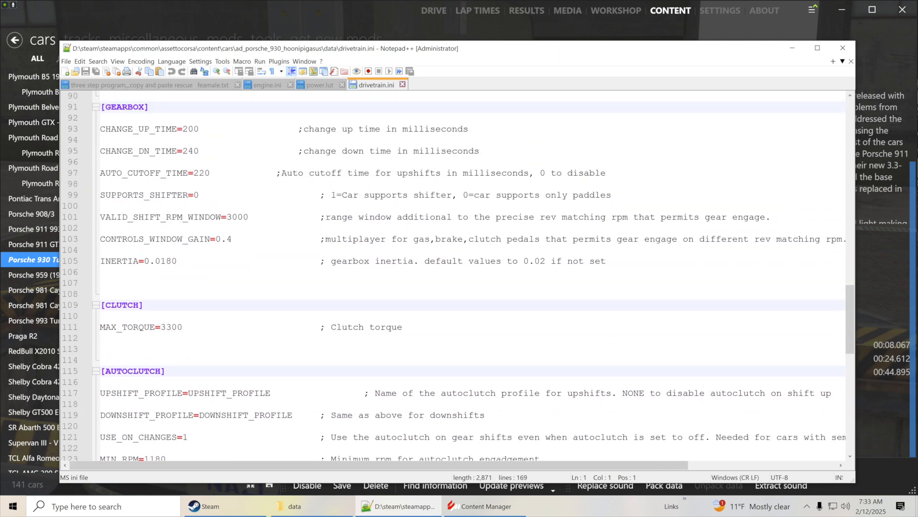
{"action": "scroll", "coordinate": [462, 283], "scroll_direction": "up", "scroll_amount": 14}
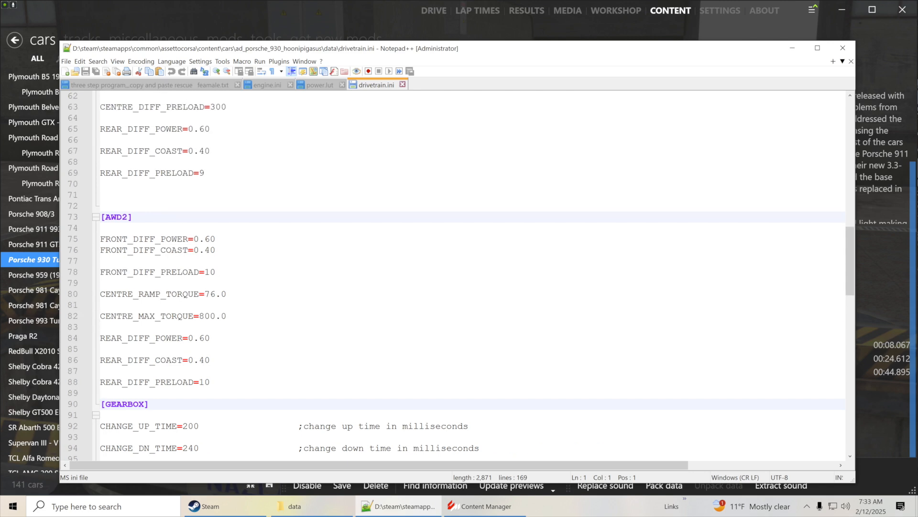
{"action": "scroll", "coordinate": [461, 283], "scroll_direction": "up", "scroll_amount": 11}
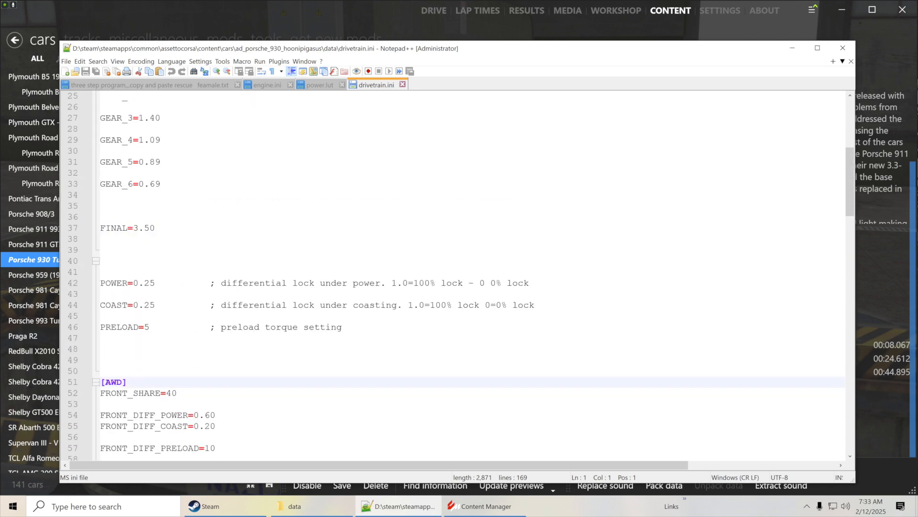
{"action": "scroll", "coordinate": [461, 283], "scroll_direction": "up", "scroll_amount": 5}
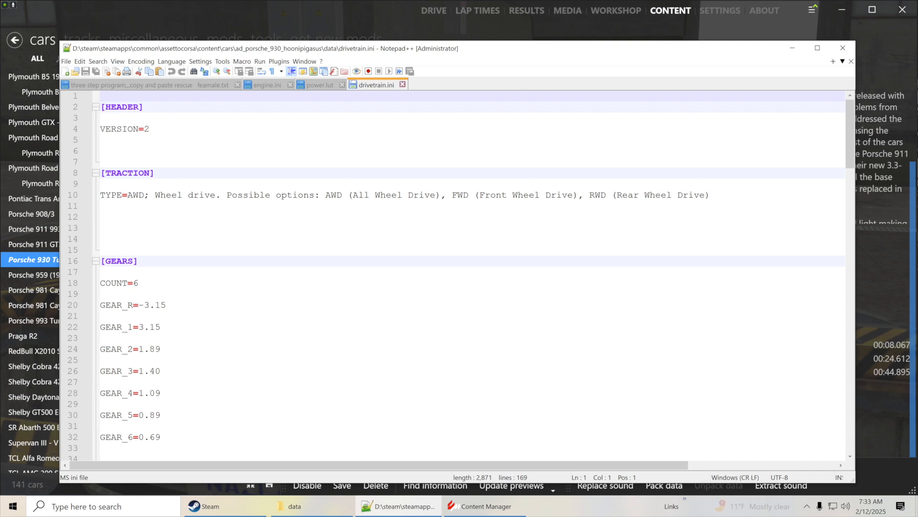
Set SUPPORTS_SHIFTER to 1 in the GEARBOX section of drivetrain.ini and save the file
{"action": "scroll", "coordinate": [461, 283], "scroll_direction": "down", "scroll_amount": 5}
{"action": "scroll", "coordinate": [461, 283], "scroll_direction": "down", "scroll_amount": 7}
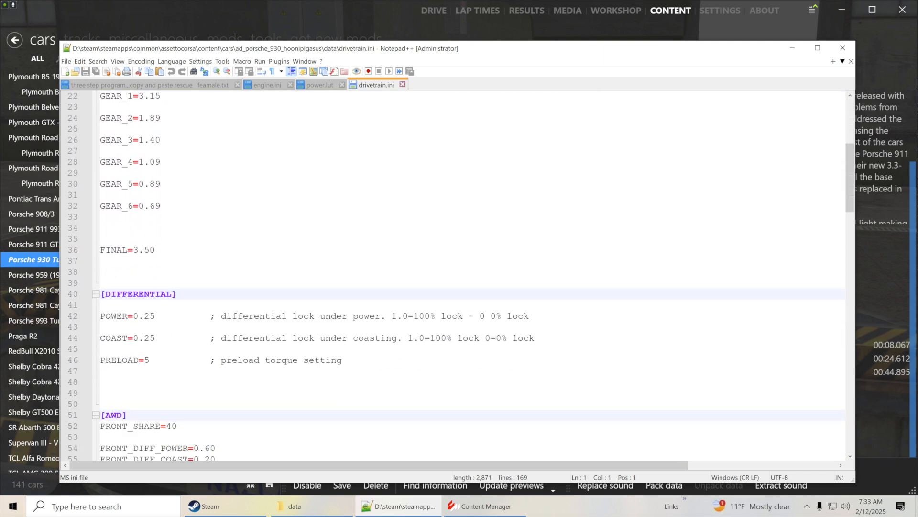
{"action": "scroll", "coordinate": [461, 283], "scroll_direction": "down", "scroll_amount": 10}
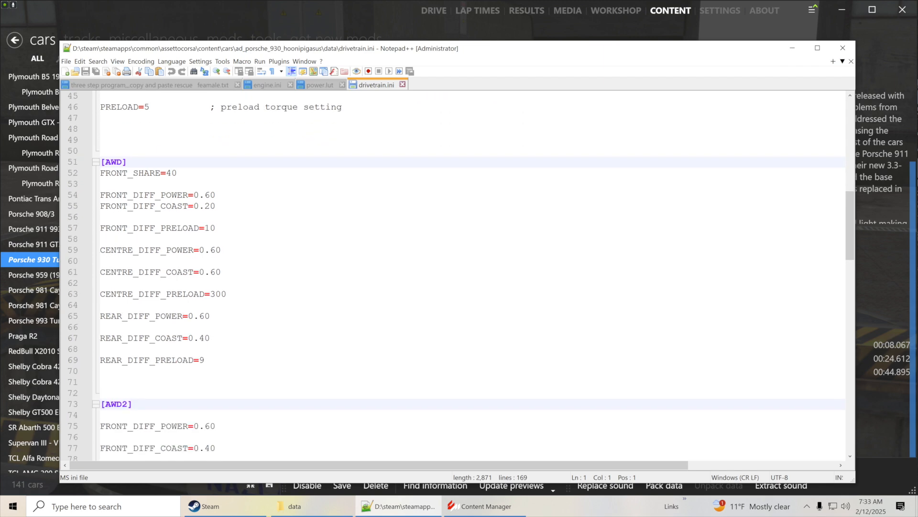
{"action": "scroll", "coordinate": [461, 283], "scroll_direction": "down", "scroll_amount": 3}
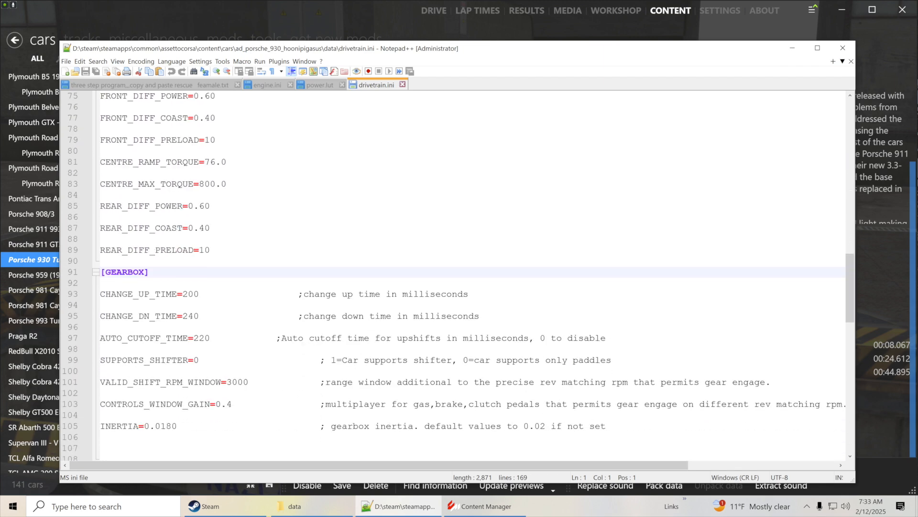
{"action": "double_click", "coordinate": [196, 360]}
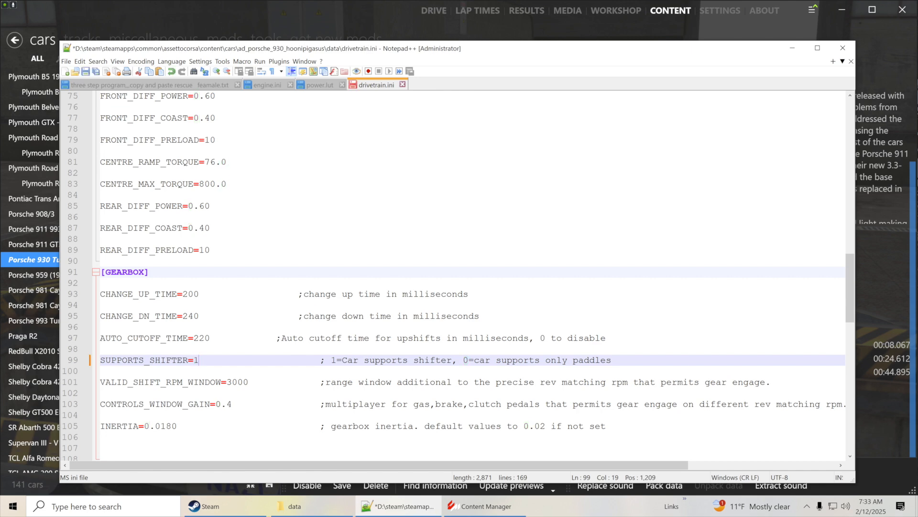
{"action": "left_click", "coordinate": [80, 62]}
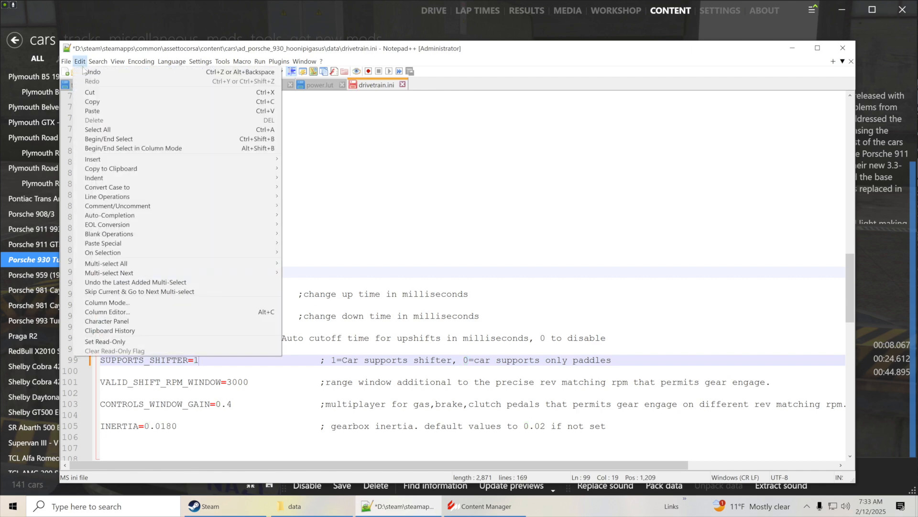
{"action": "left_click", "coordinate": [458, 62]}
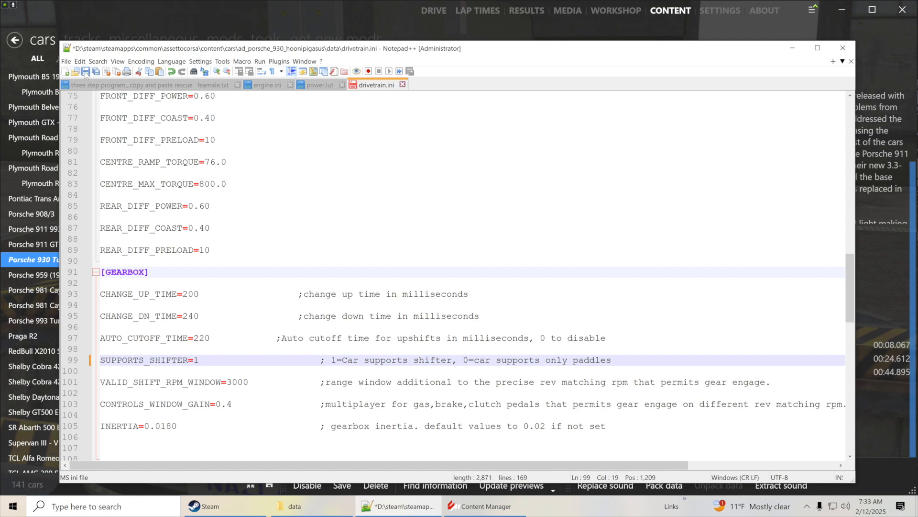
{"action": "left_click", "coordinate": [86, 71]}
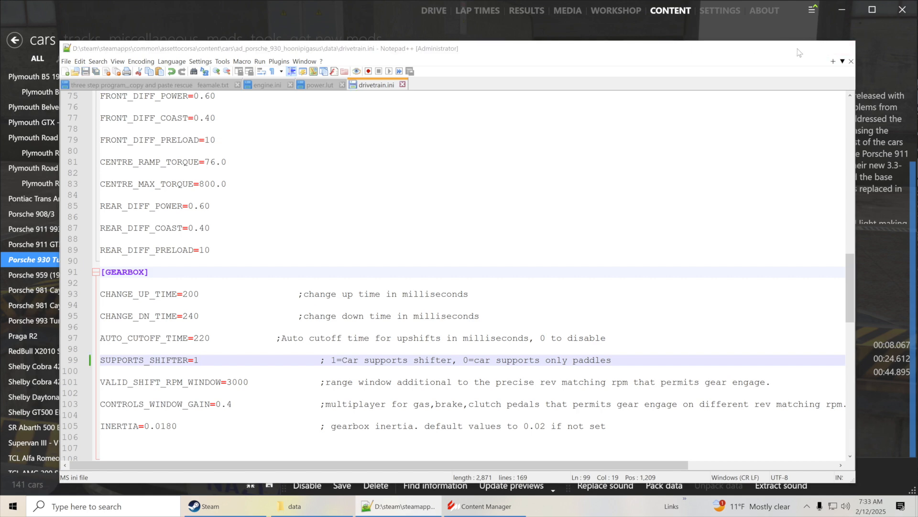
Minimize Notepad++ and the data folder, and launch a drive with the Porsche 930 Turbo hoonipigasus from Content Manager
{"action": "left_click", "coordinate": [797, 47]}
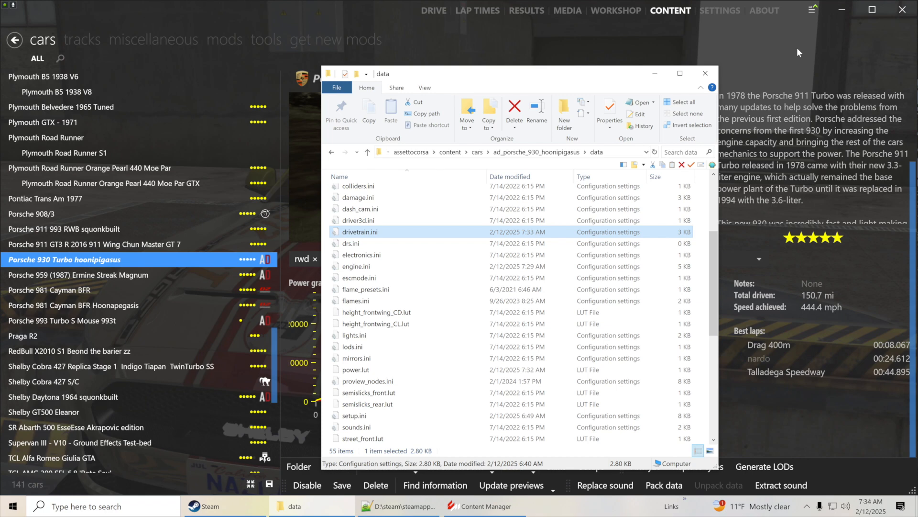
{"action": "left_click", "coordinate": [655, 74]}
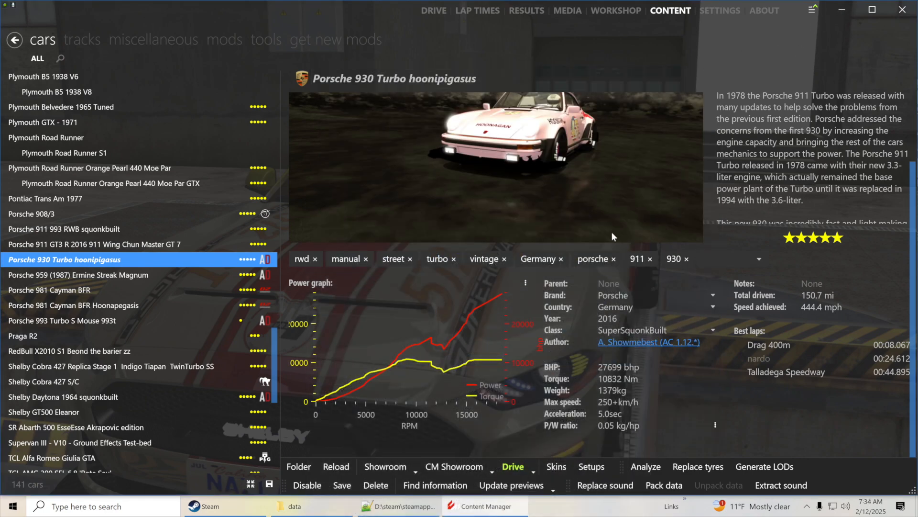
{"action": "left_click", "coordinate": [512, 467]}
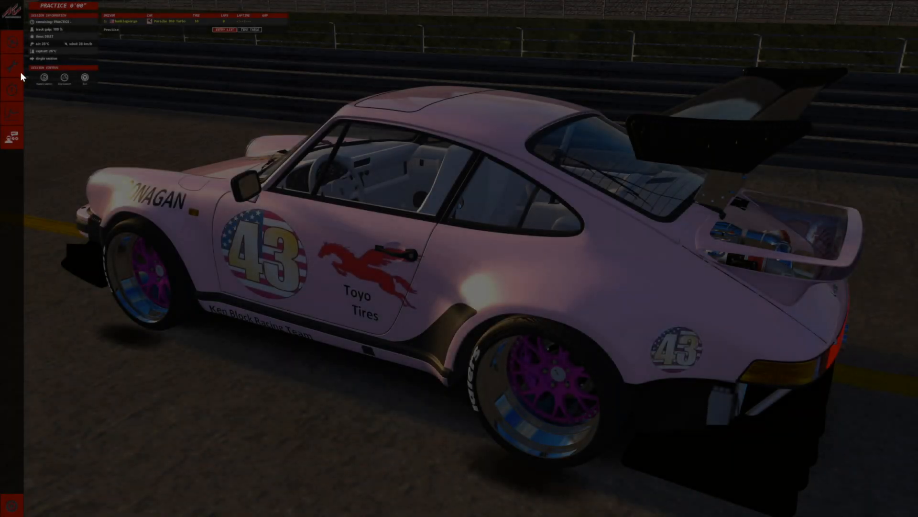
Load the Hoonapigasis 1 pitstop setup saved for gt_special_route_x and start the practice drive
{"action": "left_click", "coordinate": [13, 68]}
{"action": "left_click", "coordinate": [183, 45]}
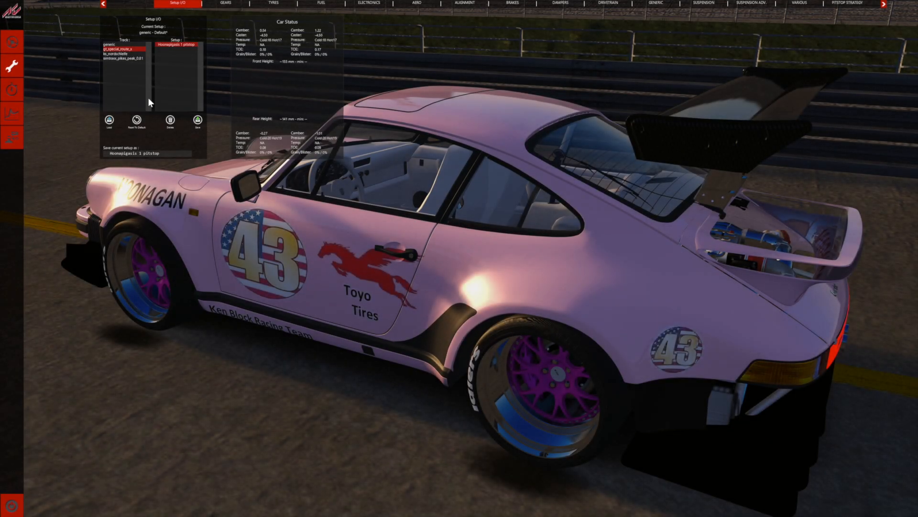
{"action": "left_click", "coordinate": [110, 122]}
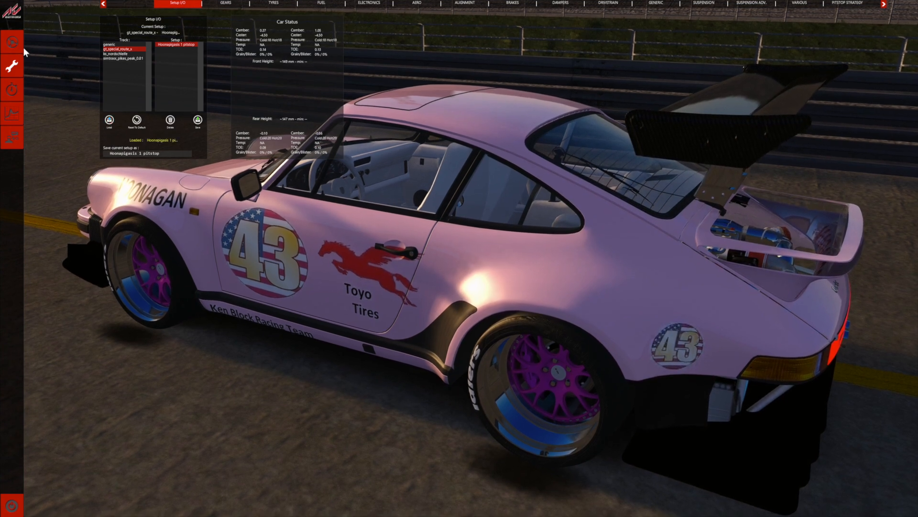
{"action": "left_click", "coordinate": [11, 44]}
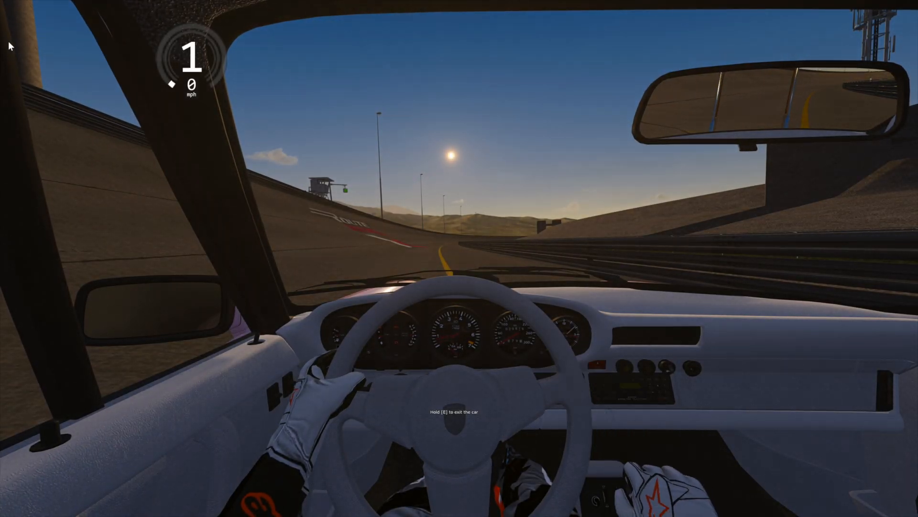
Test-drive the Porsche on Special Stage Route X, accelerating from a standstill in first gear and shifting up to sixth
{"action": "key", "text": "1"}
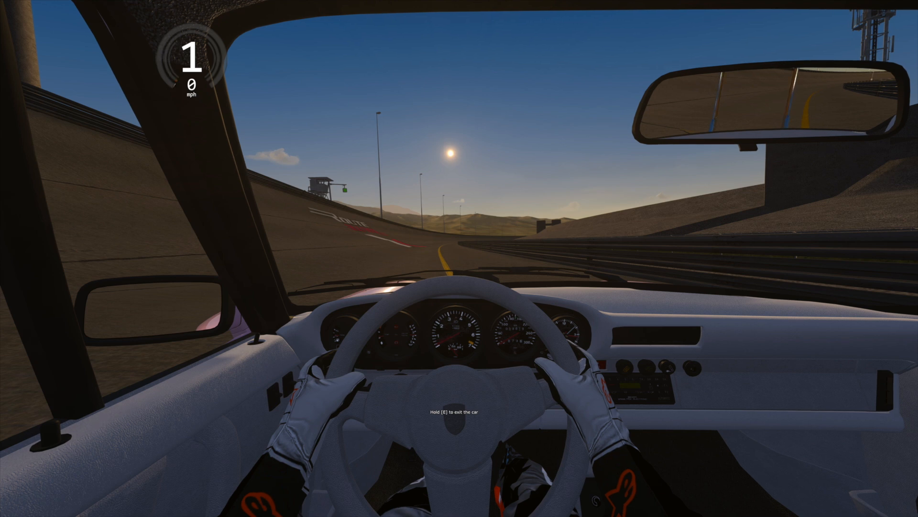
{"action": "key", "text": "w"}
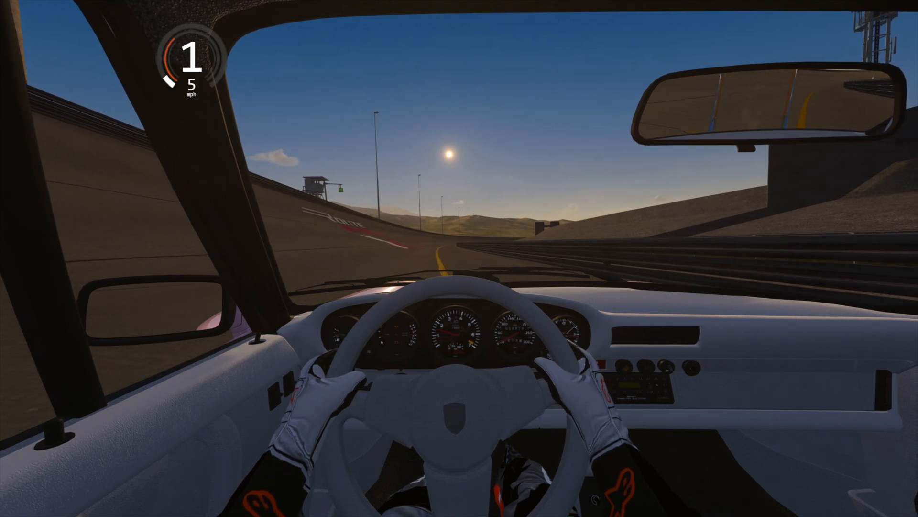
{"action": "key", "text": "w"}
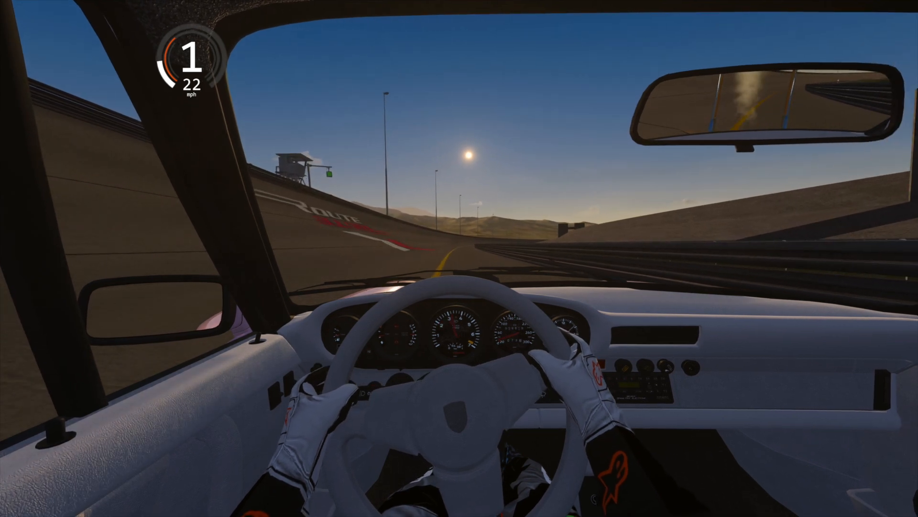
{"action": "key", "text": "w"}
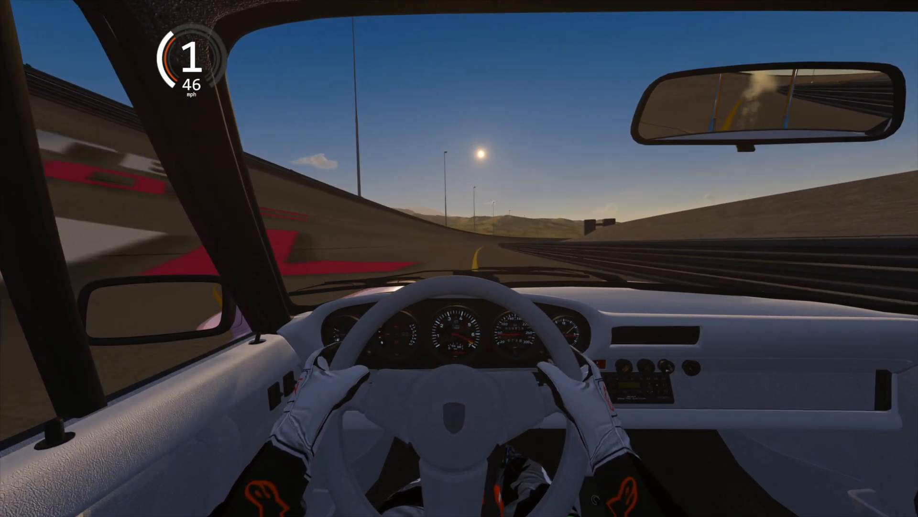
{"action": "key", "text": "w"}
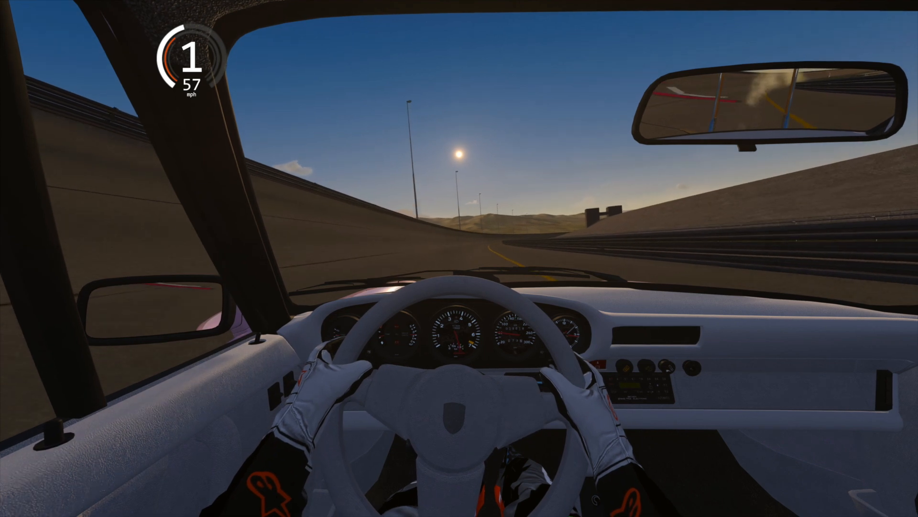
{"action": "key", "text": "w"}
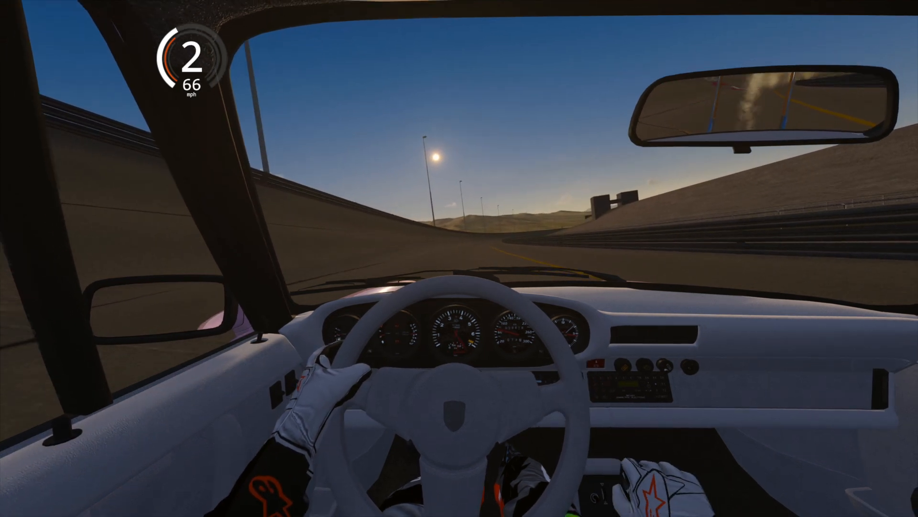
{"action": "key", "text": "w"}
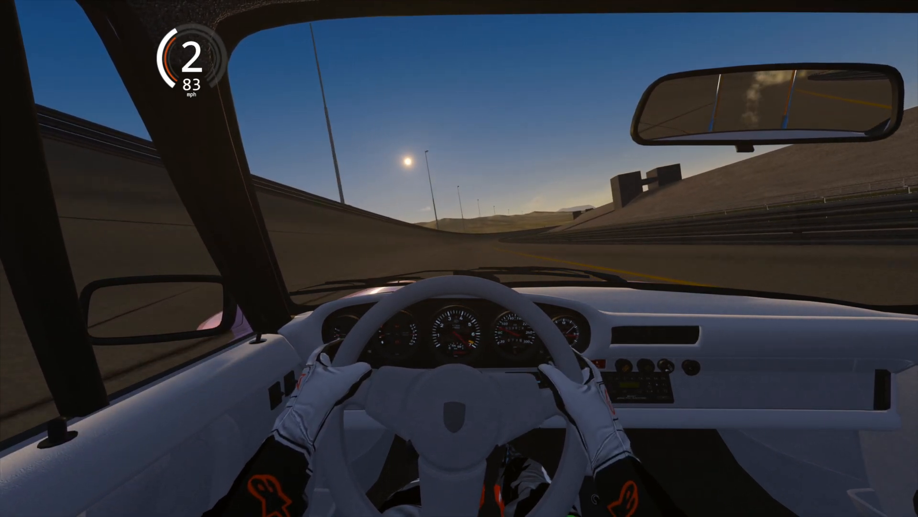
{"action": "key", "text": "w"}
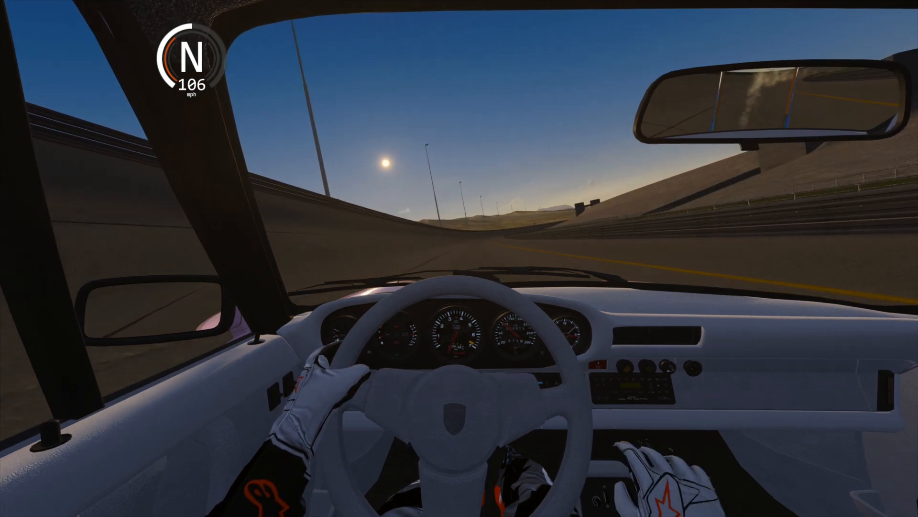
{"action": "key", "text": "w"}
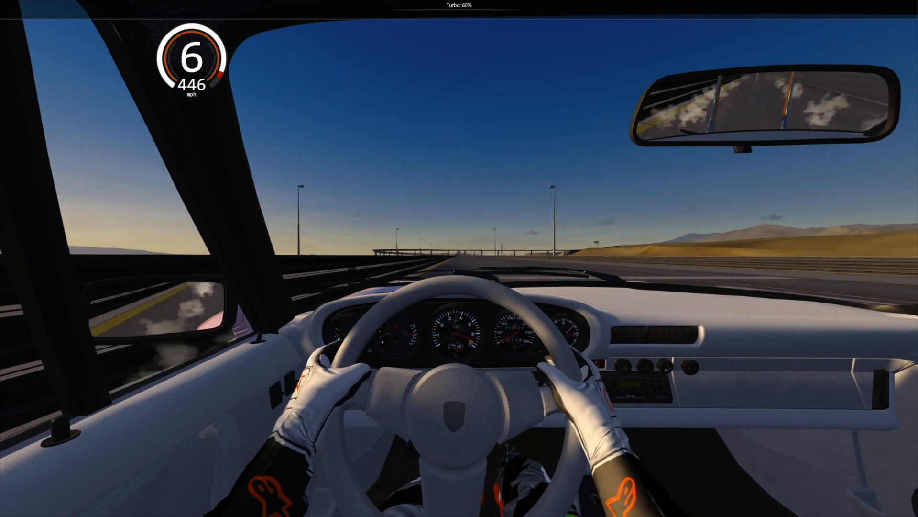
Raise the turbo to 70% and beyond for the rest of the run, and exit the practice session
{"action": "key", "text": "7"}
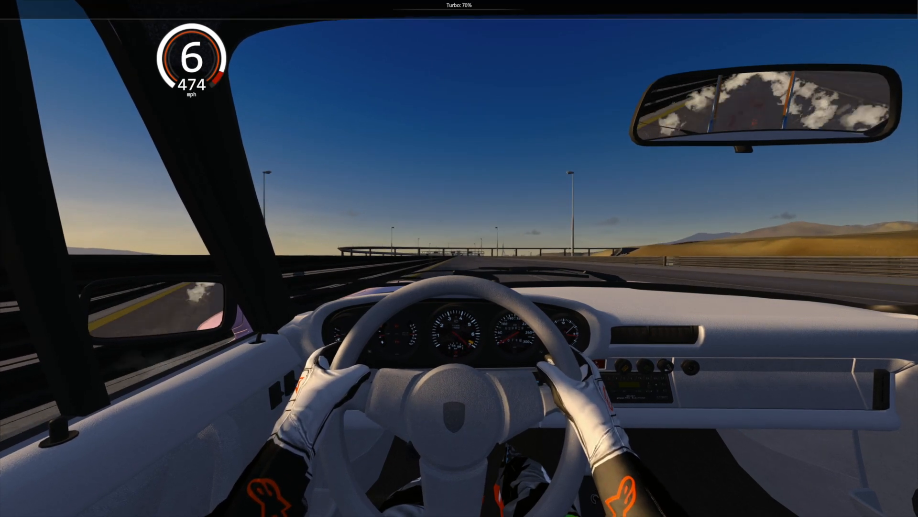
{"action": "key", "text": "8"}
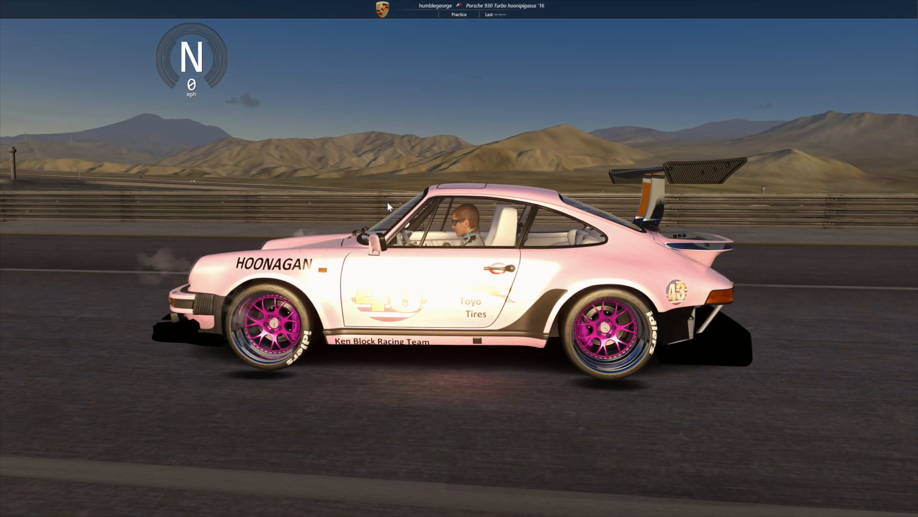
{"action": "key", "text": "Escape"}
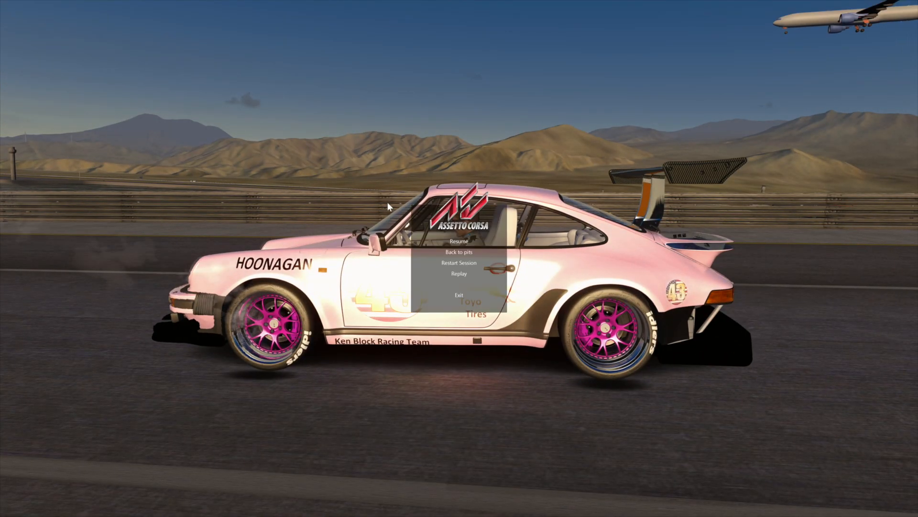
{"action": "left_click", "coordinate": [459, 294]}
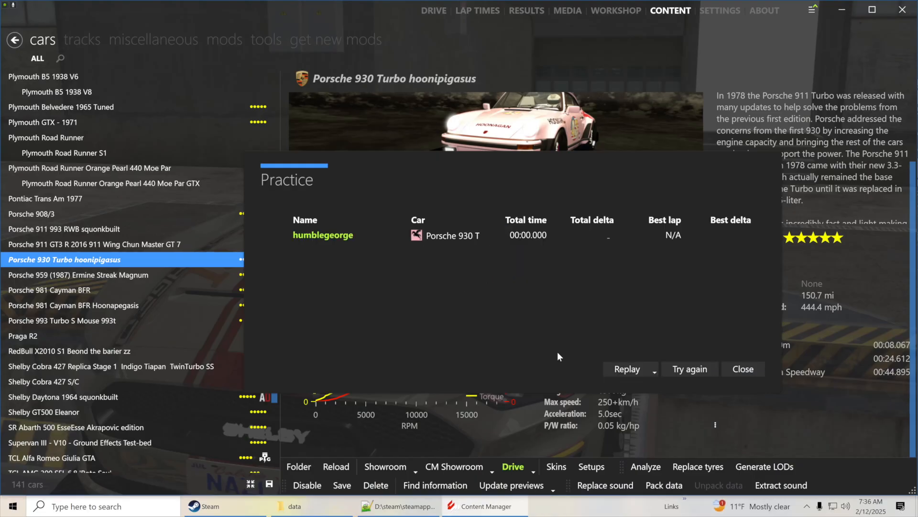
Switch to Notepad++ and set LIMITER to 25500 in the ENGINE_DATA section of engine.ini
{"action": "left_click", "coordinate": [397, 506]}
{"action": "scroll", "coordinate": [459, 275], "scroll_direction": "up", "scroll_amount": 2}
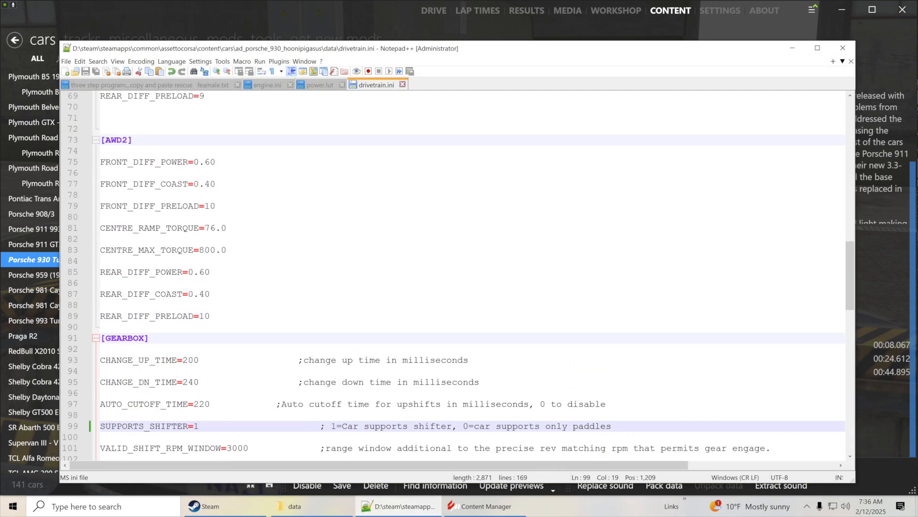
{"action": "left_click", "coordinate": [268, 87]}
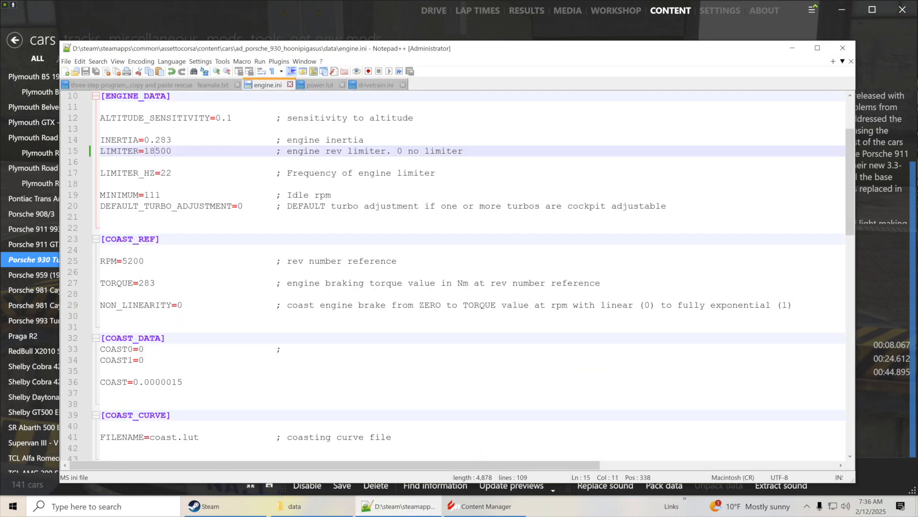
{"action": "key", "text": "shift+Left"}
{"action": "key", "text": "shift+Left"}
{"action": "type", "text": "2"}
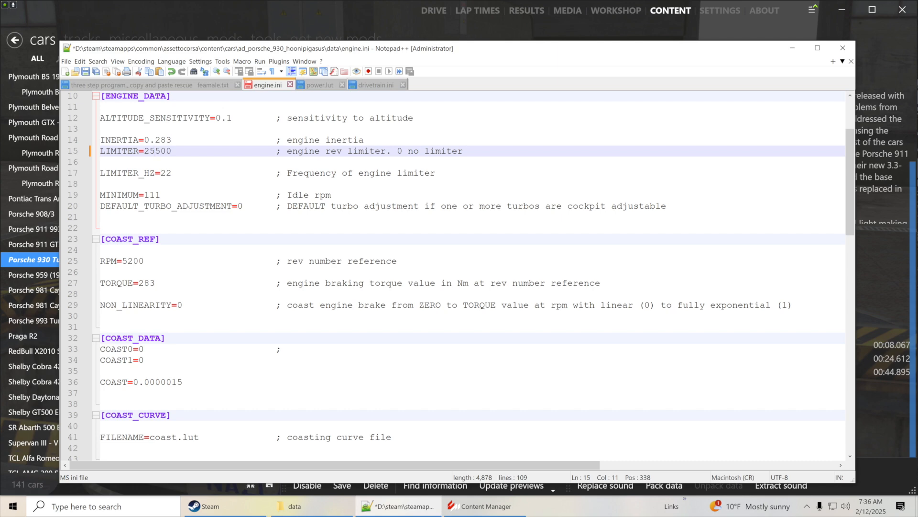
Set REFERENCE_RPM to 10000 in the TURBO_5 section of engine.ini
{"action": "scroll", "coordinate": [468, 276], "scroll_direction": "down", "scroll_amount": 12}
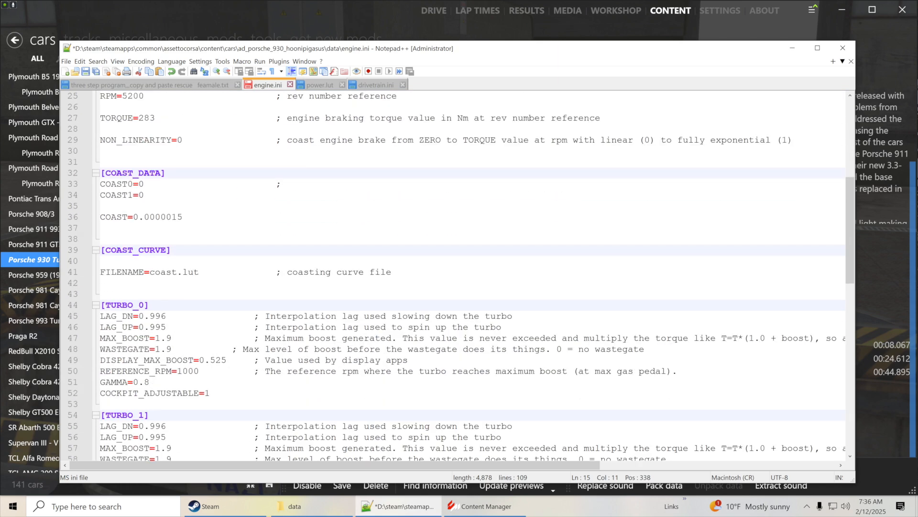
{"action": "scroll", "coordinate": [467, 276], "scroll_direction": "down", "scroll_amount": 10}
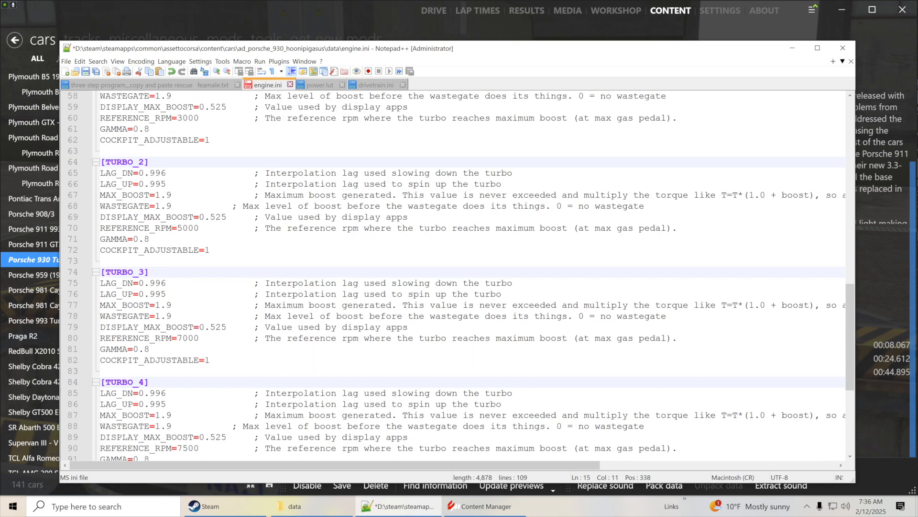
{"action": "scroll", "coordinate": [467, 276], "scroll_direction": "down", "scroll_amount": 1}
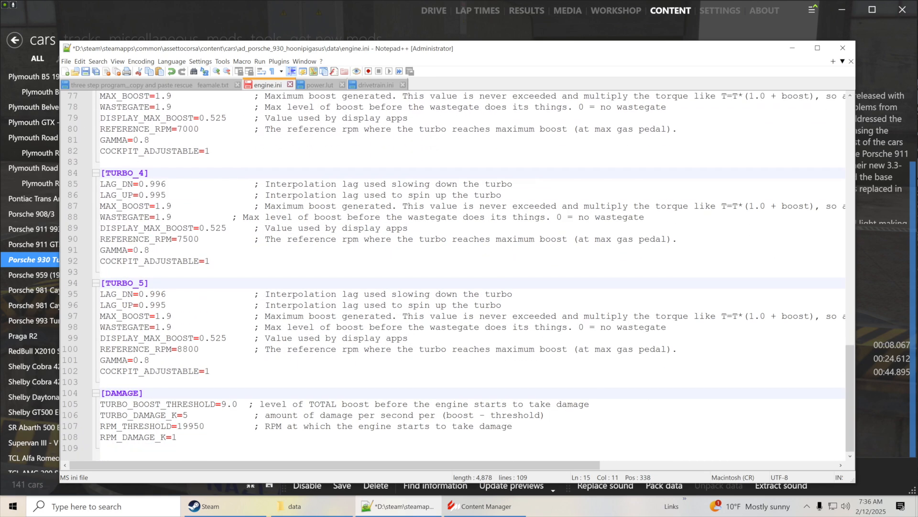
{"action": "left_click_drag", "start_coordinate": [188, 349], "coordinate": [183, 349]}
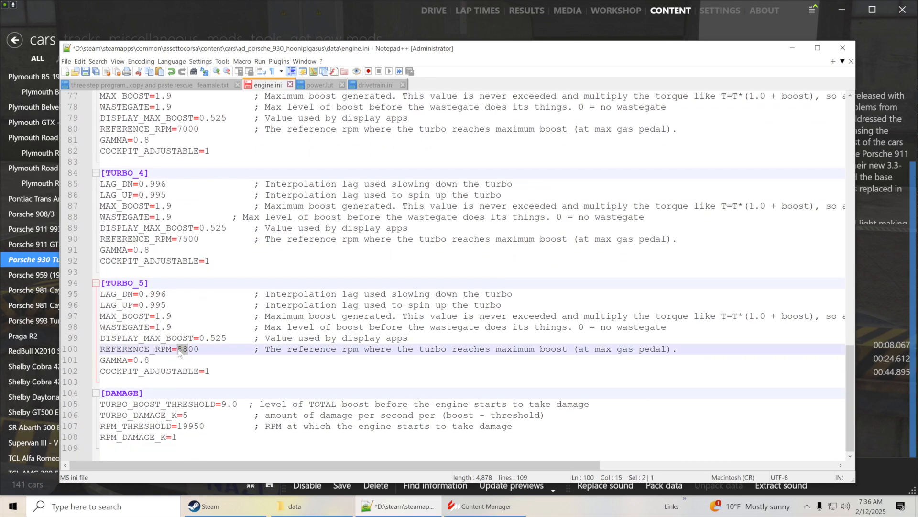
{"action": "type", "text": "10000"}
Set REFERENCE_RPM to 9000 in the TURBO_4 section
{"action": "left_click_drag", "start_coordinate": [184, 239], "coordinate": [184, 239]}
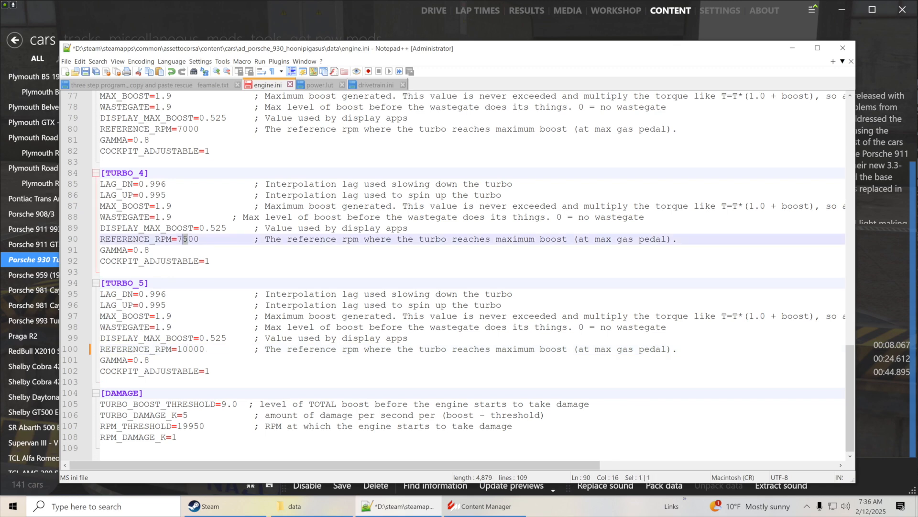
{"action": "type", "text": "80"}
{"action": "left_click_drag", "start_coordinate": [184, 239], "coordinate": [178, 239]}
{"action": "type", "text": "90"}
Set REFERENCE_RPM to 2000 in the TURBO_0 section and save engine.ini
{"action": "scroll", "coordinate": [459, 275], "scroll_direction": "up", "scroll_amount": 7}
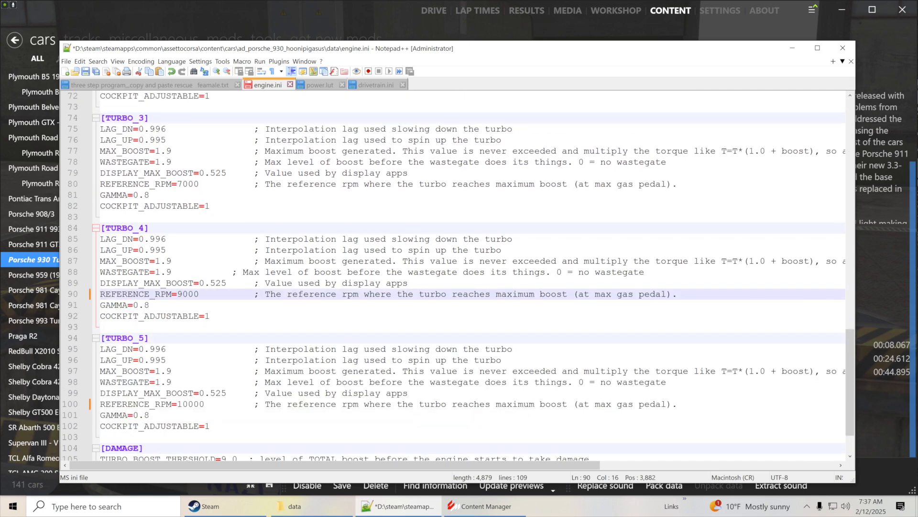
{"action": "scroll", "coordinate": [460, 276], "scroll_direction": "up", "scroll_amount": 4}
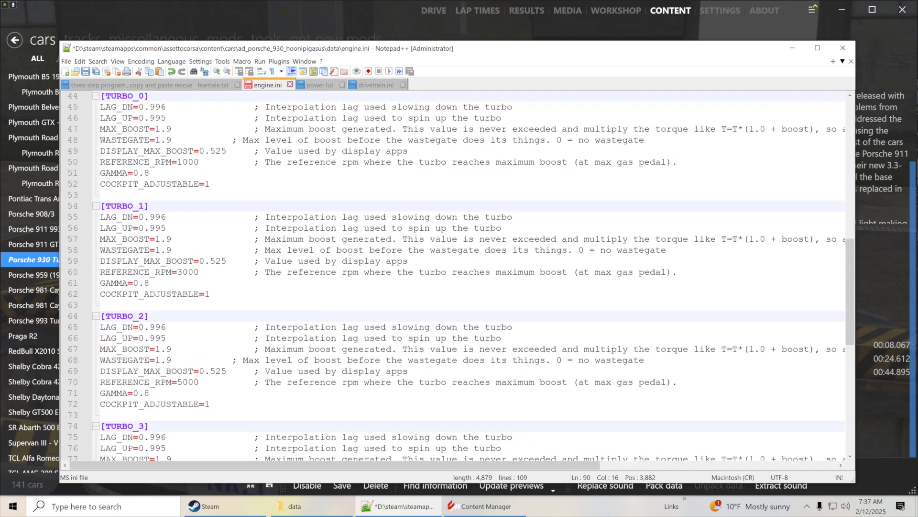
{"action": "left_click", "coordinate": [183, 161]}
{"action": "key", "text": "shift+Left"}
{"action": "type", "text": "2"}
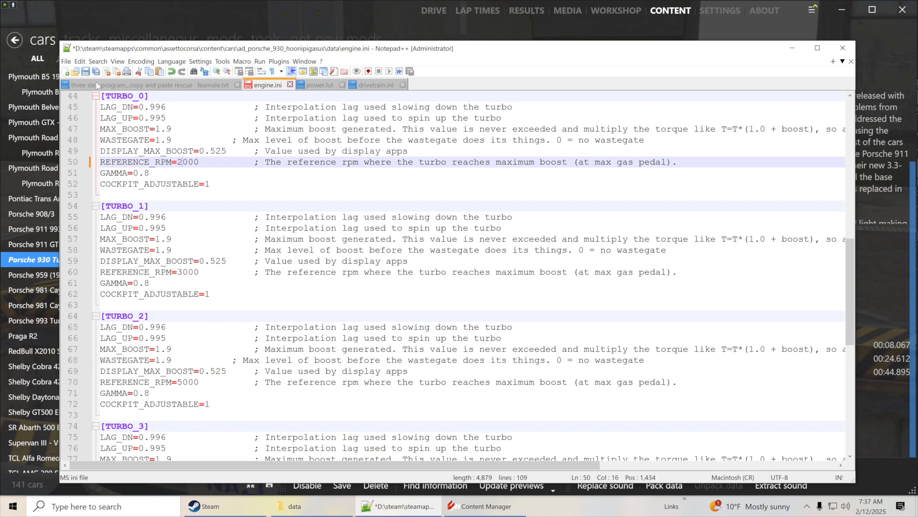
{"action": "left_click", "coordinate": [85, 72]}
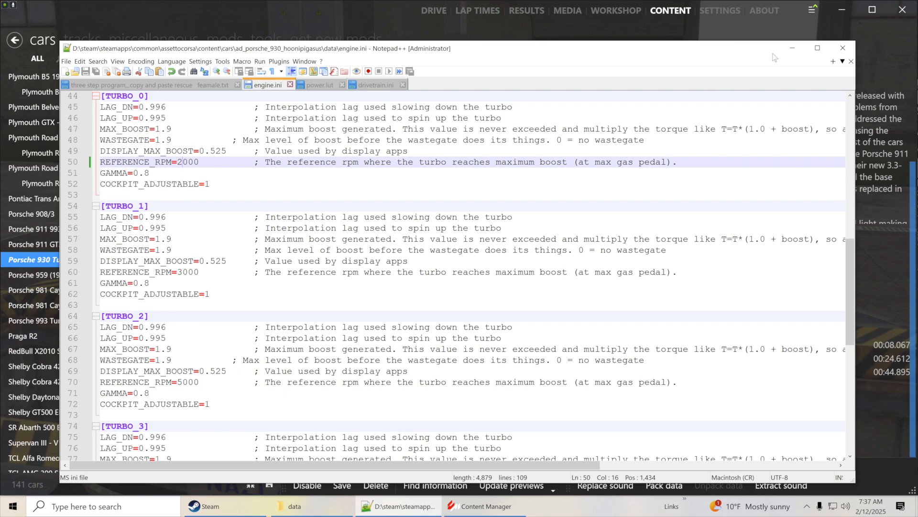
Return to Content Manager and recalculate the car's power curves using data only, updating the torque and BHP specs and the P/W ratio
{"action": "left_click", "coordinate": [785, 50]}
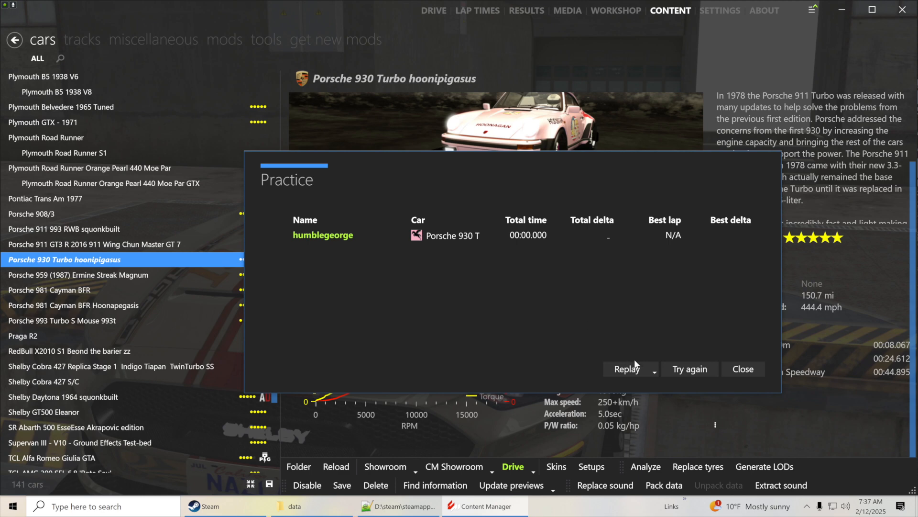
{"action": "left_click", "coordinate": [743, 368]}
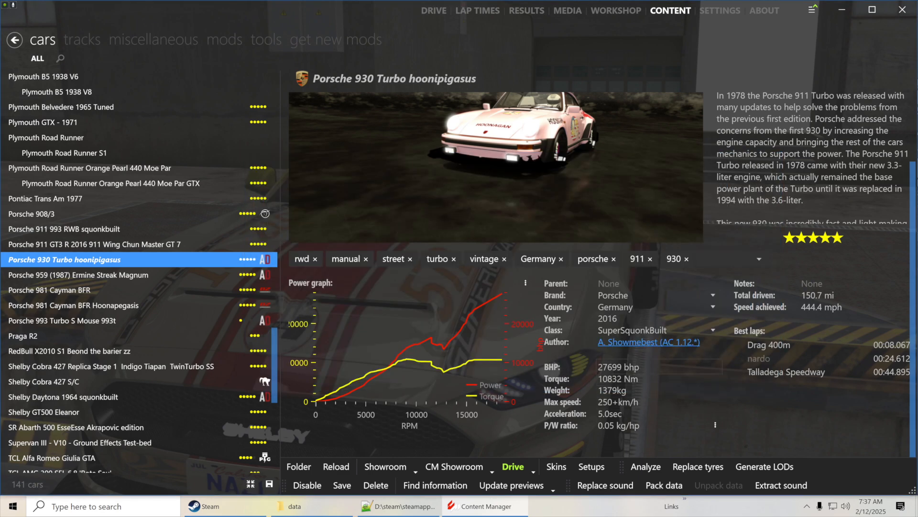
{"action": "left_click", "coordinate": [525, 283]}
{"action": "left_click", "coordinate": [551, 327]}
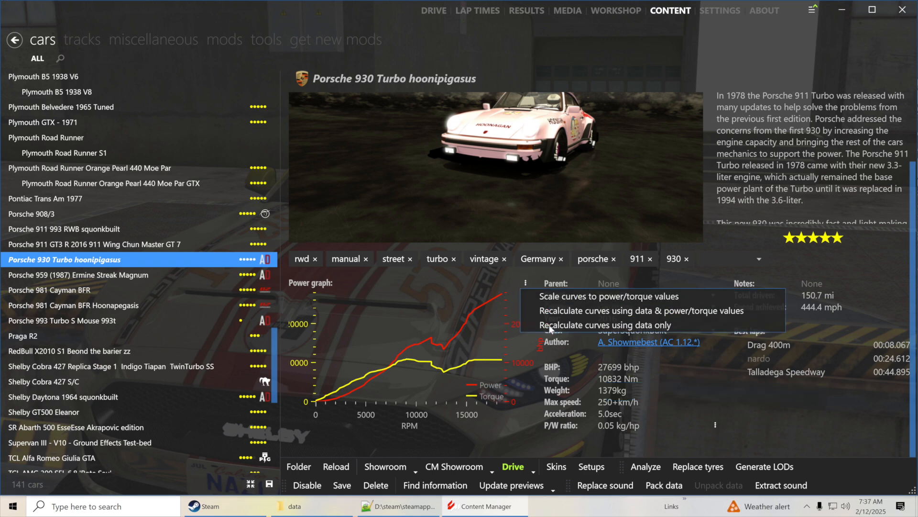
{"action": "left_click", "coordinate": [596, 323]}
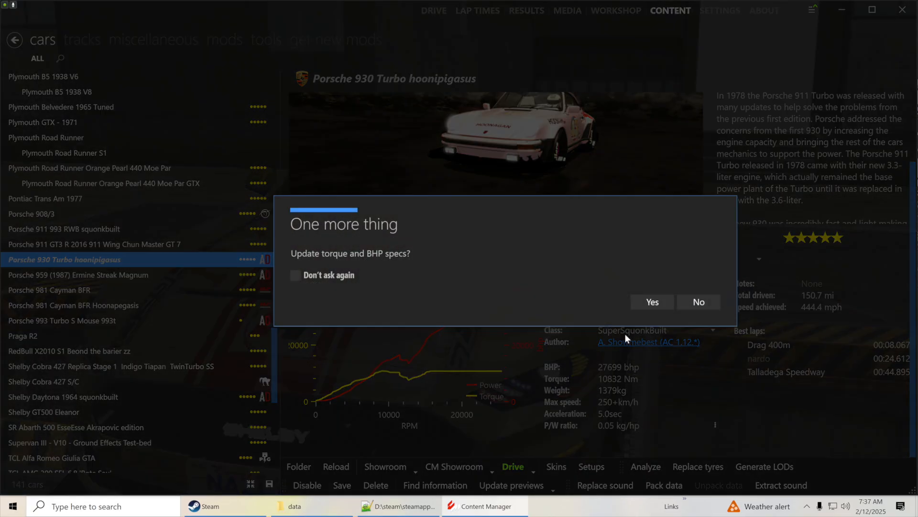
{"action": "left_click", "coordinate": [649, 306]}
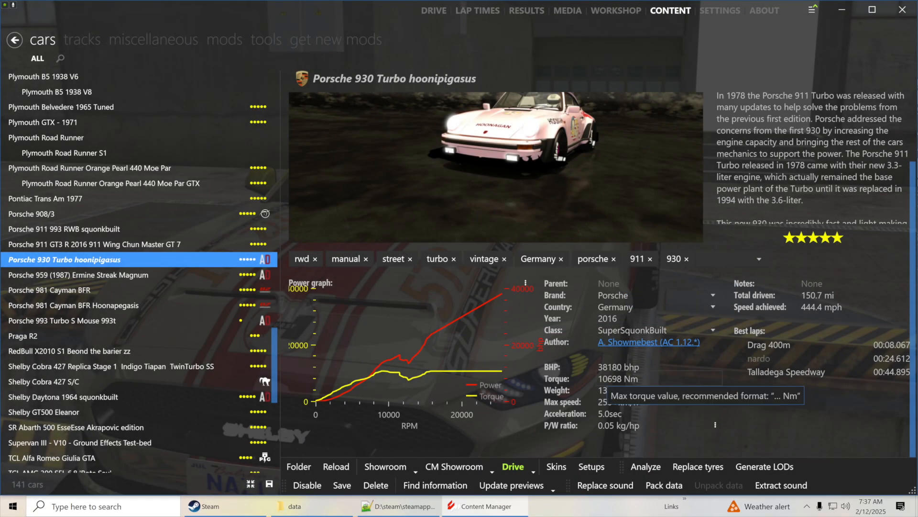
{"action": "left_click", "coordinate": [716, 423]}
{"action": "left_click", "coordinate": [716, 343]}
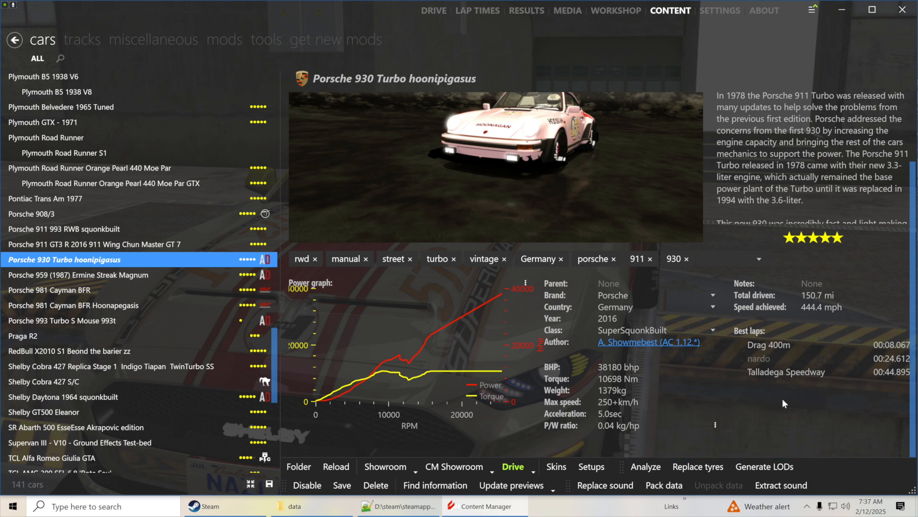
Launch another practice drive with the Hoonapigasis 1 pitstop setup for gt_special_route_x loaded
{"action": "left_click", "coordinate": [513, 467]}
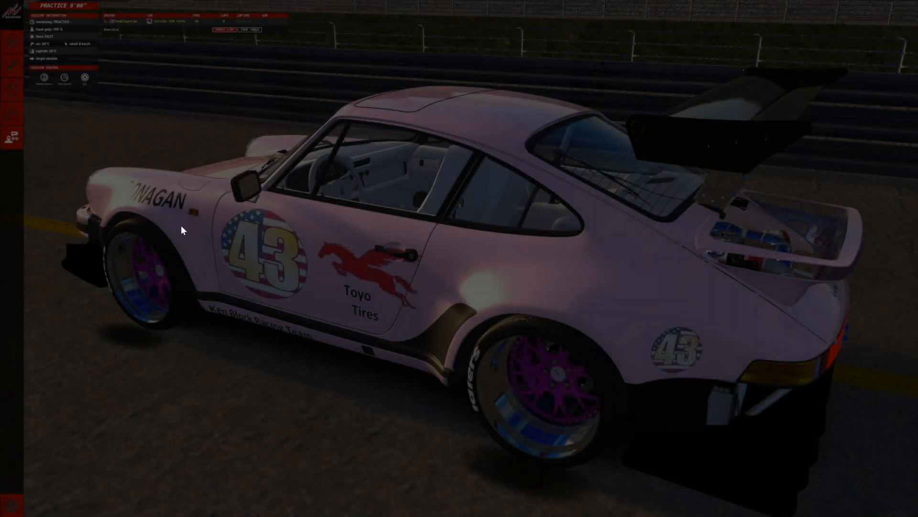
{"action": "left_click", "coordinate": [12, 66]}
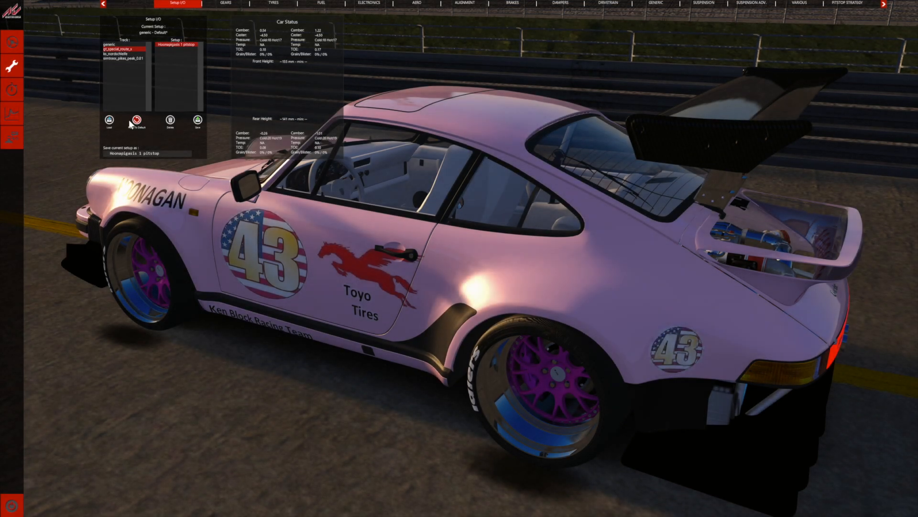
{"action": "left_click", "coordinate": [110, 120]}
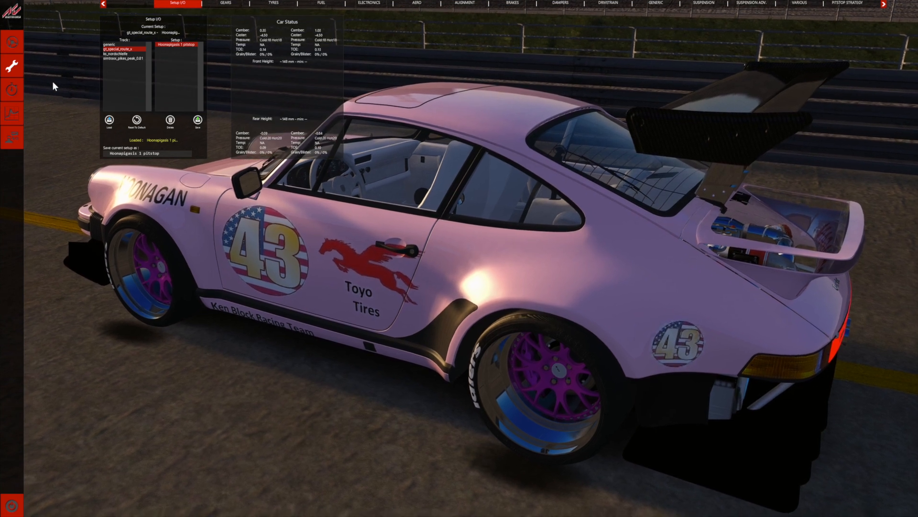
{"action": "left_click", "coordinate": [10, 43]}
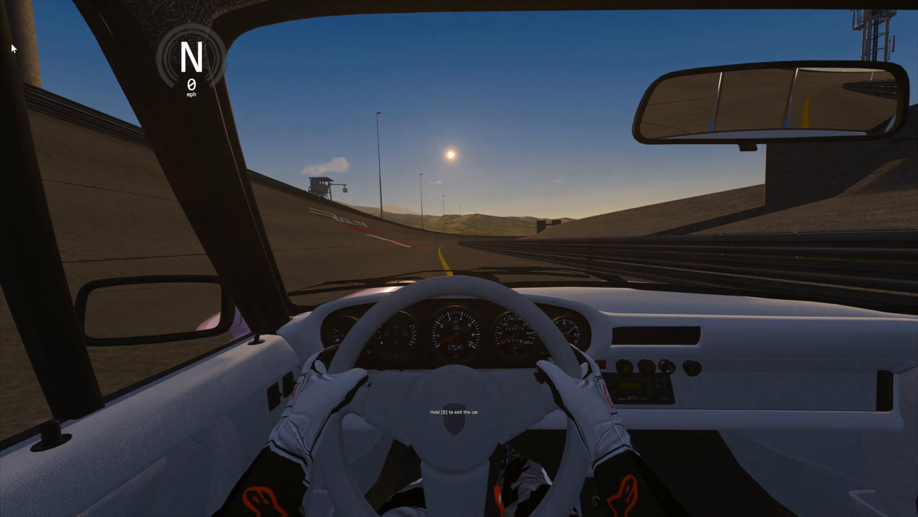
Test-drive the Porsche down the long straight in sixth gear, starting at 30% turbo and raising it to 60% and beyond at speed
{"action": "key", "text": "1"}
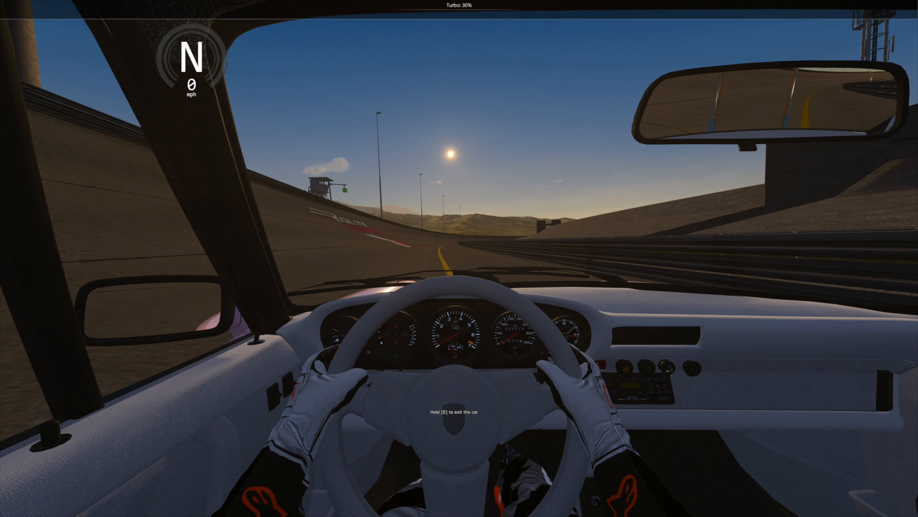
{"action": "key", "text": "q"}
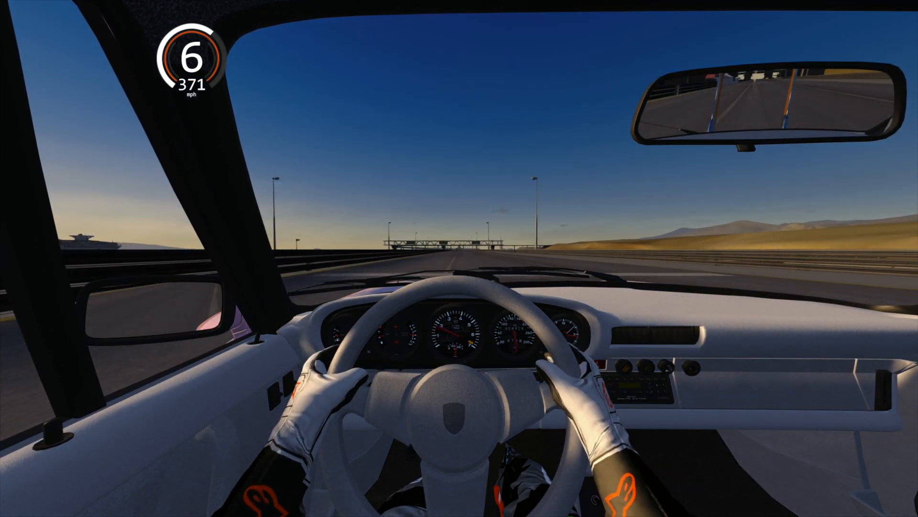
{"action": "key", "text": "4"}
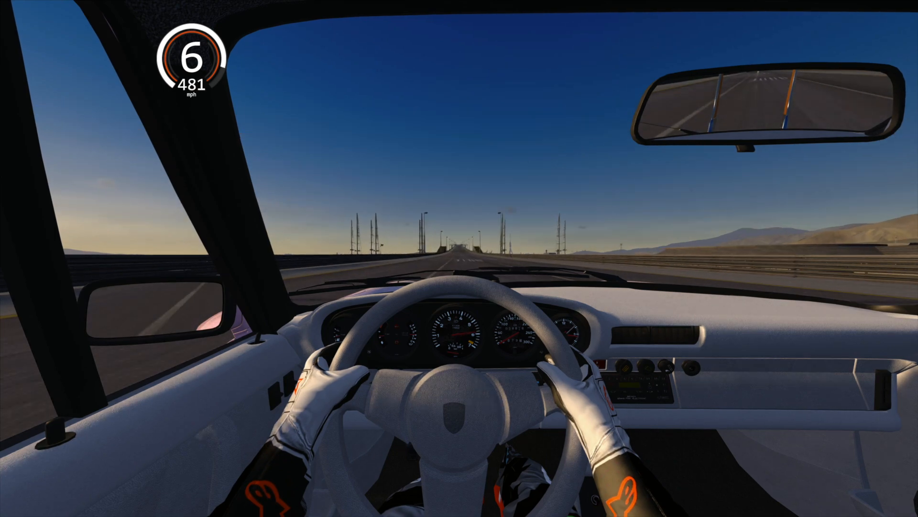
{"action": "key", "text": "6"}
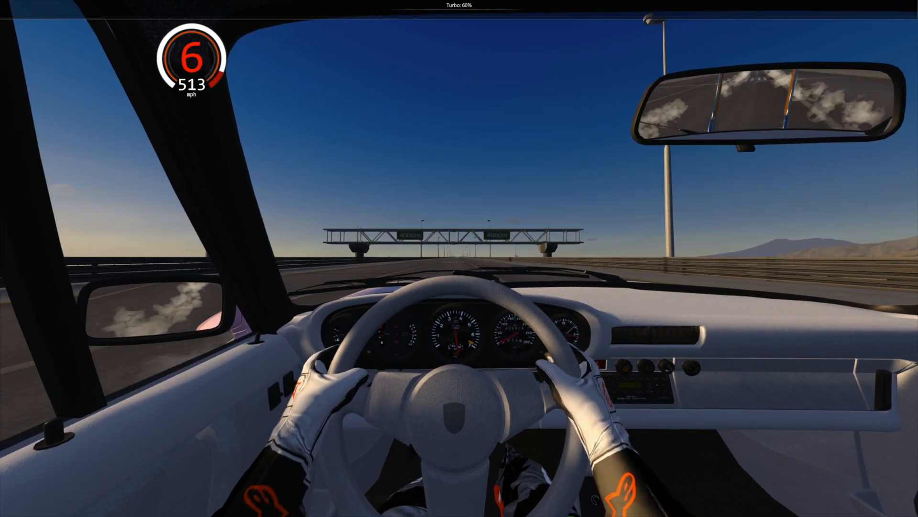
{"action": "key", "text": "7"}
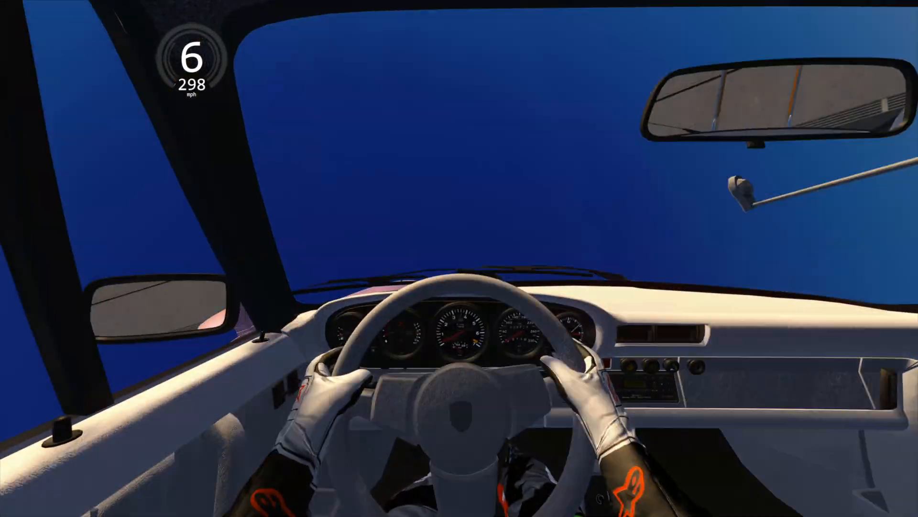
Review the run's replay in slow motion around the high-speed crash, orbiting the camera around the car, and leave the practice session
{"action": "key", "text": "Escape"}
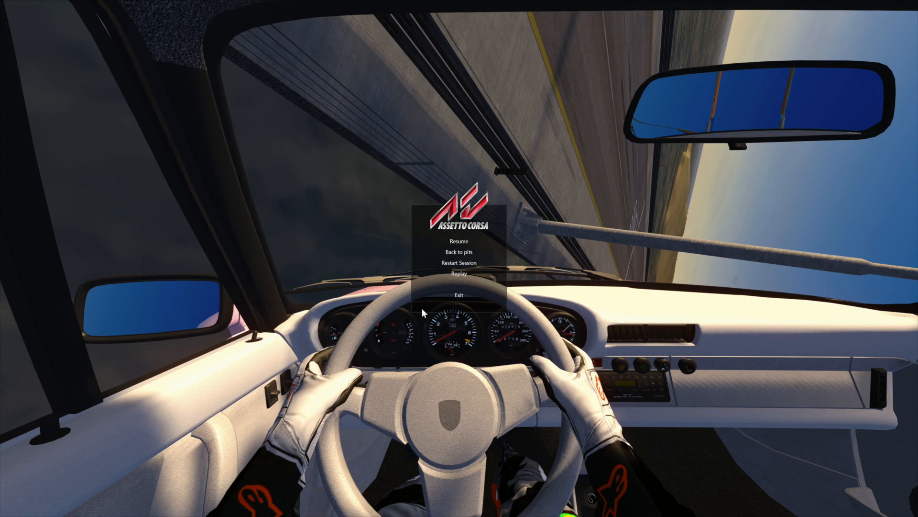
{"action": "left_click", "coordinate": [460, 272]}
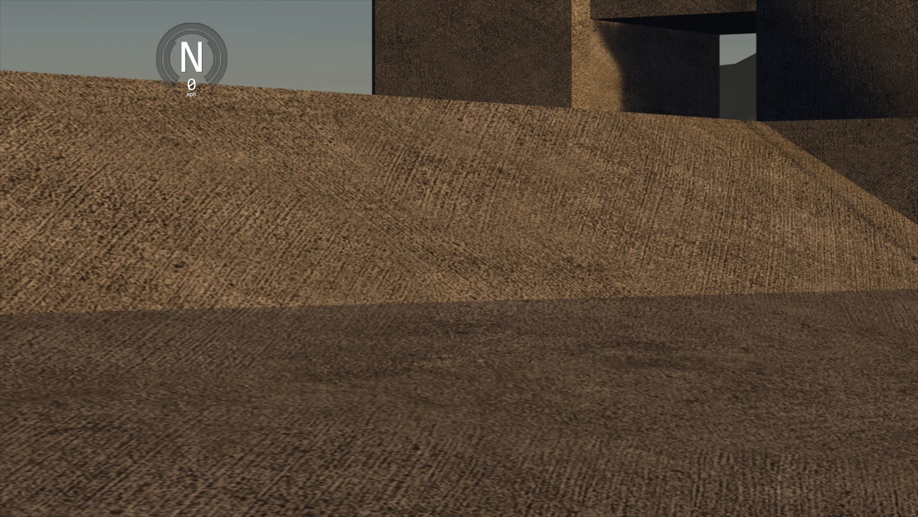
{"action": "mouse_move", "coordinate": [321, 498]}
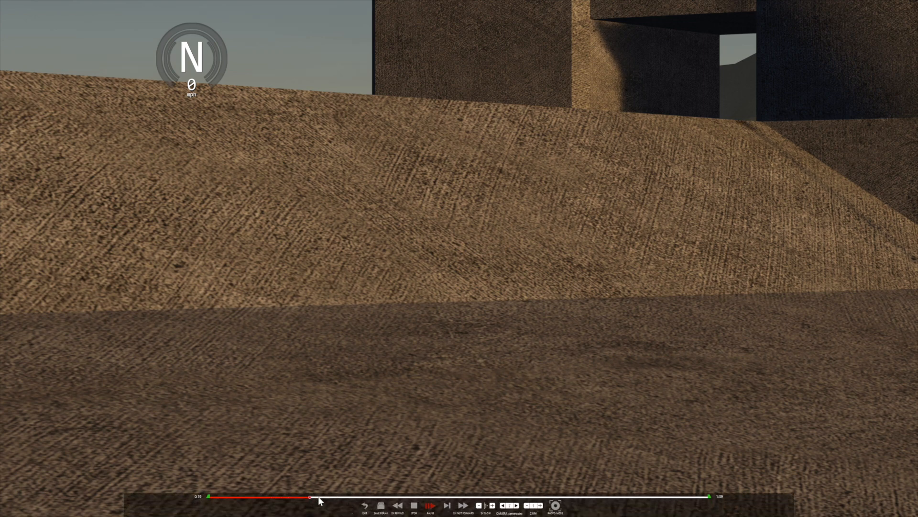
{"action": "left_click_drag", "start_coordinate": [360, 498], "coordinate": [441, 498]}
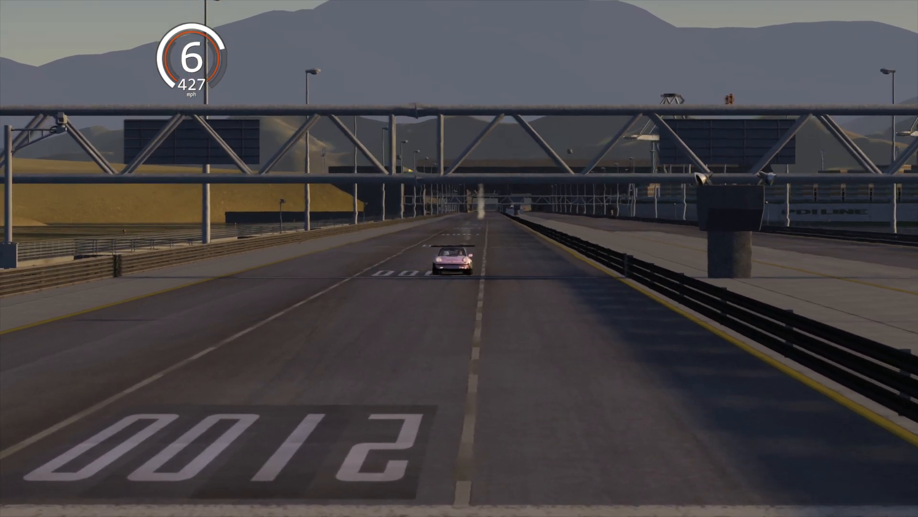
{"action": "mouse_move", "coordinate": [491, 512]}
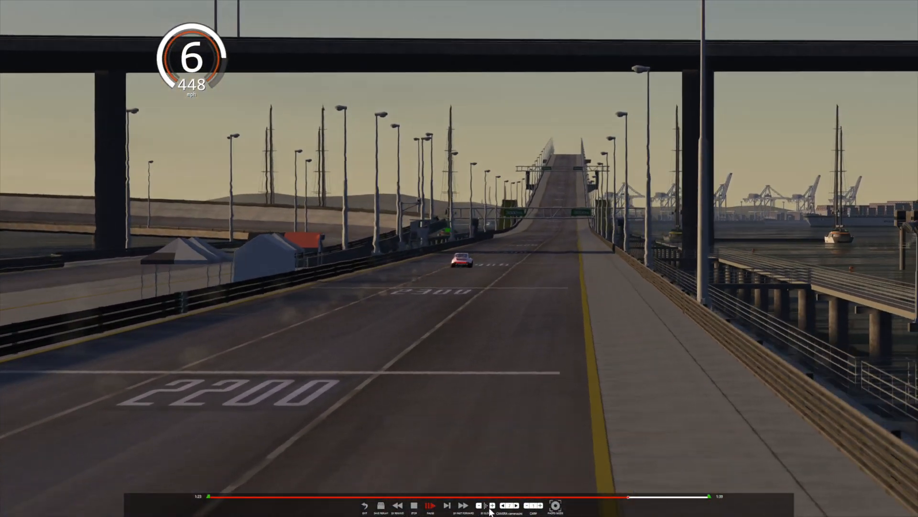
{"action": "left_click", "coordinate": [491, 509]}
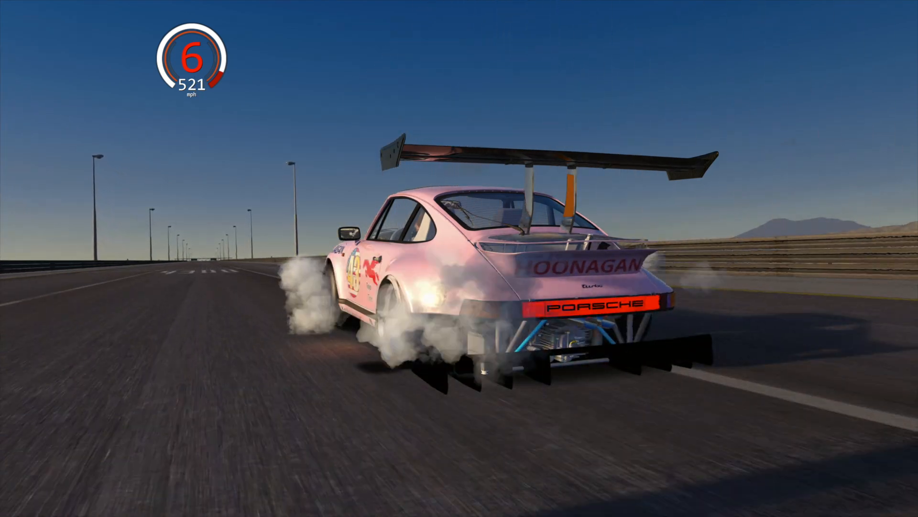
{"action": "left_click_drag", "start_coordinate": [263, 354], "coordinate": [163, 279]}
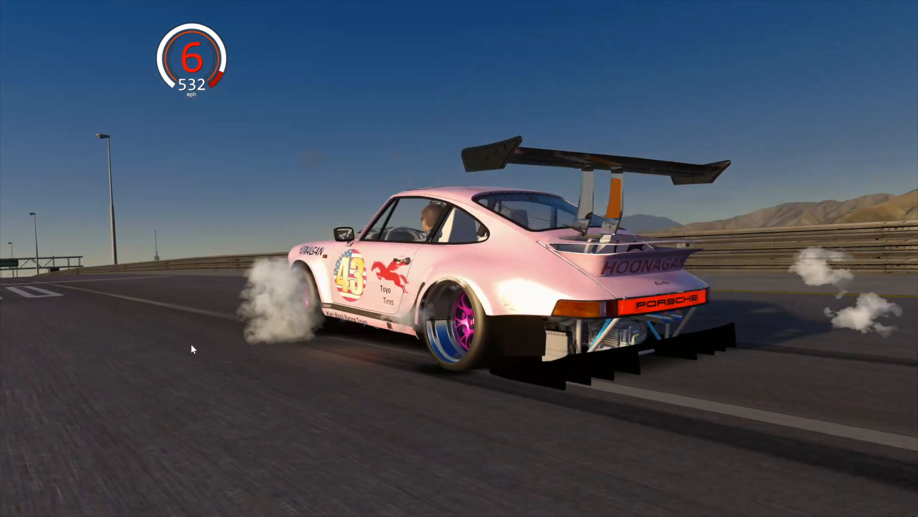
{"action": "mouse_move", "coordinate": [434, 507]}
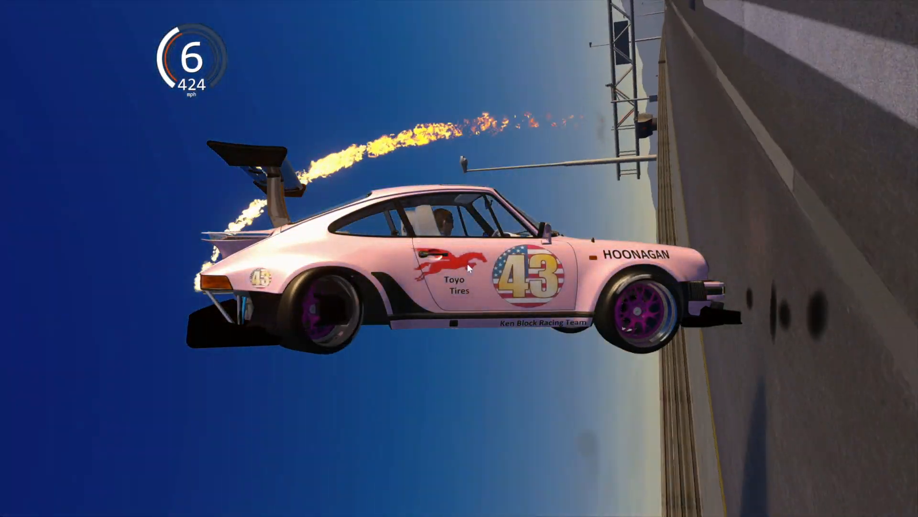
{"action": "key", "text": "Escape"}
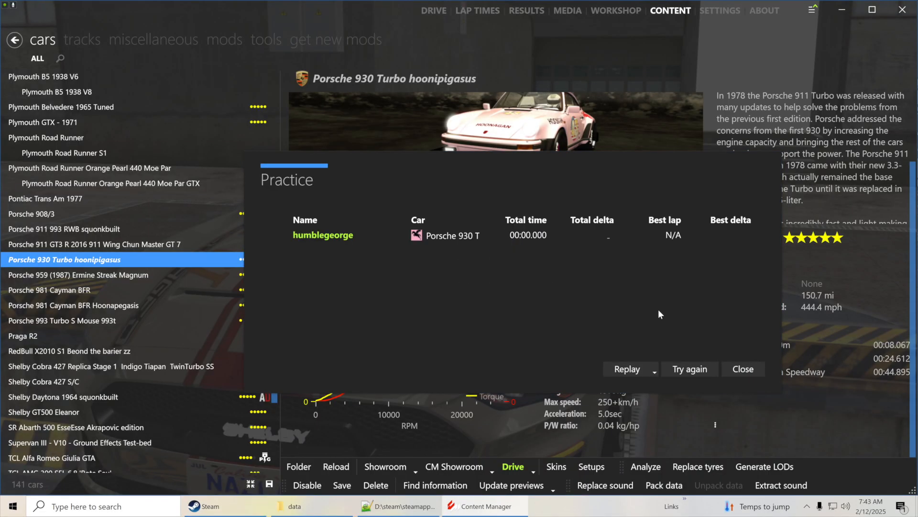
{"action": "left_click", "coordinate": [742, 369]}
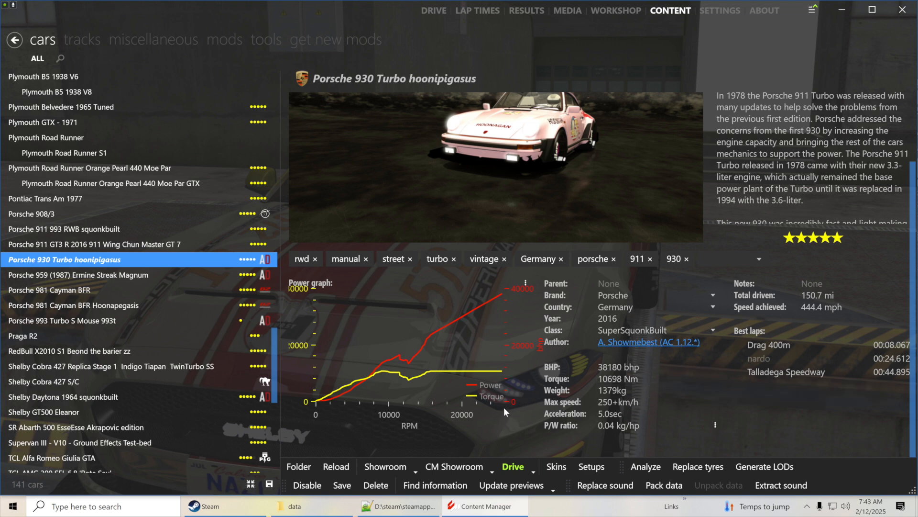
Set up a quick race on Special Stage Route X with the Ferrari F50 humbelized as the only opponent
{"action": "left_click", "coordinate": [435, 14]}
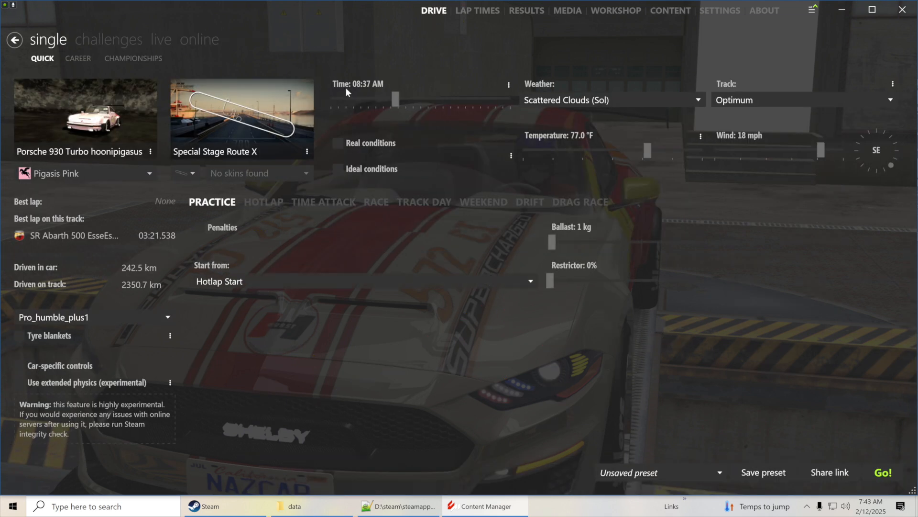
{"action": "left_click", "coordinate": [377, 203]}
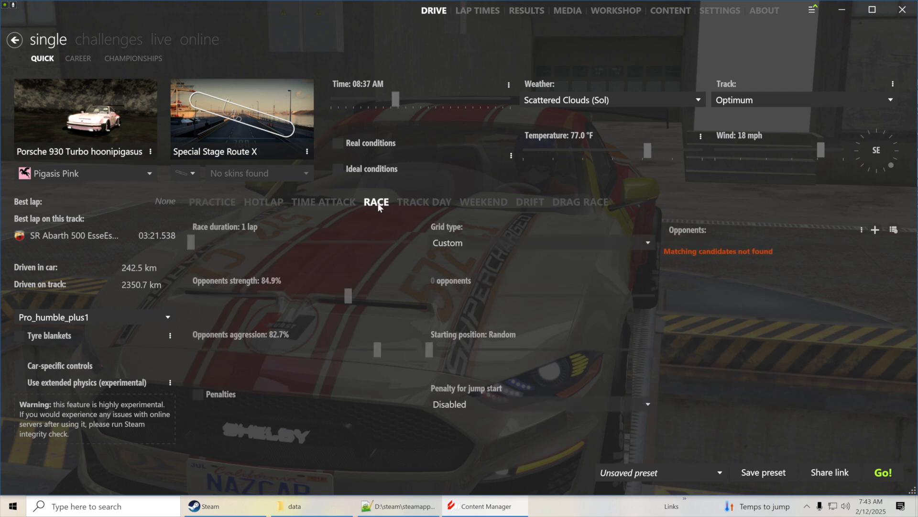
{"action": "left_click", "coordinate": [877, 230]}
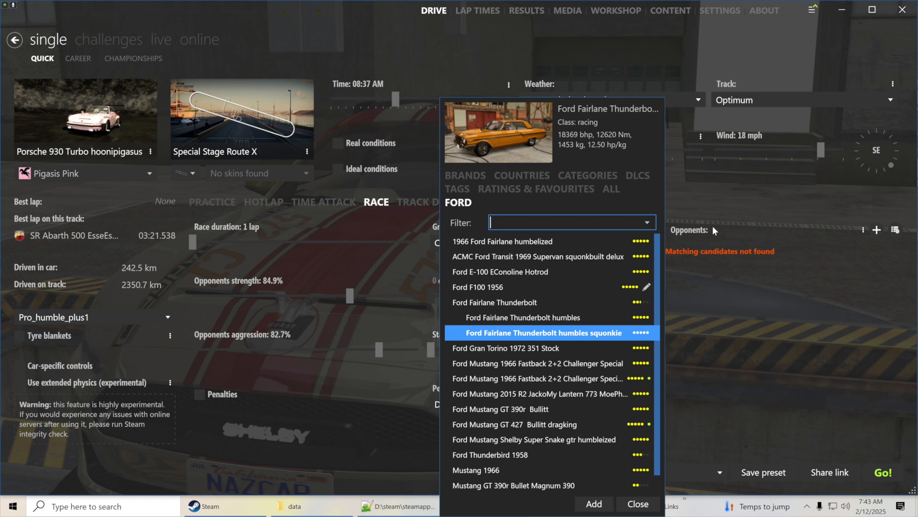
{"action": "left_click", "coordinate": [467, 177]}
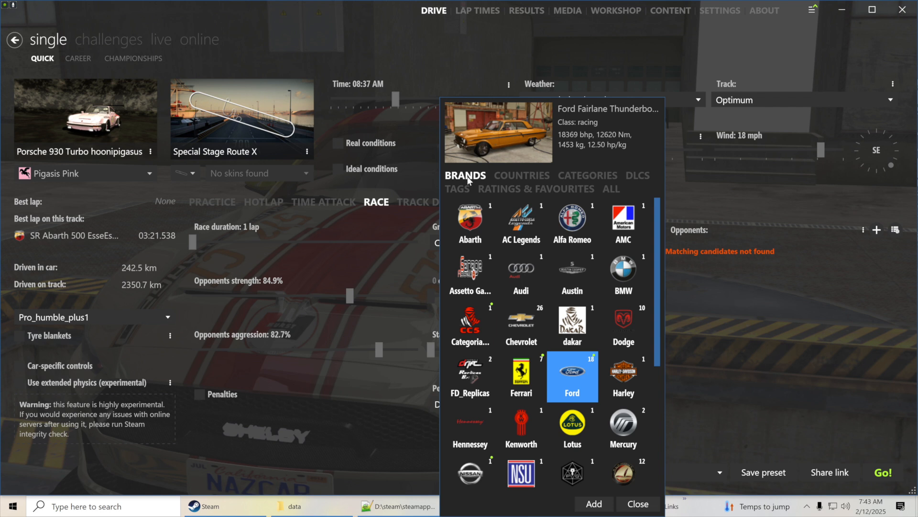
{"action": "left_click", "coordinate": [534, 381]}
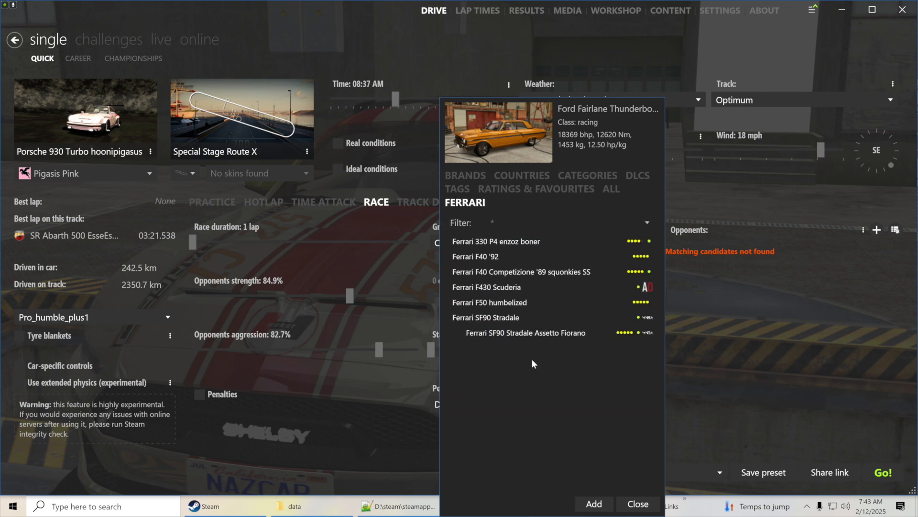
{"action": "mouse_move", "coordinate": [521, 241]}
{"action": "left_click", "coordinate": [497, 303]}
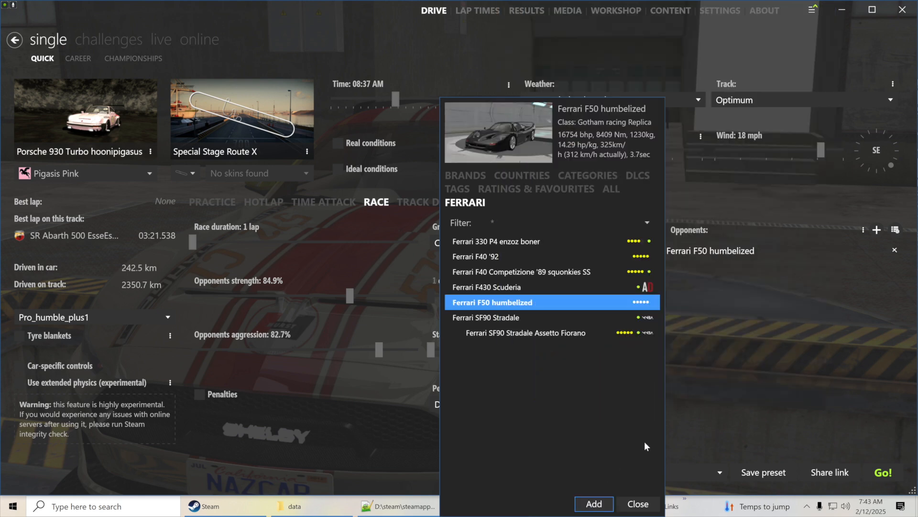
{"action": "left_click", "coordinate": [638, 504]}
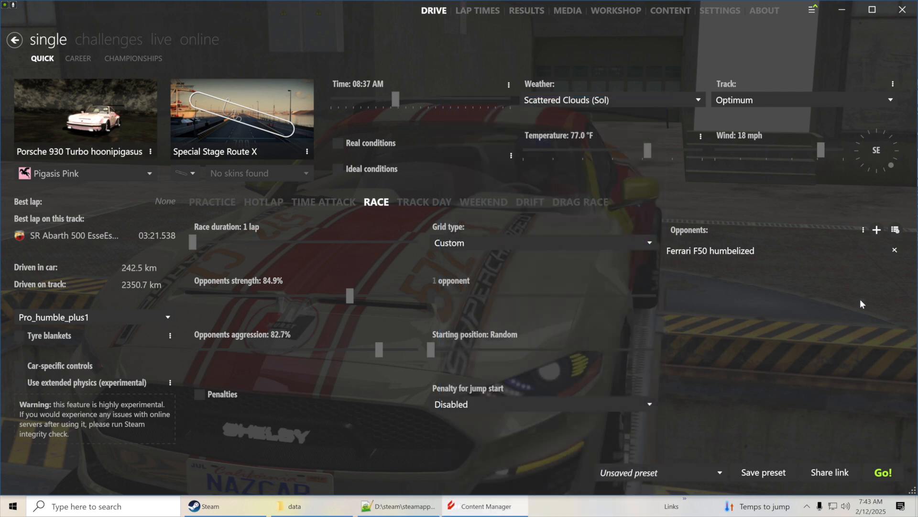
Assign the ROYAL Orange skin to the Ferrari F50 opponent
{"action": "left_click", "coordinate": [893, 231]}
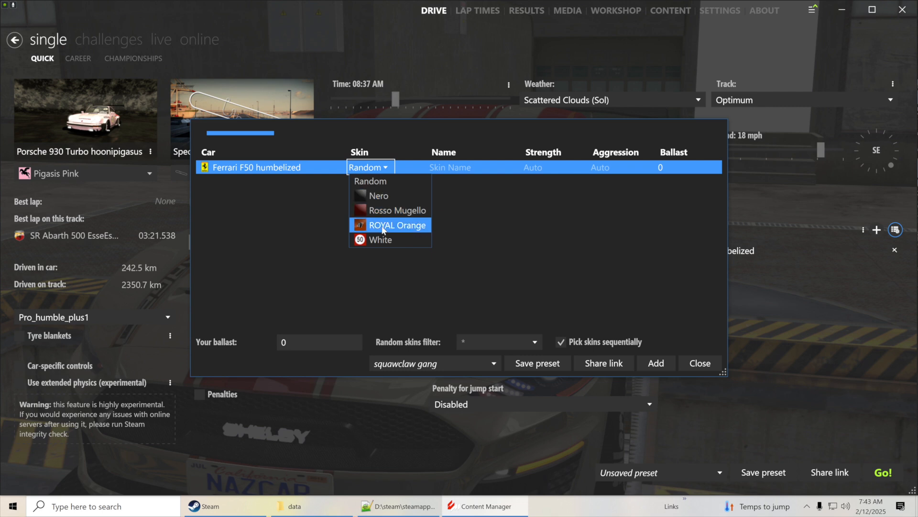
{"action": "left_click", "coordinate": [383, 226]}
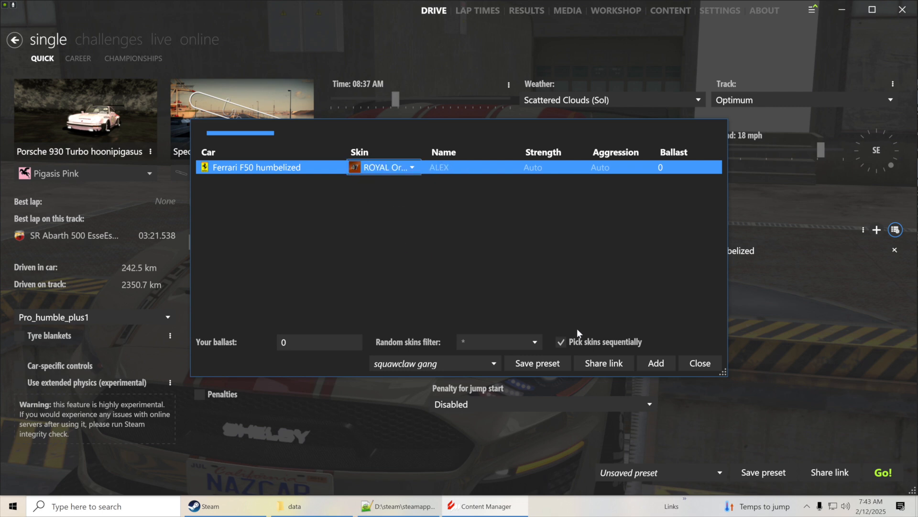
{"action": "left_click", "coordinate": [700, 364]}
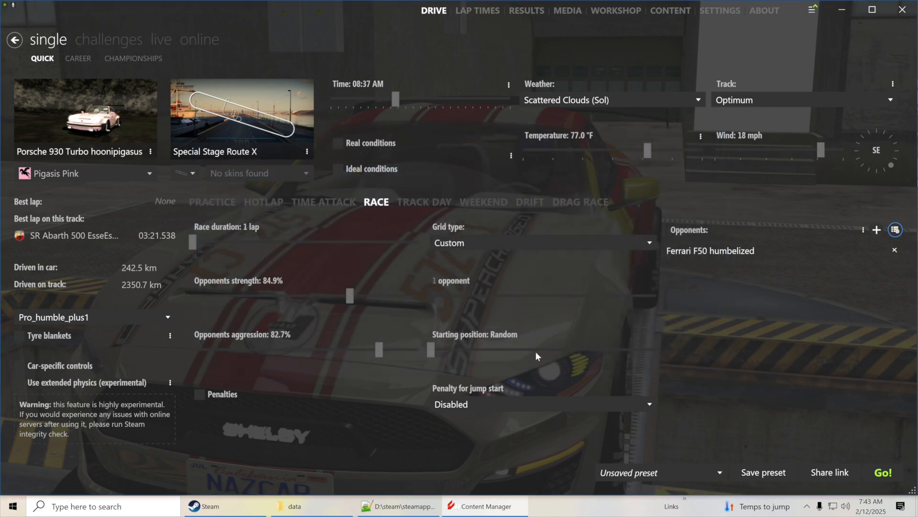
Set both the opponents' strength and aggression to 100%
{"action": "left_click_drag", "start_coordinate": [351, 294], "coordinate": [423, 296]}
{"action": "left_click_drag", "start_coordinate": [381, 350], "coordinate": [432, 352]}
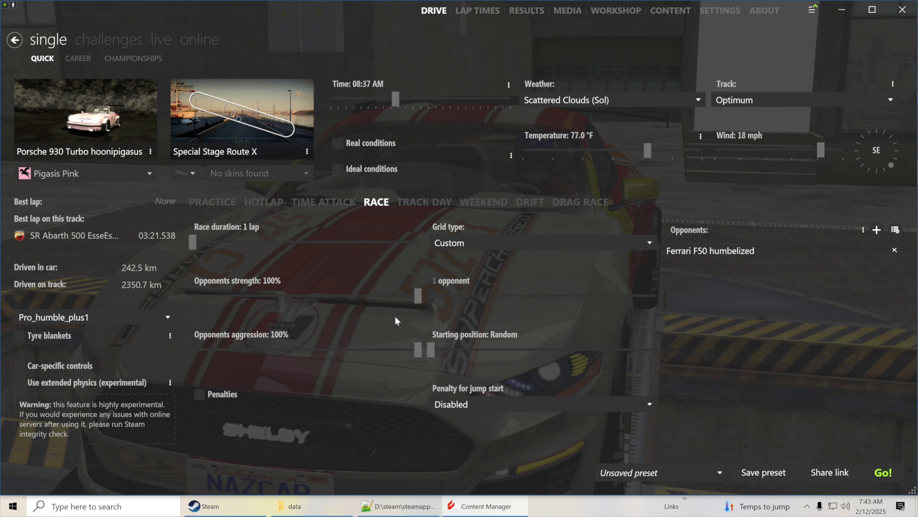
{"action": "mouse_move", "coordinate": [199, 242]}
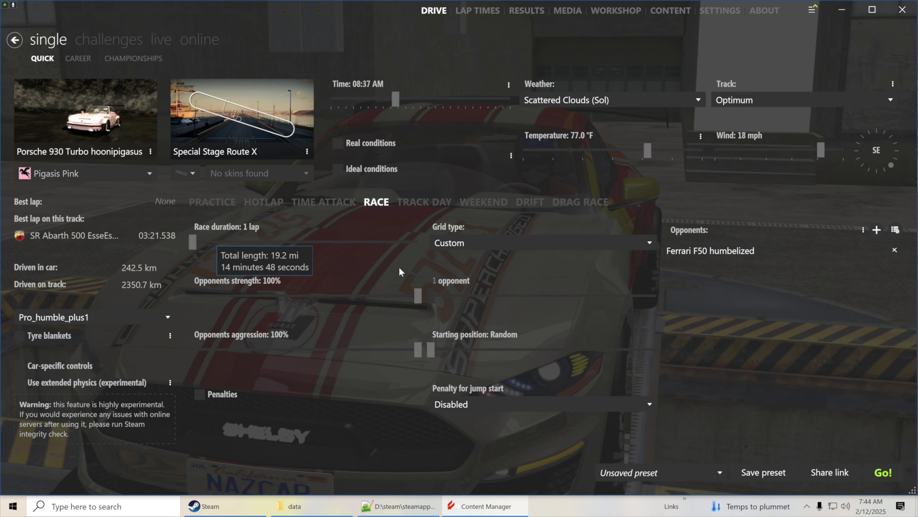
Launch the race and load the Hoonapigasis 1 pitstop setup for gt_special_route_x
{"action": "left_click", "coordinate": [883, 474]}
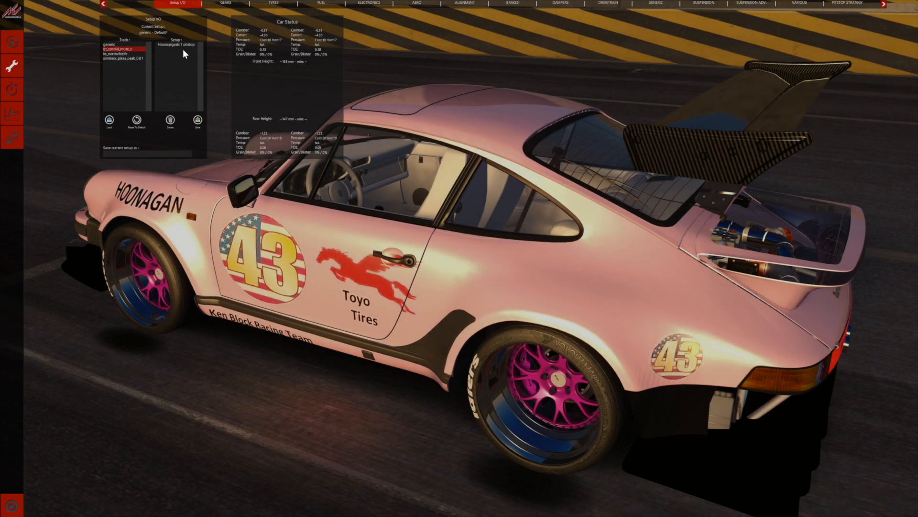
{"action": "left_click", "coordinate": [183, 44]}
{"action": "left_click", "coordinate": [110, 122]}
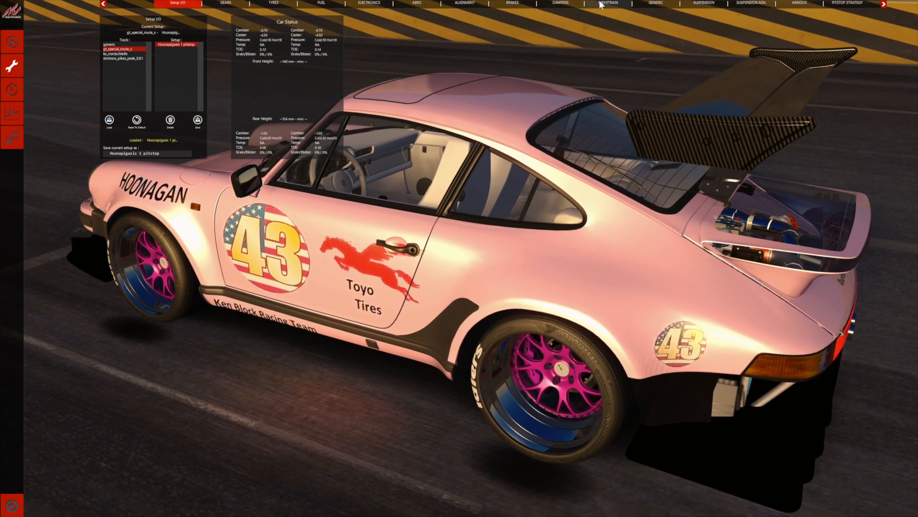
Raise the suspension wheel rates of the right and left rear wheels to matching values
{"action": "left_click", "coordinate": [710, 4]}
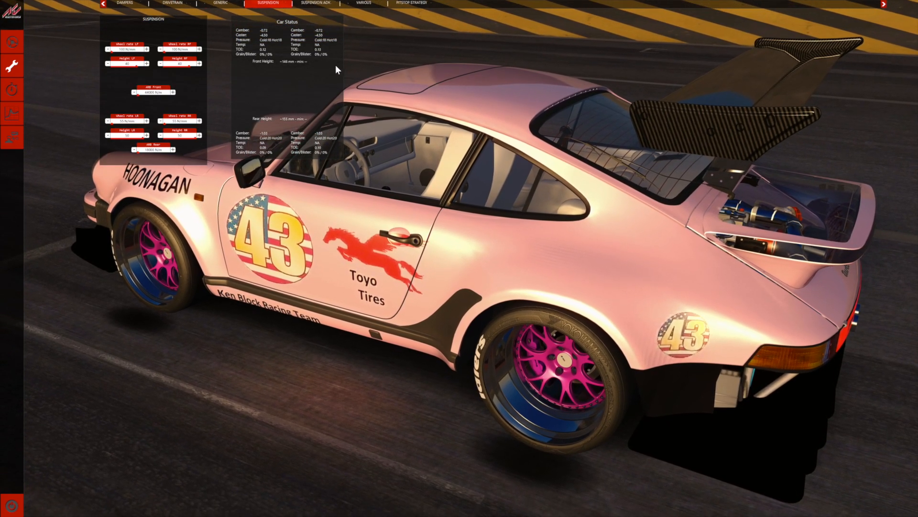
{"action": "left_click", "coordinate": [199, 121]}
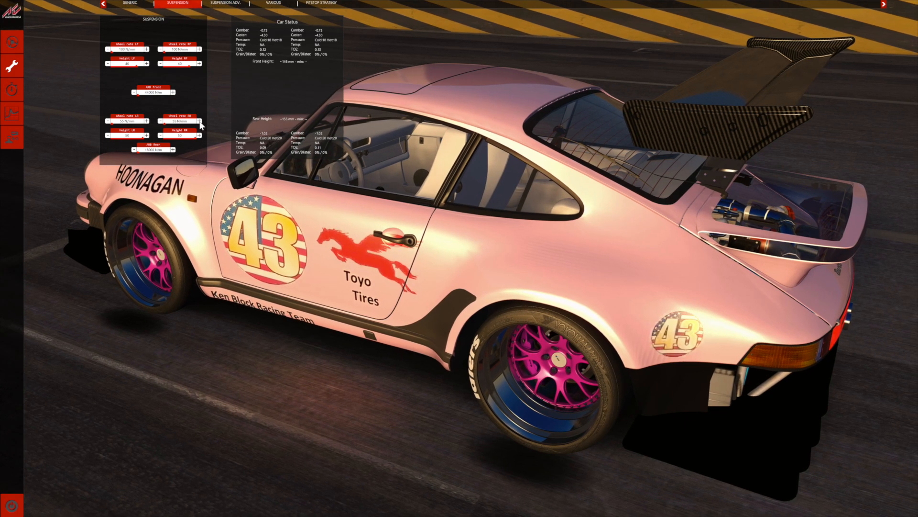
{"action": "left_click", "coordinate": [199, 121]}
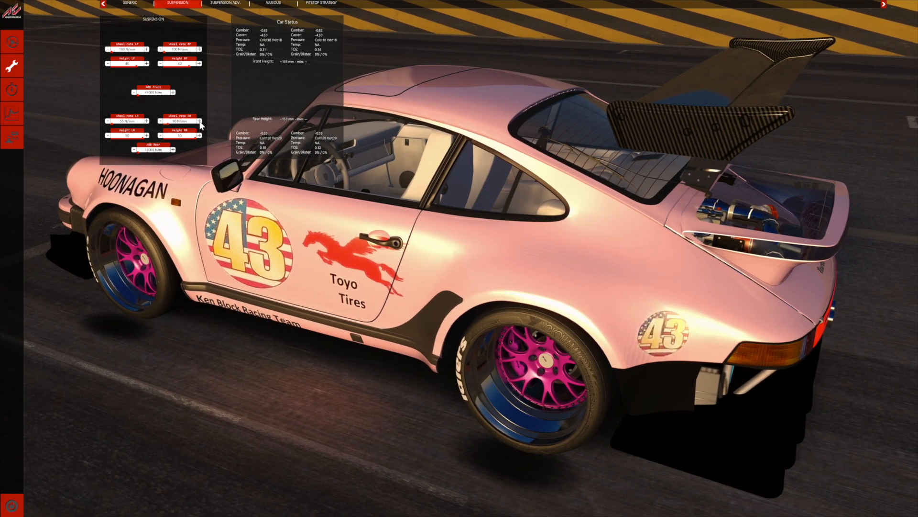
{"action": "left_click", "coordinate": [199, 121]}
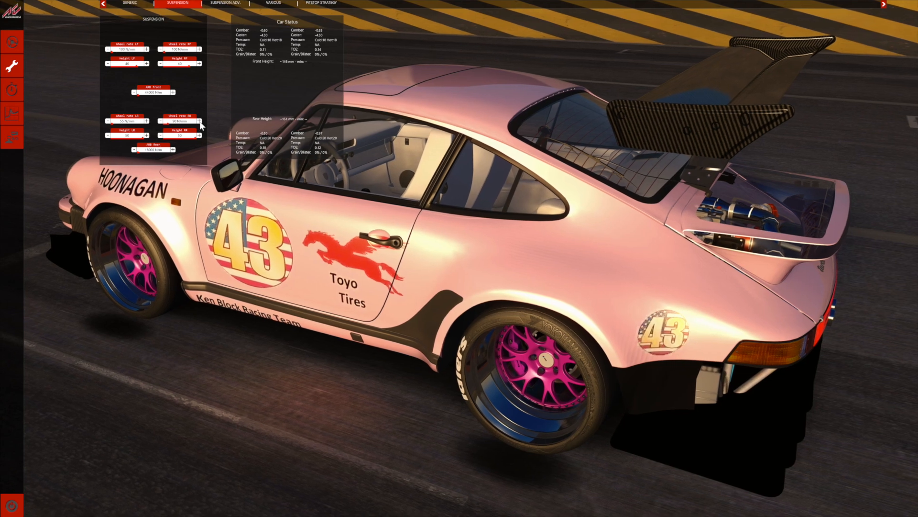
{"action": "left_click", "coordinate": [147, 121]}
{"action": "left_click", "coordinate": [147, 121]}
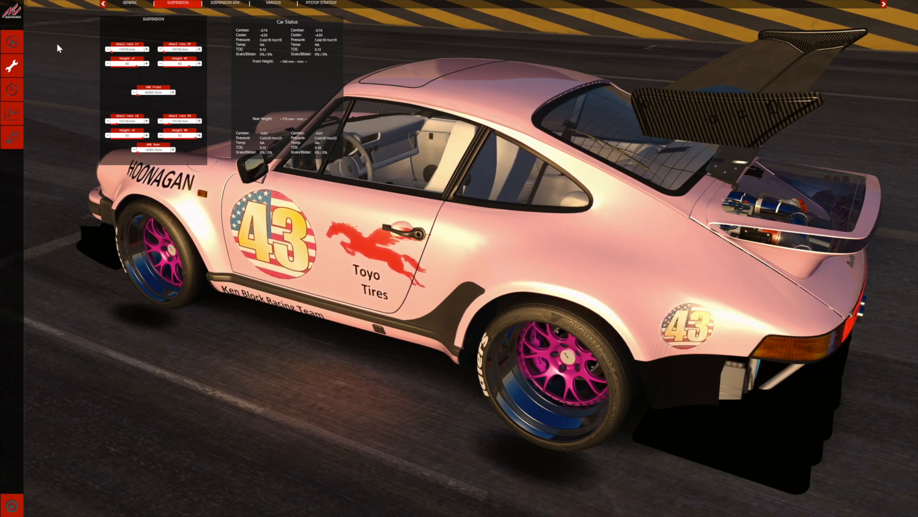
Save the current car setup for gt_special_route_x as "Hoonapigasis 1 pitstop rait hike" and load it
{"action": "left_click", "coordinate": [104, 4]}
{"action": "left_click", "coordinate": [104, 4]}
{"action": "left_click", "coordinate": [103, 4]}
{"action": "left_click", "coordinate": [103, 4]}
{"action": "left_click", "coordinate": [104, 4]}
{"action": "left_click", "coordinate": [104, 4]}
{"action": "left_click", "coordinate": [104, 4]}
{"action": "left_click", "coordinate": [103, 4]}
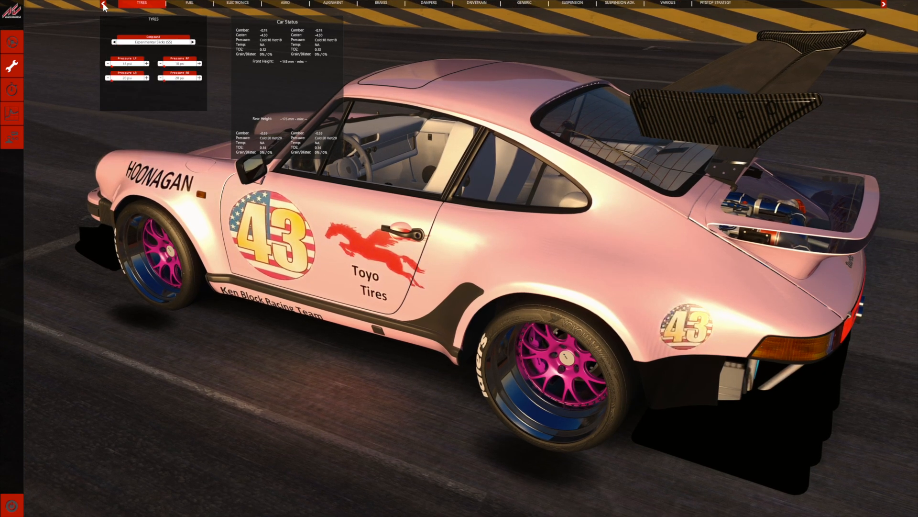
{"action": "left_click", "coordinate": [104, 4]}
{"action": "left_click", "coordinate": [104, 4]}
{"action": "left_click", "coordinate": [104, 4]}
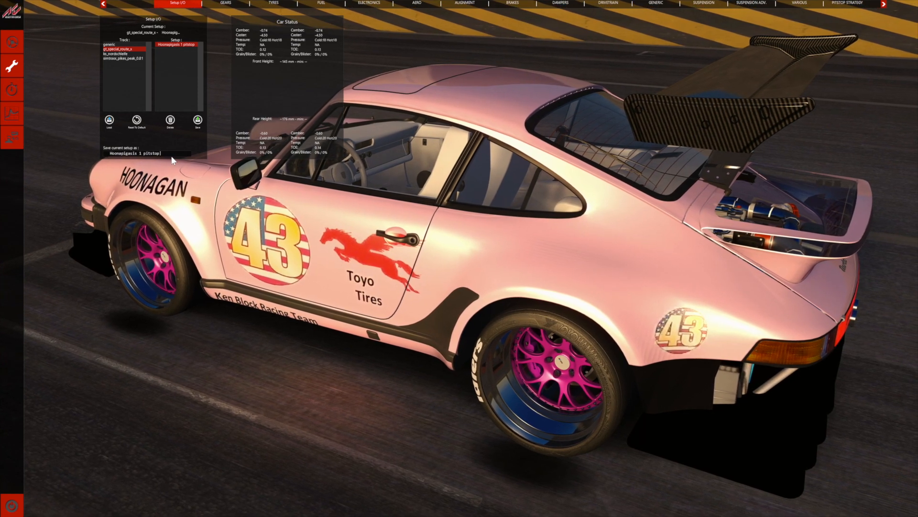
{"action": "type", "text": "rait"}
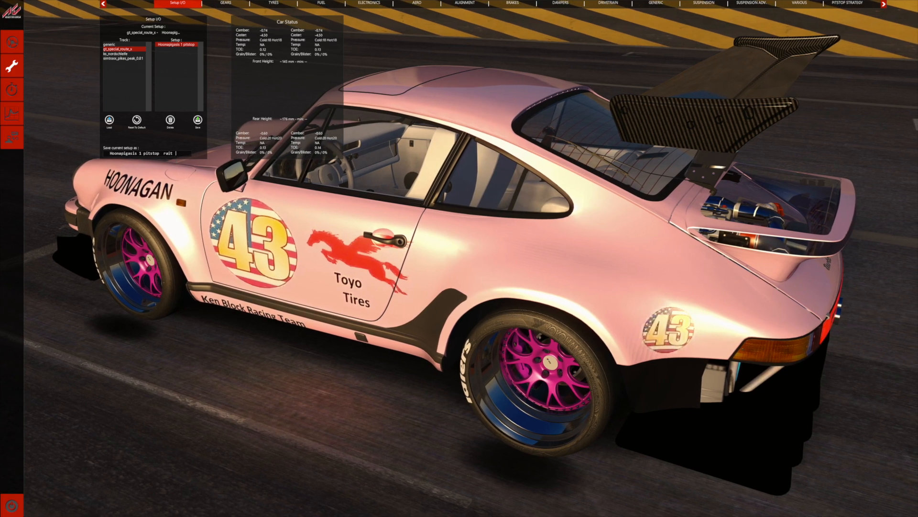
{"action": "type", "text": " hike"}
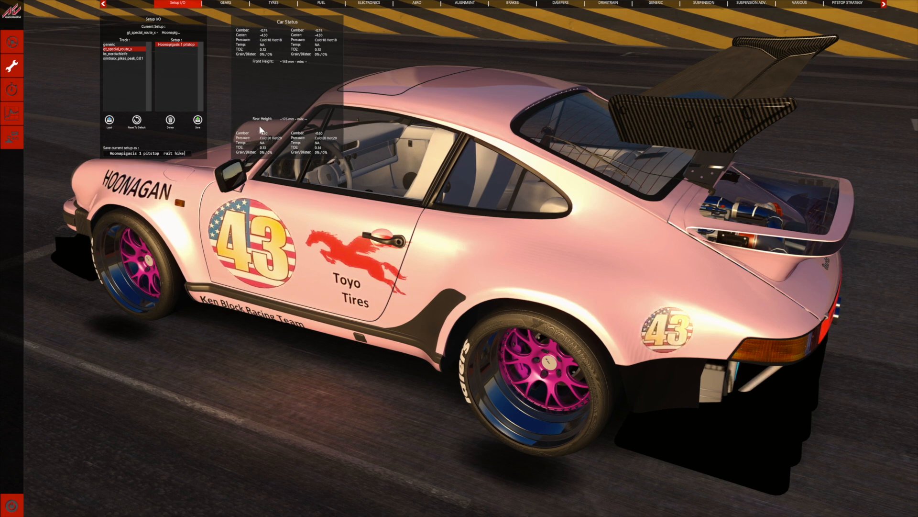
{"action": "left_click", "coordinate": [198, 119]}
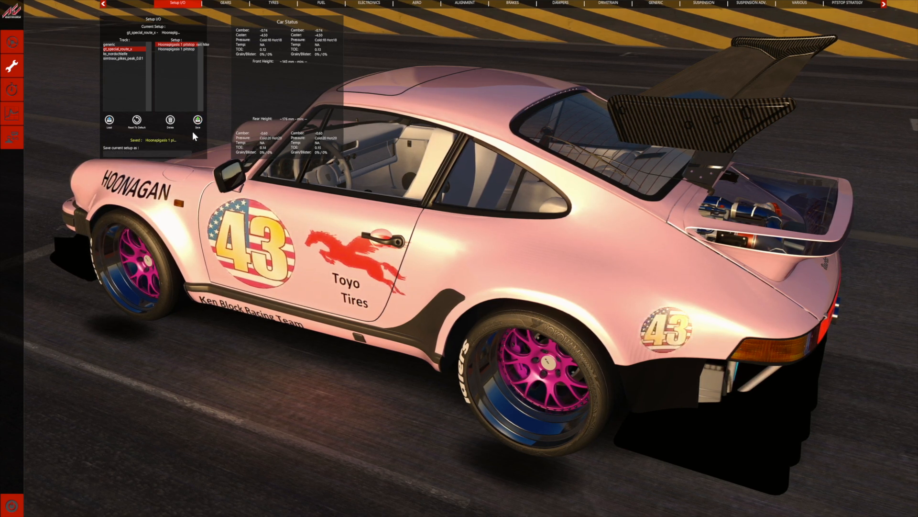
{"action": "left_click", "coordinate": [110, 120]}
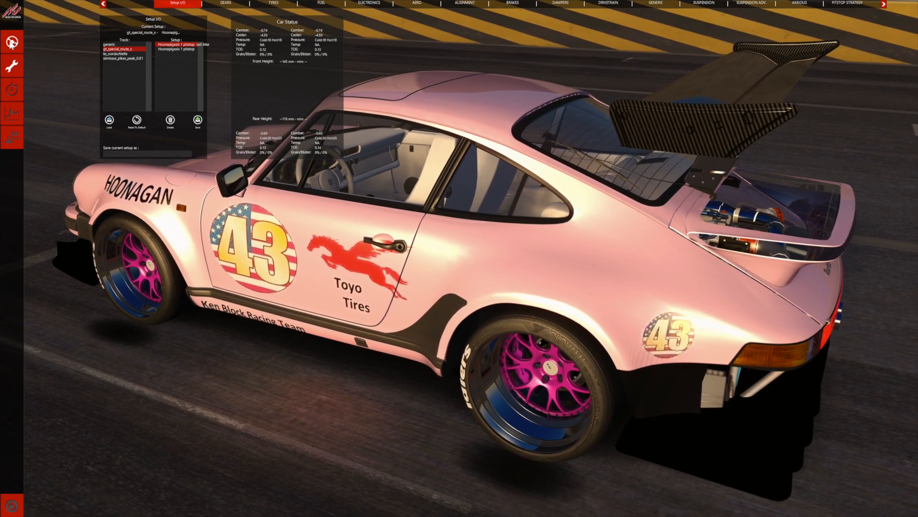
Drive the race on Special Stage Route X, exit the session and dismiss the race result
{"action": "left_click", "coordinate": [11, 43]}
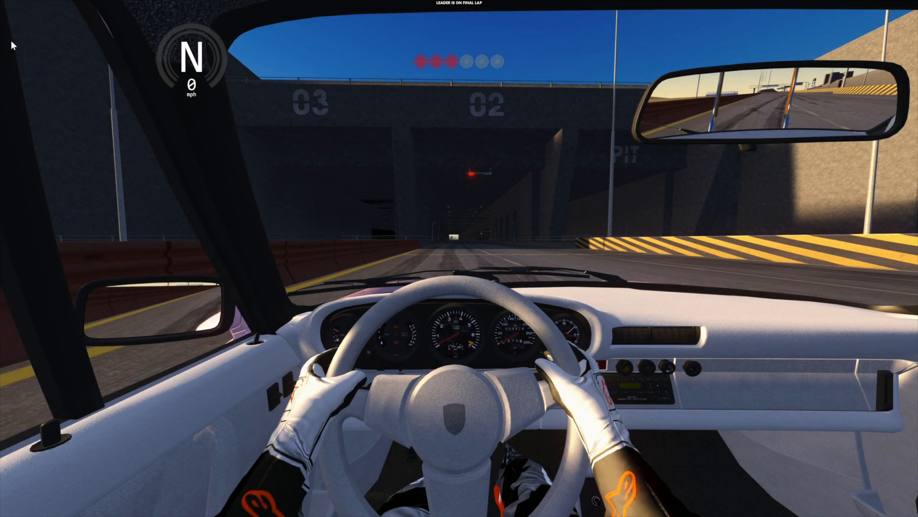
{"action": "key", "text": "1"}
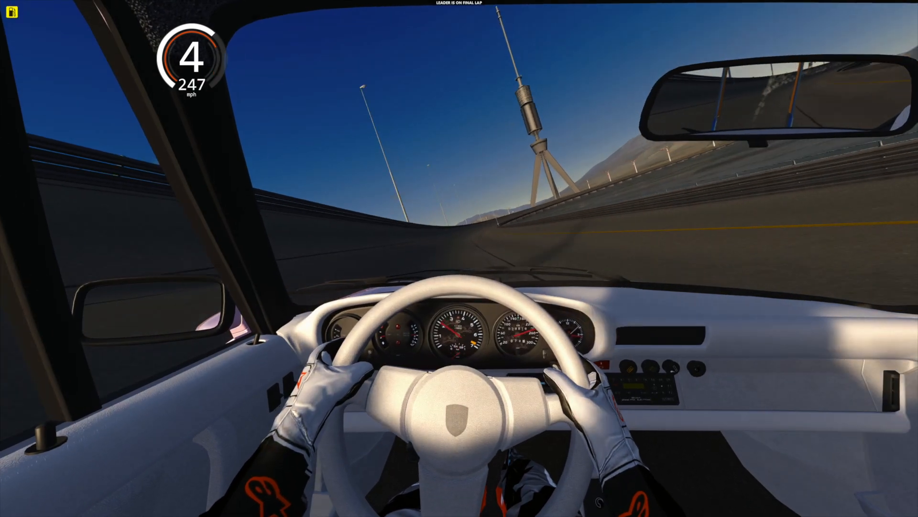
{"action": "key", "text": "Escape"}
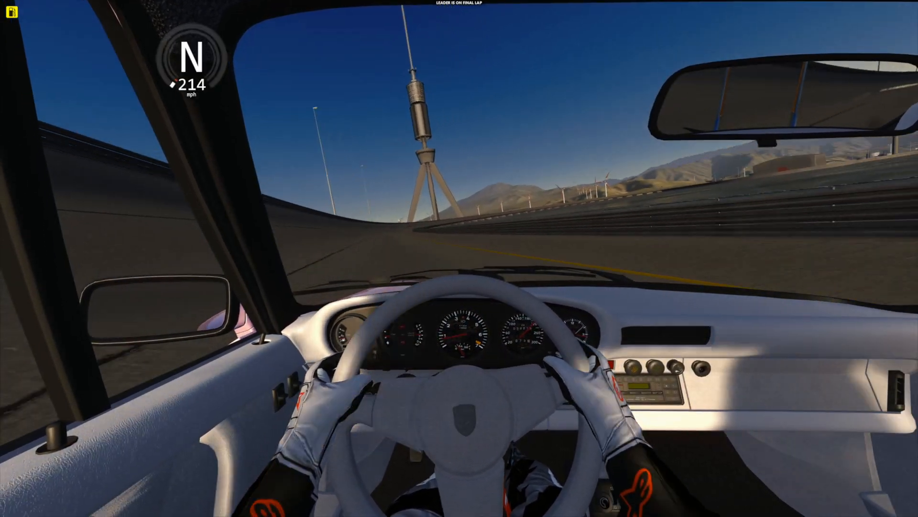
{"action": "key", "text": "Escape"}
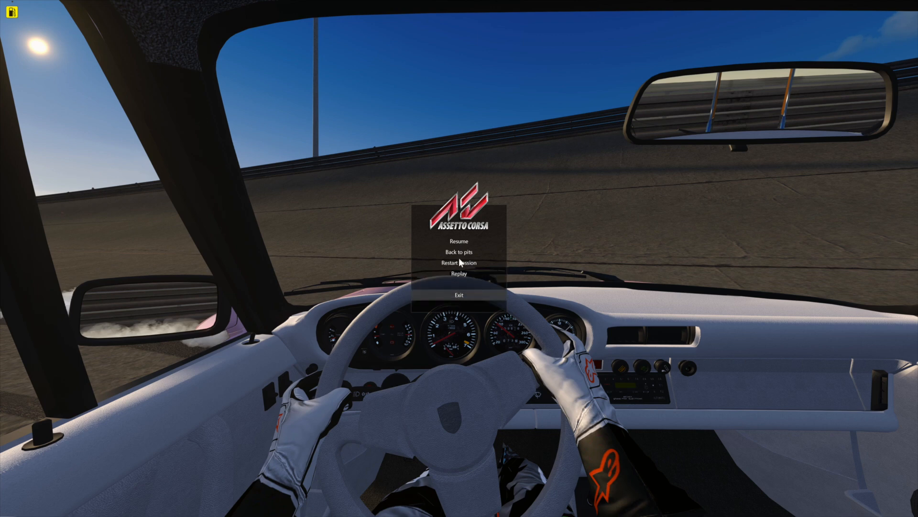
{"action": "left_click", "coordinate": [459, 294]}
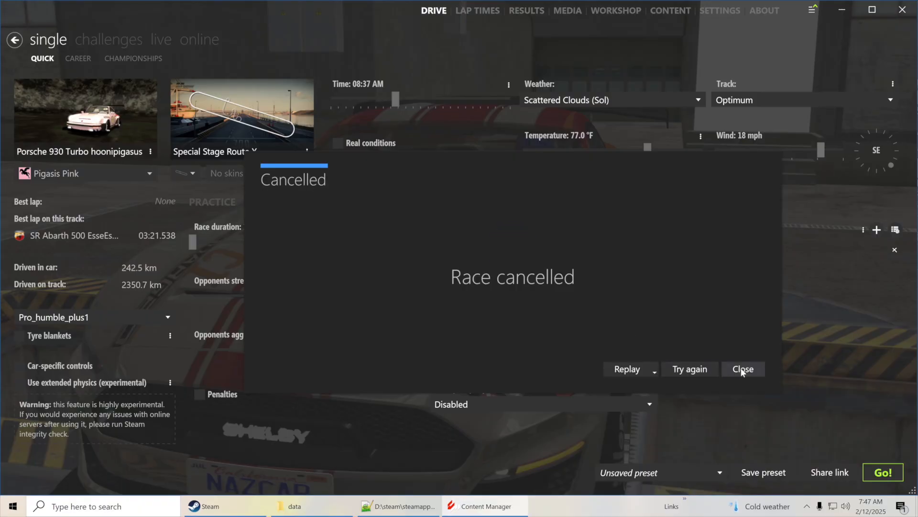
{"action": "left_click", "coordinate": [742, 369]}
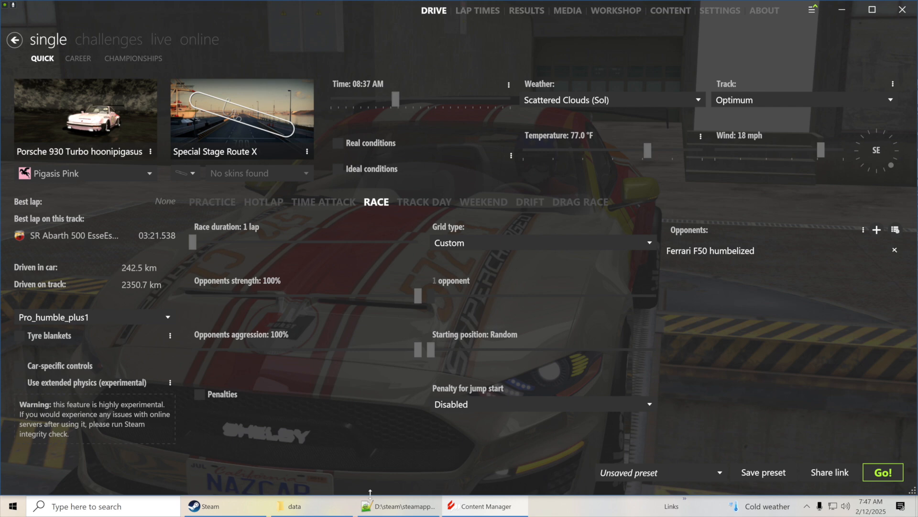
Open the Porsche's drivetrain.ini in Notepad++, set the clutch MAX_TORQUE to 6800 and save the file
{"action": "left_click", "coordinate": [313, 508]}
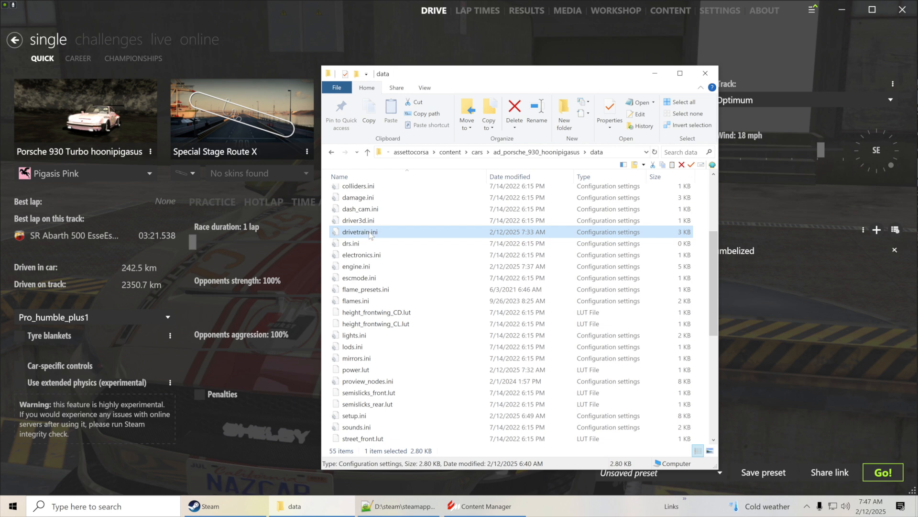
{"action": "right_click", "coordinate": [369, 232]}
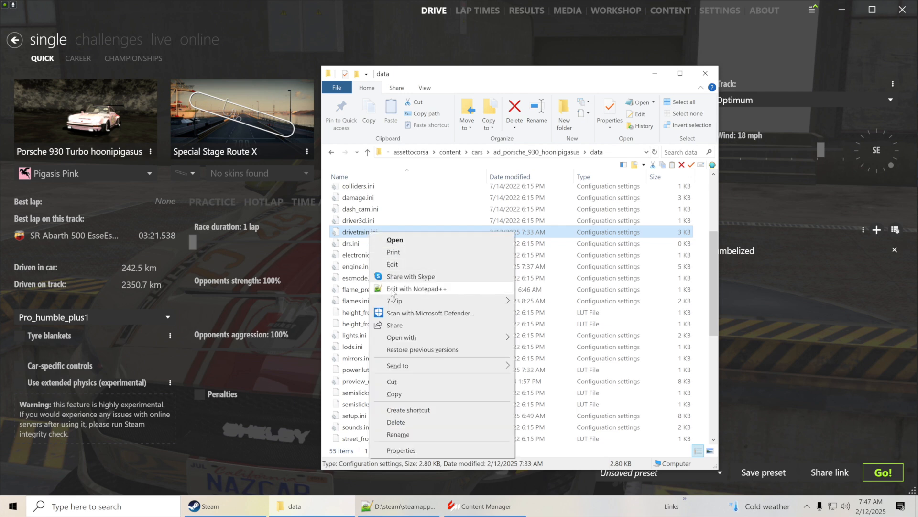
{"action": "left_click", "coordinate": [416, 289]}
{"action": "scroll", "coordinate": [455, 275], "scroll_direction": "down", "scroll_amount": 2}
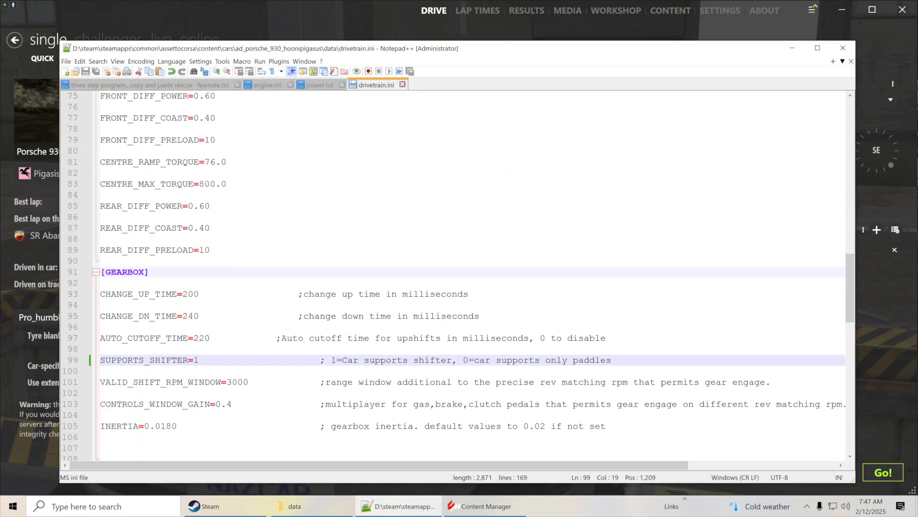
{"action": "scroll", "coordinate": [454, 275], "scroll_direction": "down", "scroll_amount": 4}
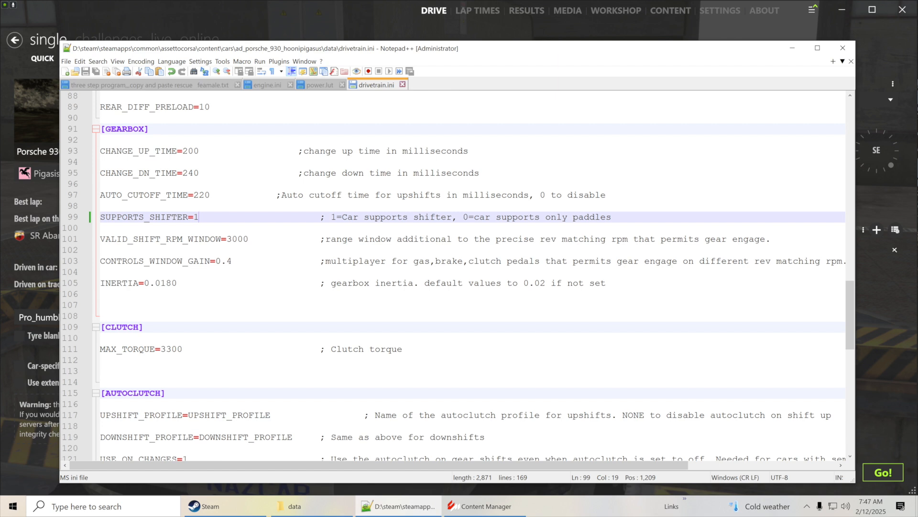
{"action": "left_click_drag", "start_coordinate": [172, 349], "coordinate": [164, 353]}
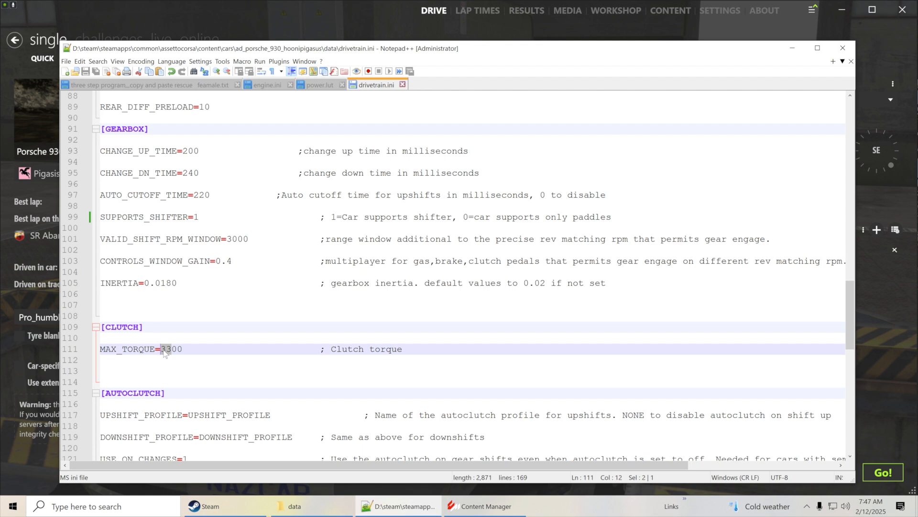
{"action": "type", "text": "68"}
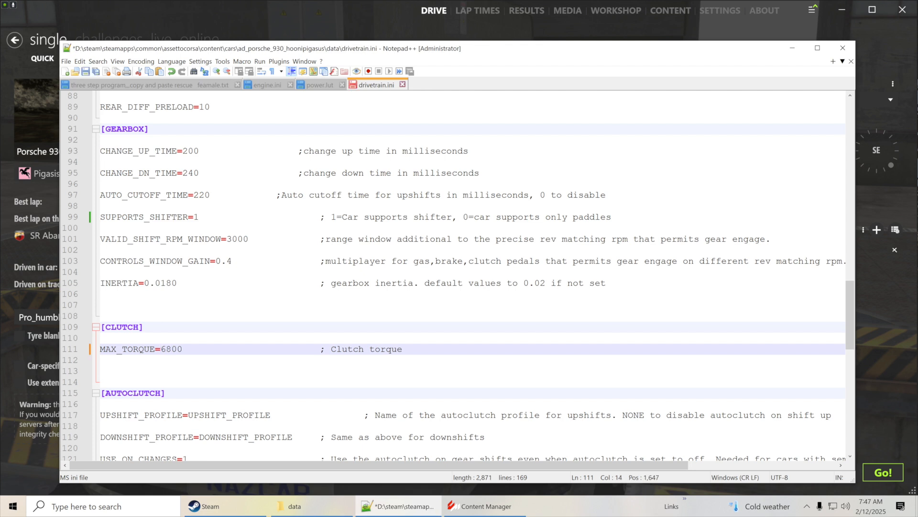
{"action": "key", "text": "ctrl+s"}
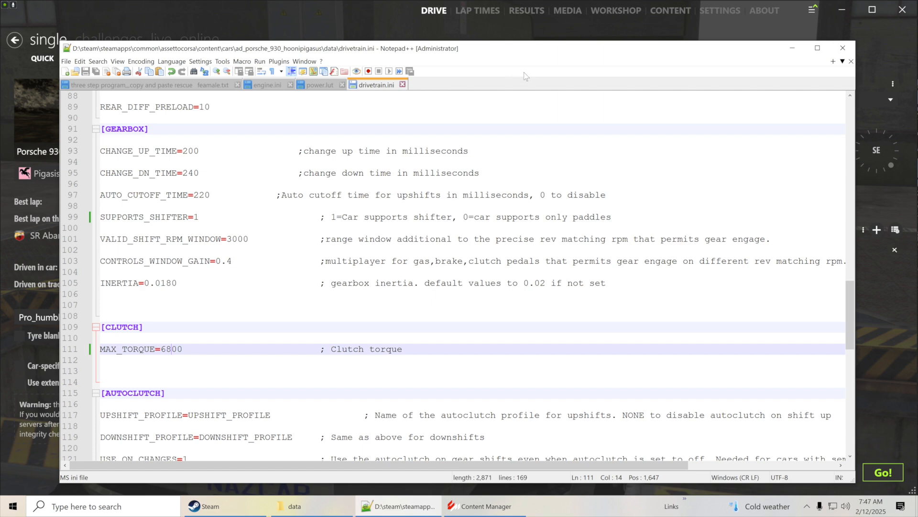
{"action": "left_click", "coordinate": [790, 48]}
Open the car's setup.ini in Notepad++ and set MIN to 1 for both the front WING_1 and rear WING_2
{"action": "scroll", "coordinate": [390, 353], "scroll_direction": "down", "scroll_amount": 7}
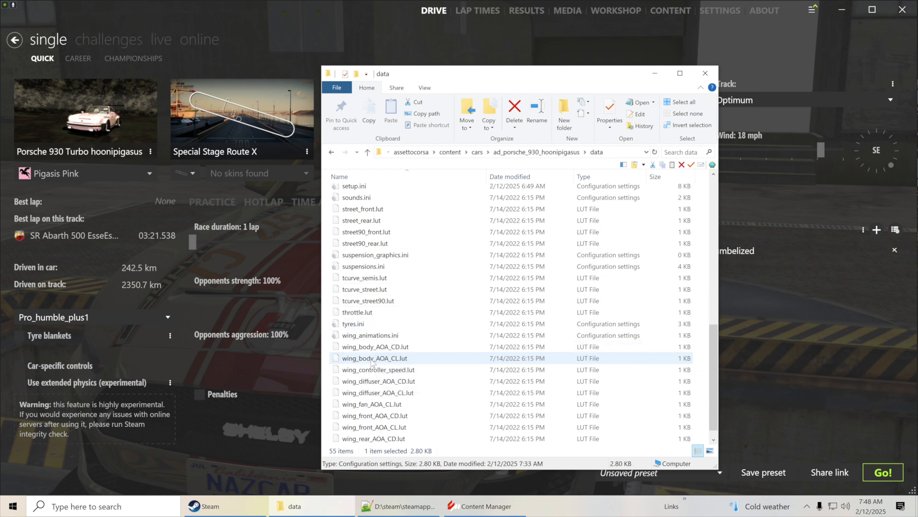
{"action": "scroll", "coordinate": [354, 249], "scroll_direction": "up", "scroll_amount": 1}
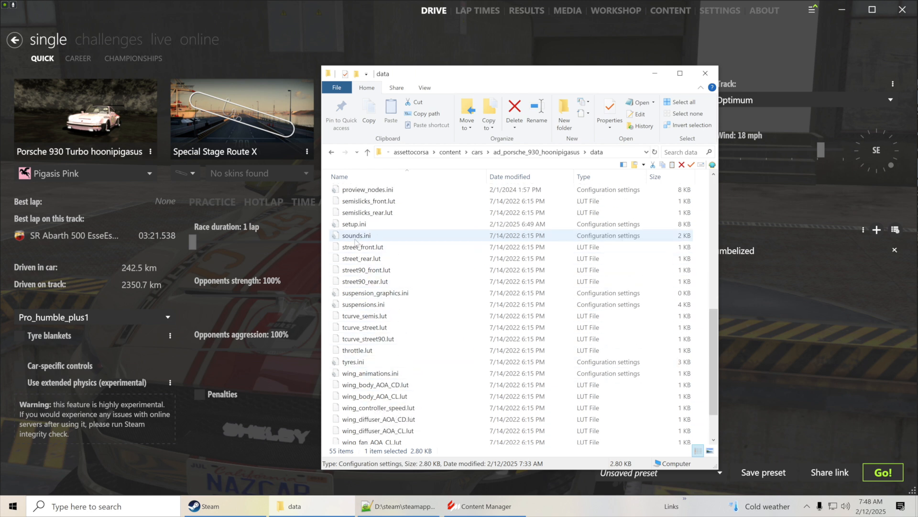
{"action": "right_click", "coordinate": [348, 224]}
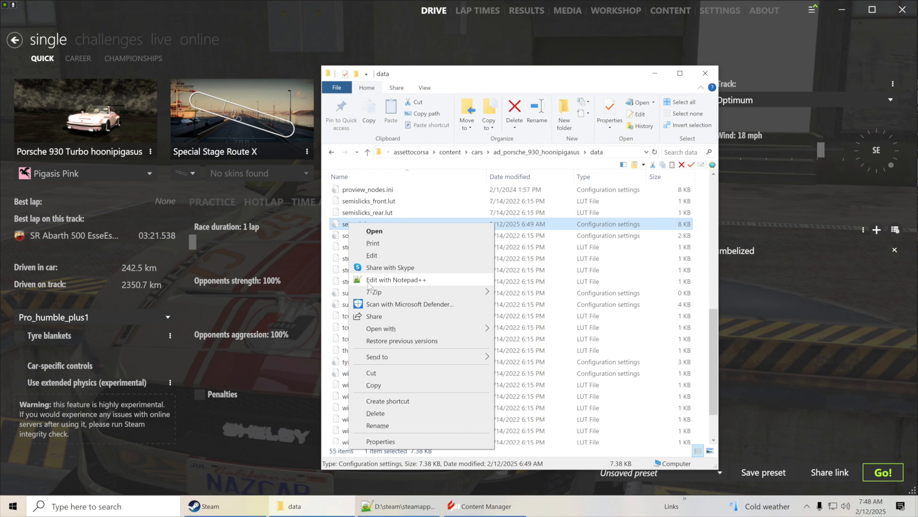
{"action": "left_click", "coordinate": [396, 279]}
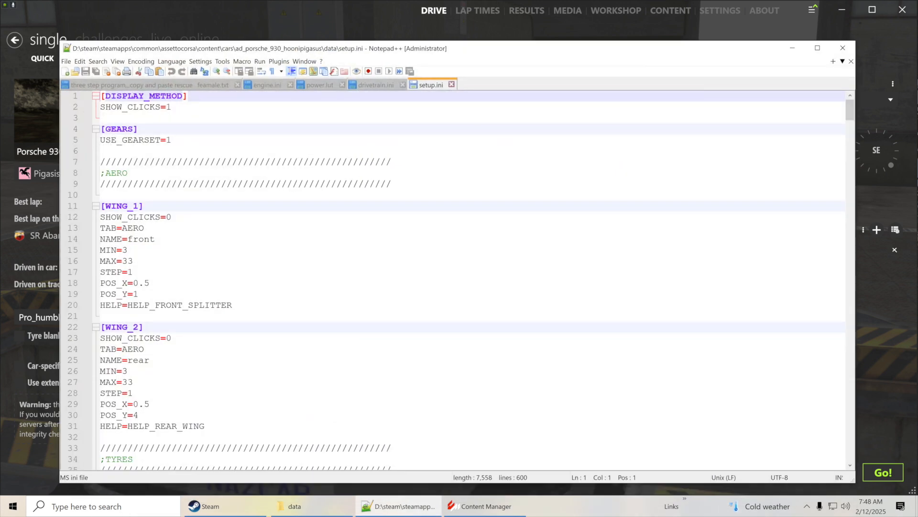
{"action": "left_click_drag", "start_coordinate": [128, 250], "coordinate": [123, 250]}
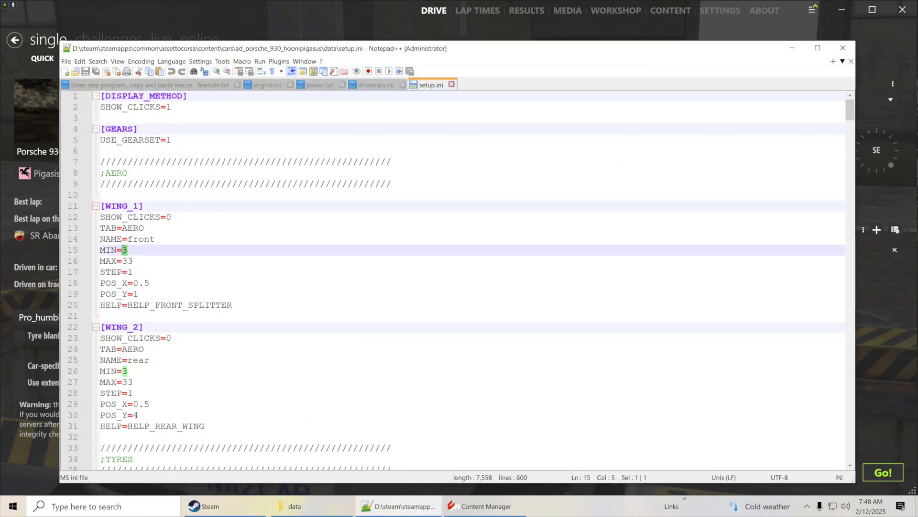
{"action": "type", "text": "1"}
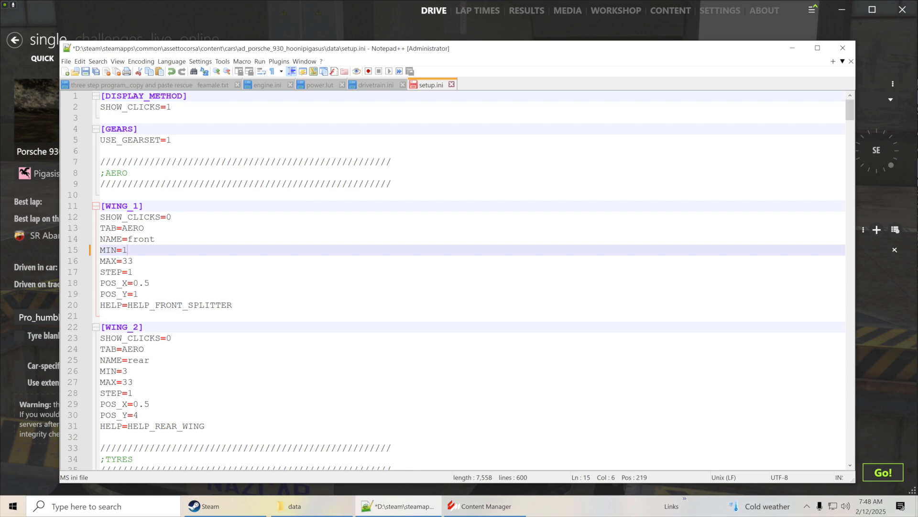
{"action": "left_click_drag", "start_coordinate": [128, 372], "coordinate": [123, 372]}
{"action": "type", "text": "1"}
Set MAX to 13 for both the front WING_1 and rear WING_2 sections
{"action": "left_click_drag", "start_coordinate": [128, 261], "coordinate": [122, 261]}
{"action": "type", "text": "1"}
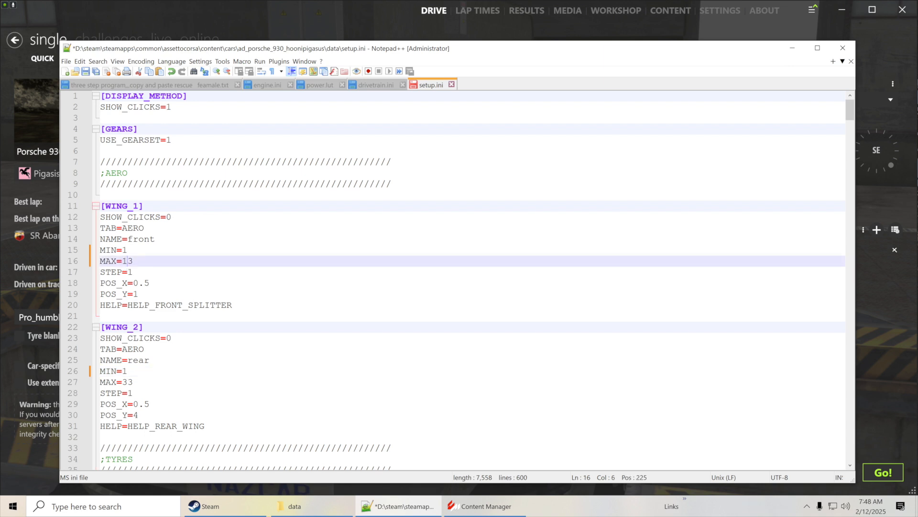
{"action": "left_click_drag", "start_coordinate": [128, 382], "coordinate": [122, 382]}
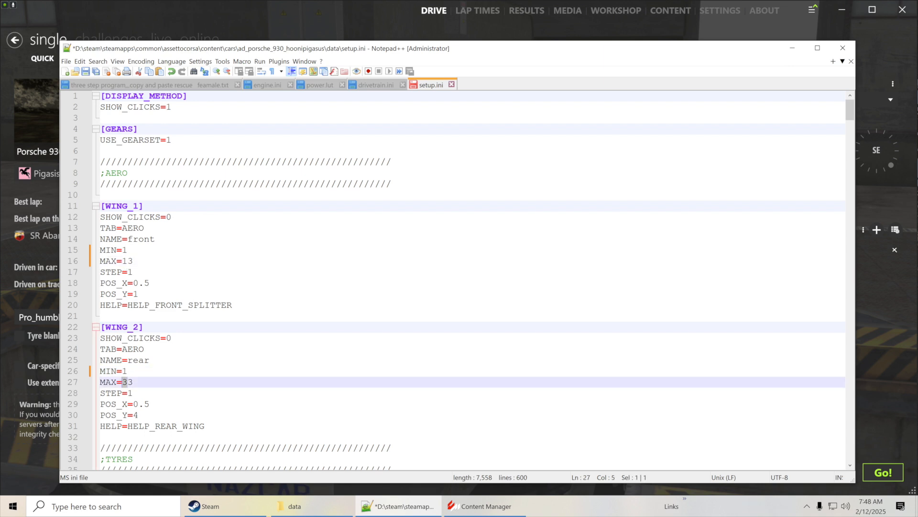
{"action": "type", "text": "1"}
Review the tyre pressure, spring rate and rod length ranges in setup.ini, and save the file
{"action": "scroll", "coordinate": [453, 280], "scroll_direction": "down", "scroll_amount": 6}
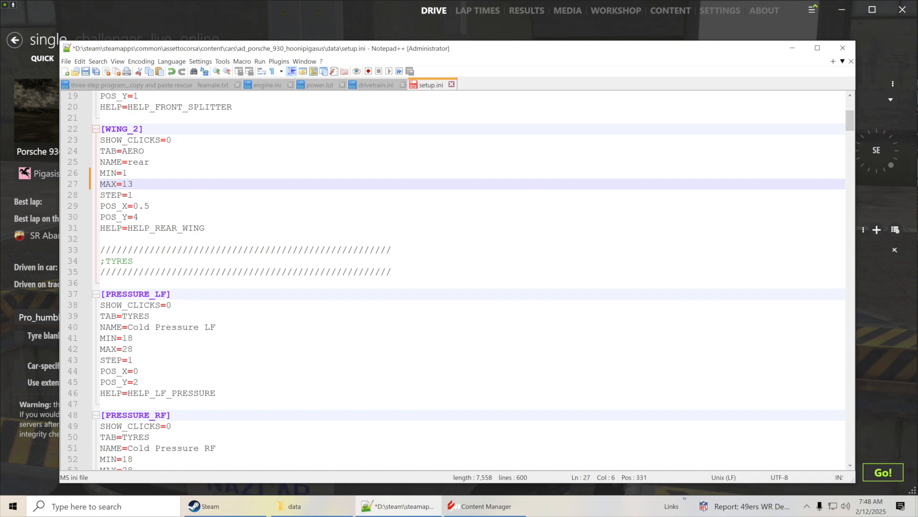
{"action": "scroll", "coordinate": [452, 280], "scroll_direction": "down", "scroll_amount": 8}
{"action": "scroll", "coordinate": [453, 280], "scroll_direction": "down", "scroll_amount": 9}
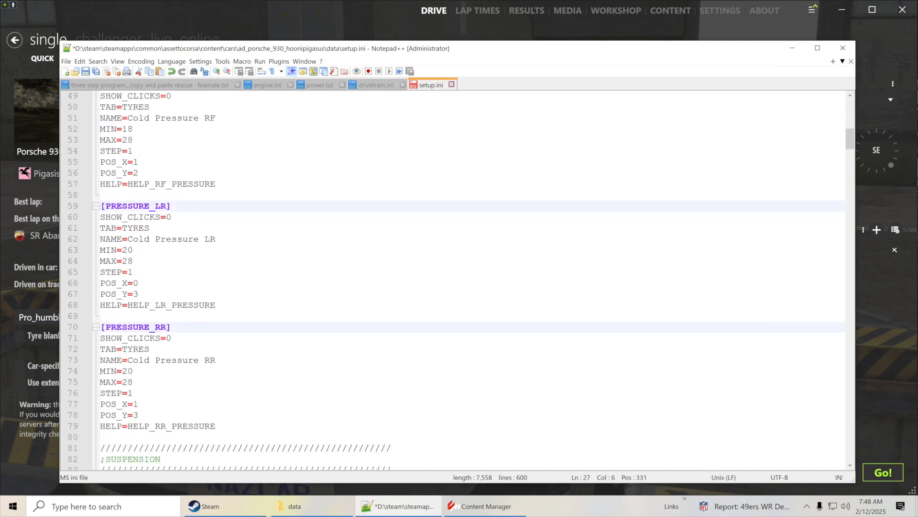
{"action": "scroll", "coordinate": [453, 280], "scroll_direction": "down", "scroll_amount": 5}
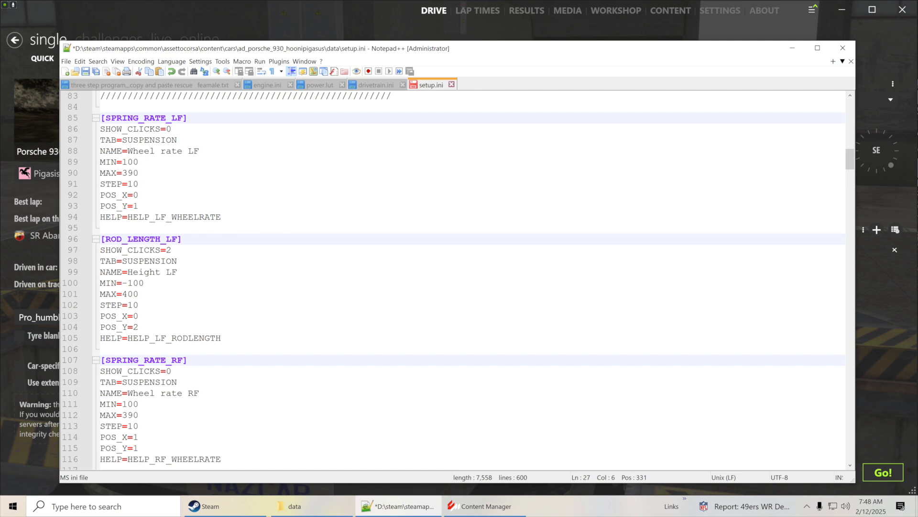
{"action": "scroll", "coordinate": [454, 280], "scroll_direction": "down", "scroll_amount": 9}
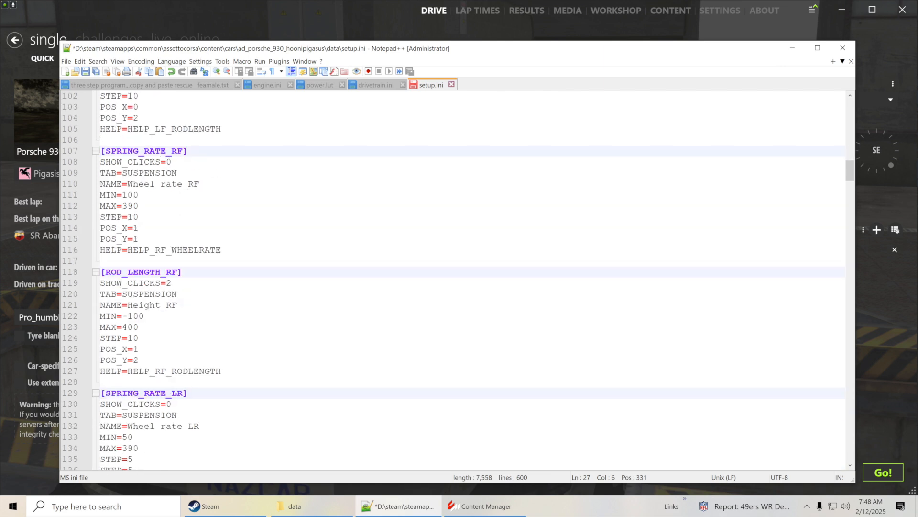
{"action": "scroll", "coordinate": [454, 280], "scroll_direction": "down", "scroll_amount": 2}
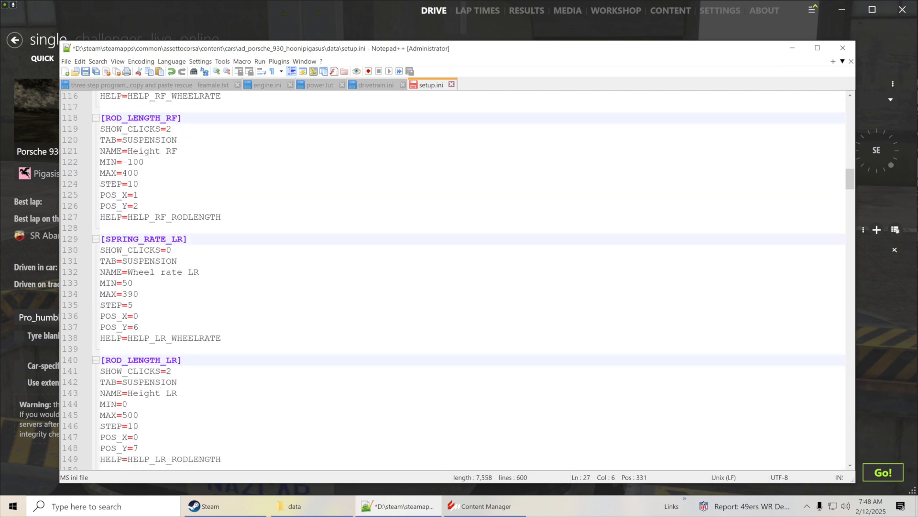
{"action": "left_click_drag", "start_coordinate": [134, 294], "coordinate": [122, 294]}
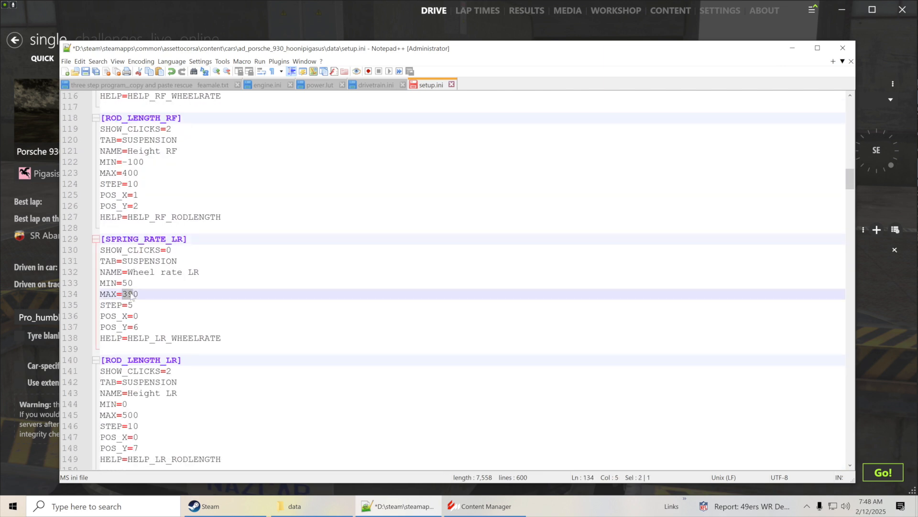
{"action": "left_click", "coordinate": [222, 217]}
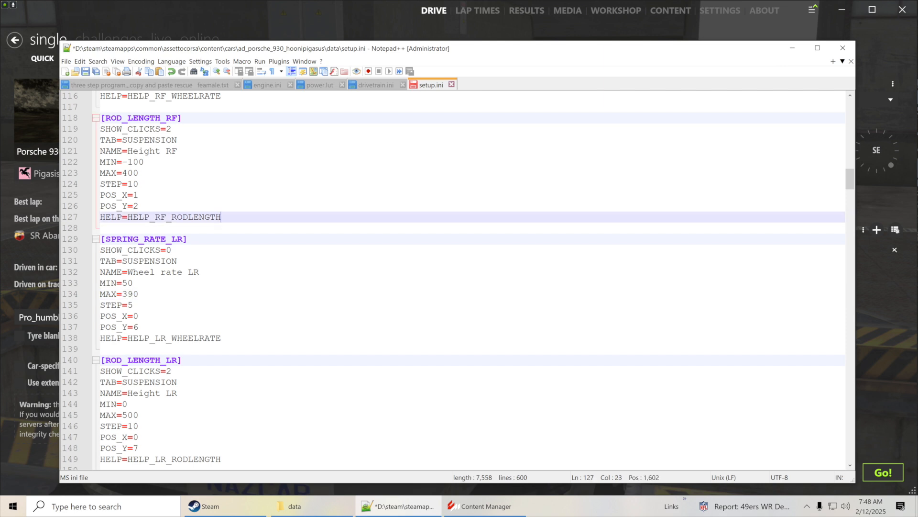
{"action": "left_click", "coordinate": [86, 72]}
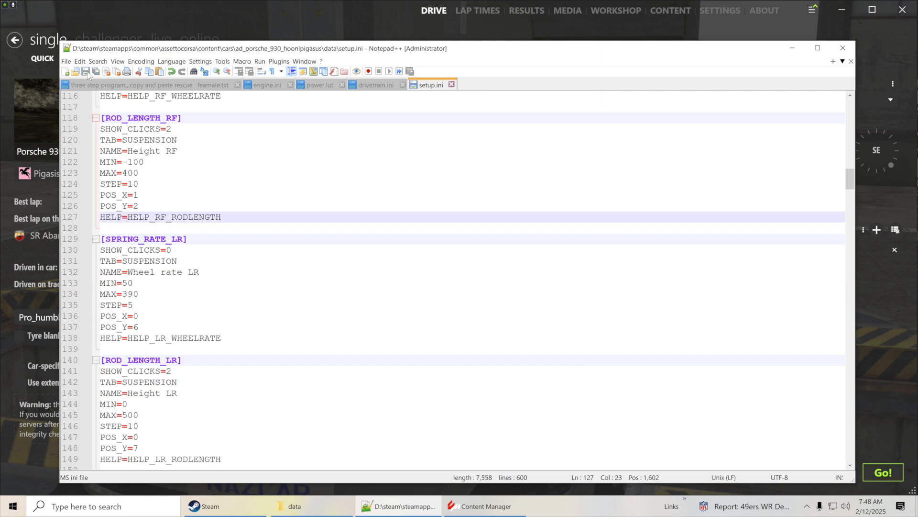
Get Notepad++ and the car's data folder out of the way and start the quick race on Special Stage Route X
{"action": "left_click", "coordinate": [792, 48]}
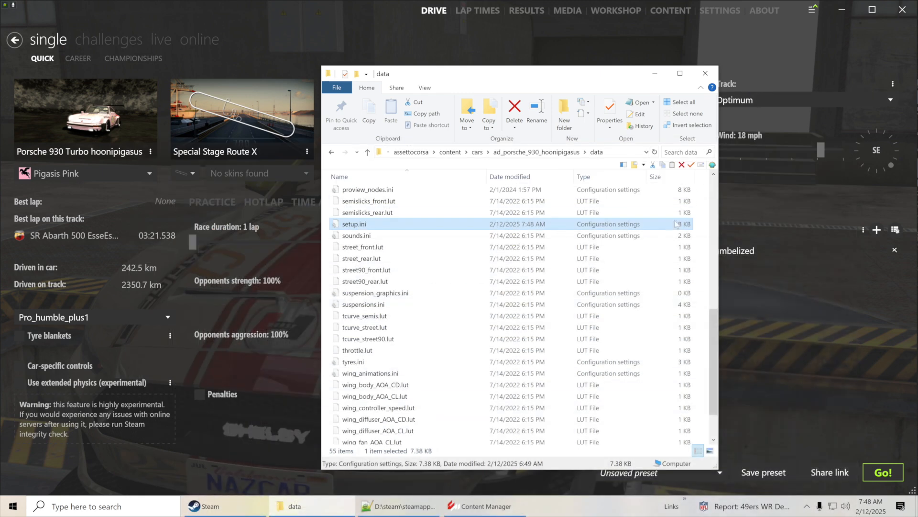
{"action": "left_click", "coordinate": [655, 73]}
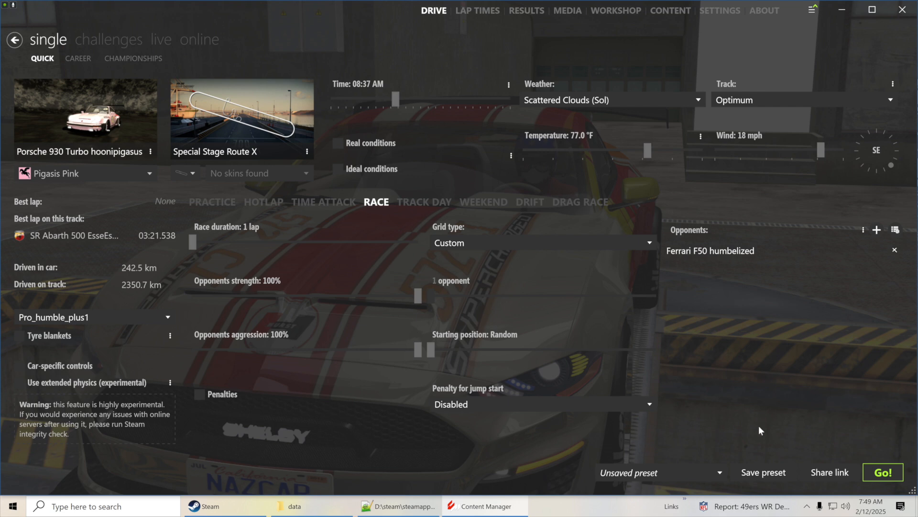
{"action": "left_click", "coordinate": [882, 473]}
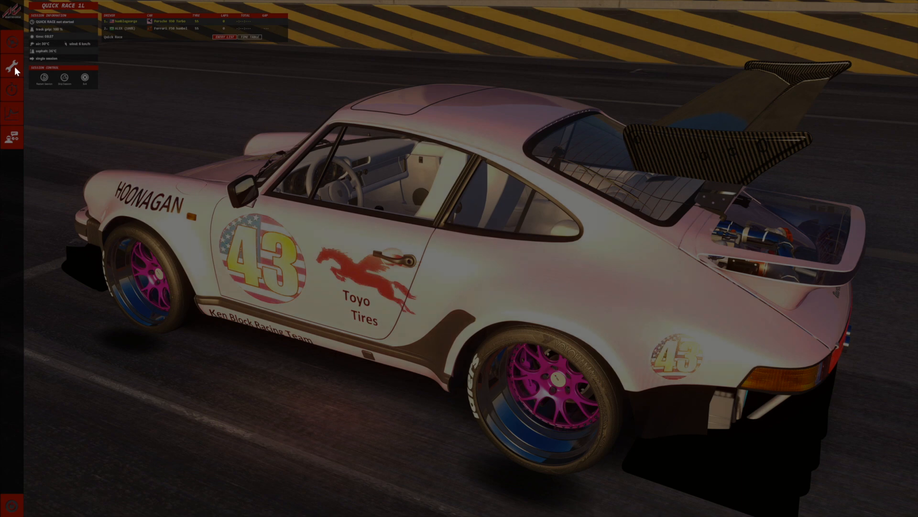
Load the Porsche's saved setup "Hoonapigasis 1 pitstop" for Special Stage Route X
{"action": "left_click", "coordinate": [14, 66]}
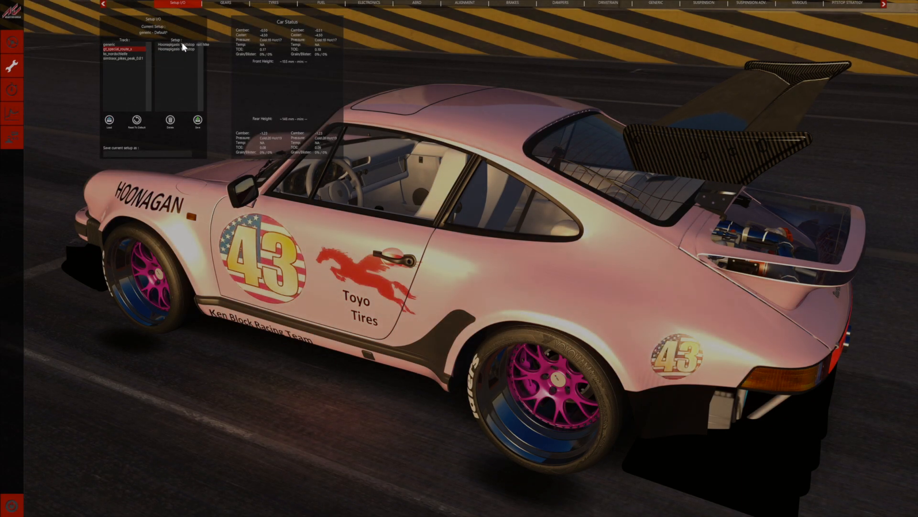
{"action": "left_click", "coordinate": [188, 49]}
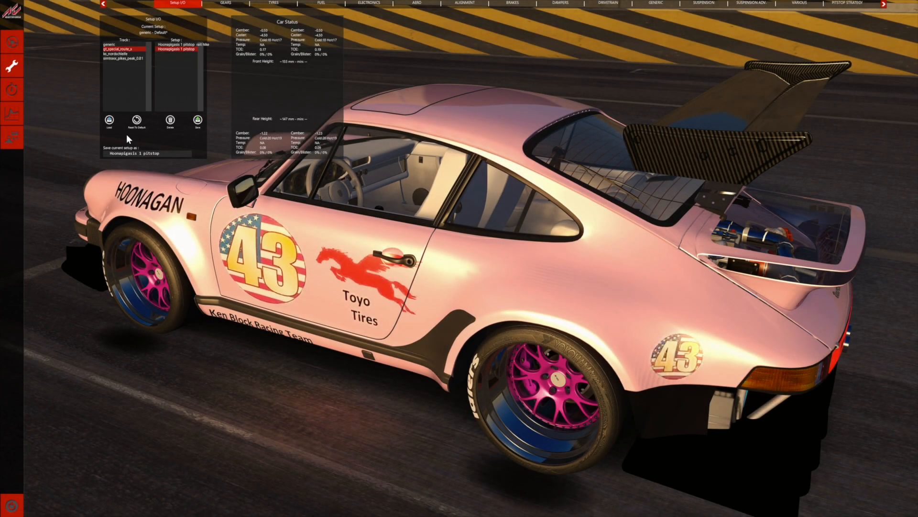
{"action": "left_click", "coordinate": [109, 119]}
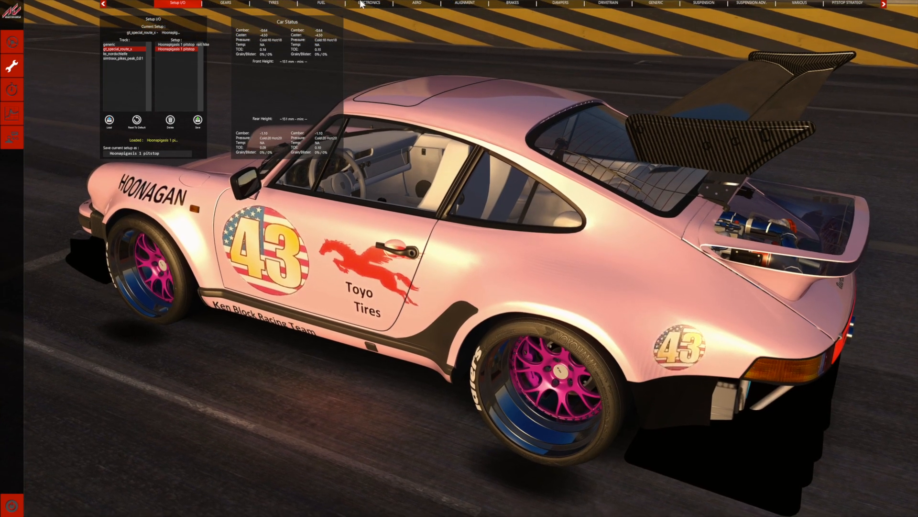
Lower the front and rear wing angles in the car's aero setup
{"action": "left_click", "coordinate": [418, 3]}
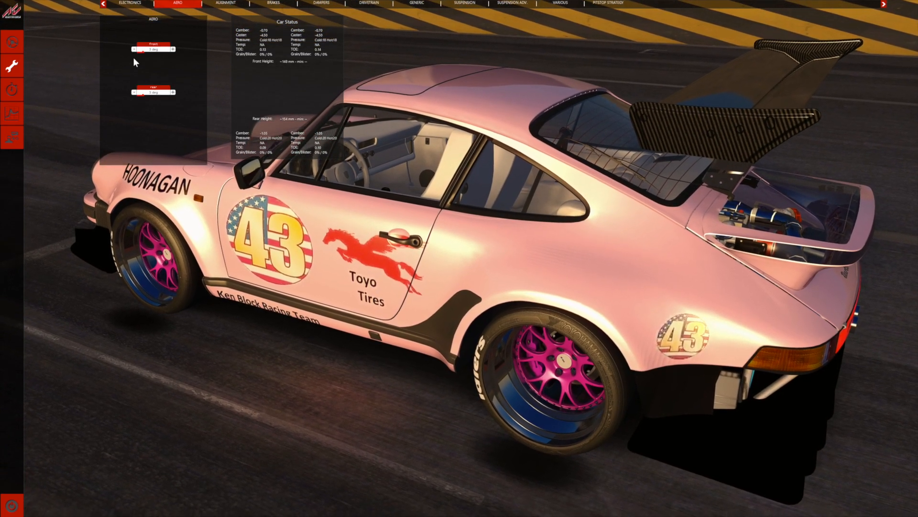
{"action": "left_click", "coordinate": [134, 50]}
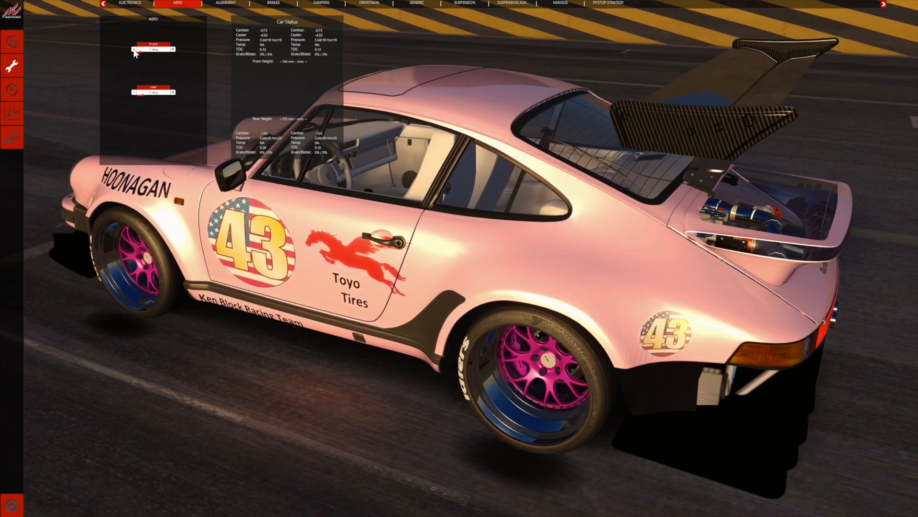
{"action": "left_click", "coordinate": [134, 92]}
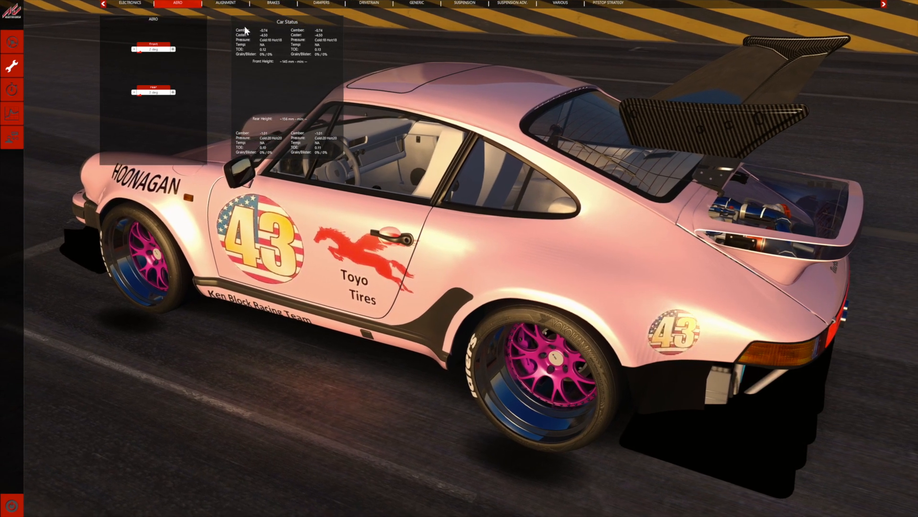
Increase the rear wheel rates and raise the suspension travel range at both rear wheels
{"action": "left_click", "coordinate": [465, 3]}
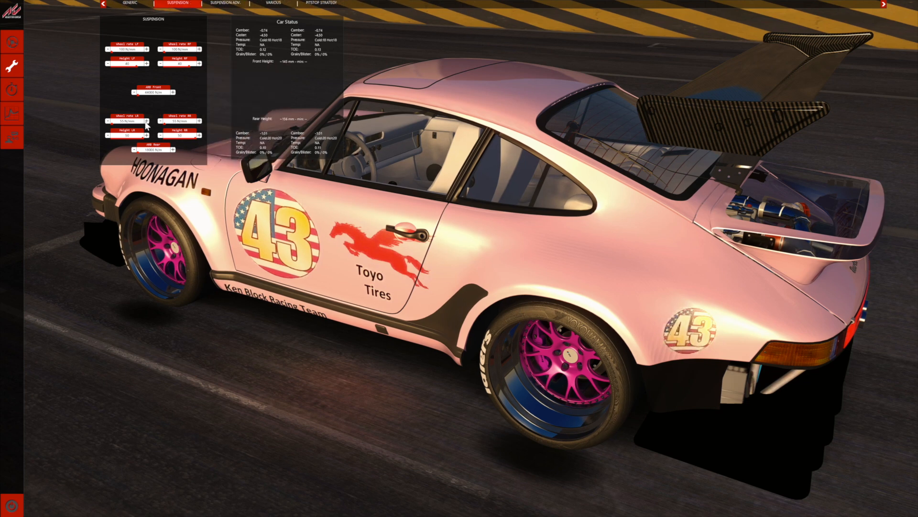
{"action": "left_click", "coordinate": [147, 121]}
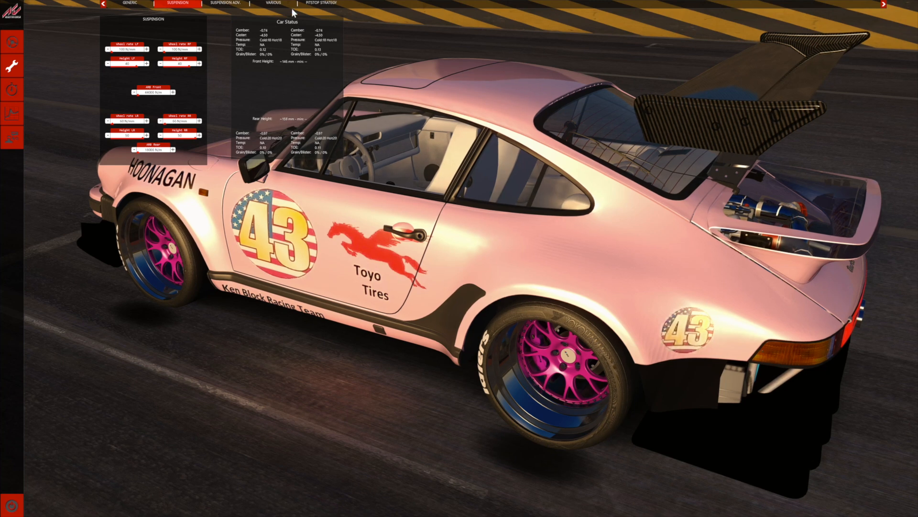
{"action": "left_click", "coordinate": [229, 6]}
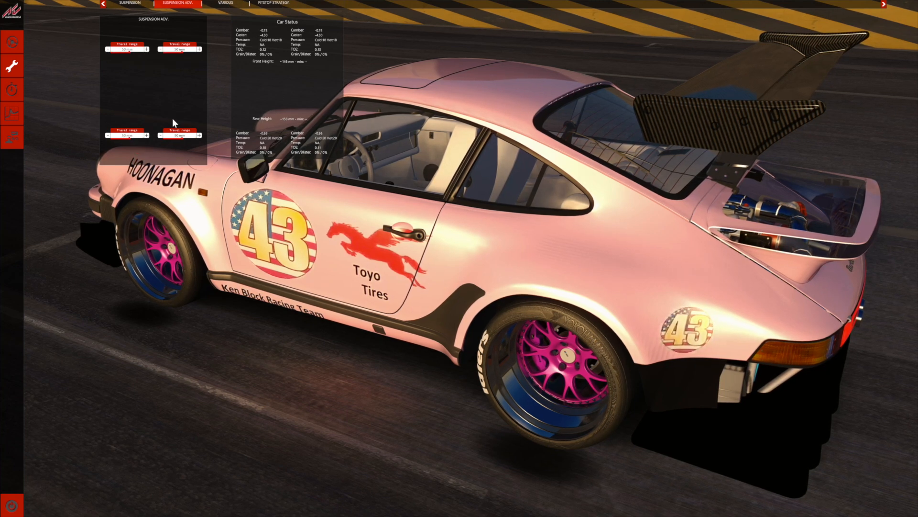
{"action": "left_click", "coordinate": [146, 135]}
{"action": "left_click", "coordinate": [146, 136]}
{"action": "left_click", "coordinate": [147, 135]}
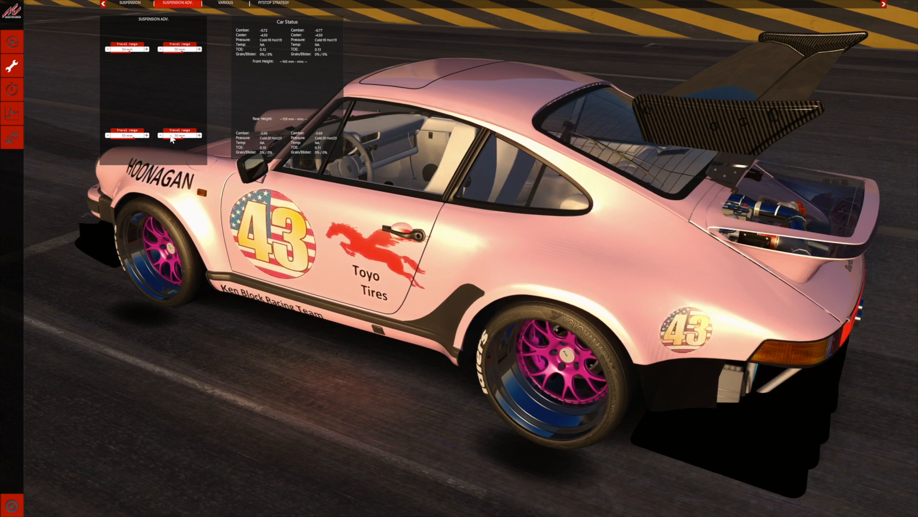
{"action": "left_click", "coordinate": [199, 135]}
{"action": "left_click", "coordinate": [199, 135]}
{"action": "left_click", "coordinate": [199, 135]}
{"action": "left_click", "coordinate": [199, 135]}
{"action": "left_click", "coordinate": [199, 135]}
Raise the suspension travel range at both front wheels
{"action": "left_click", "coordinate": [199, 50]}
{"action": "left_click", "coordinate": [199, 49]}
{"action": "left_click", "coordinate": [199, 49]}
{"action": "left_click", "coordinate": [199, 49]}
{"action": "left_click", "coordinate": [199, 49]}
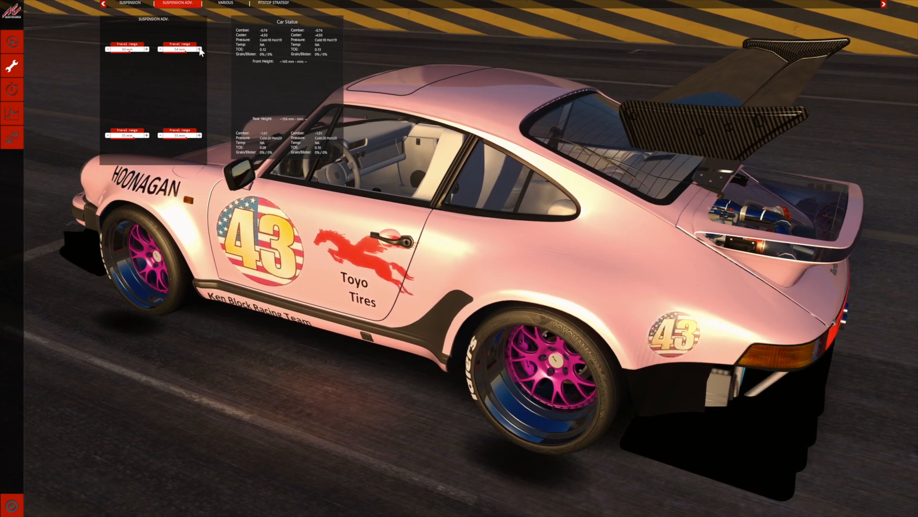
{"action": "left_click", "coordinate": [147, 50]}
{"action": "left_click", "coordinate": [147, 49]}
{"action": "left_click", "coordinate": [147, 49]}
{"action": "left_click", "coordinate": [147, 49]}
{"action": "left_click", "coordinate": [146, 49]}
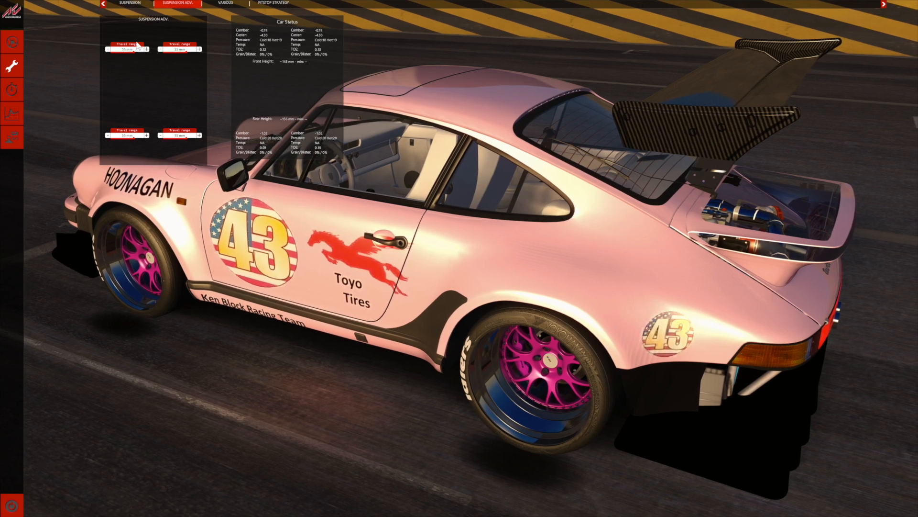
Save the current car setup as "Hoonapigasis 1 pitstop best" and load it
{"action": "left_click", "coordinate": [104, 5]}
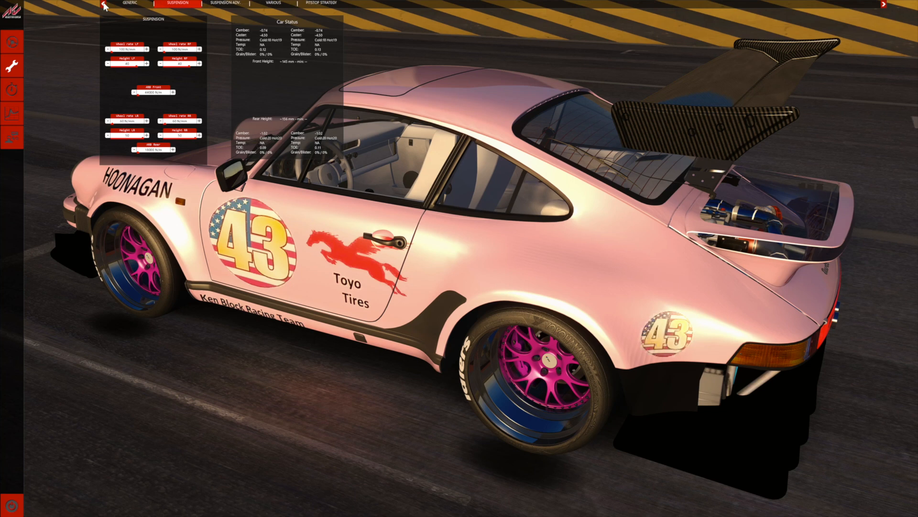
{"action": "left_click", "coordinate": [104, 5]}
{"action": "left_click", "coordinate": [103, 5]}
{"action": "left_click", "coordinate": [104, 5]}
{"action": "left_click", "coordinate": [103, 5]}
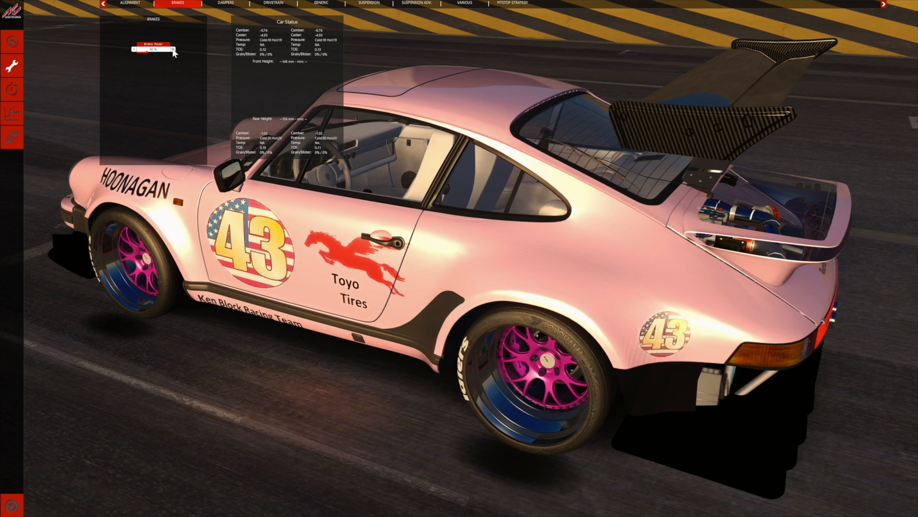
{"action": "left_click", "coordinate": [104, 4]}
{"action": "left_click", "coordinate": [104, 5]}
{"action": "left_click", "coordinate": [103, 5]}
{"action": "left_click", "coordinate": [104, 5]}
{"action": "left_click", "coordinate": [104, 5]}
{"action": "left_click", "coordinate": [104, 5]}
{"action": "left_click", "coordinate": [104, 5]}
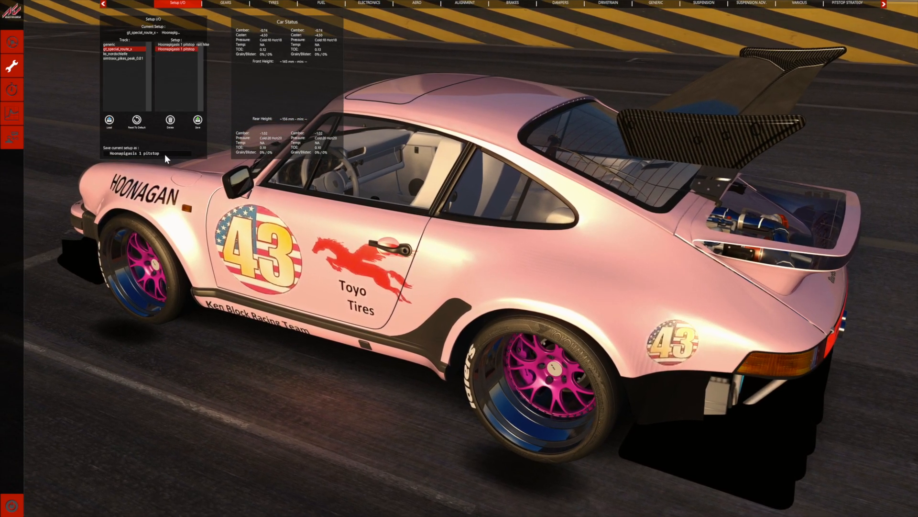
{"action": "type", "text": "best"}
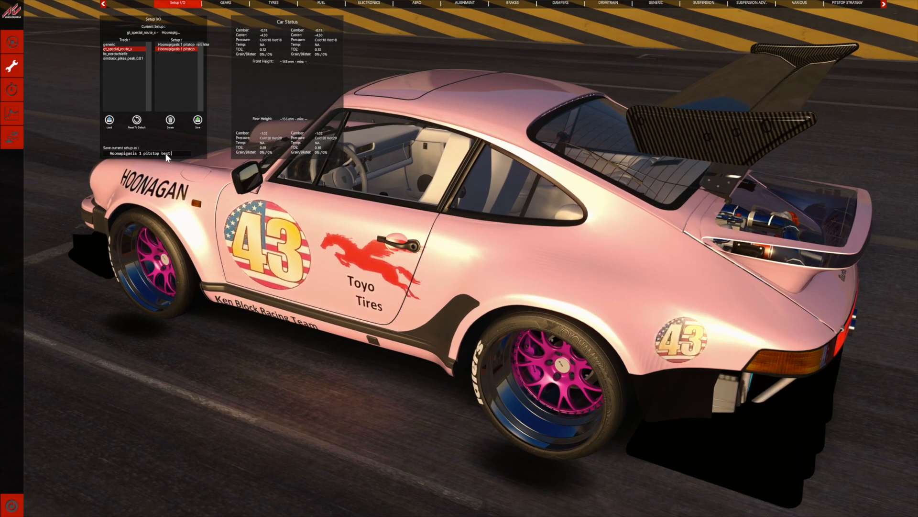
{"action": "left_click", "coordinate": [197, 120]}
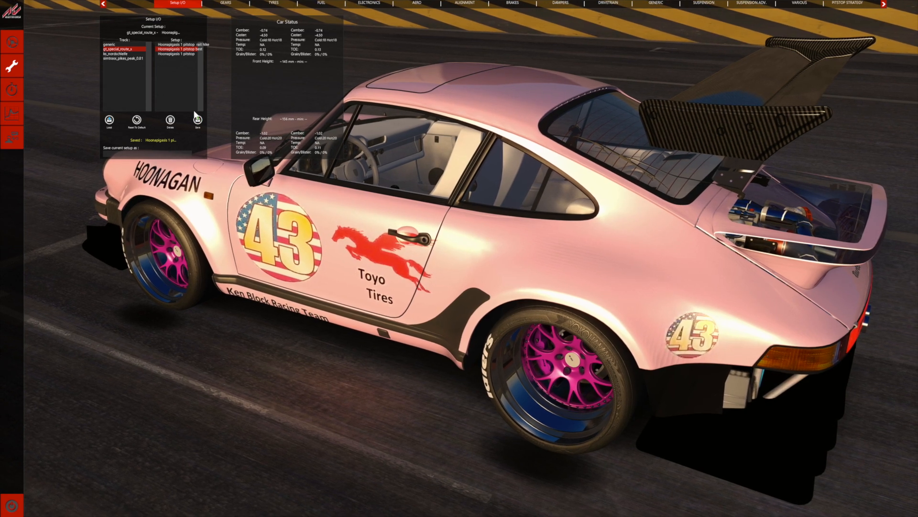
{"action": "left_click", "coordinate": [110, 122]}
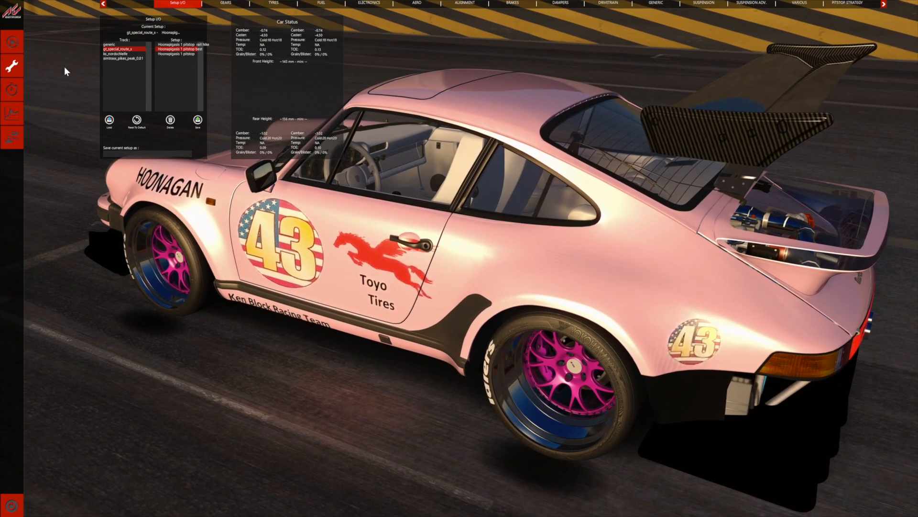
Enter the race, set the turbo to 10% on the grid and launch the Porsche
{"action": "left_click", "coordinate": [13, 42]}
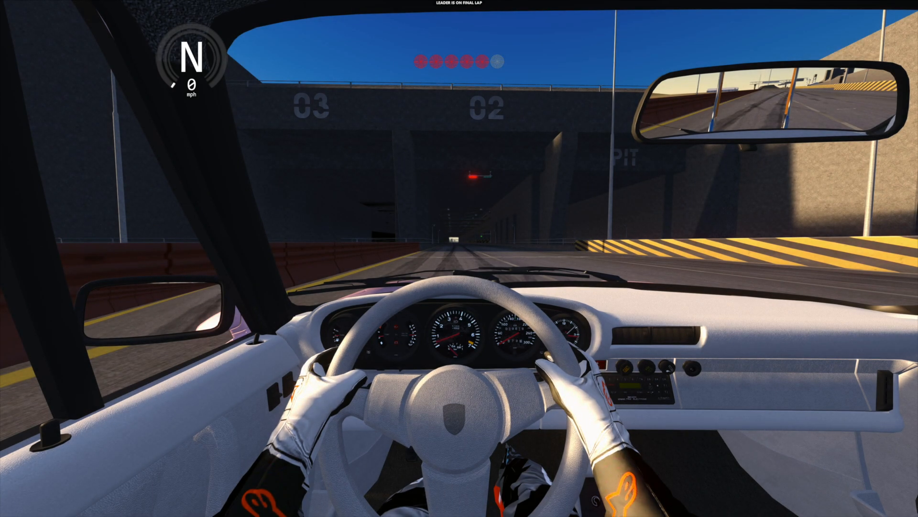
{"action": "key", "text": "1"}
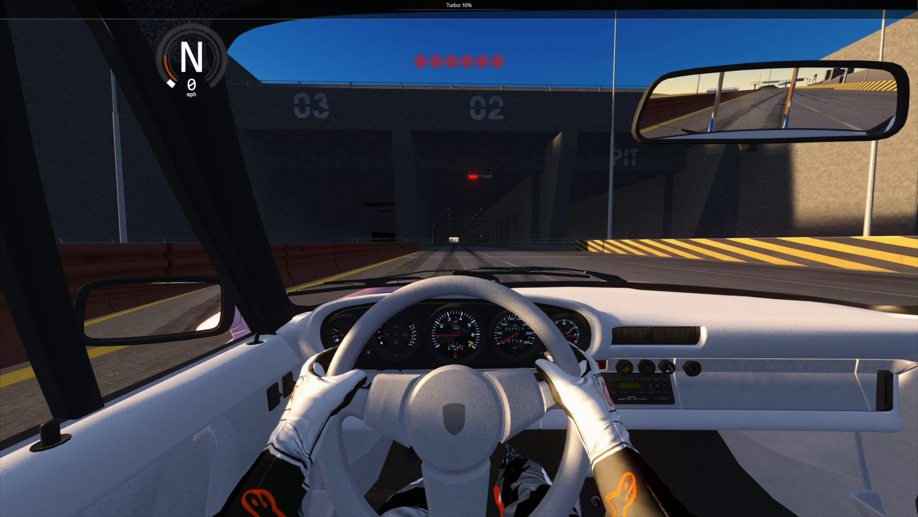
{"action": "key", "text": "shift"}
{"action": "key", "text": "a"}
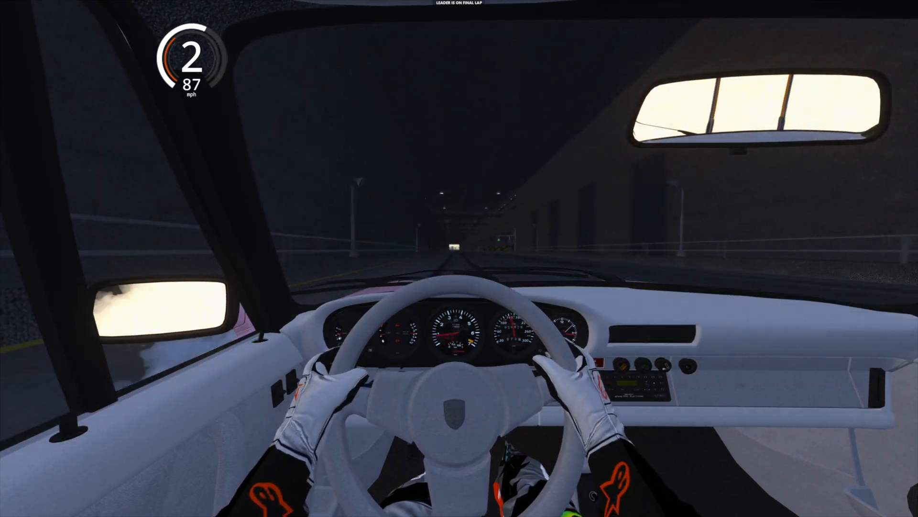
Accelerate through the tunnel, shifting up through the gears while raising the turbo to 30%
{"action": "key", "text": "2"}
{"action": "key", "text": "a"}
{"action": "key", "text": "a"}
{"action": "key", "text": "3"}
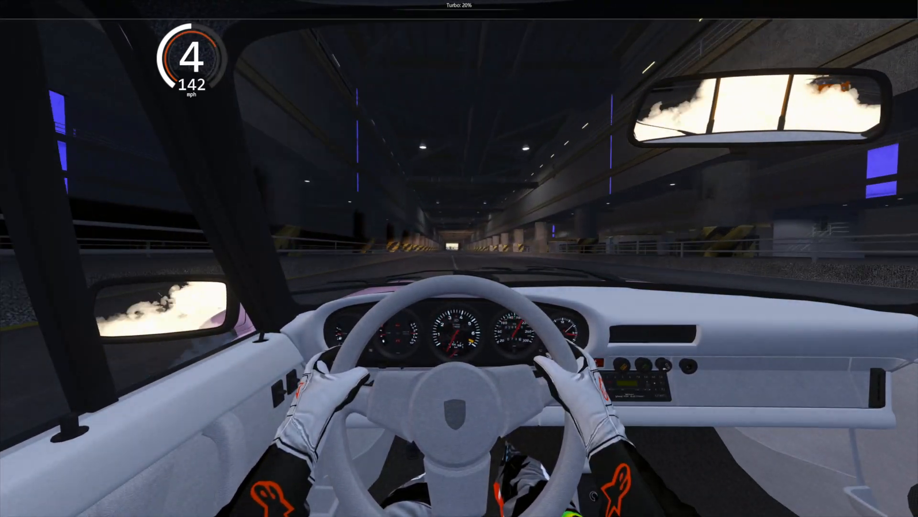
{"action": "key", "text": "a"}
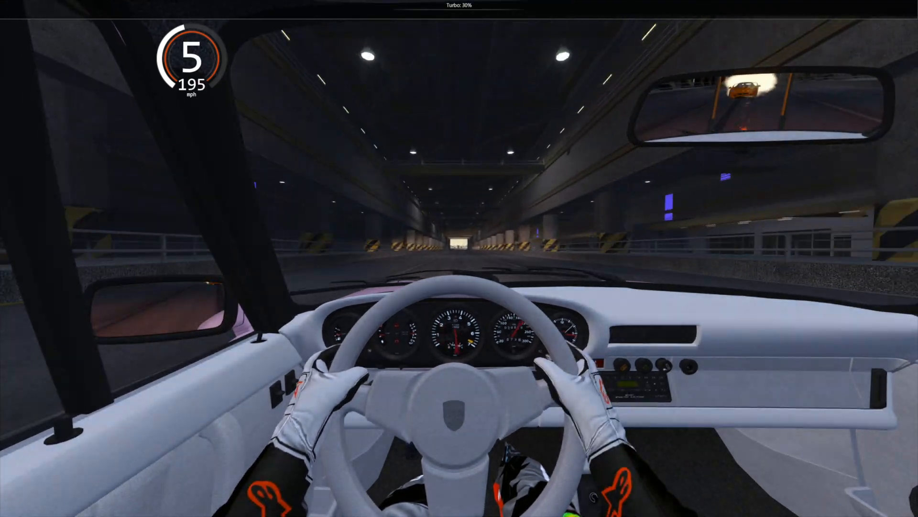
{"action": "key", "text": "a"}
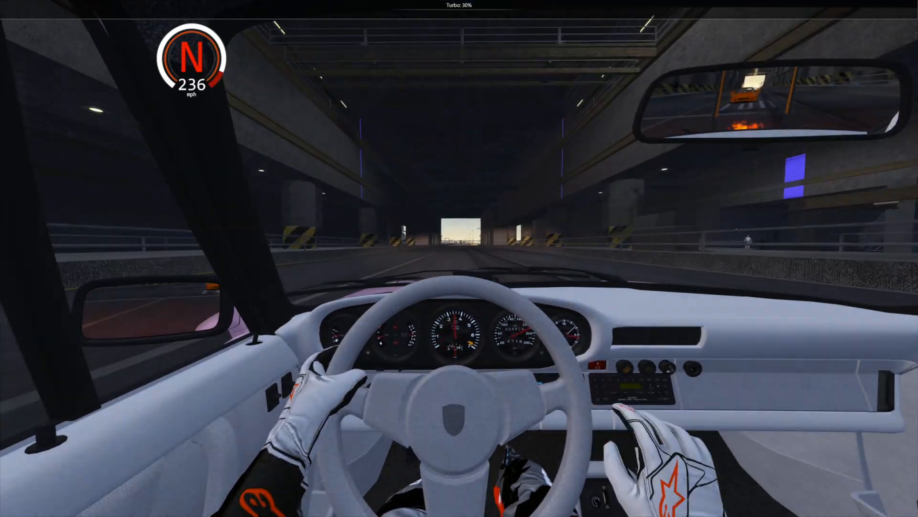
Drive the rest of the lap to the finish, adjusting the turbo to 50% on the banked corner
{"action": "key", "text": "4"}
{"action": "key", "text": "5"}
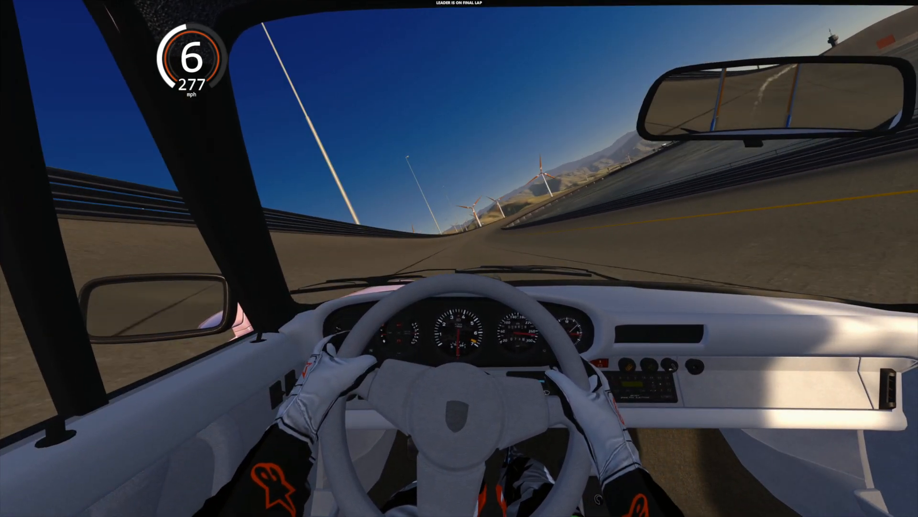
{"action": "key", "text": "4"}
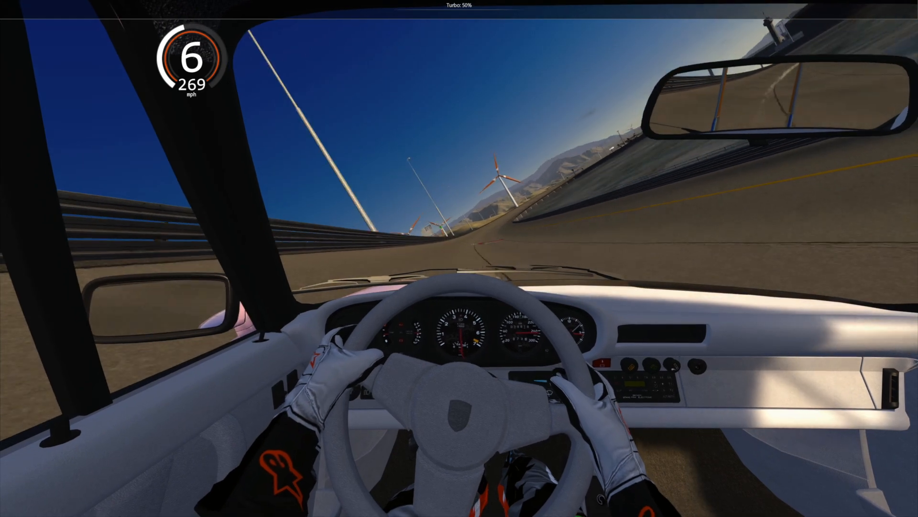
{"action": "key", "text": "4"}
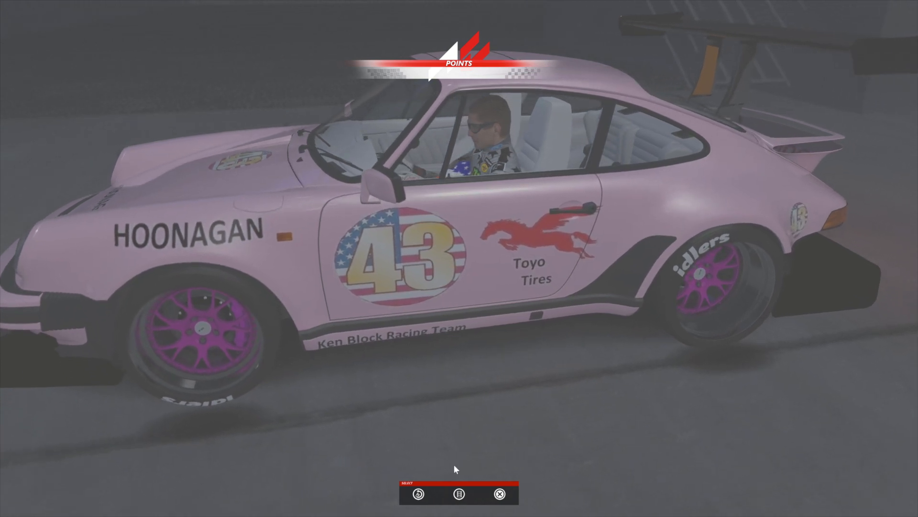
Watch the race replay from further into the lap, leave it and close the Quick Race results
{"action": "left_click", "coordinate": [460, 493]}
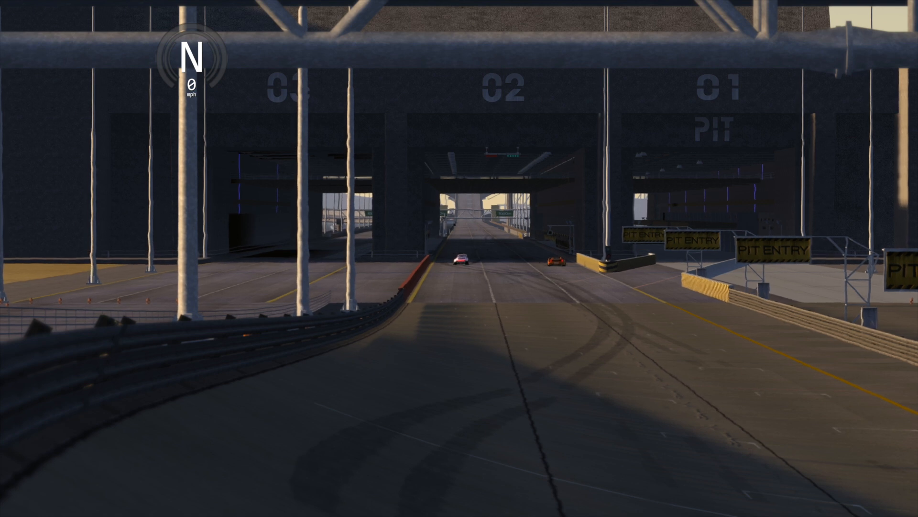
{"action": "mouse_move", "coordinate": [282, 502]}
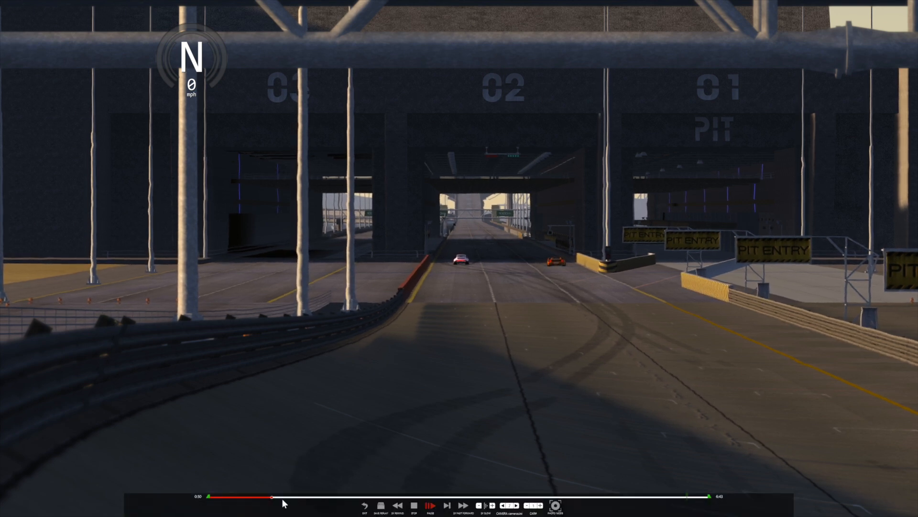
{"action": "left_click_drag", "start_coordinate": [289, 498], "coordinate": [320, 497]}
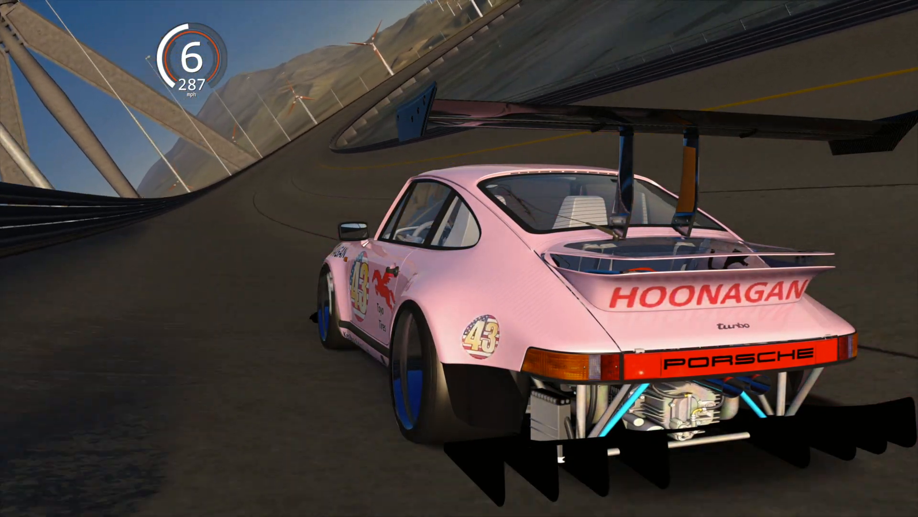
{"action": "mouse_move", "coordinate": [909, 378]}
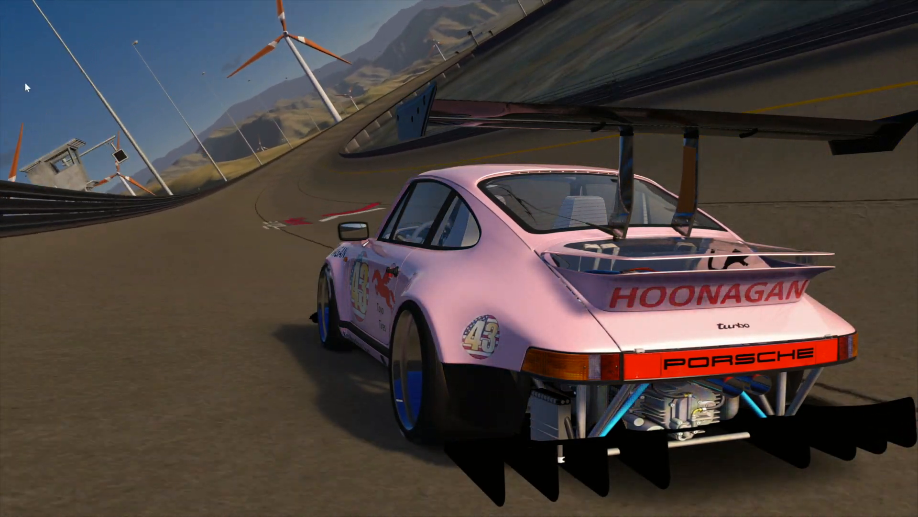
{"action": "key", "text": "F8"}
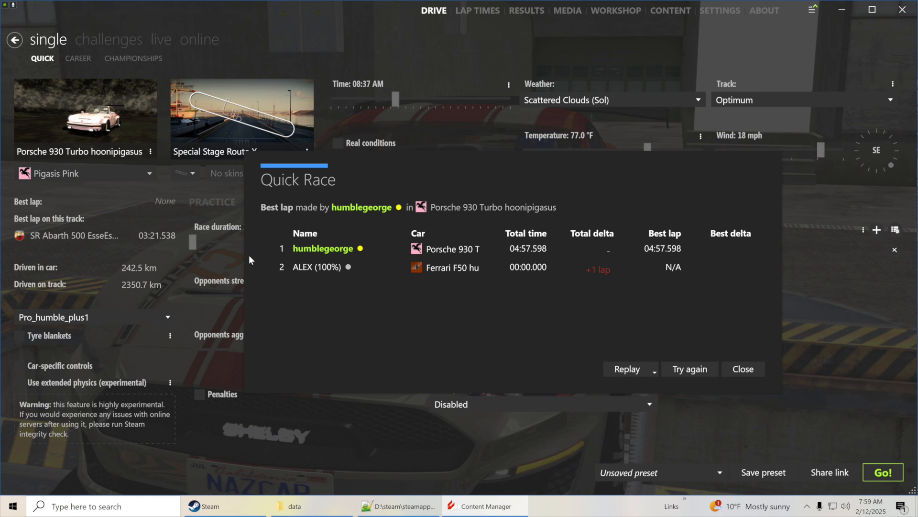
{"action": "mouse_move", "coordinate": [144, 242]}
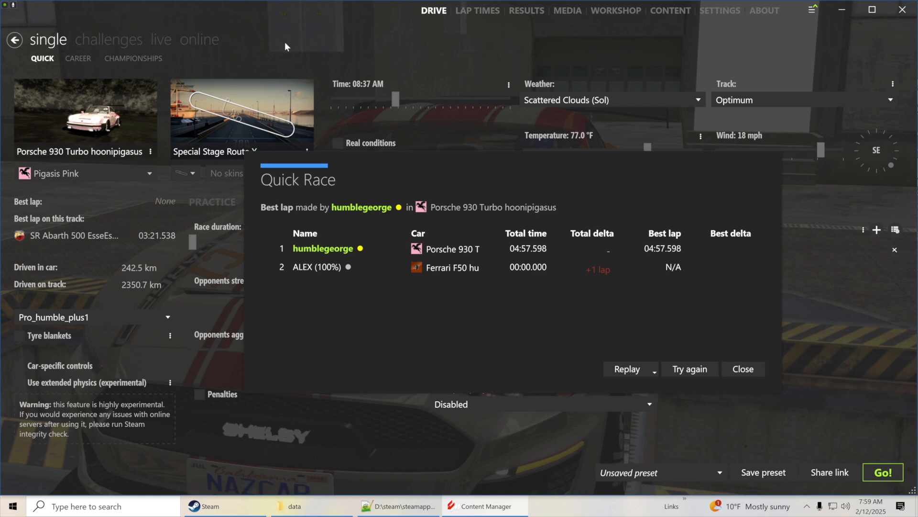
{"action": "left_click", "coordinate": [741, 369]}
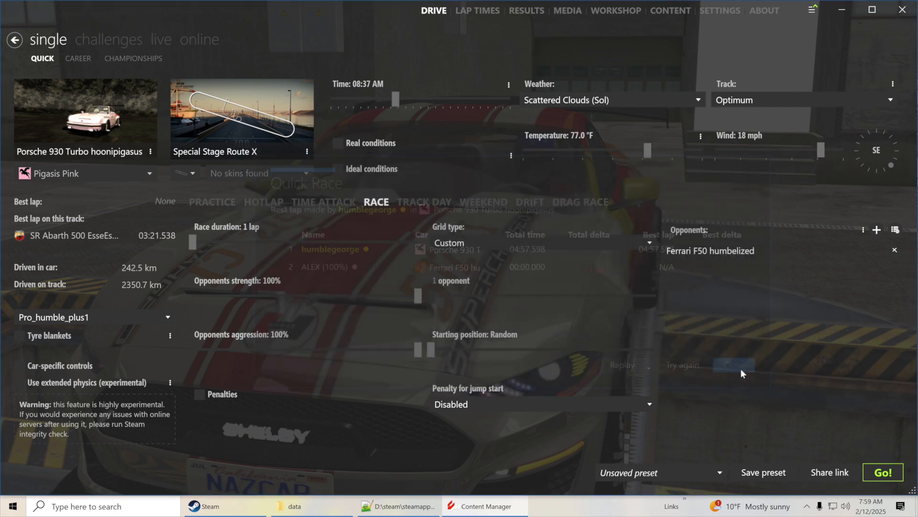